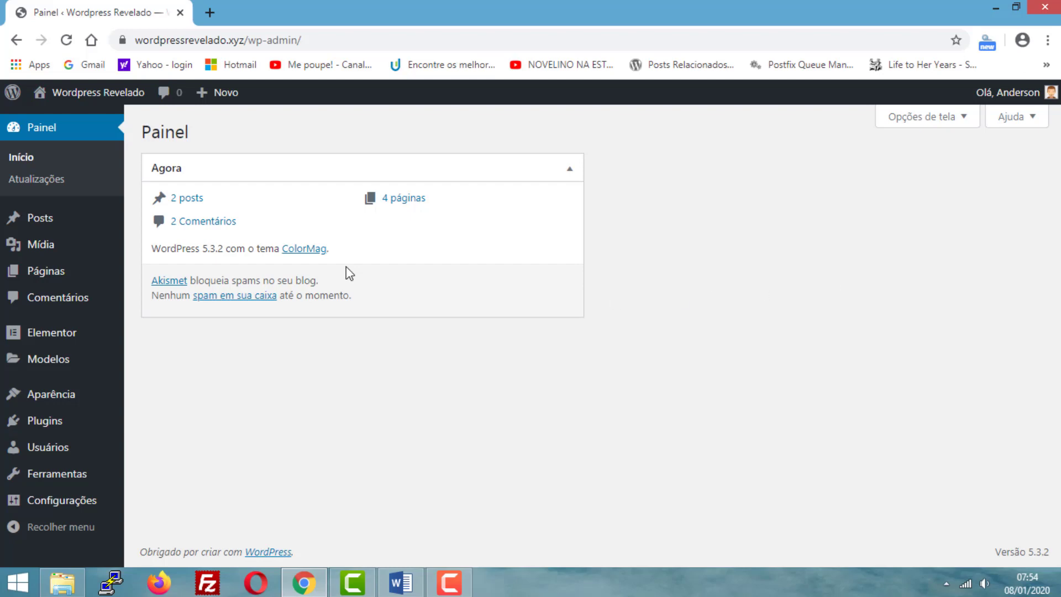
- Start a new WordPress post from the dashboard
mouse_move(38, 228)
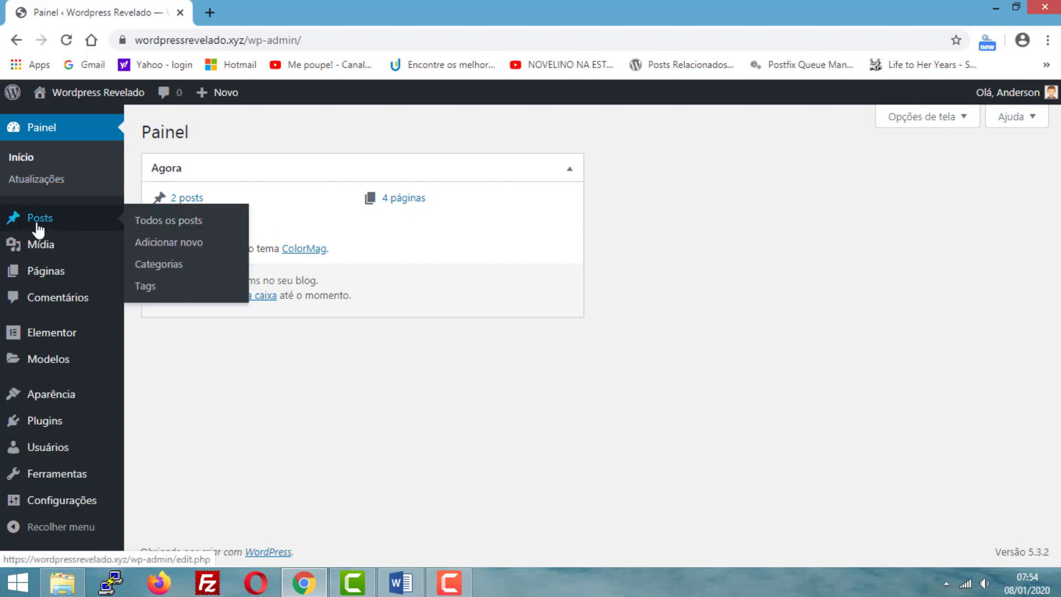
left_click(173, 250)
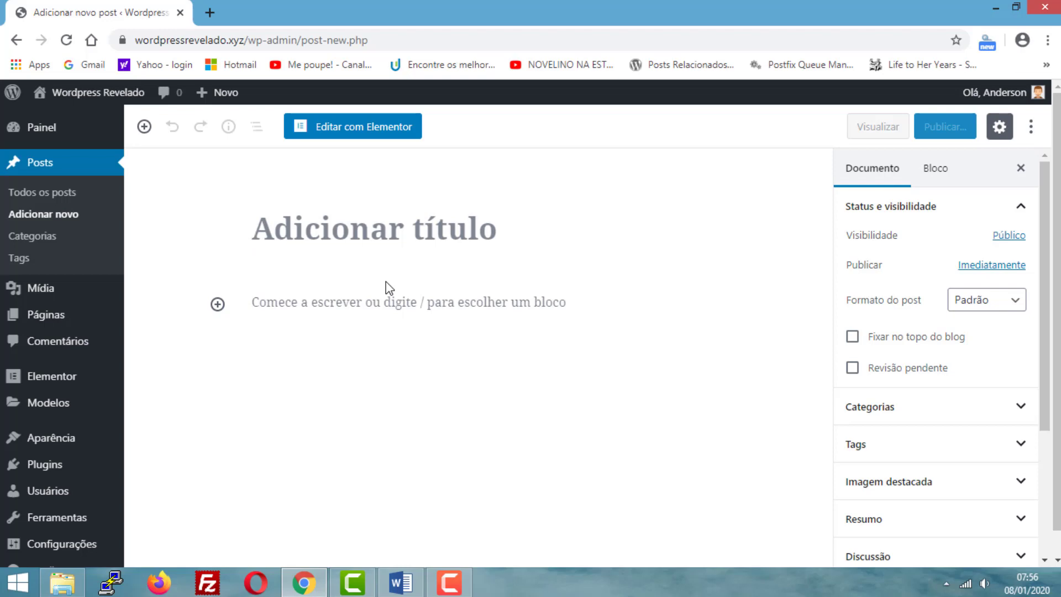
- Look through the new post's document settings, from status and visibility to the layout choices, and its block settings
mouse_move(518, 300)
left_click(933, 218)
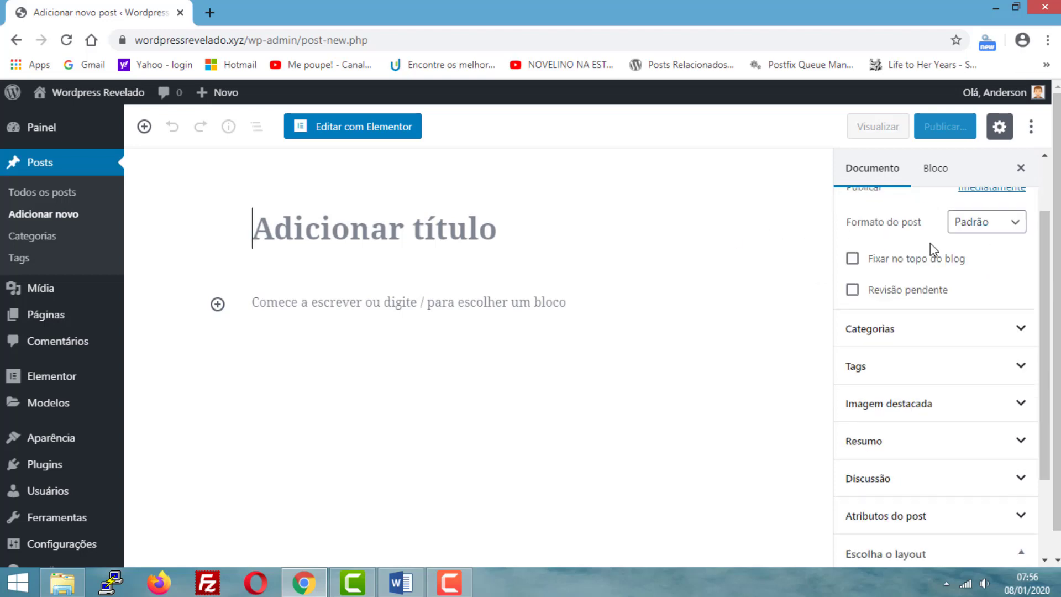
left_click(930, 219)
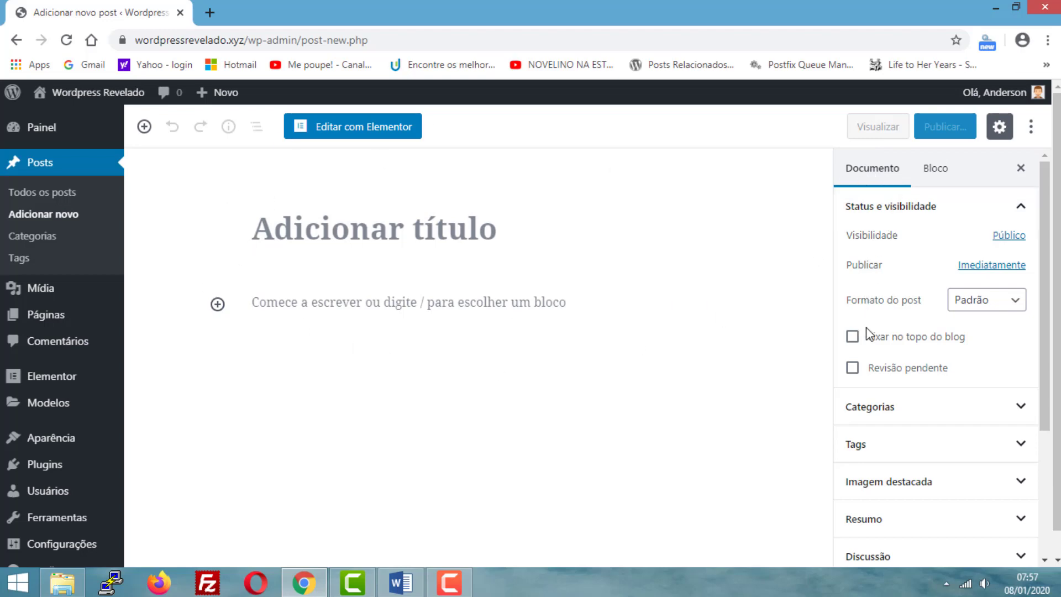
scroll(880, 282, "down", 1)
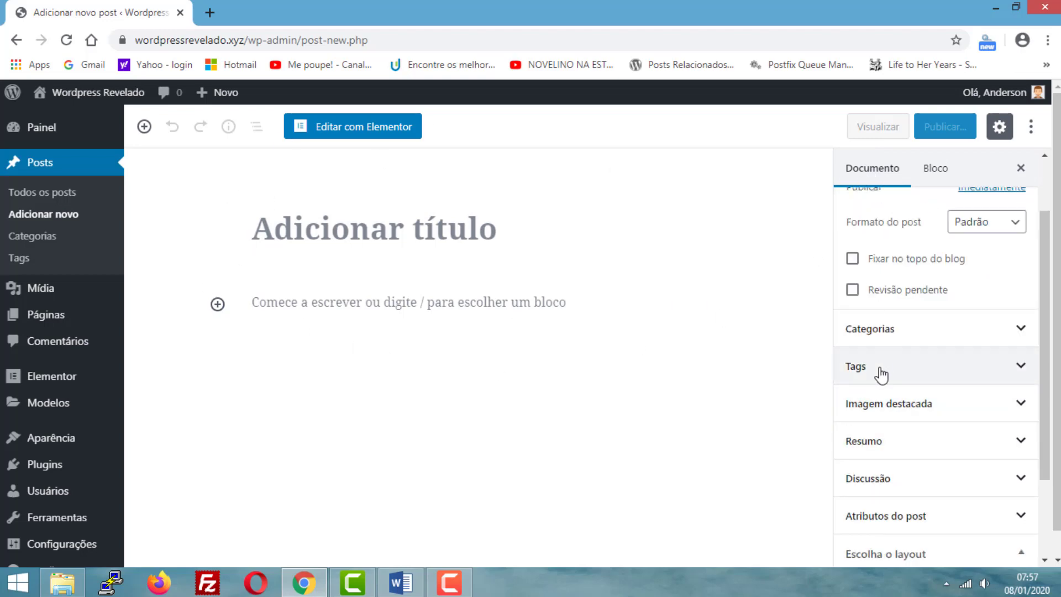
scroll(866, 376, "down", 2)
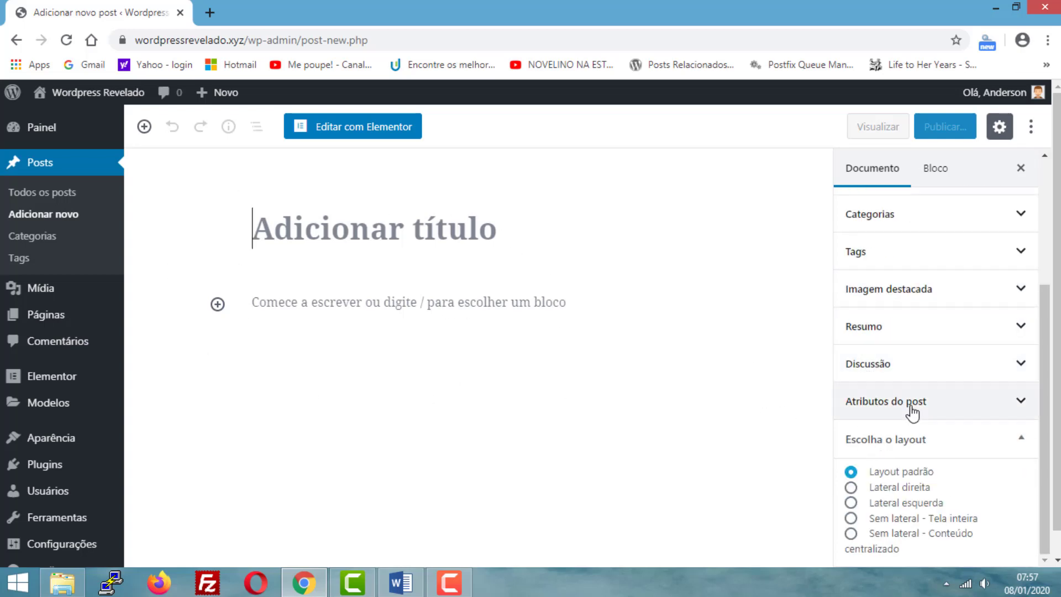
scroll(895, 387, "up", 3)
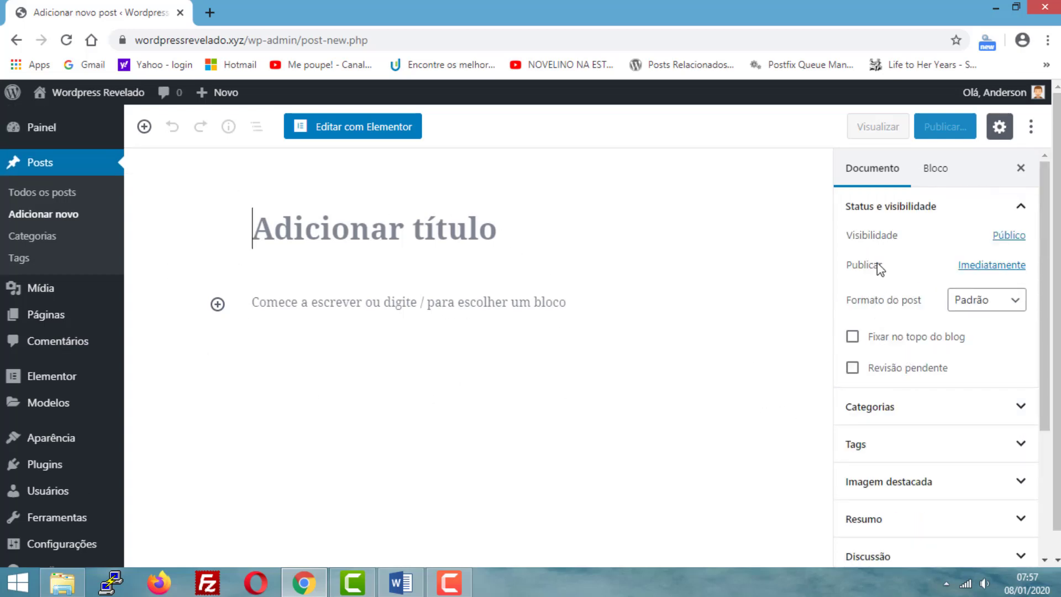
scroll(885, 384, "down", 3)
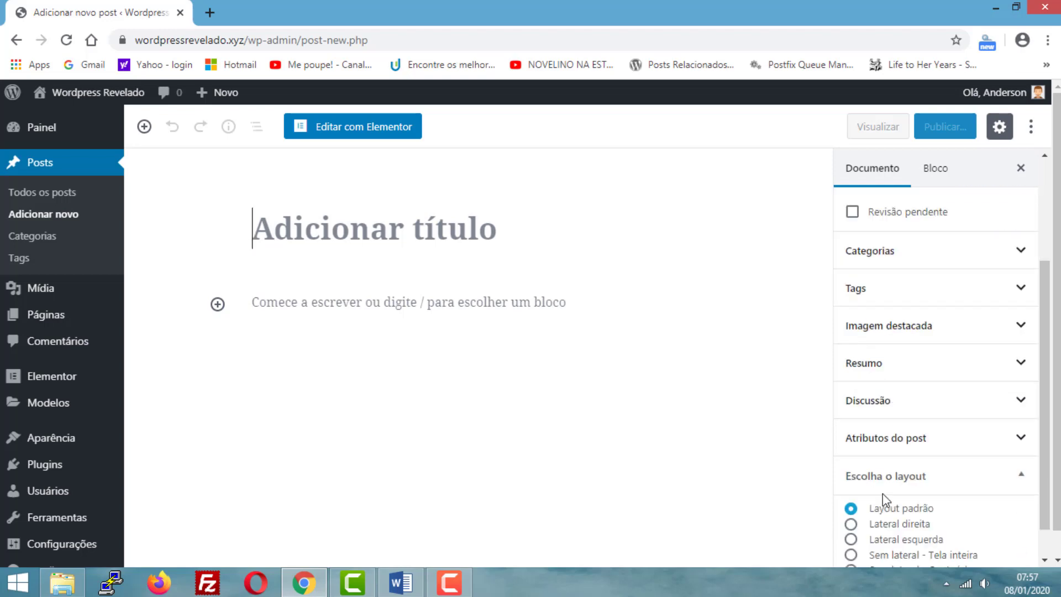
scroll(875, 382, "up", 3)
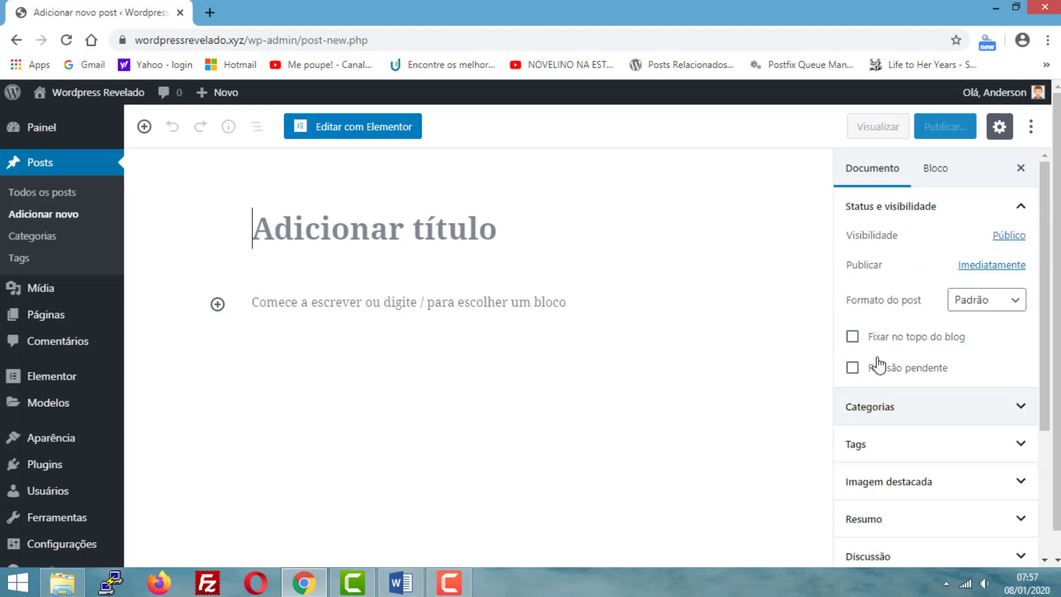
left_click(938, 171)
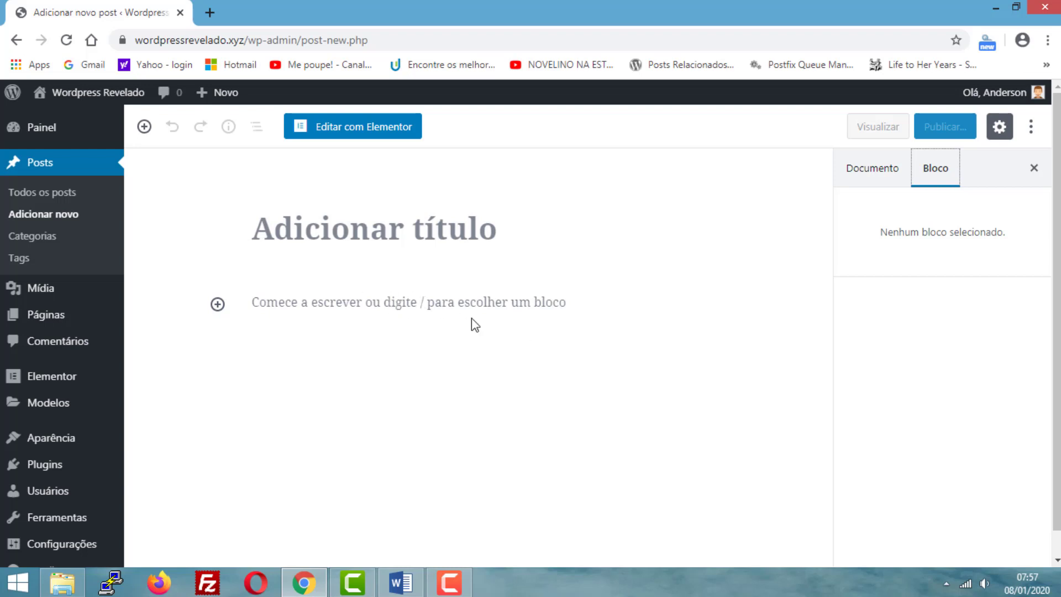
left_click(872, 176)
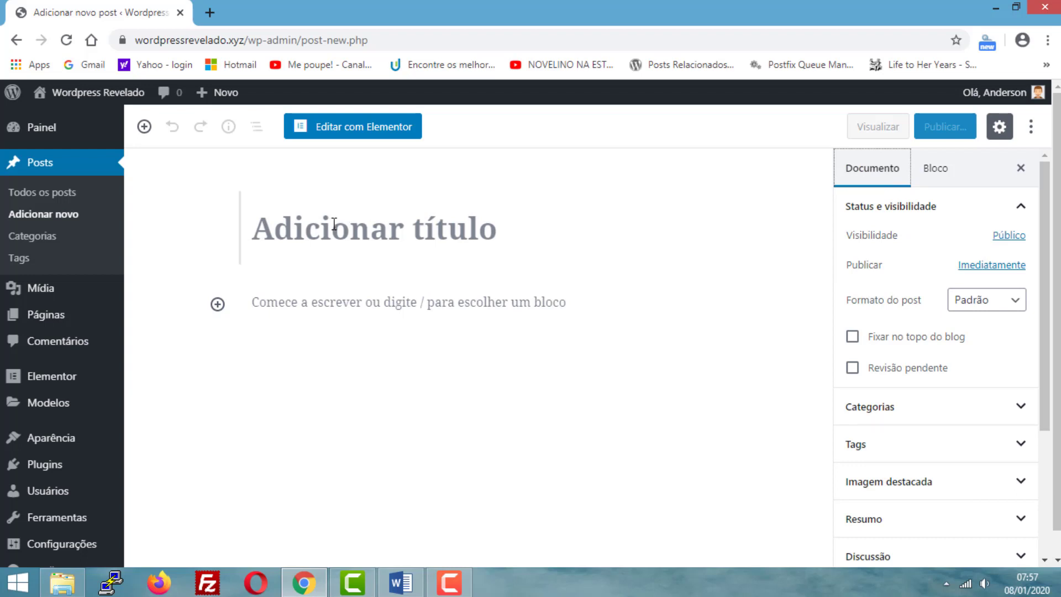
- Switch to File Explorer and open the Word document "Como ganhar dinheiro em casa trabalhando pela internet" from the MATERIAIS POSTAGEM folder
left_click(62, 582)
left_click(178, 208)
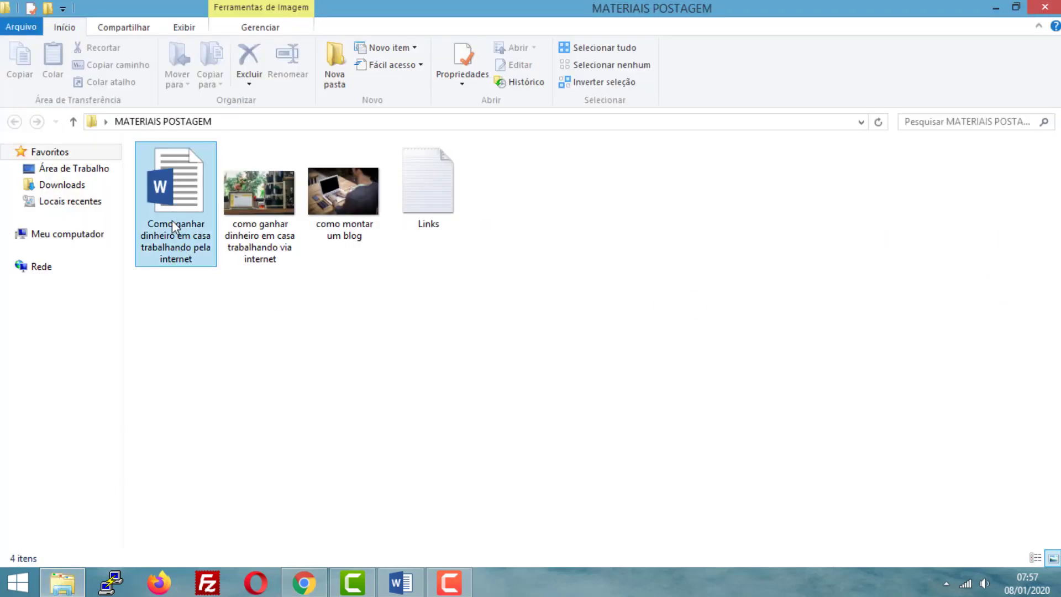
left_click(178, 224)
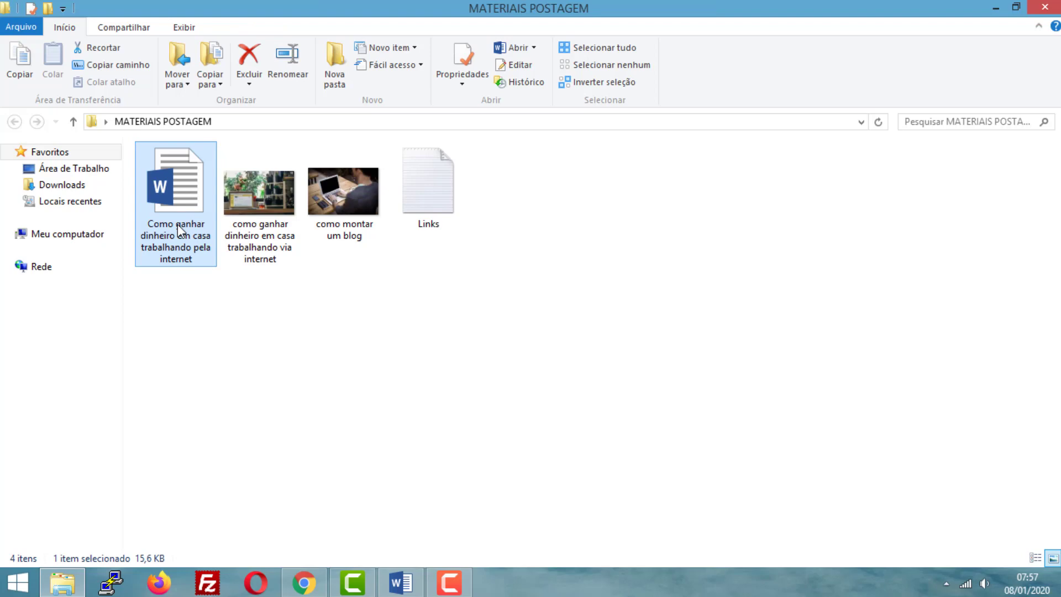
double_click(177, 224)
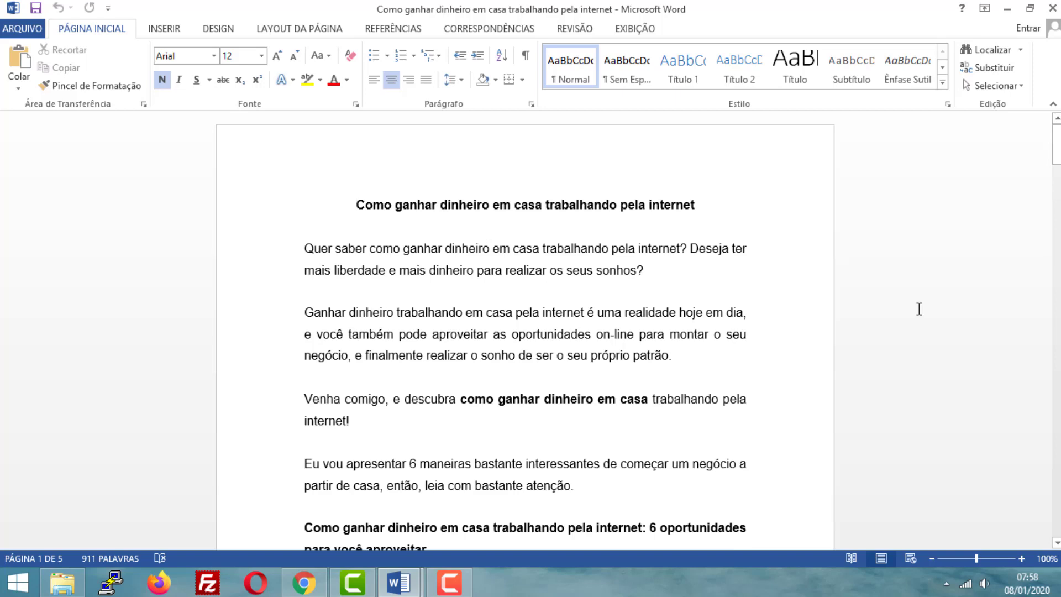
- Check the empty post in Chrome, return to Word and examine the article's title, introduction and first subheading
left_click(304, 582)
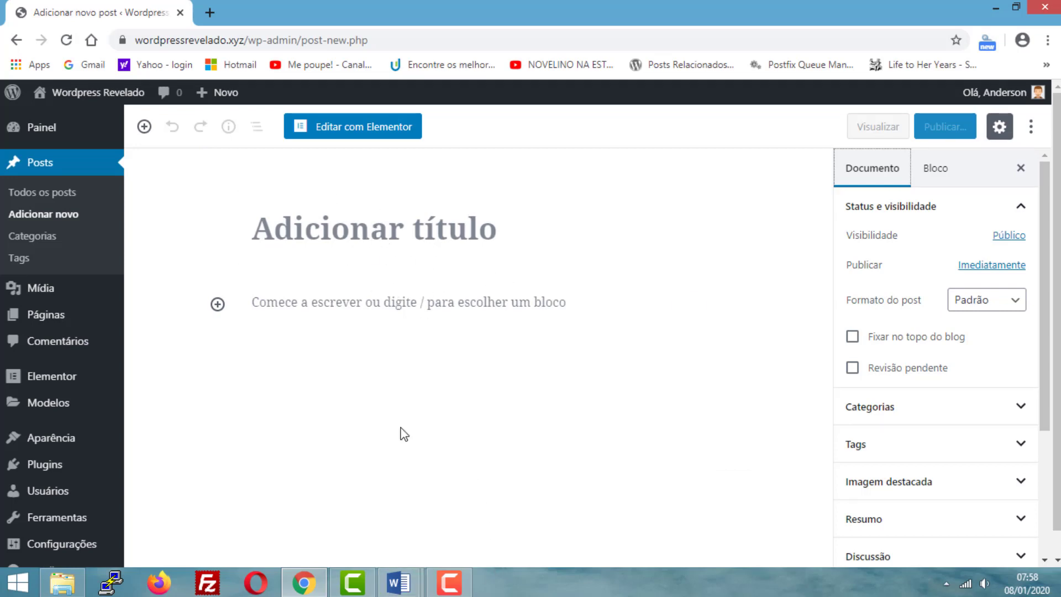
left_click(398, 582)
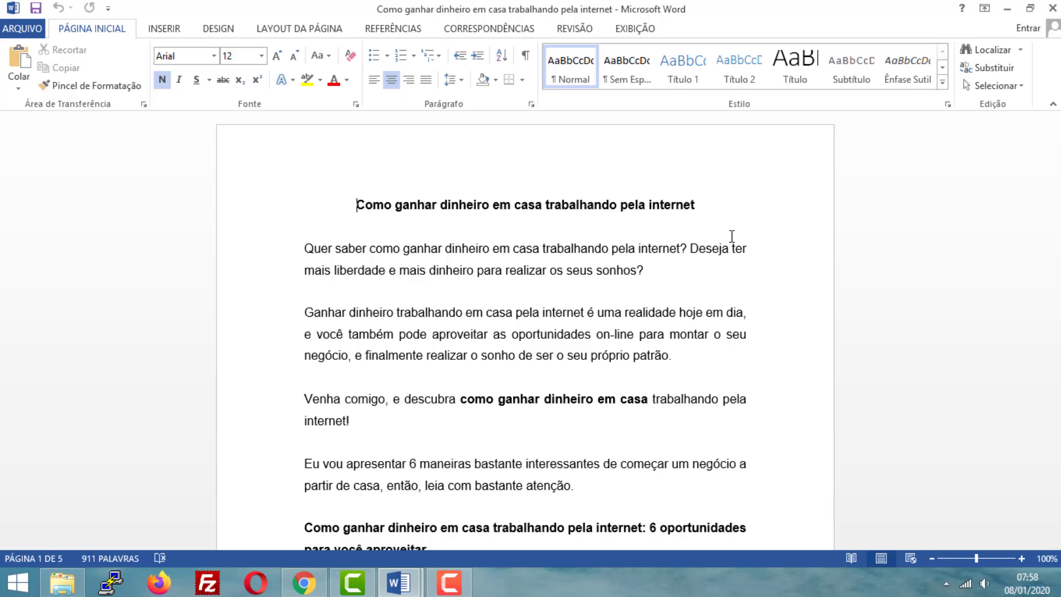
scroll(553, 335, "down", 3)
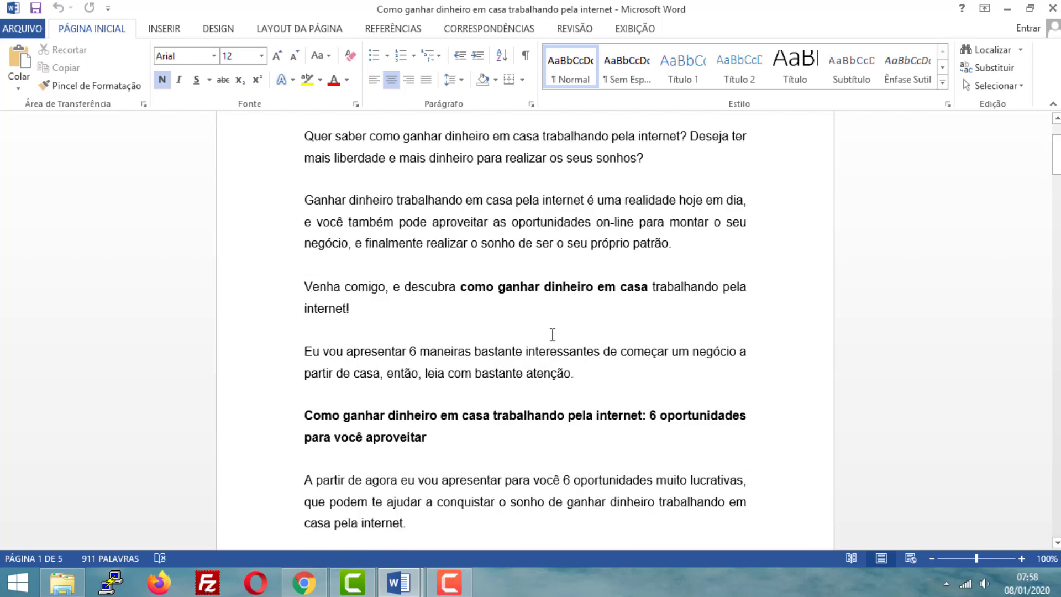
scroll(553, 335, "up", 3)
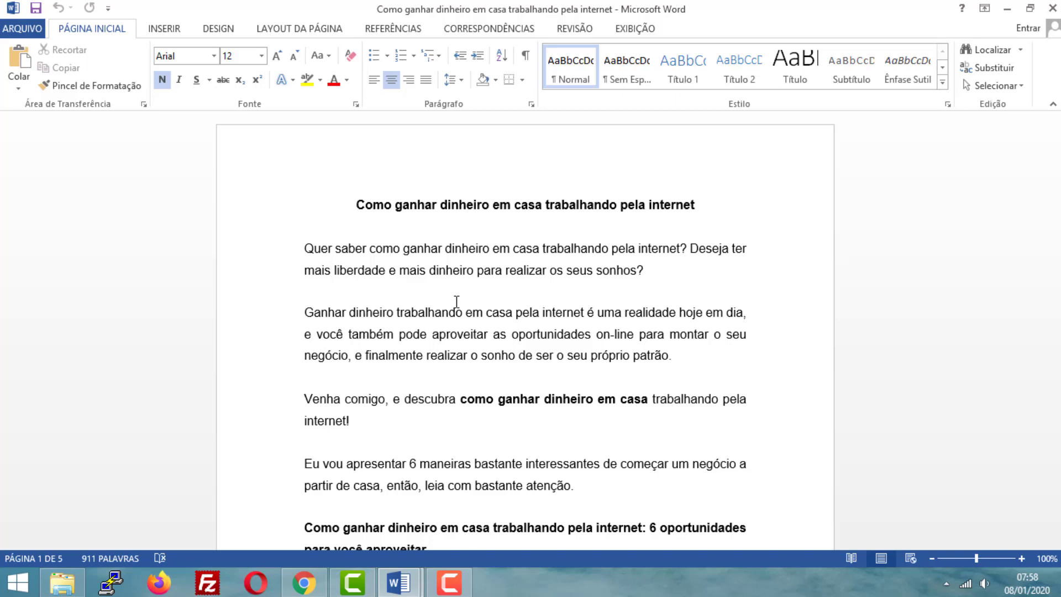
scroll(526, 308, "down", 1)
scroll(514, 276, "up", 1)
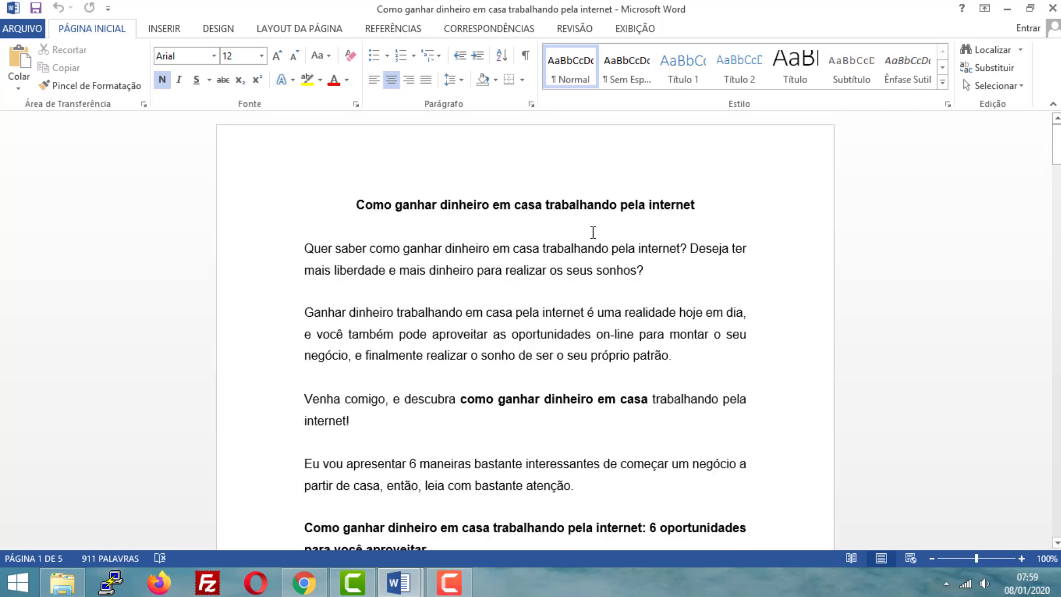
scroll(425, 346, "down", 1)
scroll(436, 234, "up", 1)
scroll(433, 285, "down", 2)
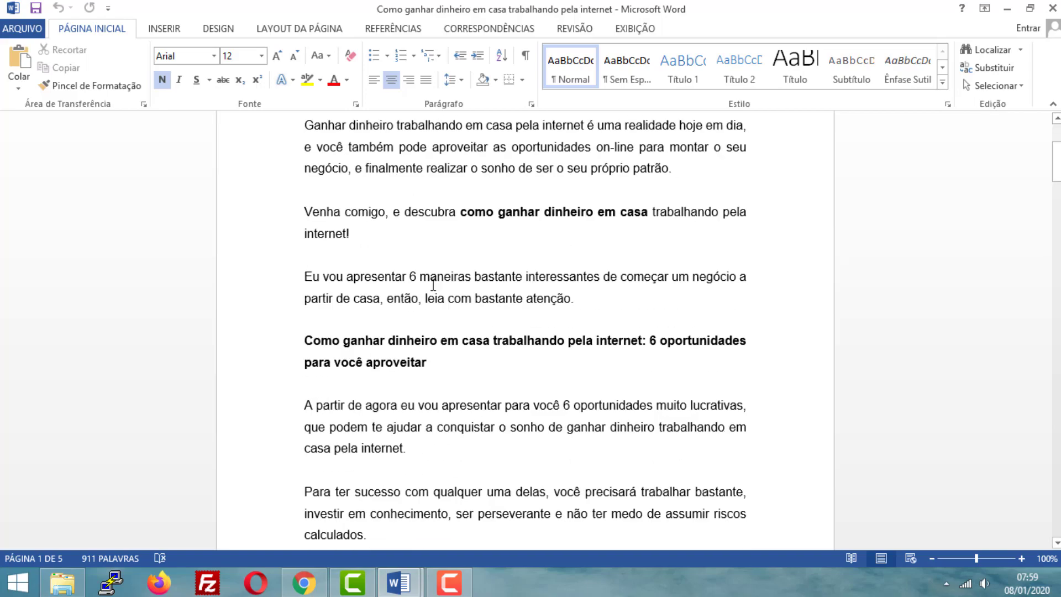
scroll(453, 352, "up", 2)
scroll(439, 313, "down", 1)
scroll(411, 368, "up", 1)
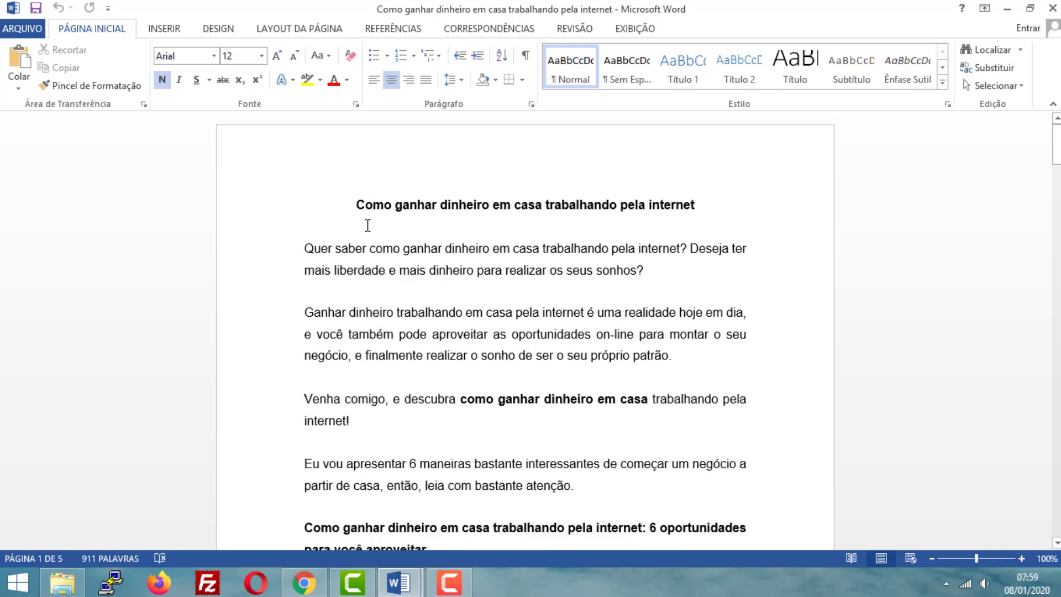
- Highlight the article's title and the subheading about the 6 oportunidades in turn to examine the heading structure
left_click_drag(356, 204, 703, 199)
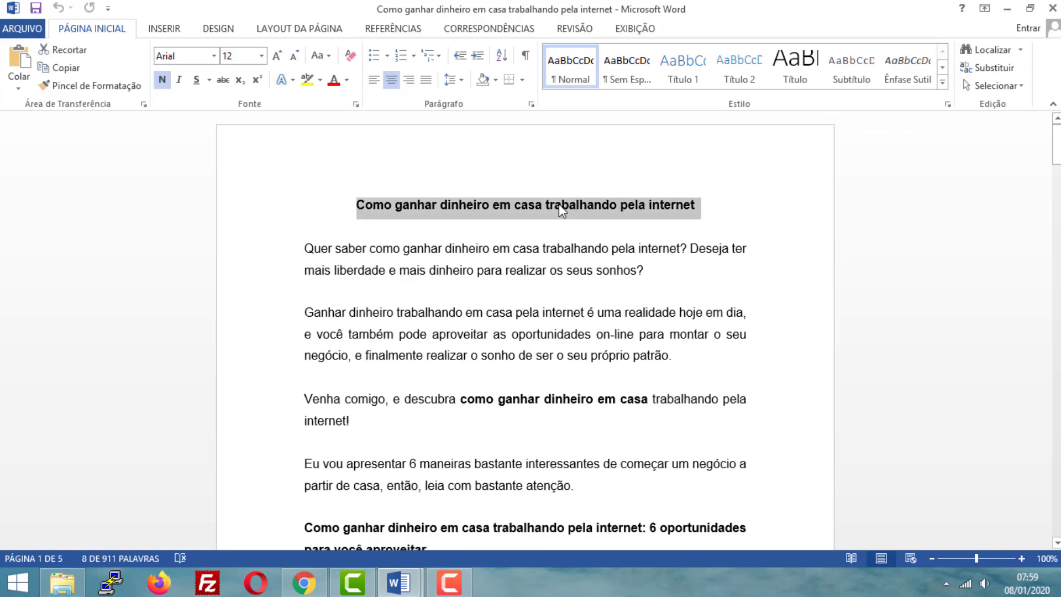
scroll(559, 204, "down", 4)
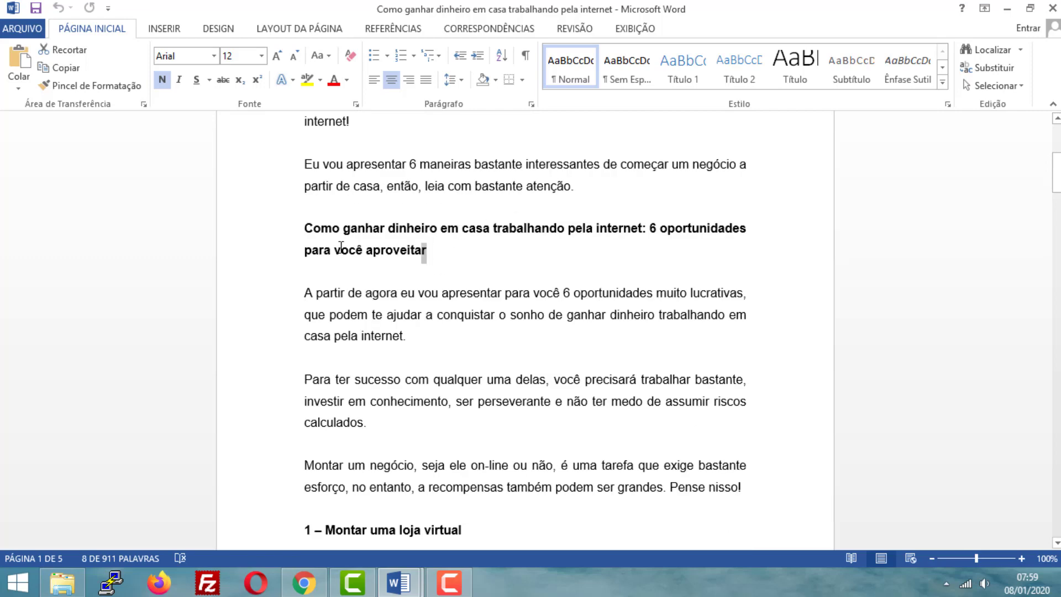
triple_click(341, 247)
scroll(452, 362, "up", 5)
scroll(457, 344, "down", 1)
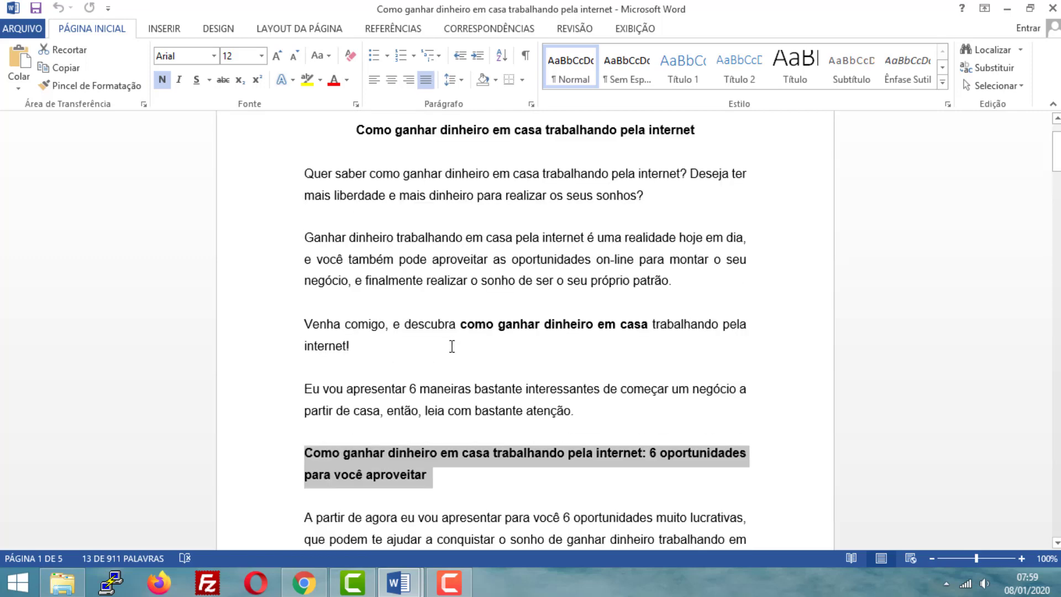
scroll(452, 345, "down", 3)
scroll(450, 351, "up", 3)
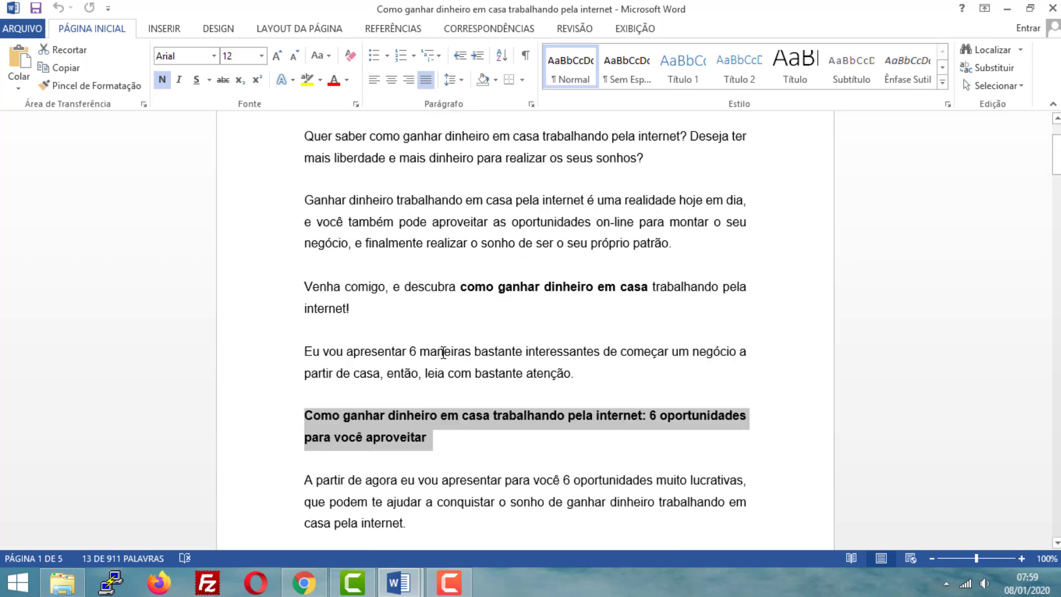
- Highlight the paragraph starting "Ganhar dinheiro trabalhando em casa", clear the selection and examine how the introductory paragraphs are laid out
left_click_drag(304, 202, 679, 249)
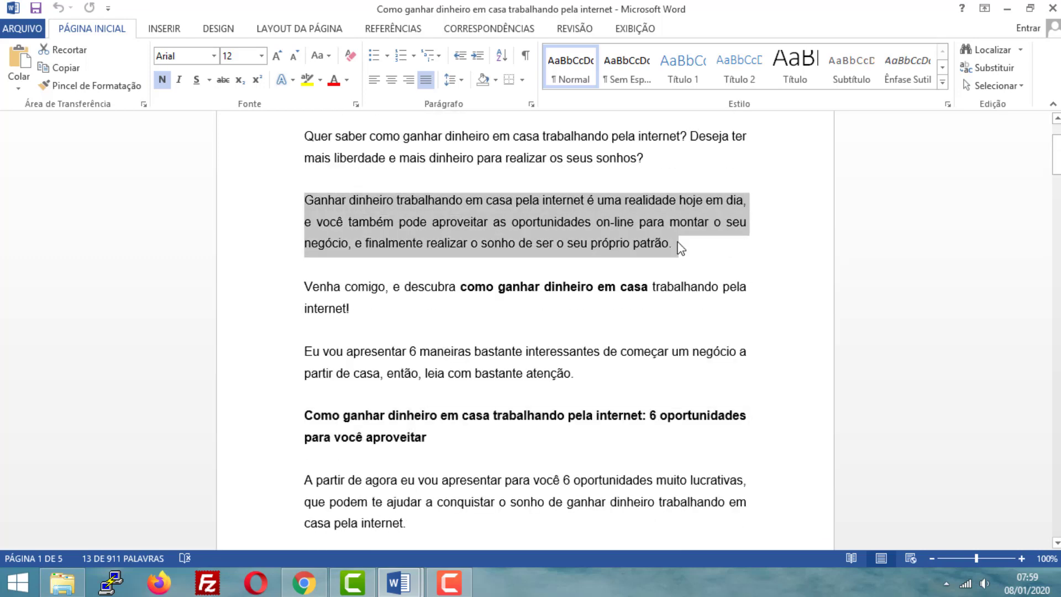
scroll(409, 304, "down", 1)
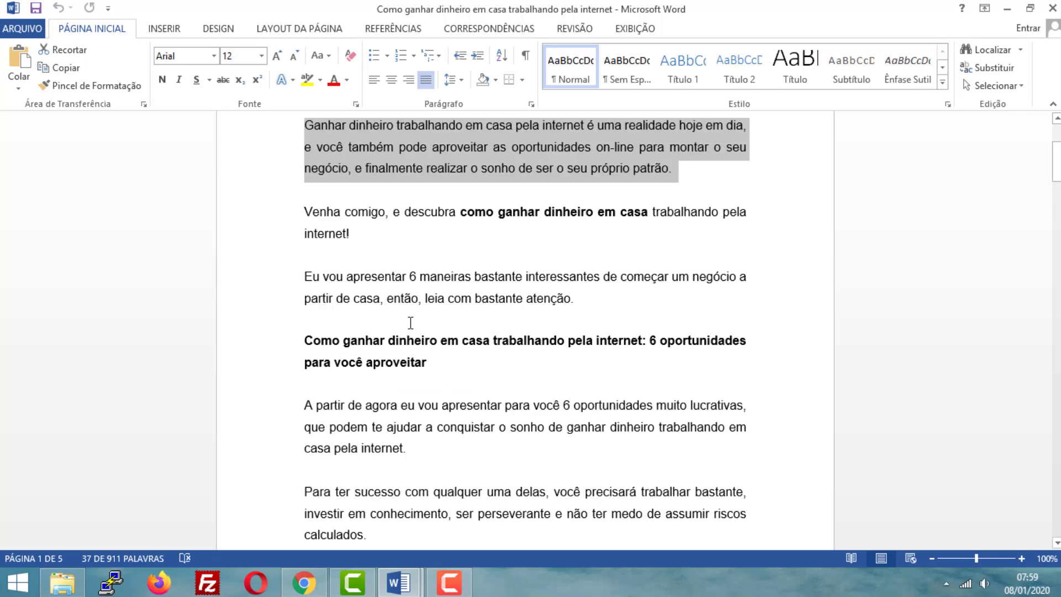
scroll(409, 324, "up", 2)
left_click(382, 398)
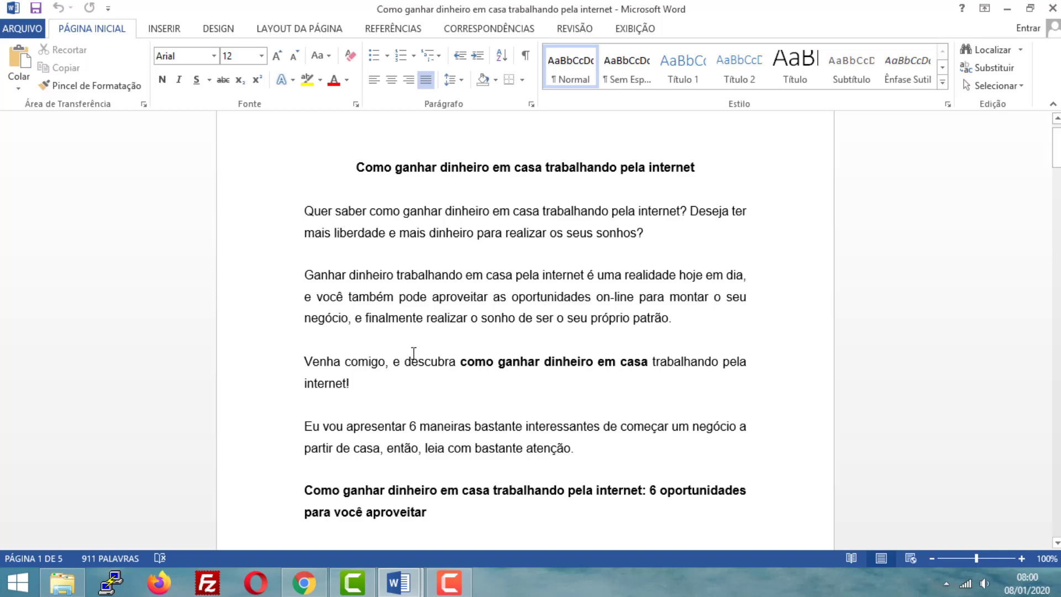
scroll(409, 364, "down", 1)
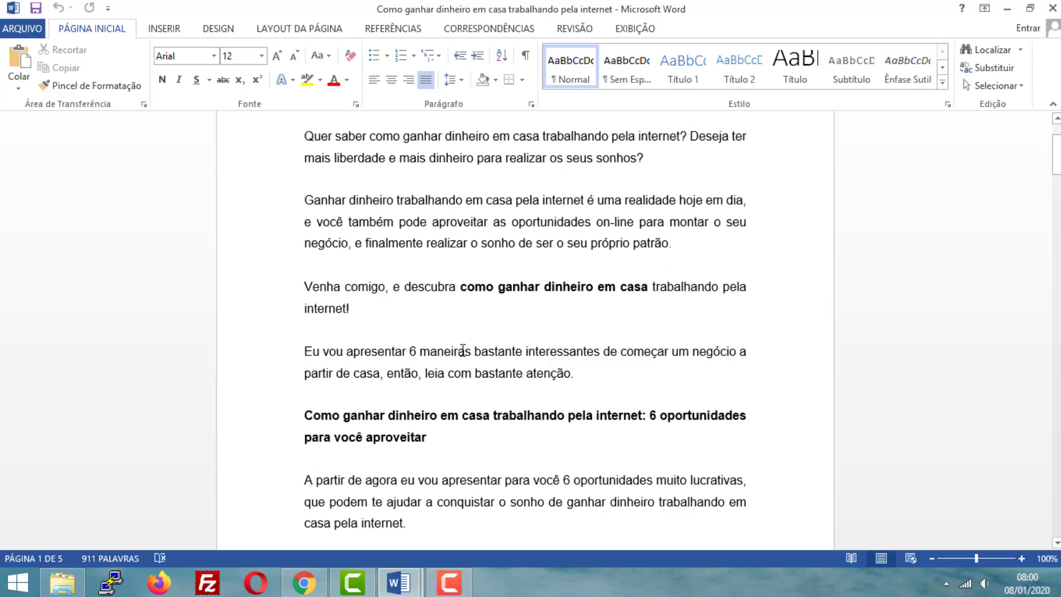
scroll(464, 345, "up", 1)
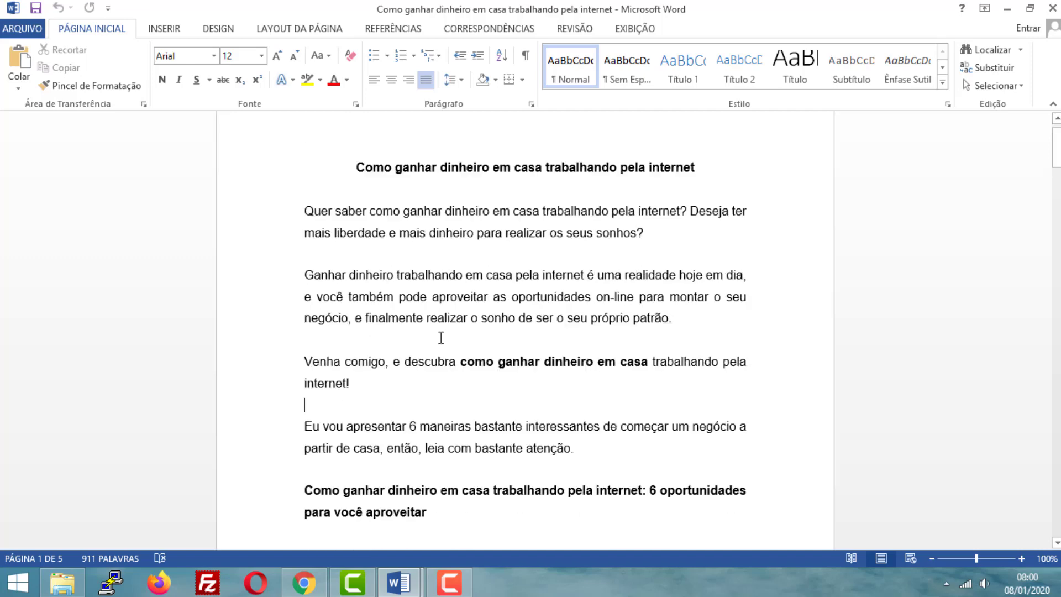
scroll(440, 337, "down", 1)
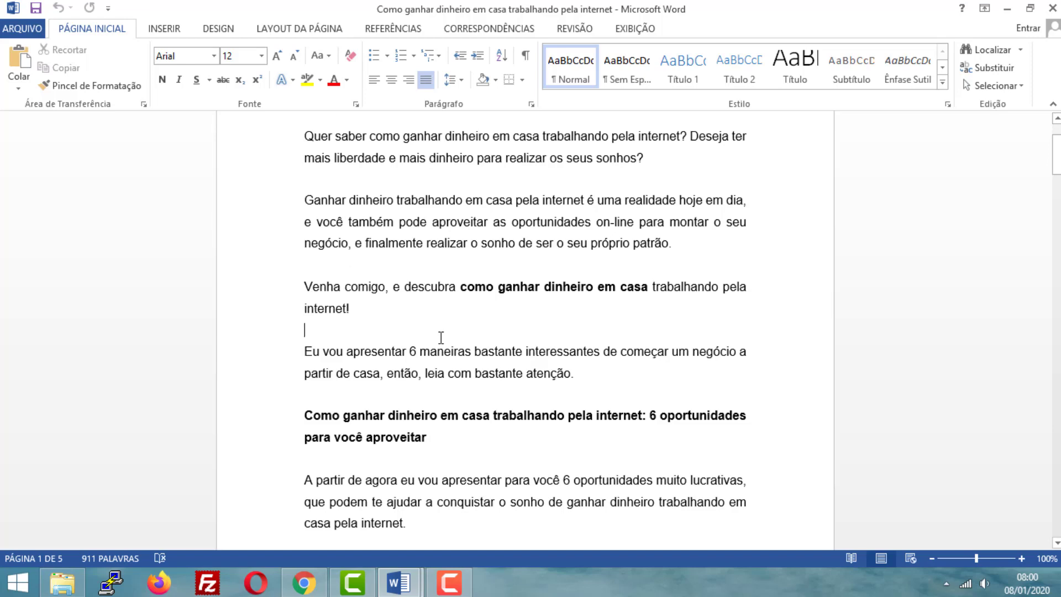
scroll(430, 326, "up", 2)
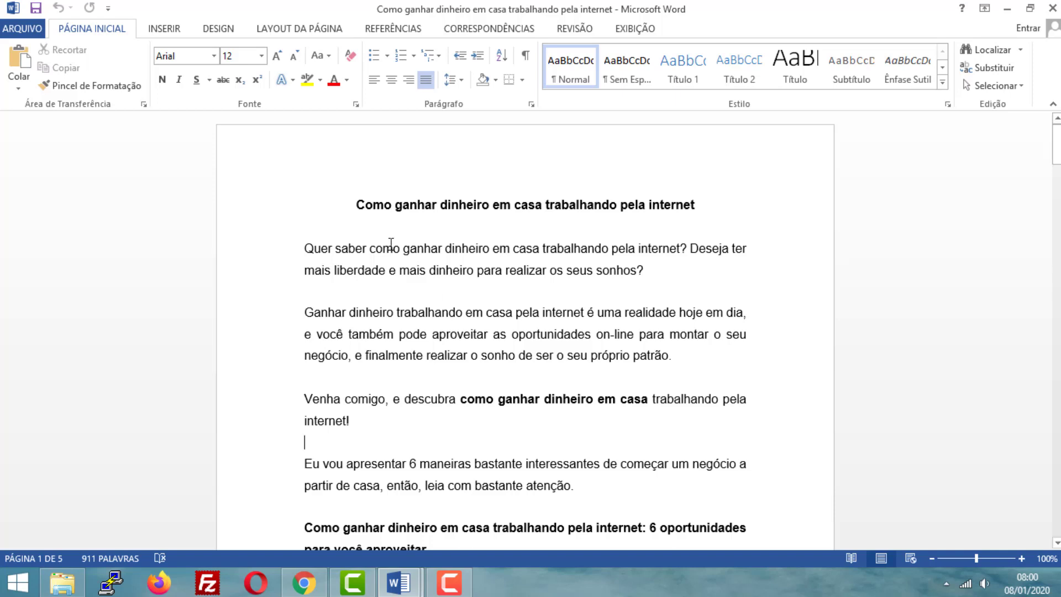
- Select the article's main title, then the subheading ending "6 oportunidades para você aproveitar", to compare the two headings
left_click_drag(344, 206, 718, 182)
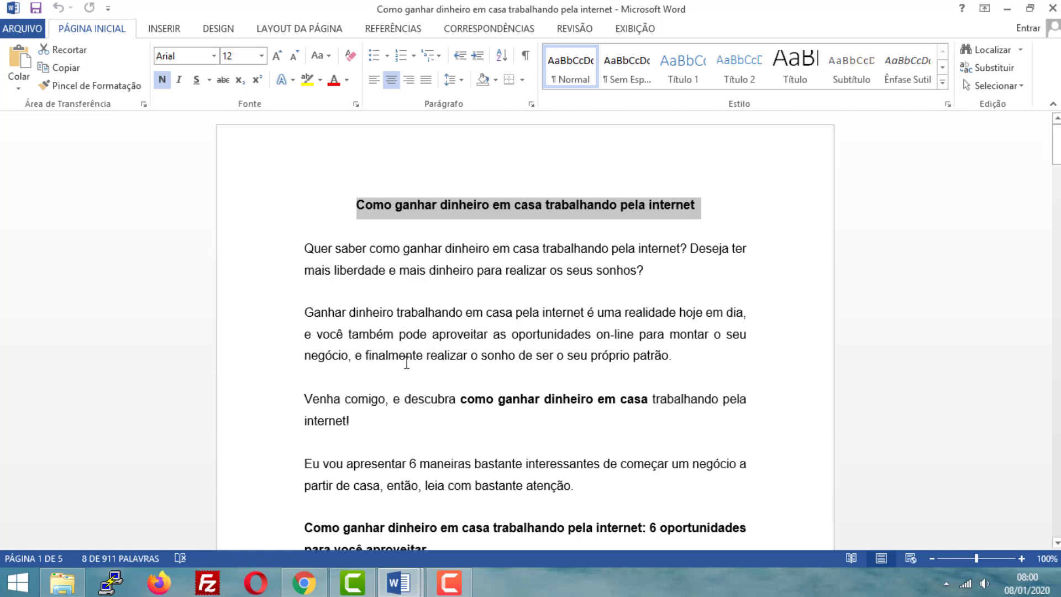
scroll(468, 393, "down", 2)
scroll(433, 413, "down", 1)
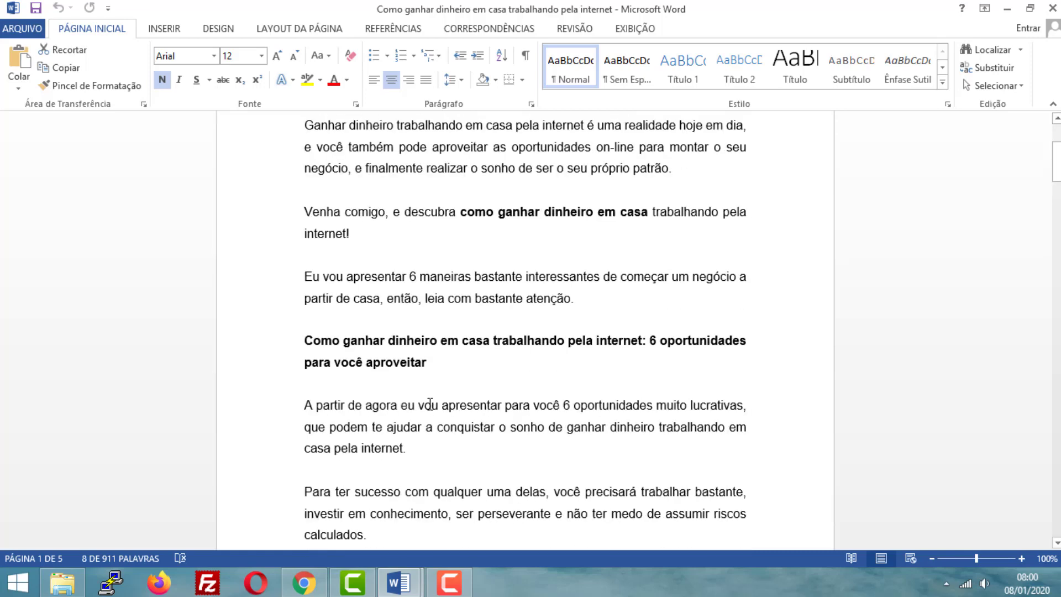
triple_click(337, 359)
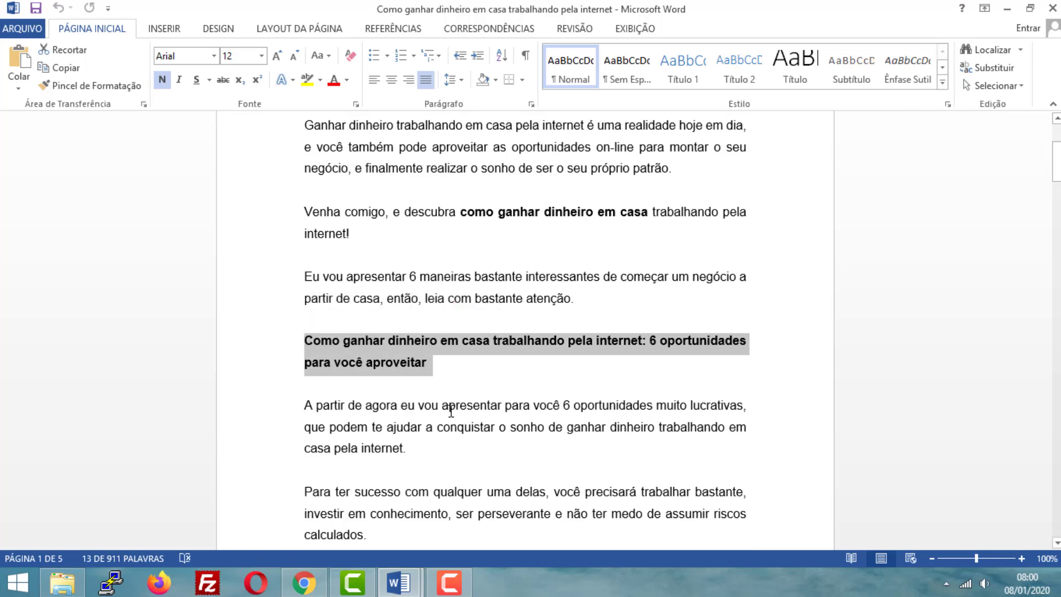
- Clear the selection, then highlight the article's main title and the subheading ending "6 oportunidades para você aproveitar" to compare them again
scroll(451, 412, "up", 2)
scroll(438, 355, "down", 2)
left_click(456, 366)
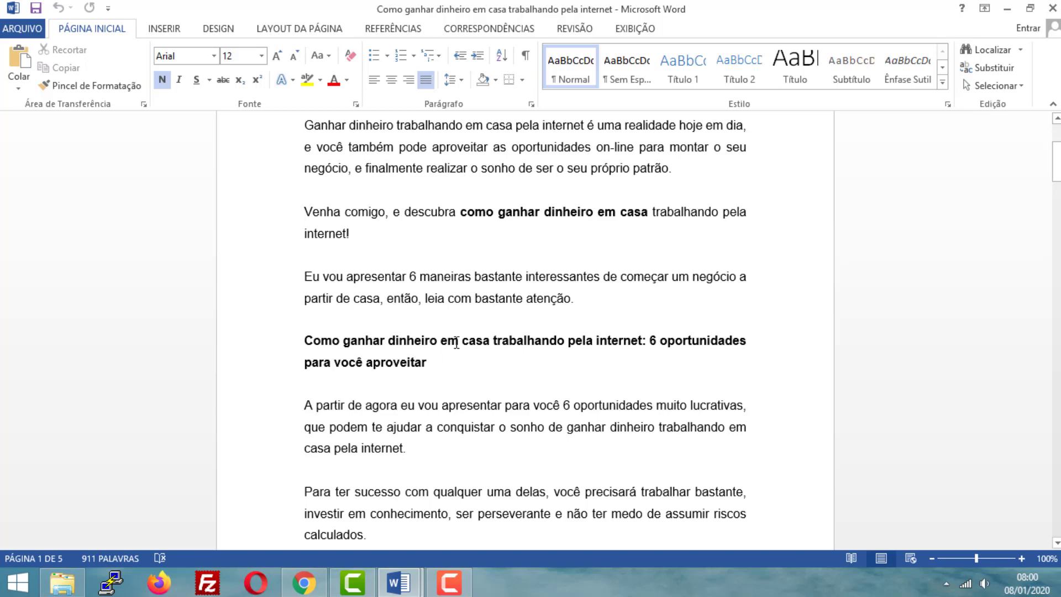
scroll(450, 331, "down", 1)
scroll(434, 287, "up", 4)
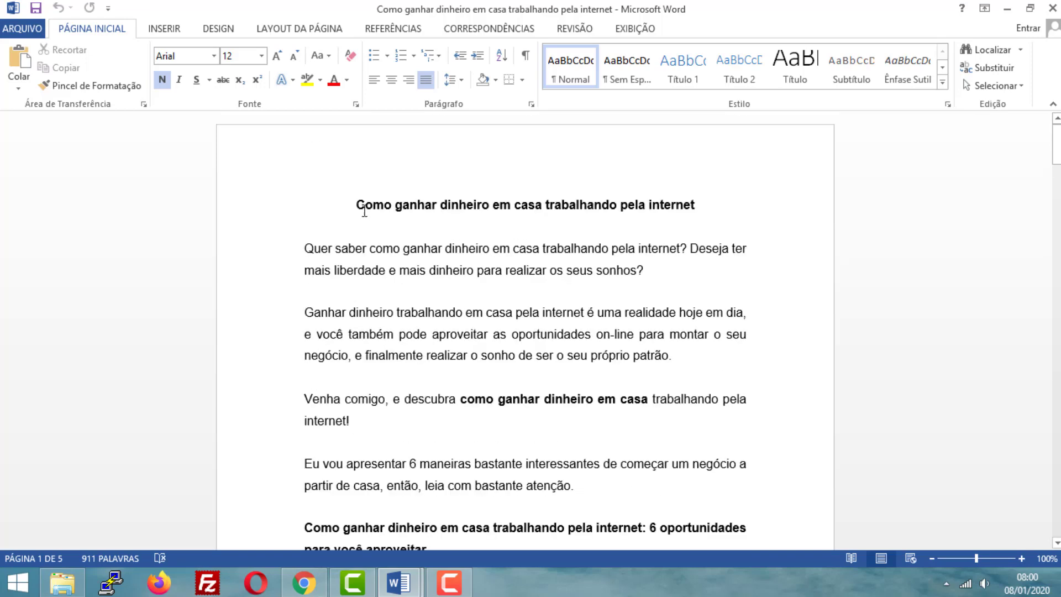
left_click_drag(357, 206, 697, 202)
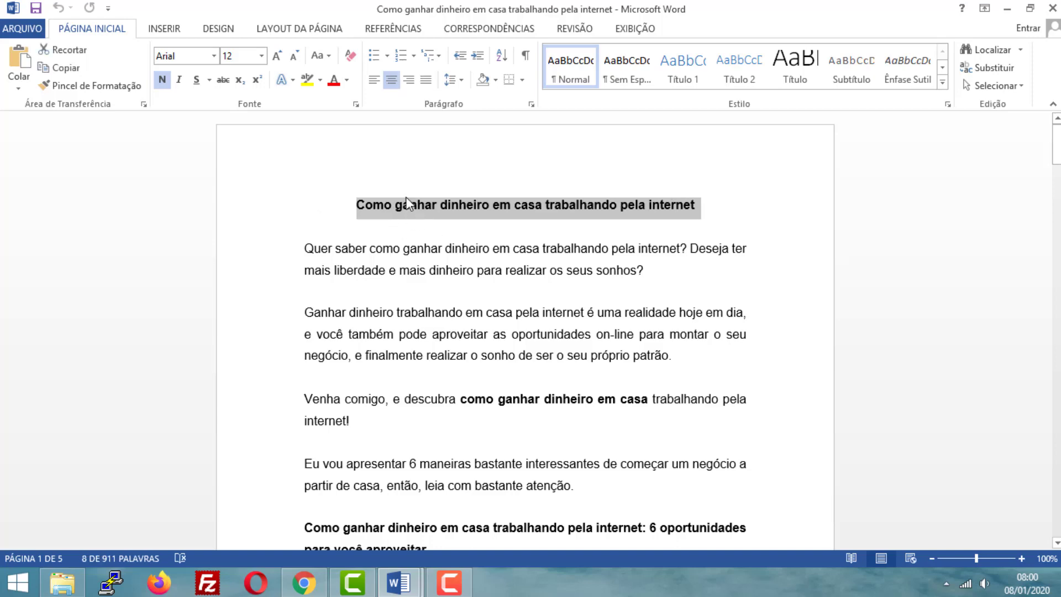
scroll(435, 331, "down", 4)
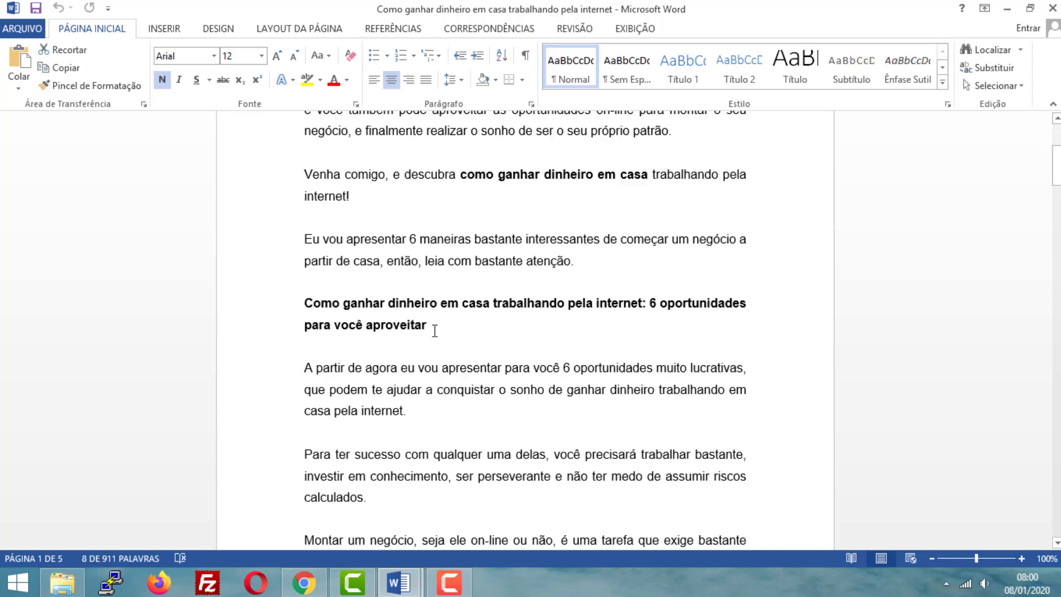
left_click_drag(435, 330, 305, 309)
- Examine the paragraphs under the 6 oportunidades subheading and highlight the heading "1 – Montar uma loja virtual"
scroll(429, 313, "down", 1)
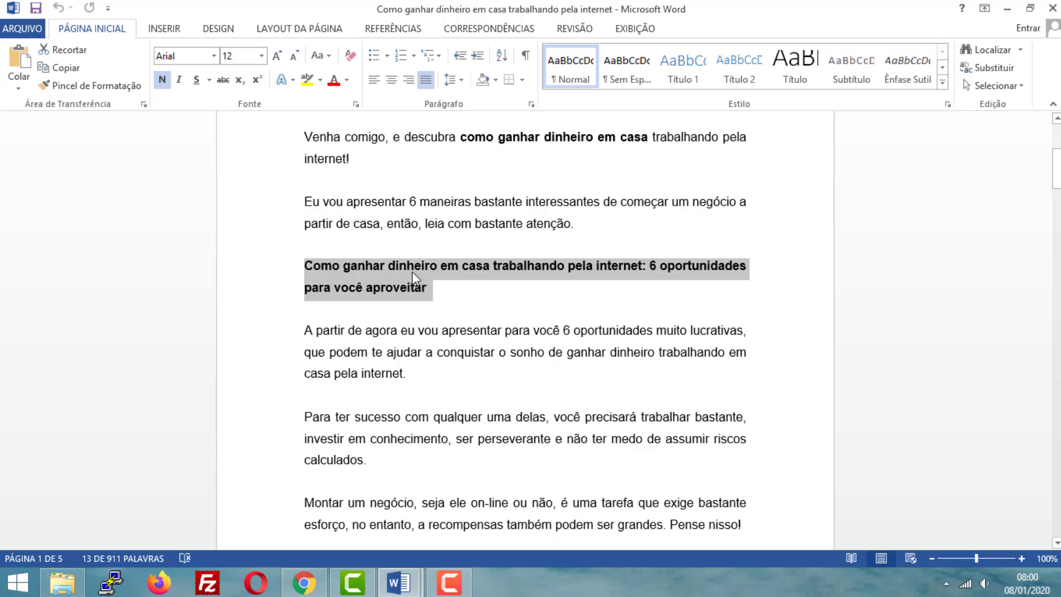
scroll(420, 298, "down", 1)
scroll(419, 297, "down", 3)
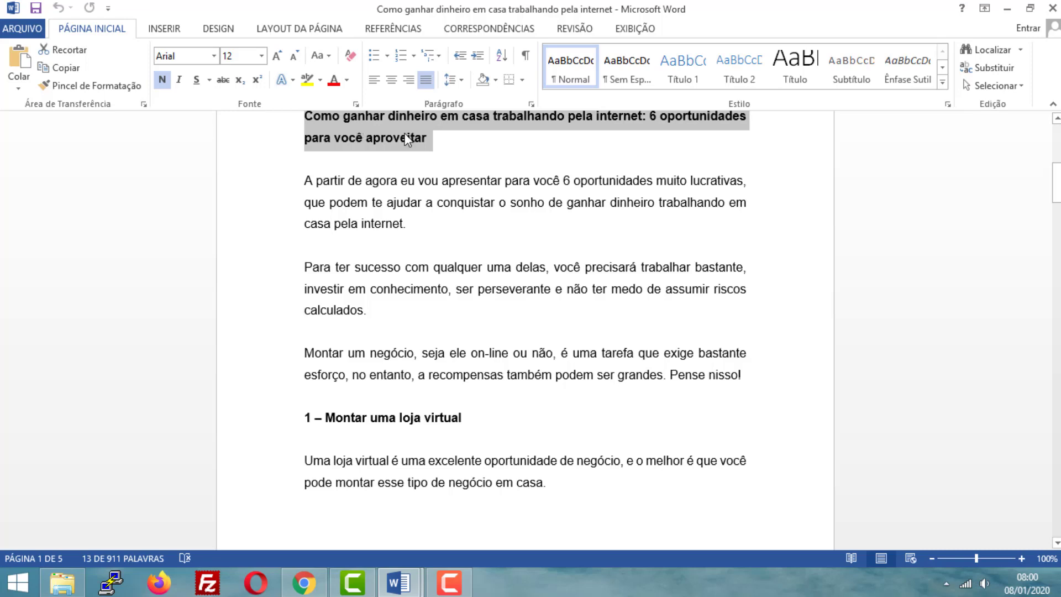
scroll(397, 166, "up", 2)
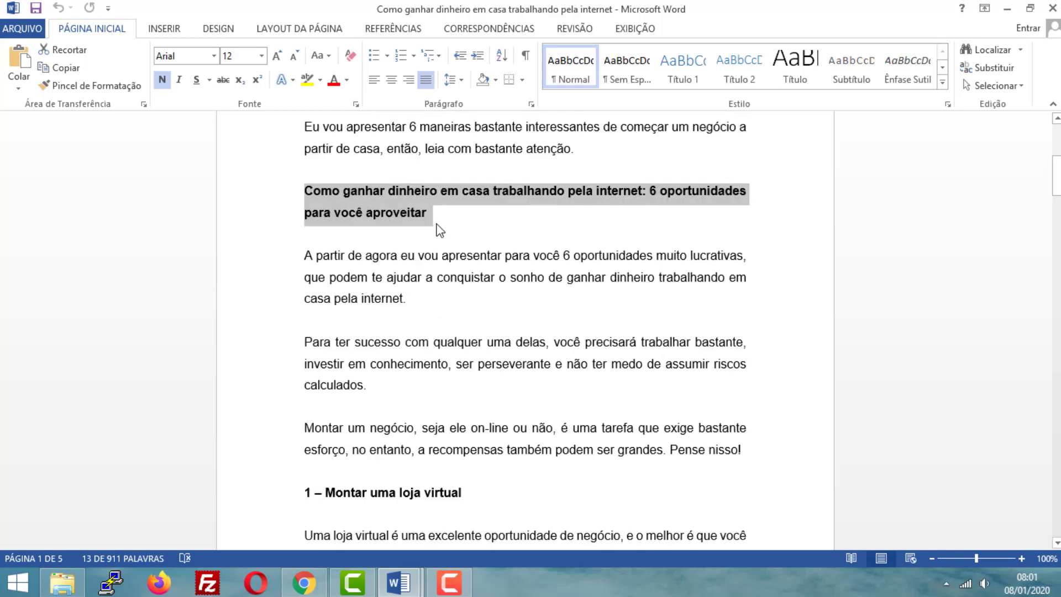
scroll(438, 235, "down", 3)
left_click_drag(473, 384, 302, 381)
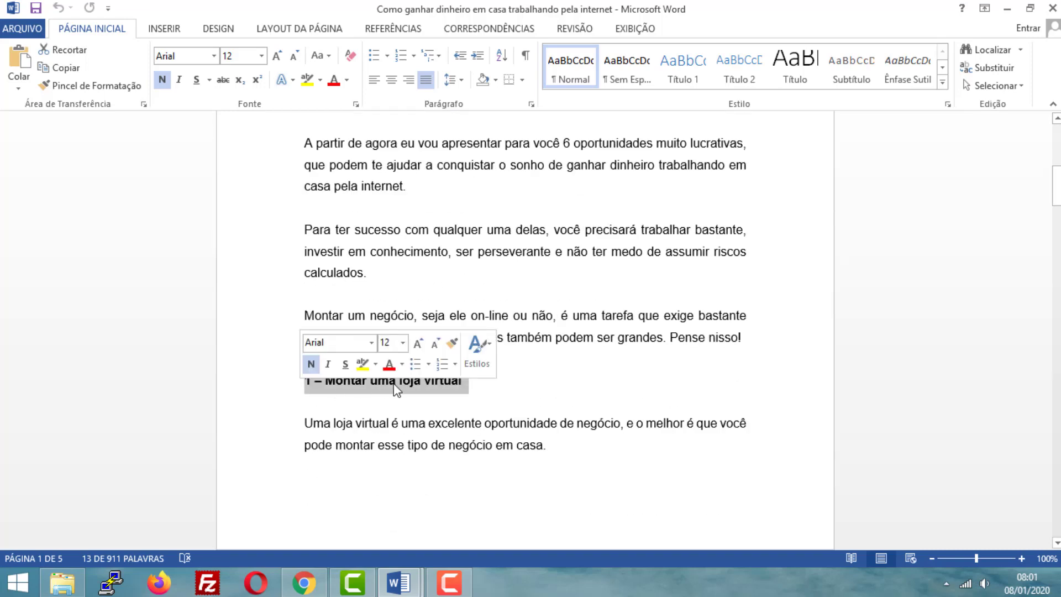
scroll(451, 392, "down", 6)
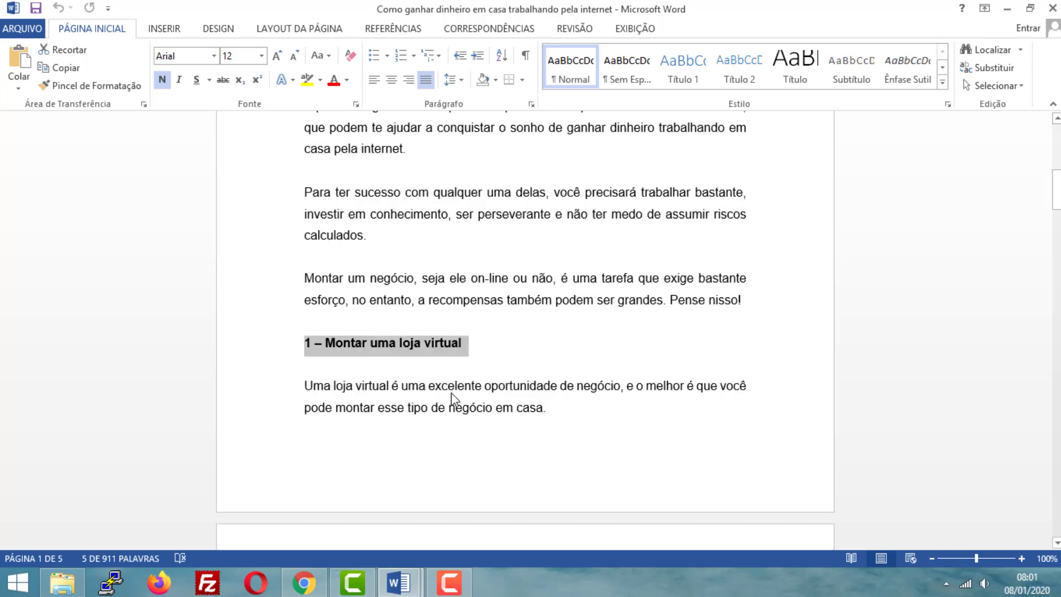
- Examine the text of section 1 and highlight its nested heading "Montar uma loja virtual de roupas"
left_click(331, 165)
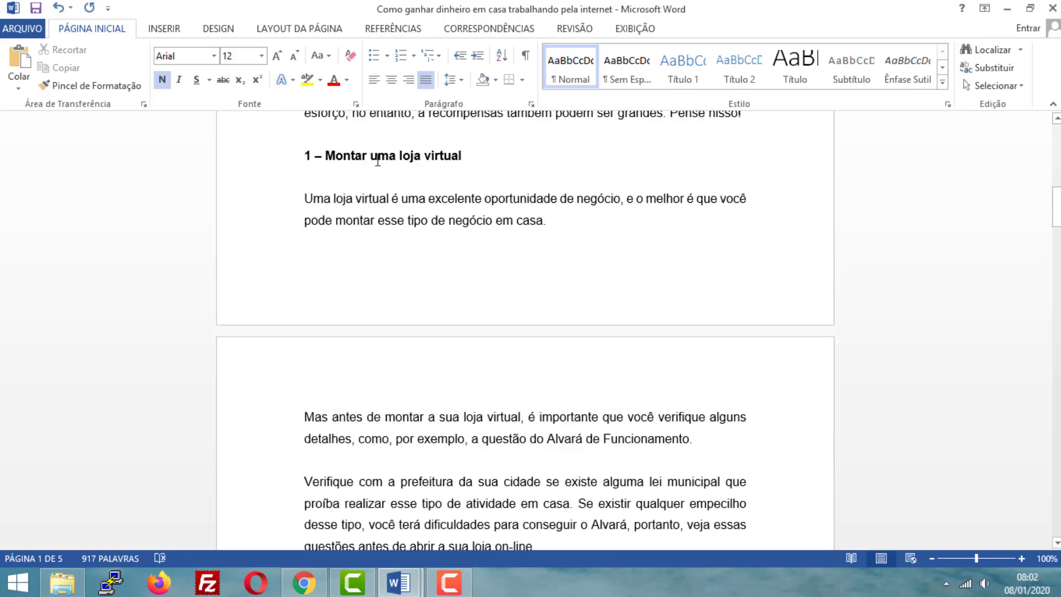
scroll(412, 211, "down", 3)
scroll(365, 304, "down", 1)
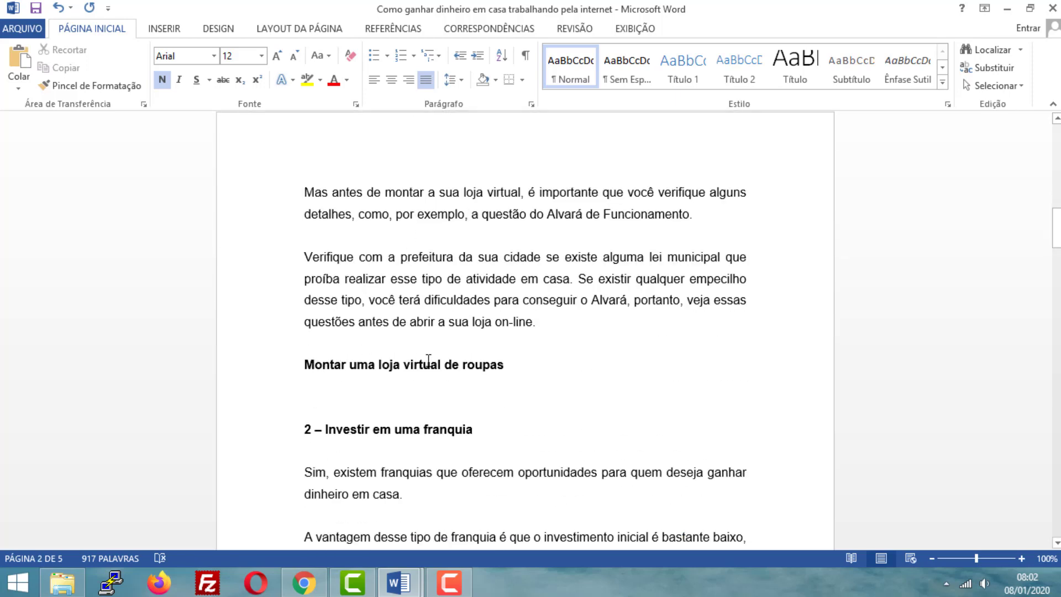
scroll(481, 363, "up", 1)
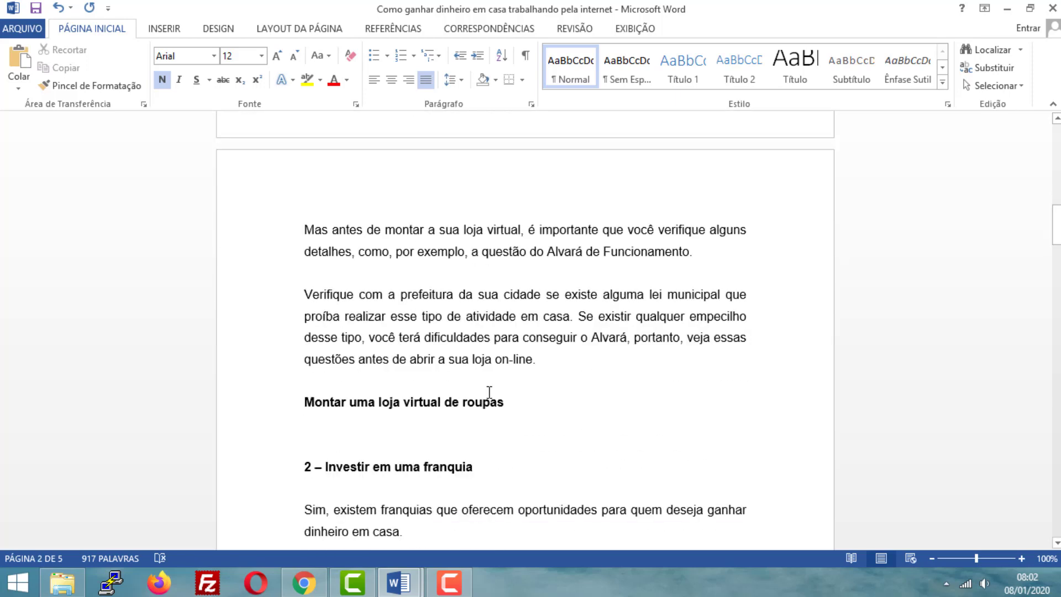
left_click_drag(506, 405, 280, 400)
- Compare the heading levels of the 6 oportunidades subheading, "1 – Montar uma loja virtual" and "Montar uma loja virtual de roupas"
scroll(370, 398, "up", 6)
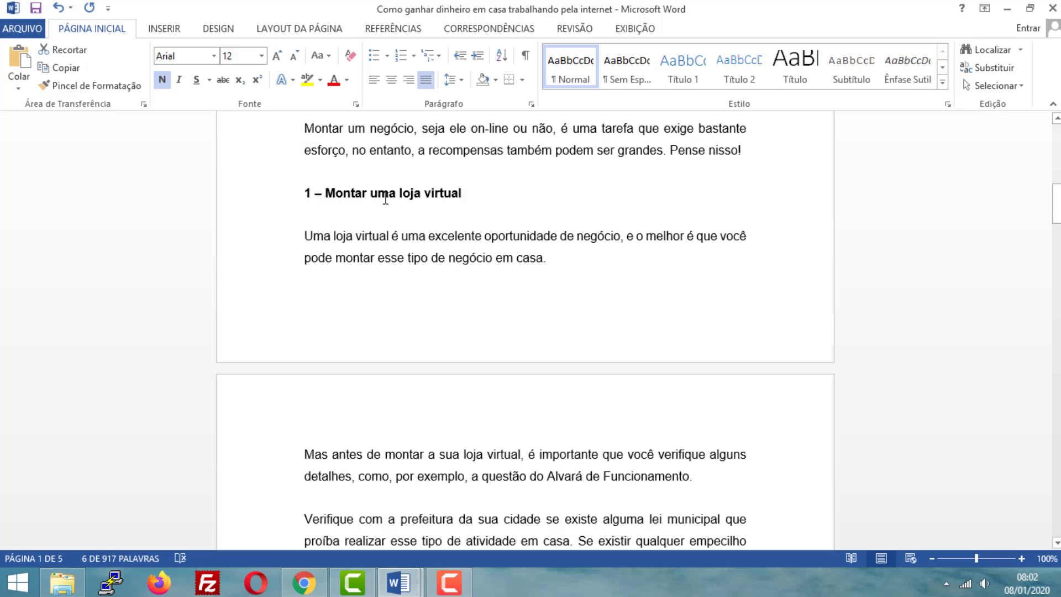
scroll(467, 193, "up", 7)
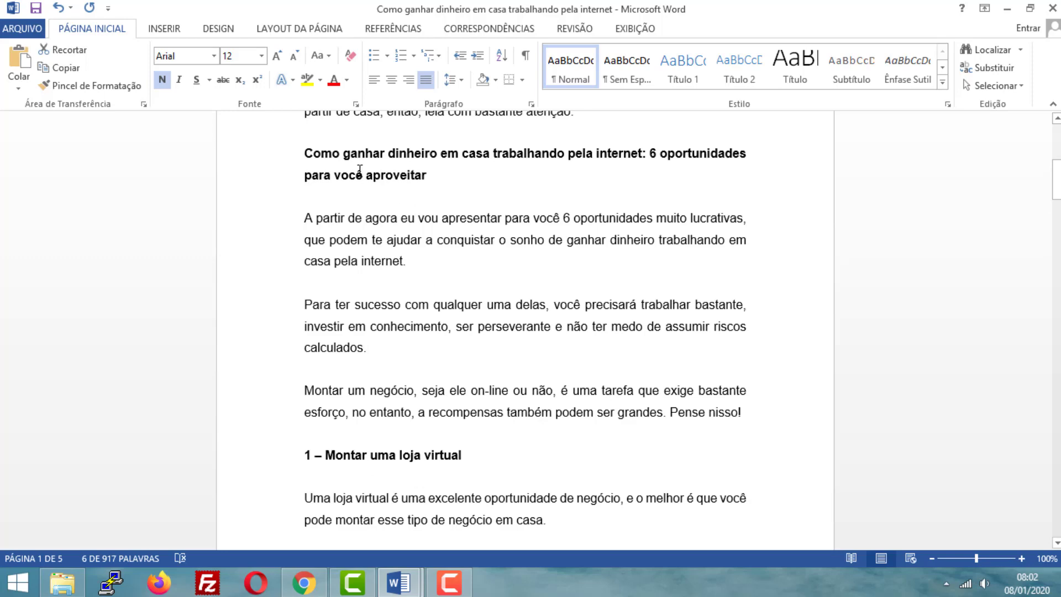
scroll(362, 278, "down", 3)
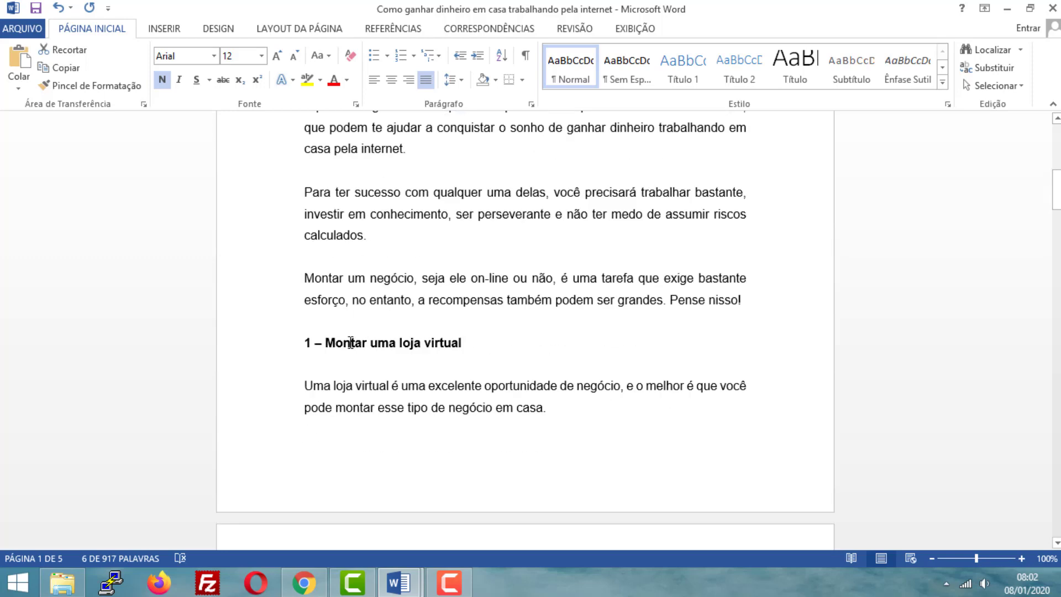
scroll(350, 342, "down", 1)
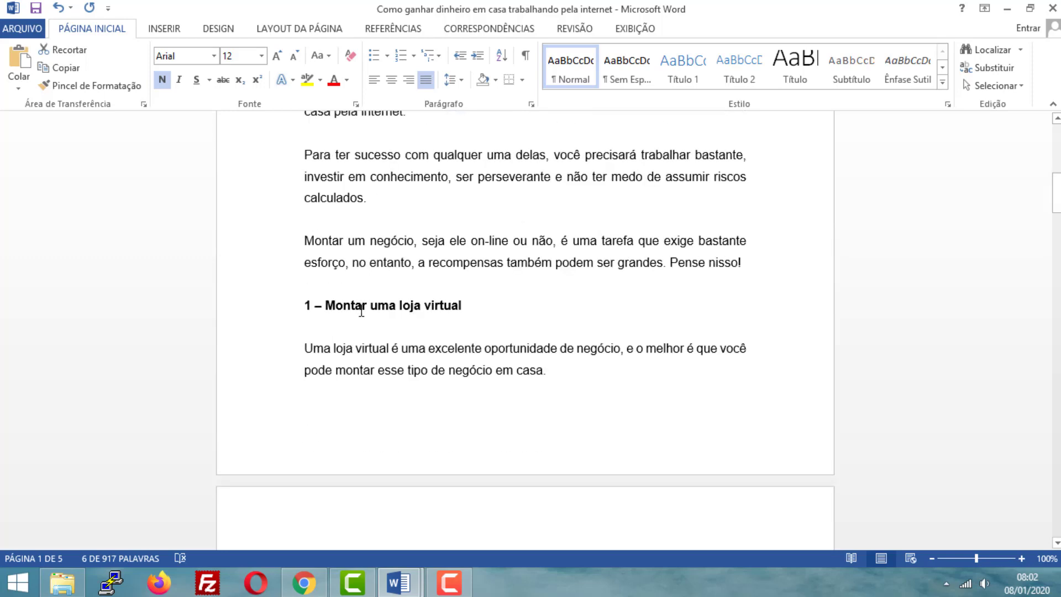
scroll(360, 310, "down", 9)
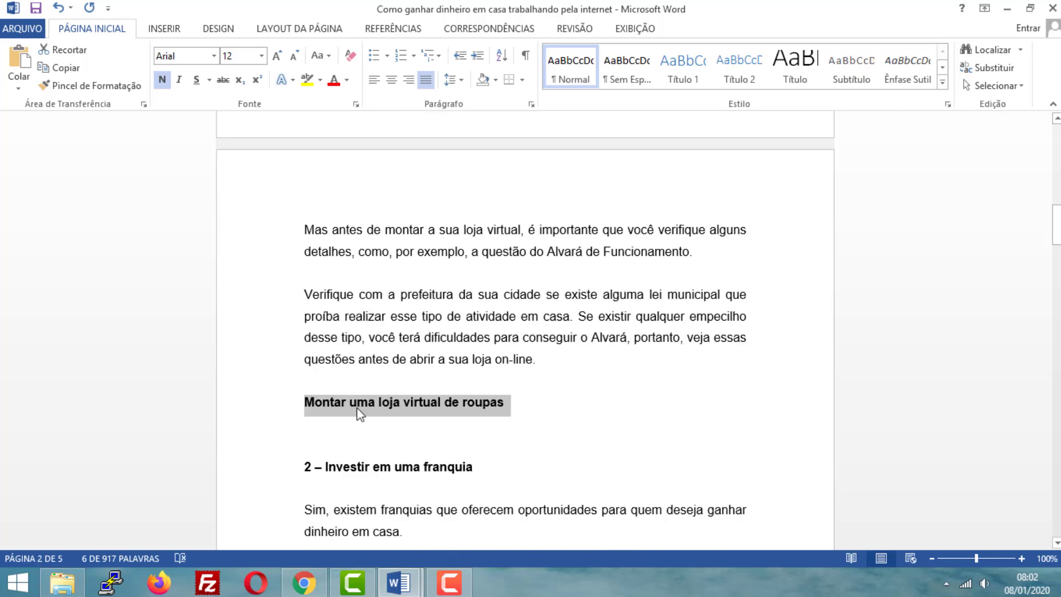
scroll(360, 413, "up", 7)
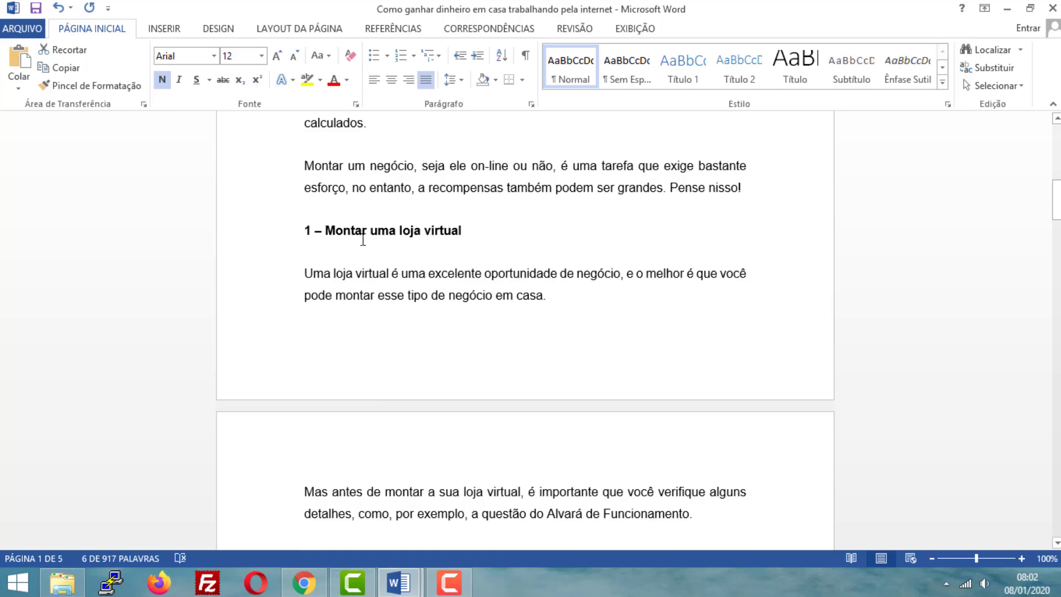
- Highlight the heading "2 – Investir em uma franquia" and compare its level with the 6 oportunidades subheading
scroll(363, 239, "down", 12)
left_click_drag(473, 282, 296, 286)
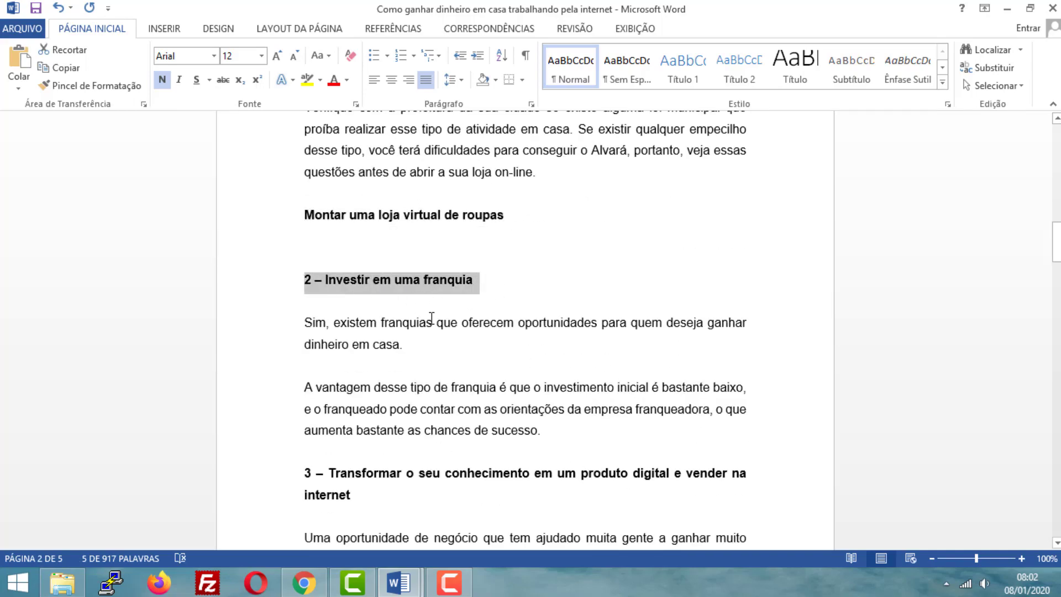
scroll(432, 317, "up", 19)
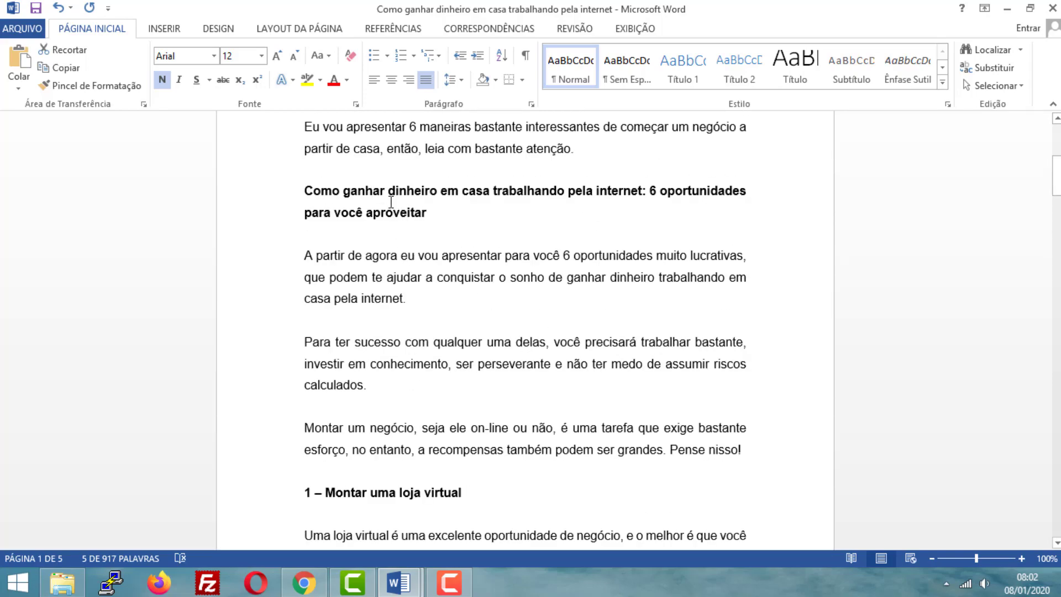
scroll(392, 202, "down", 18)
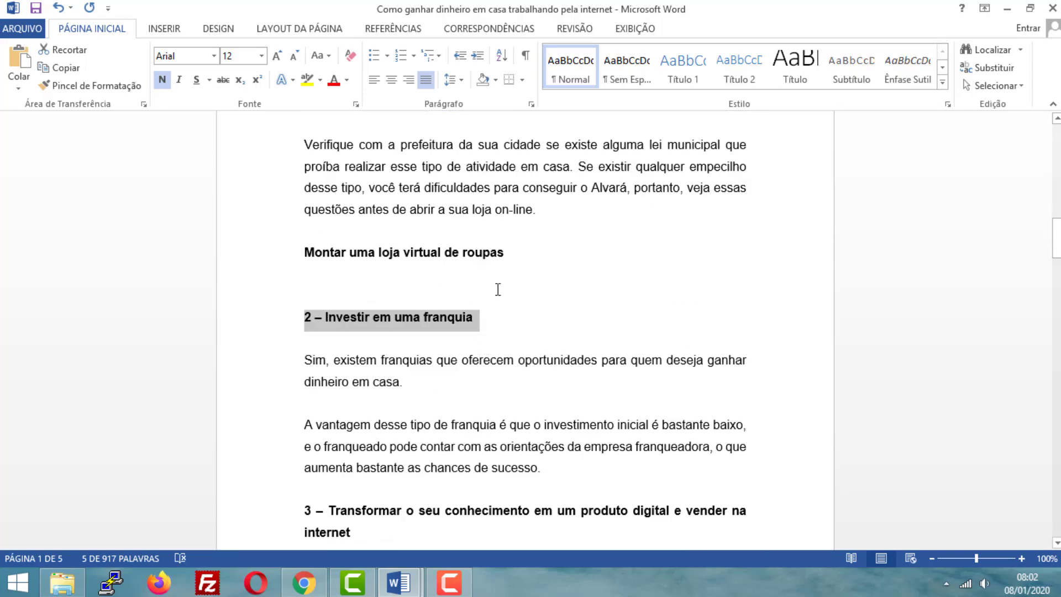
- Insert two blank lines below the heading "Montar uma loja virtual de roupas"
left_click(533, 258)
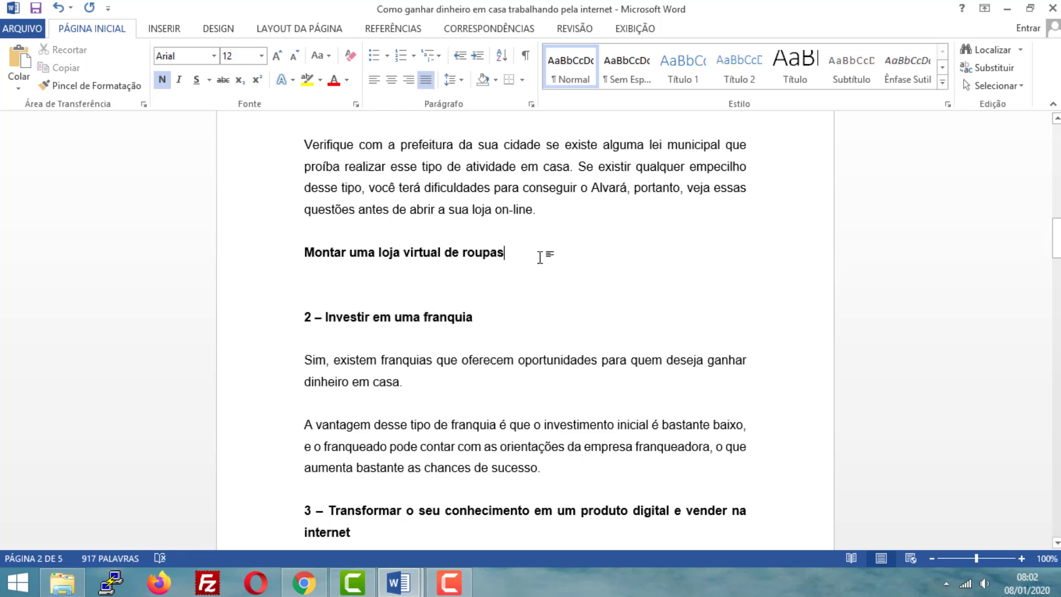
left_click(236, 254)
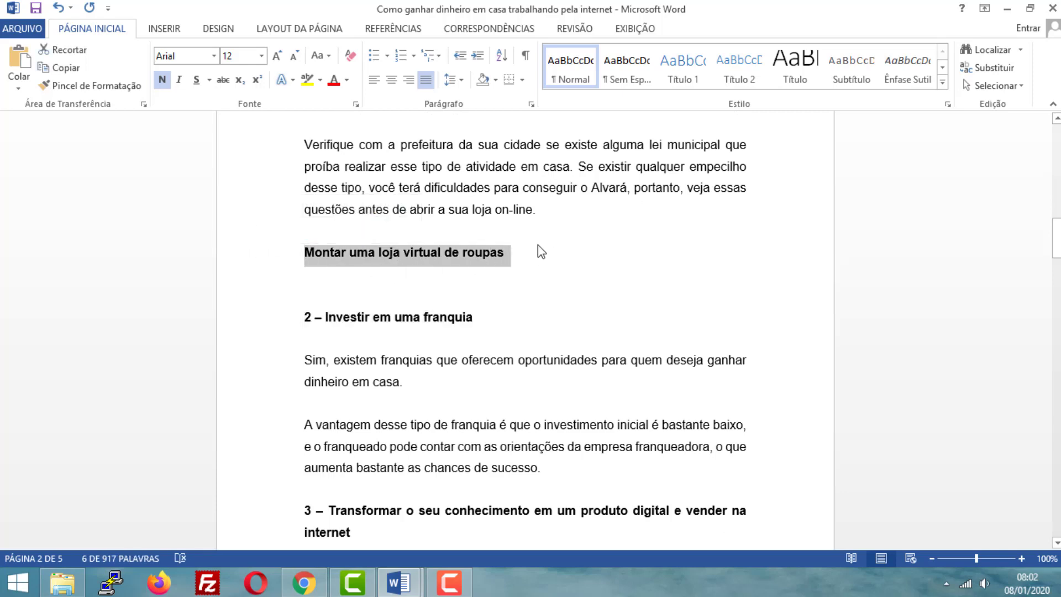
left_click(519, 253)
key("Return")
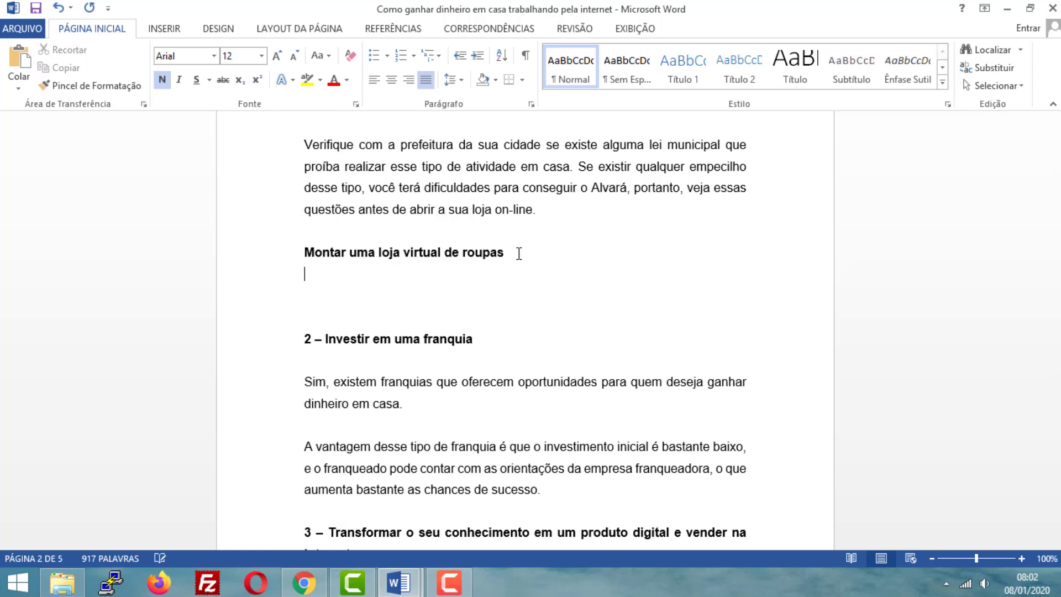
key("Return")
- Highlight the heading "Montar uma loja virtual de roupas" twice to examine it as a subtopic of section 1
left_click(304, 253)
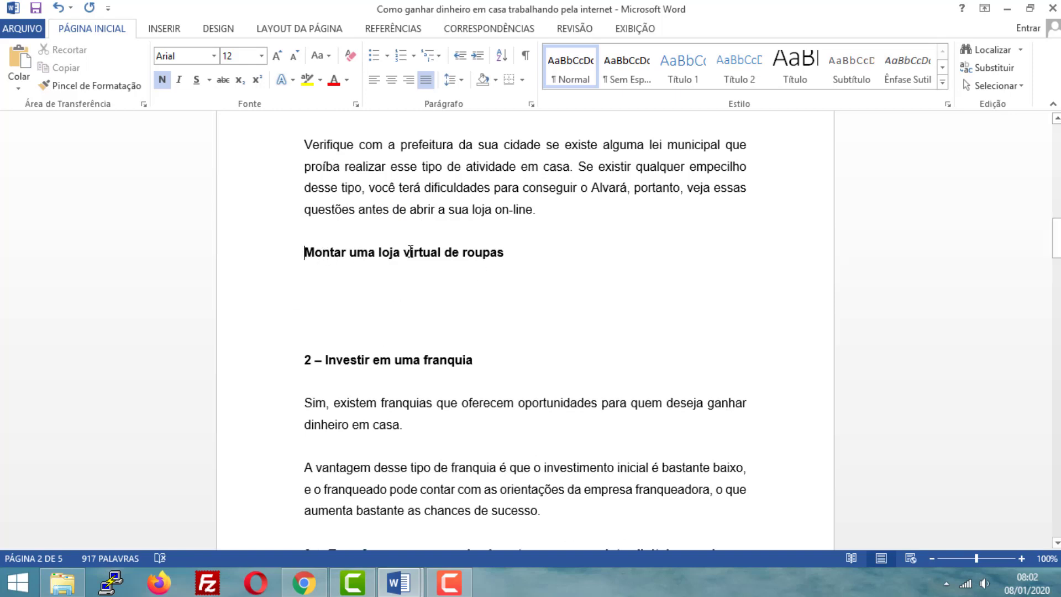
left_click_drag(411, 251, 505, 258)
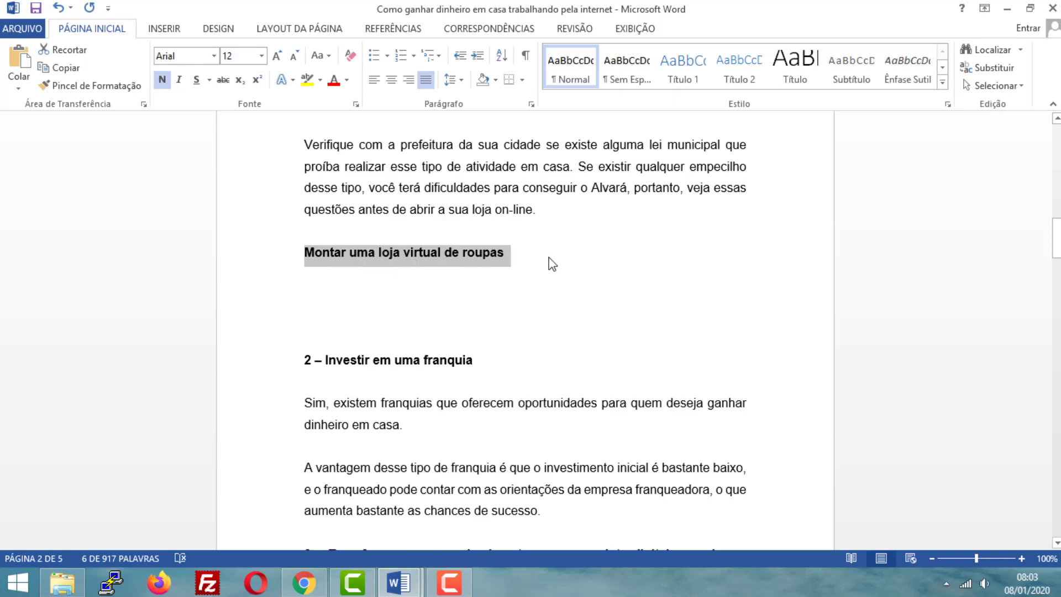
left_click(502, 265)
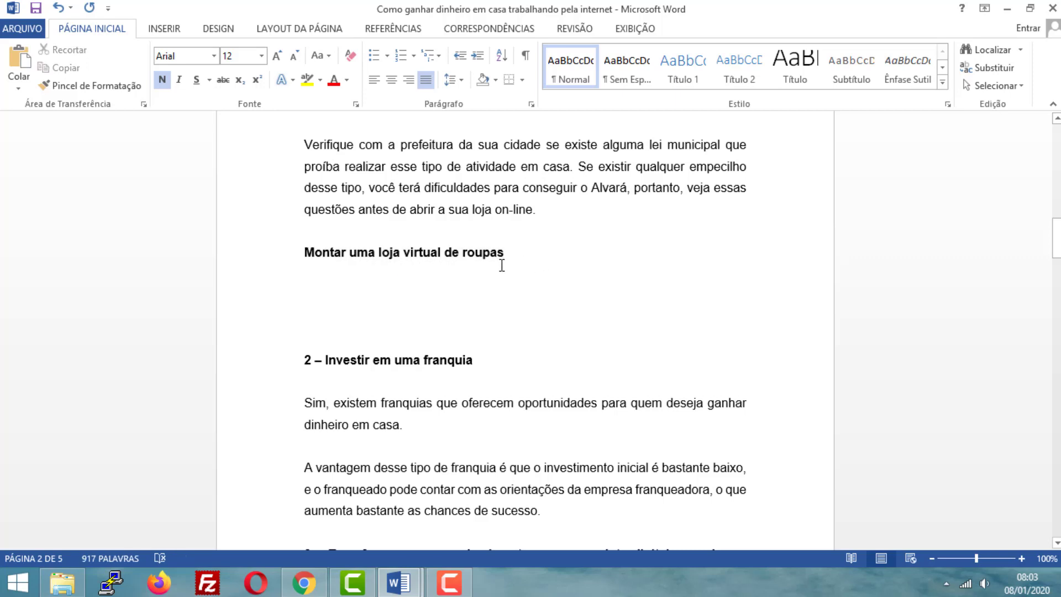
left_click_drag(510, 257, 324, 265)
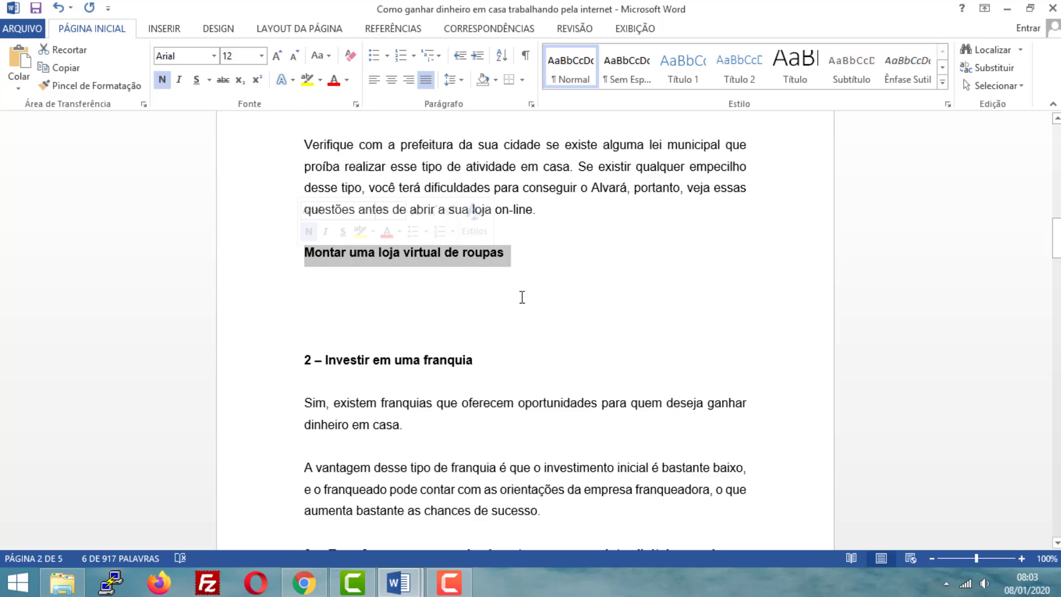
- Go on to section 3 and highlight its heading "3 – Transformar o seu conhecimento em um produto digital e vender na internet"
scroll(519, 296, "down", 2)
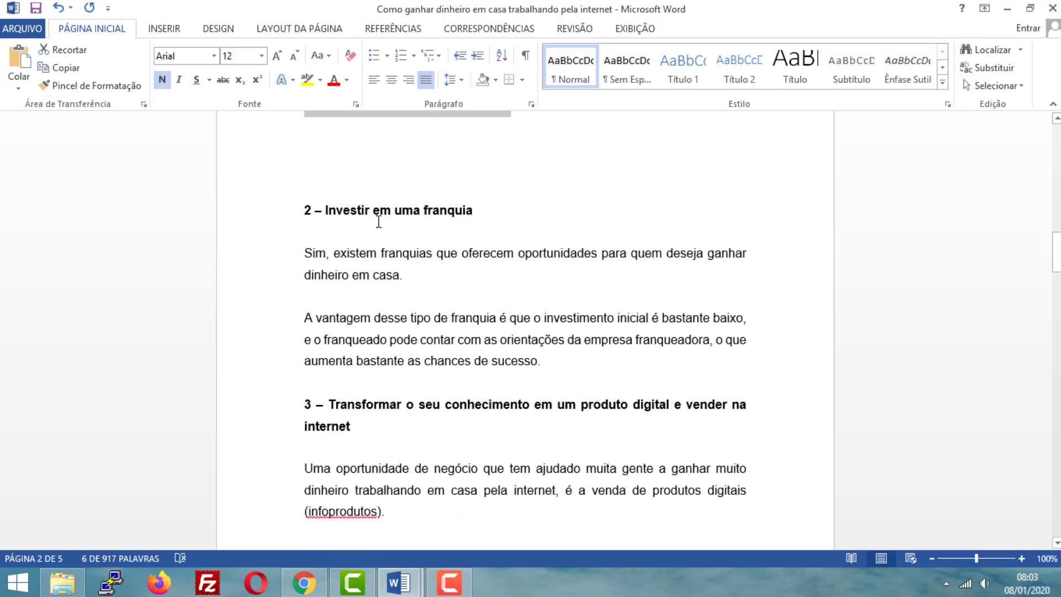
scroll(379, 221, "down", 1)
double_click(284, 340)
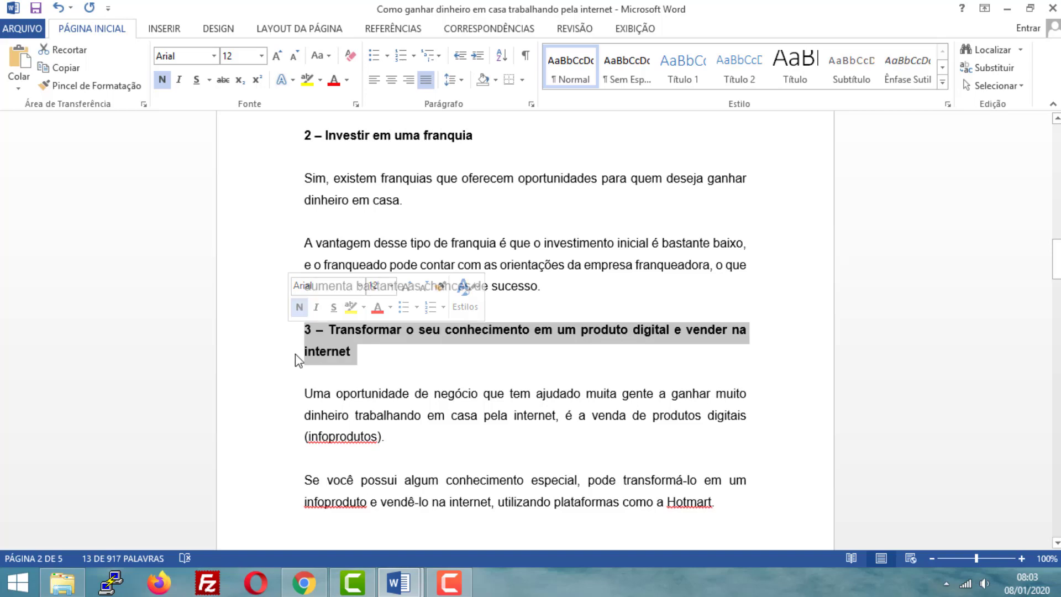
scroll(363, 356, "down", 6)
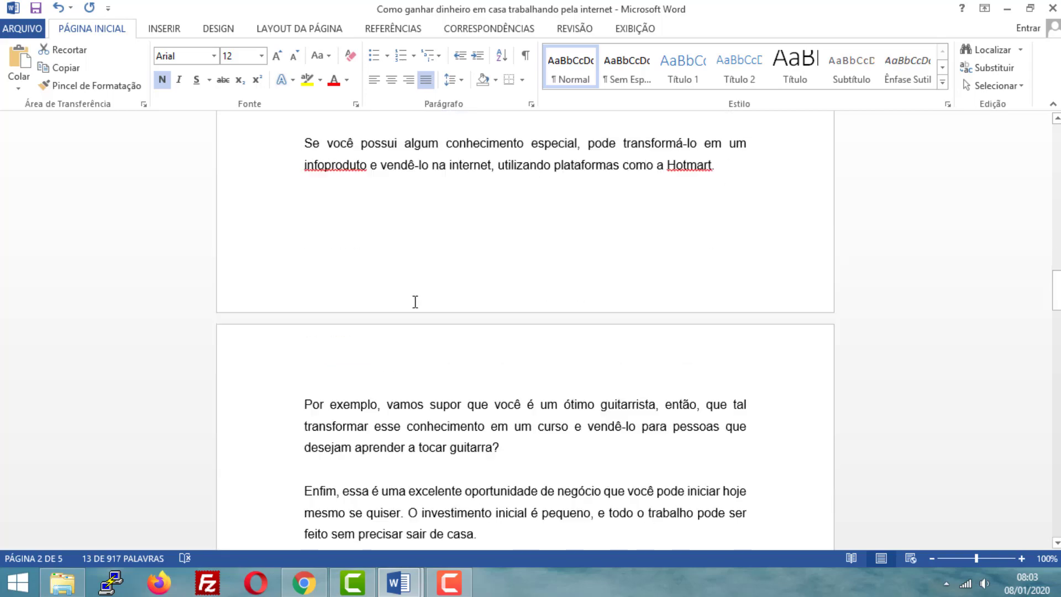
- Examine the heading "4 – Trabalhar como afiliado de produtos digitais", undo the last change and clear the selection
scroll(415, 297, "down", 2)
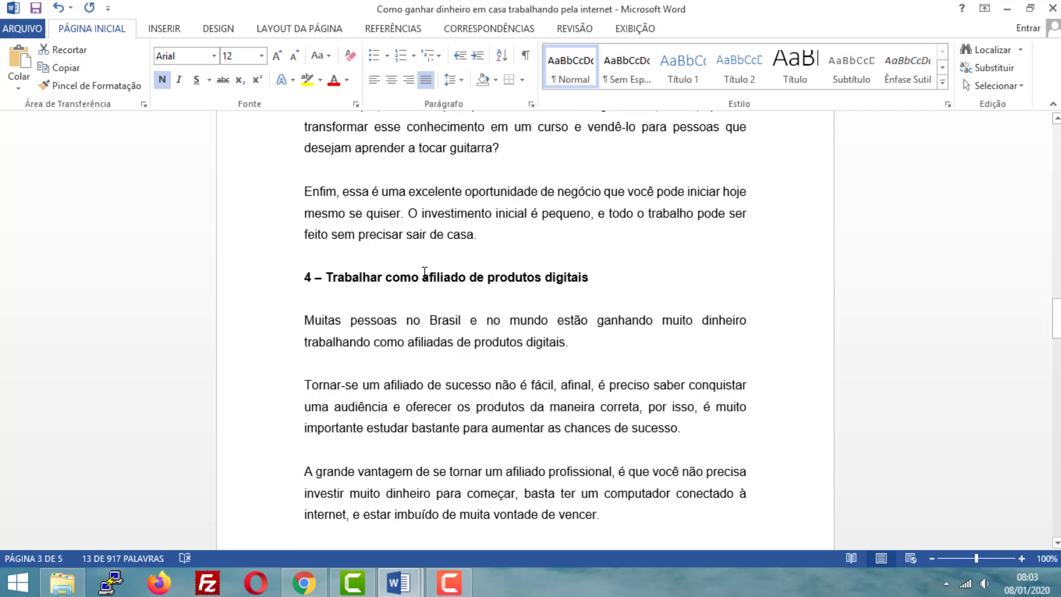
left_click(303, 287)
scroll(332, 286, "down", 1)
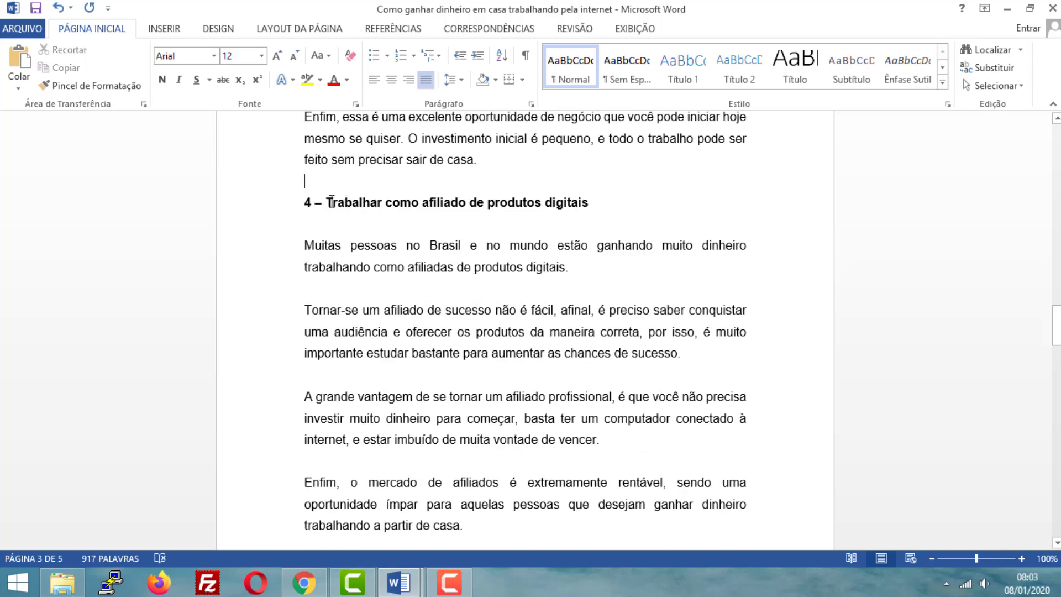
left_click_drag(405, 203, 588, 203)
key("ctrl+z")
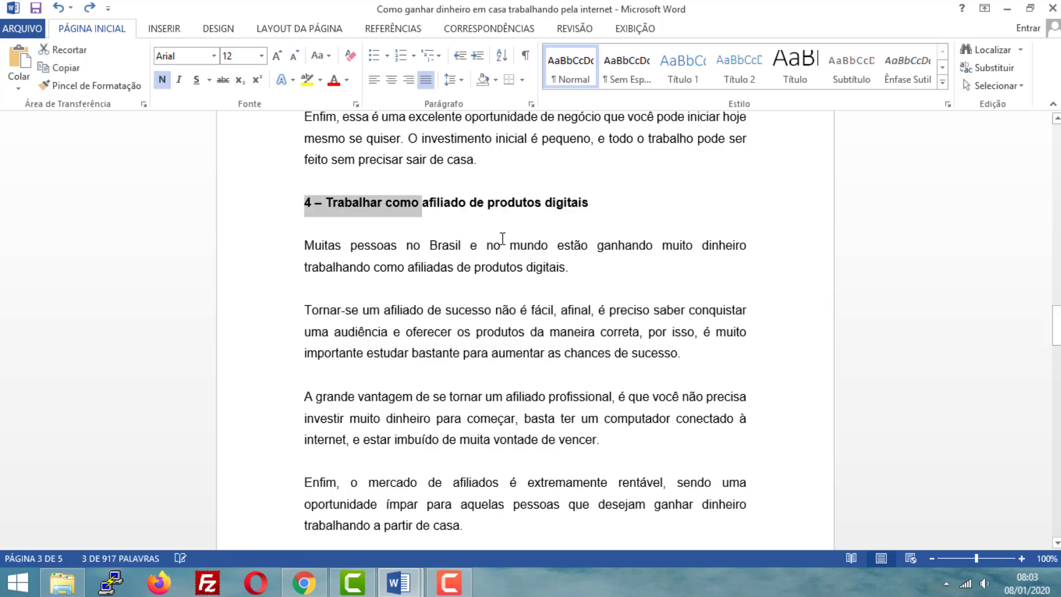
left_click(383, 206)
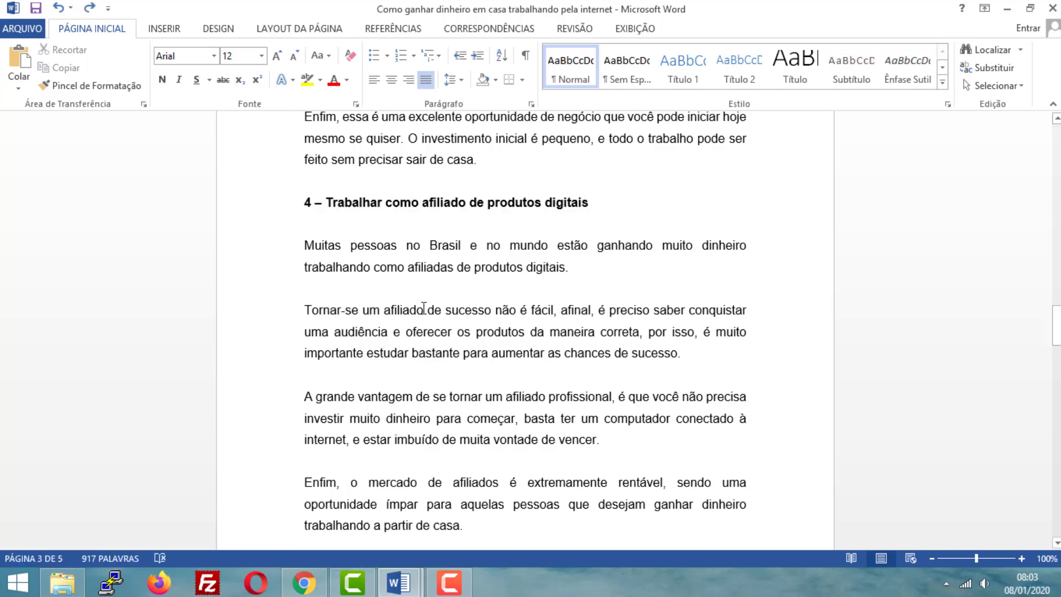
- Go on through the remaining sections to the end of page 4 and highlight the heading "Considerações finais" twice
scroll(430, 304, "down", 7)
scroll(430, 304, "down", 15)
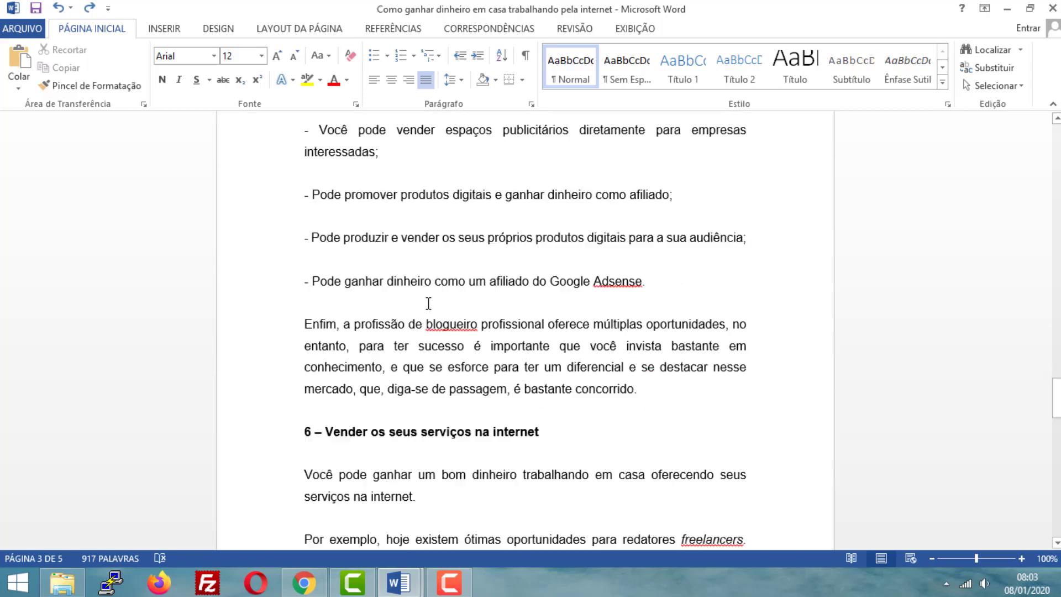
left_click_drag(445, 304, 349, 302)
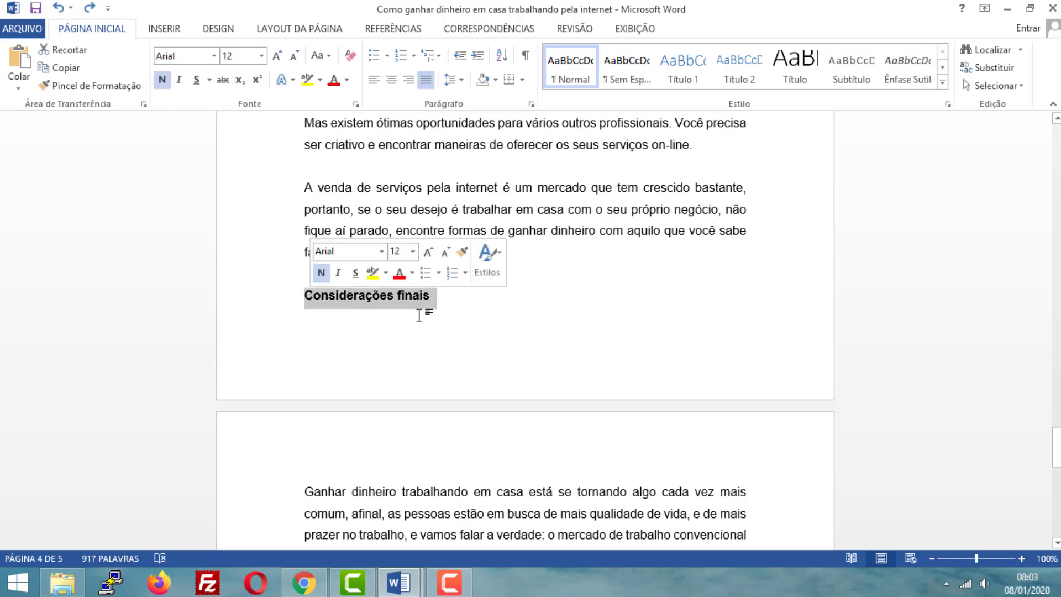
left_click_drag(450, 303, 320, 311)
- Return to the first page and highlight the heading "Como ganhar dinheiro em casa trabalhando pela internet: 6 oportunidades para você aproveitar"
scroll(532, 304, "up", 3)
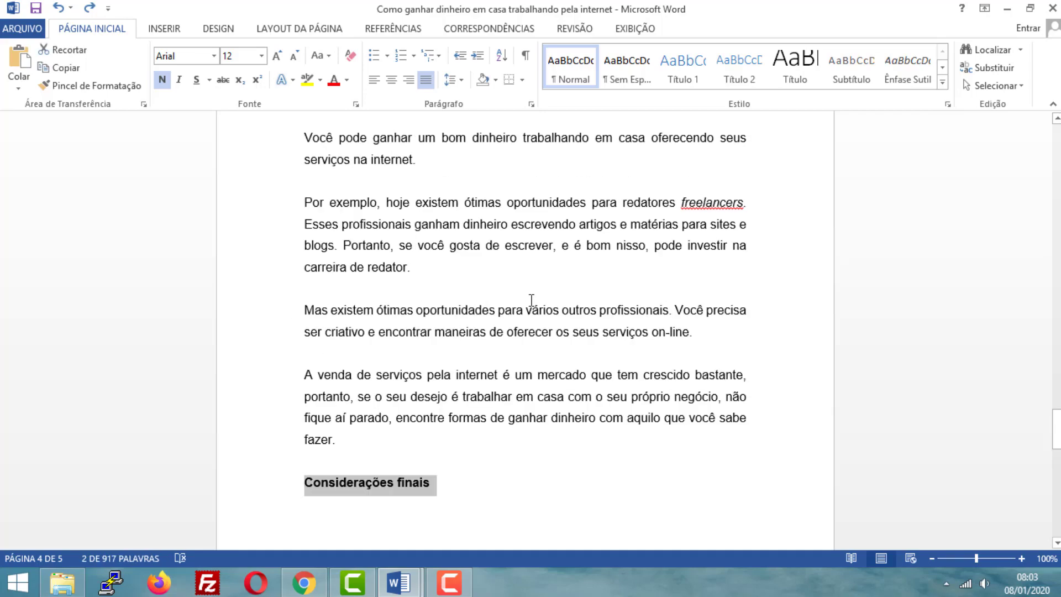
scroll(514, 305, "up", 20)
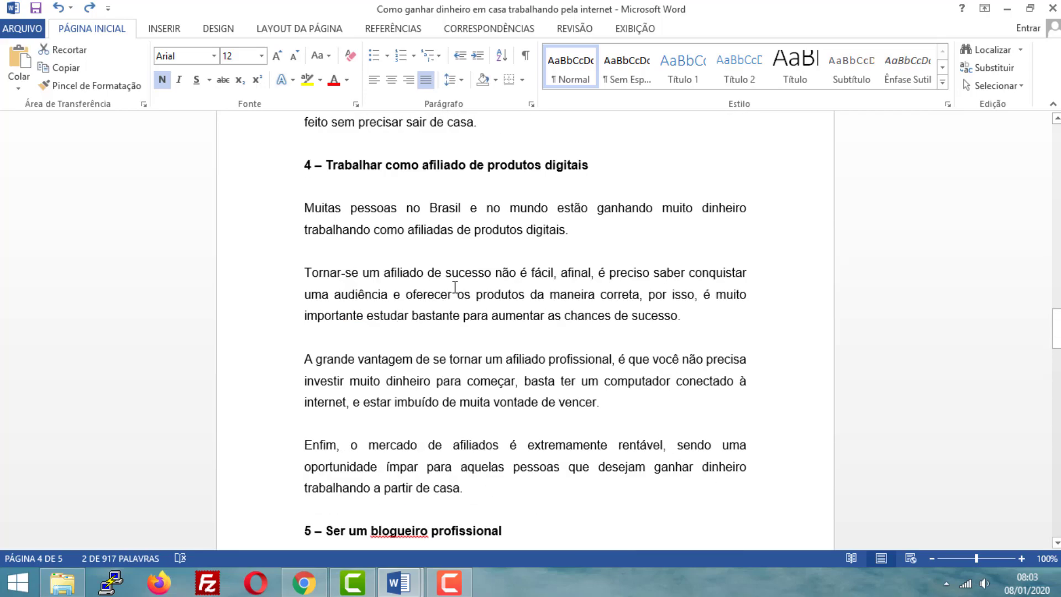
scroll(449, 294, "up", 20)
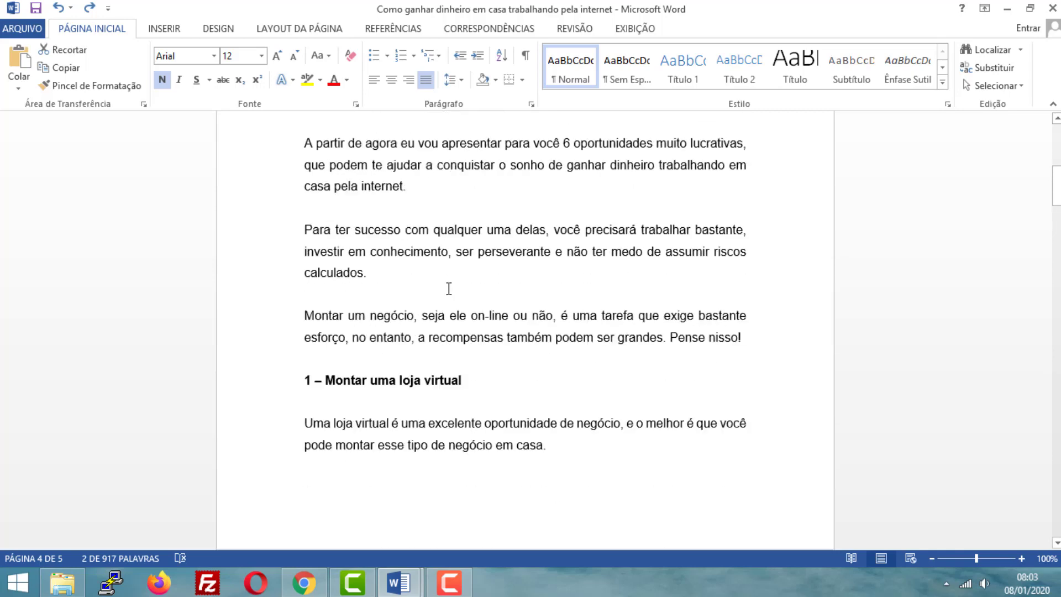
scroll(445, 286, "up", 1)
left_click(344, 340)
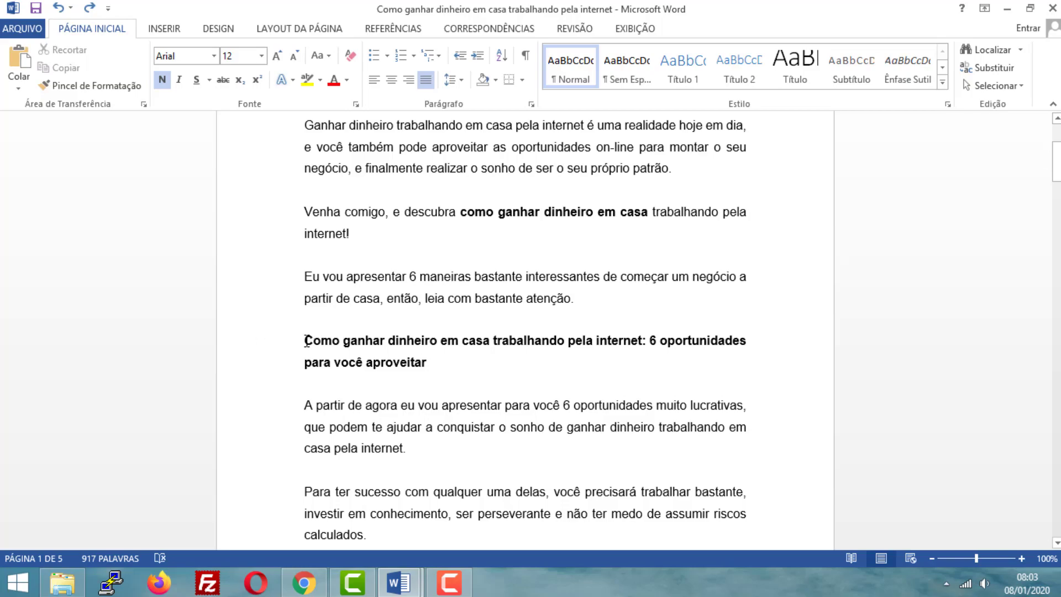
left_click_drag(304, 340, 445, 360)
- Examine the numbered section headings down to "Considerações finais", including "6 – Vender os seus serviços na internet"
scroll(443, 369, "down", 7)
scroll(444, 369, "down", 20)
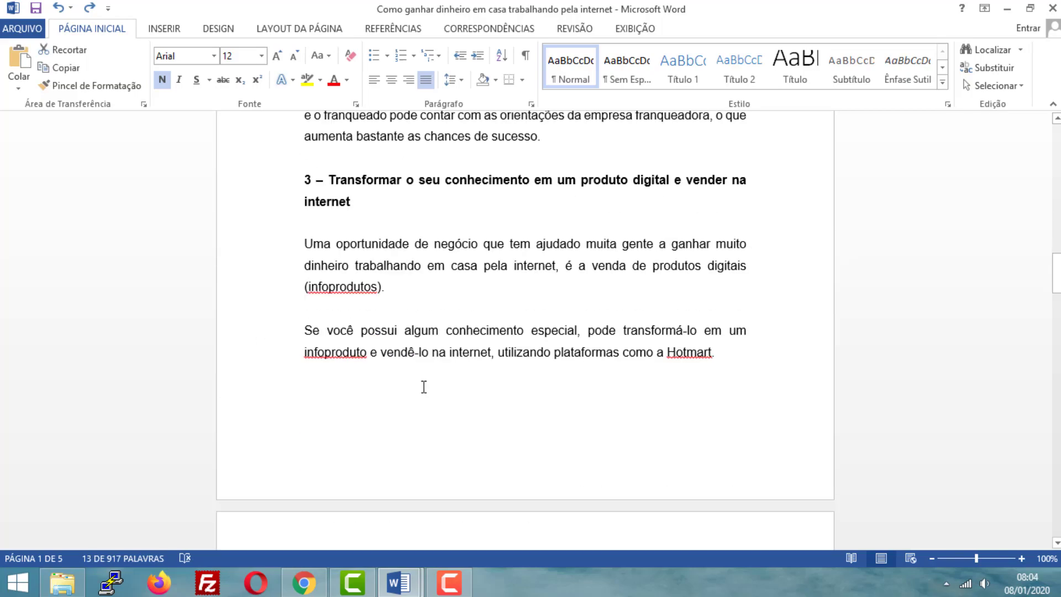
scroll(470, 398, "down", 20)
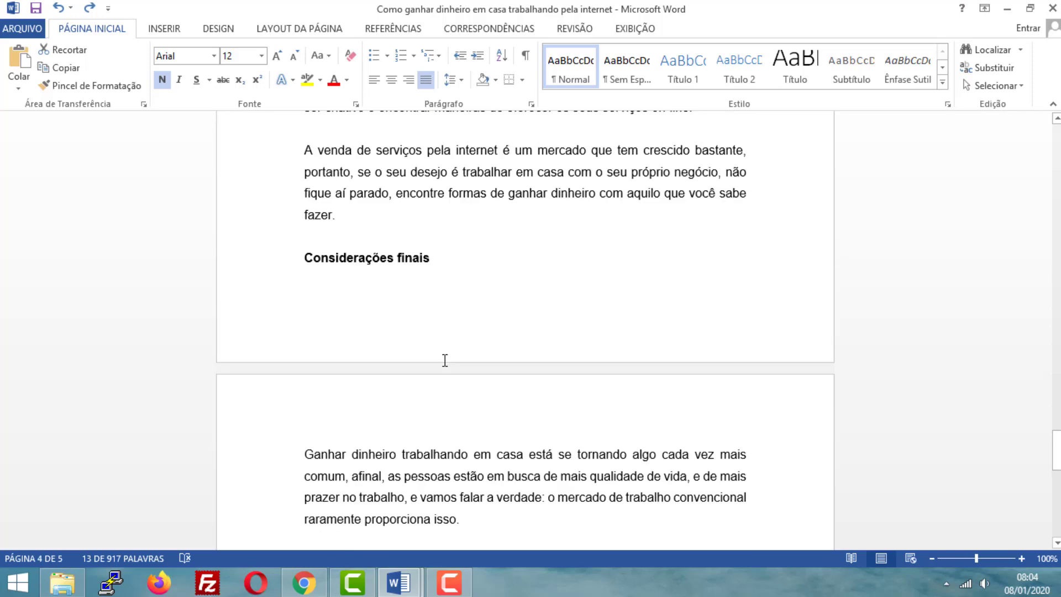
scroll(373, 298, "up", 4)
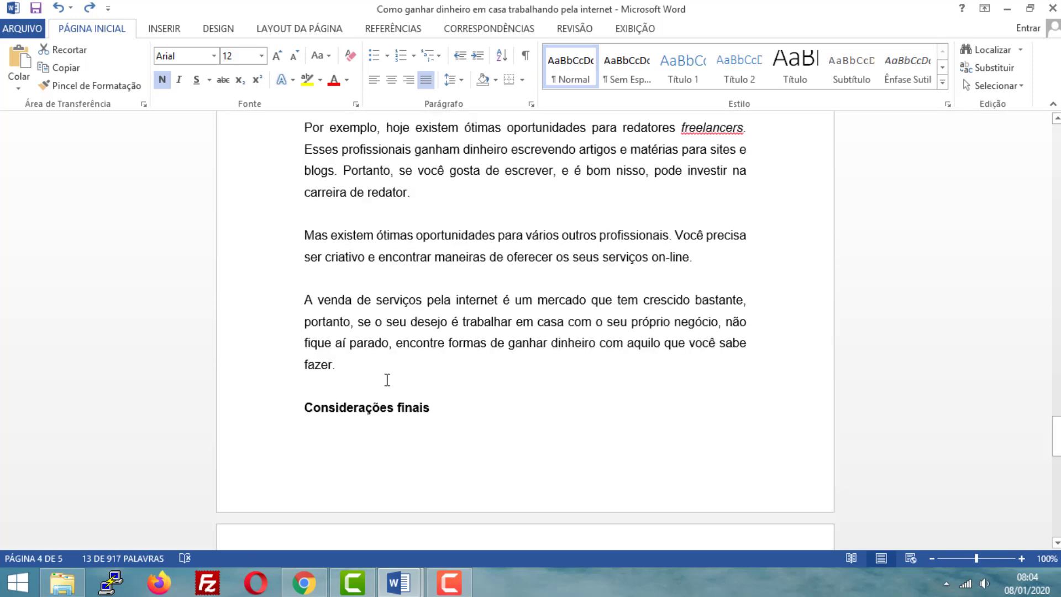
scroll(387, 379, "up", 3)
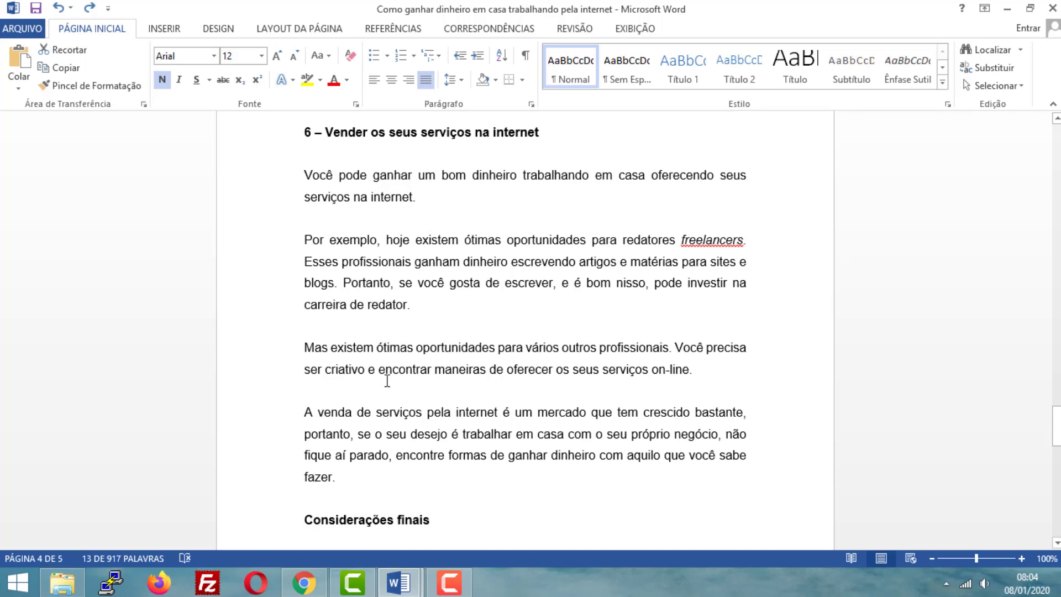
scroll(376, 370, "up", 3)
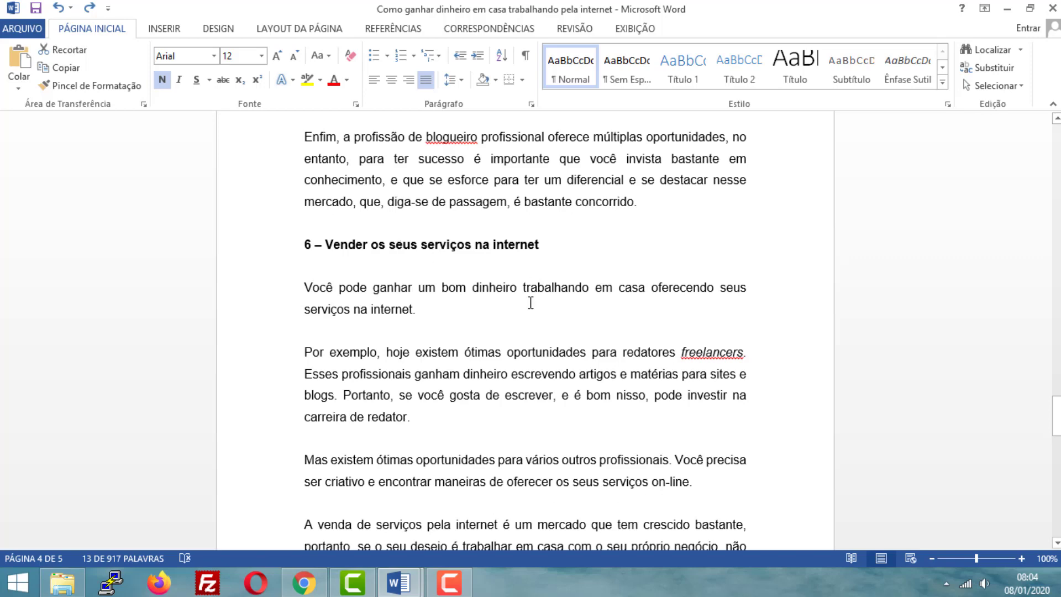
scroll(530, 303, "up", 3)
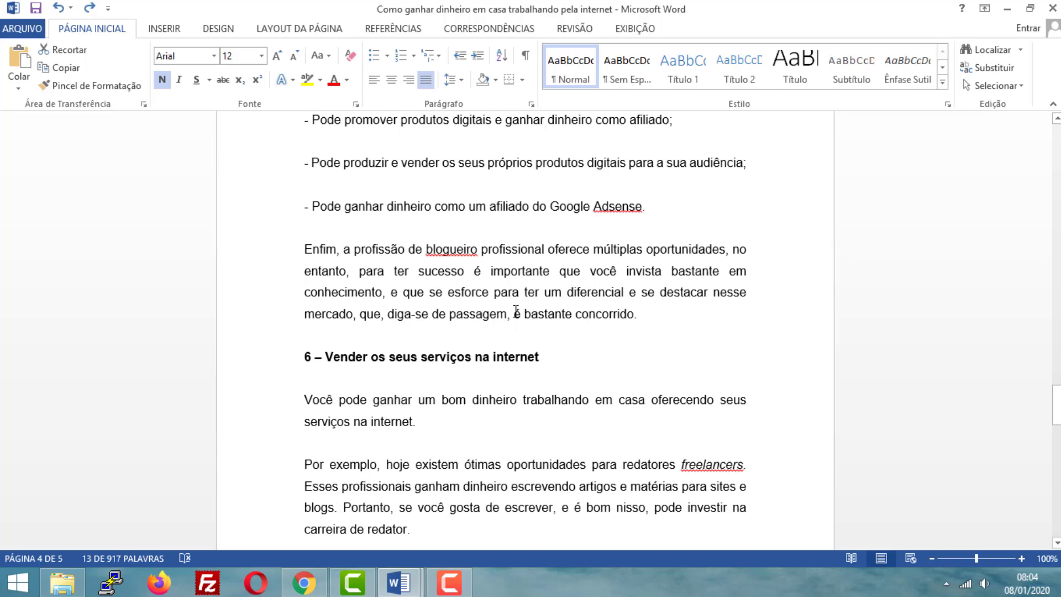
scroll(516, 311, "up", 3)
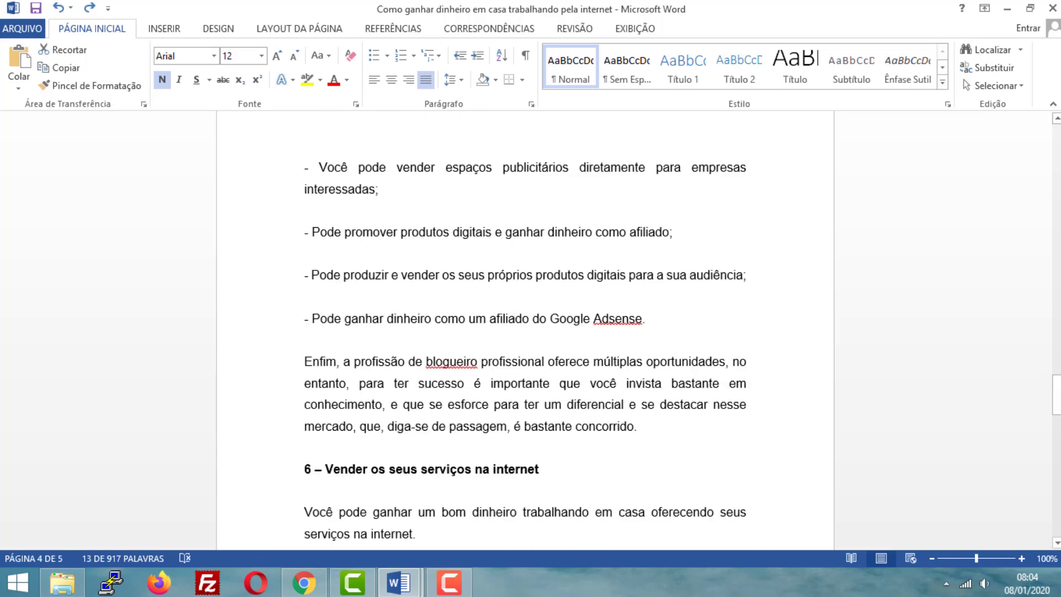
- Copy the article's title from the first page and paste it as the title of the new WordPress post in Chrome
left_click_drag(1057, 385, 1056, 125)
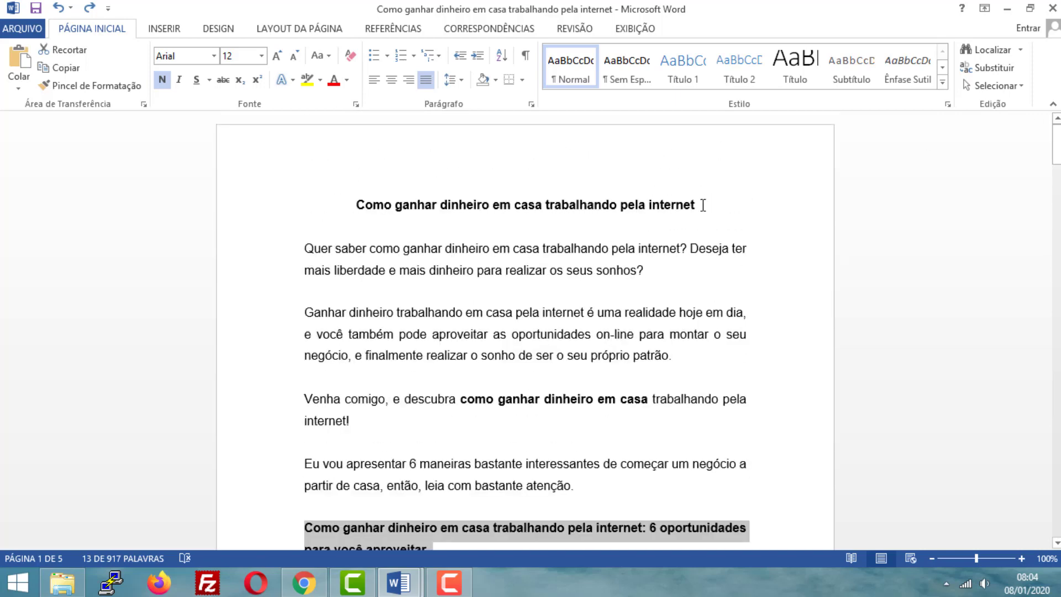
left_click_drag(703, 205, 354, 208)
key("ctrl+c")
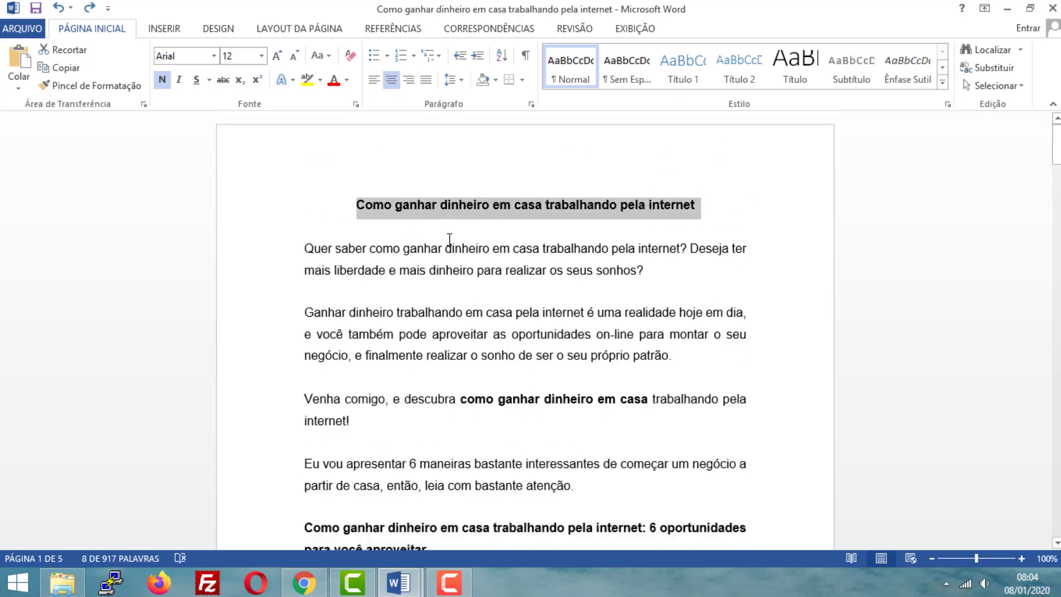
left_click(304, 583)
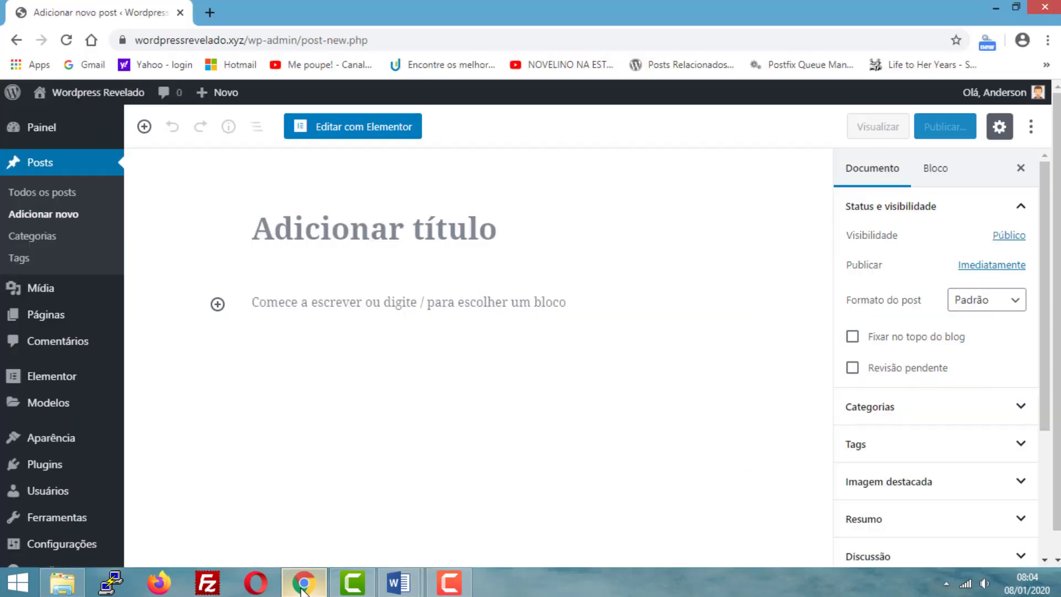
left_click(328, 242)
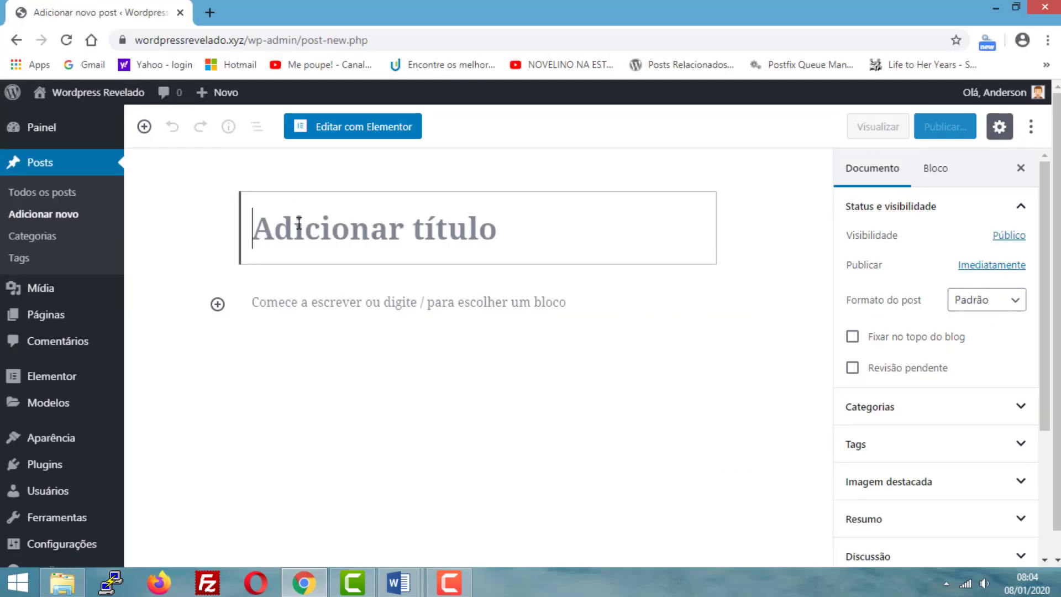
key("ctrl+v")
left_click(774, 310)
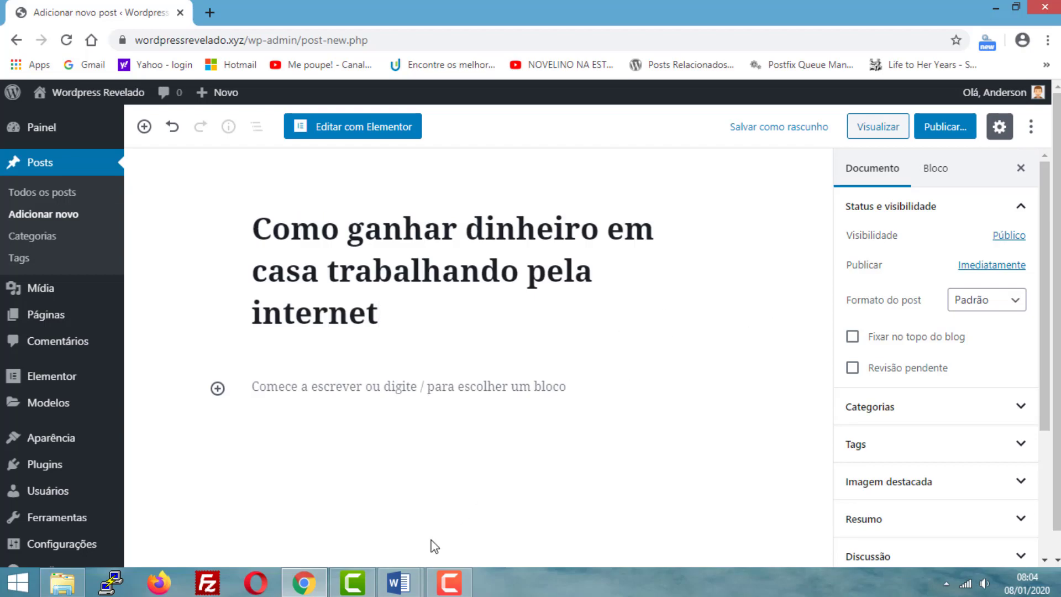
- Copy the article's text below the title in the Word document and return to the WordPress post in Chrome
left_click(398, 583)
left_click_drag(305, 250, 408, 173)
left_click(304, 583)
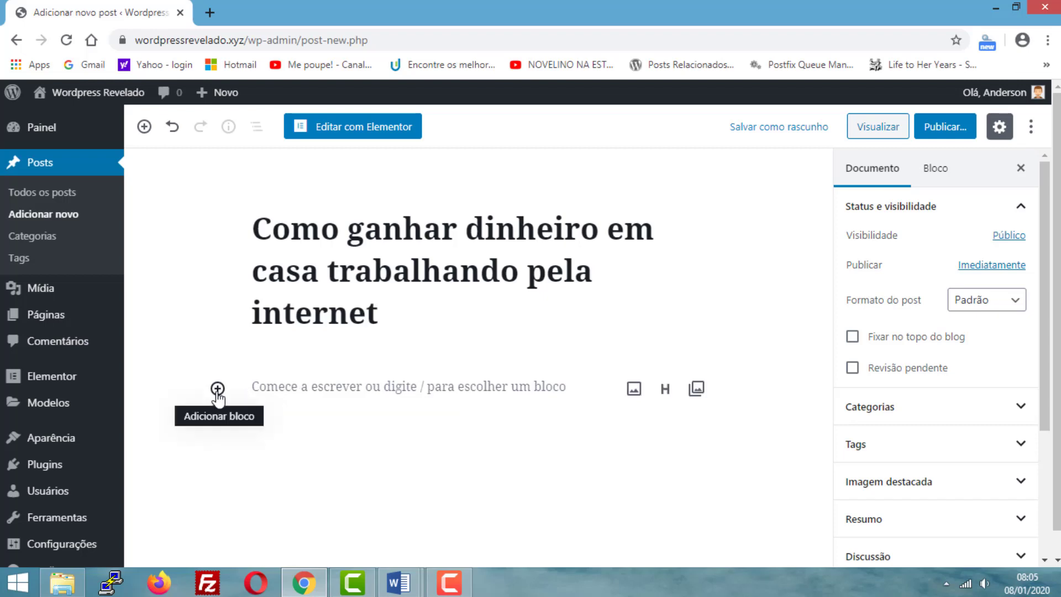
- Add a paragraph block below the post title, paste the copied article text into it and save the post as a draft
left_click(280, 379)
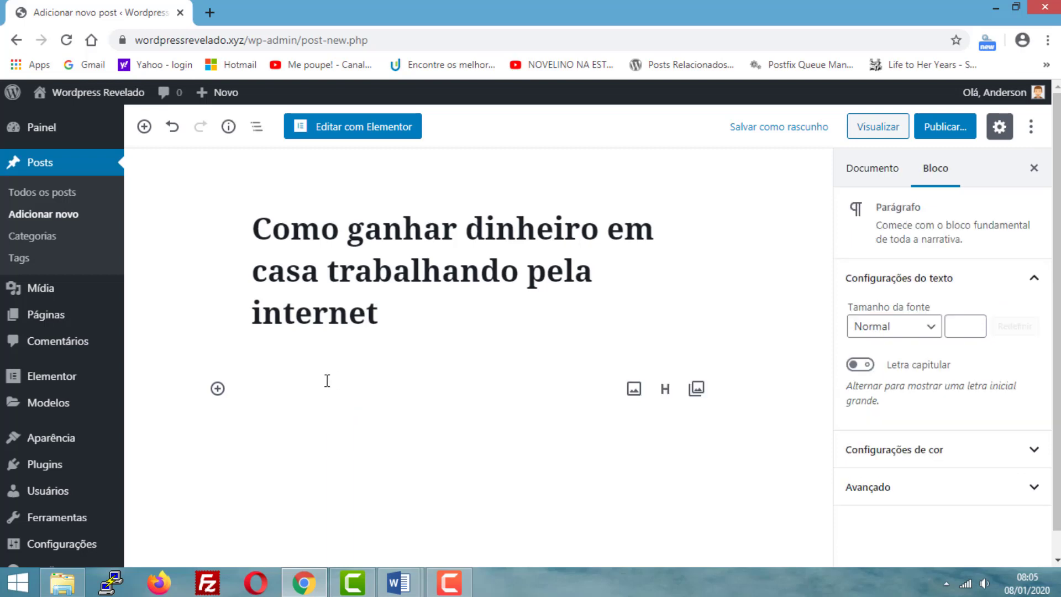
left_click(258, 433)
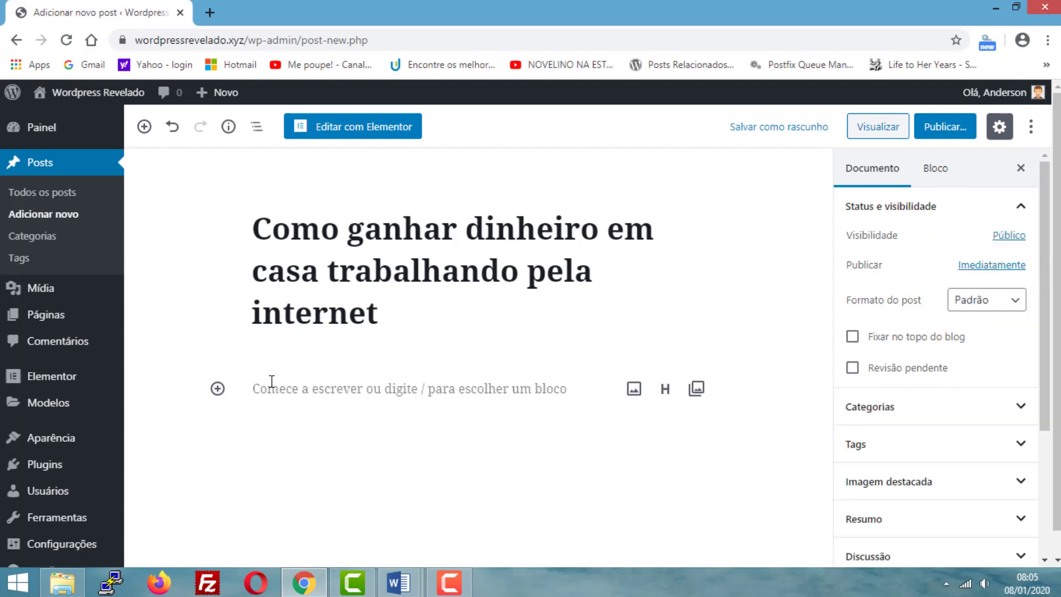
left_click(217, 390)
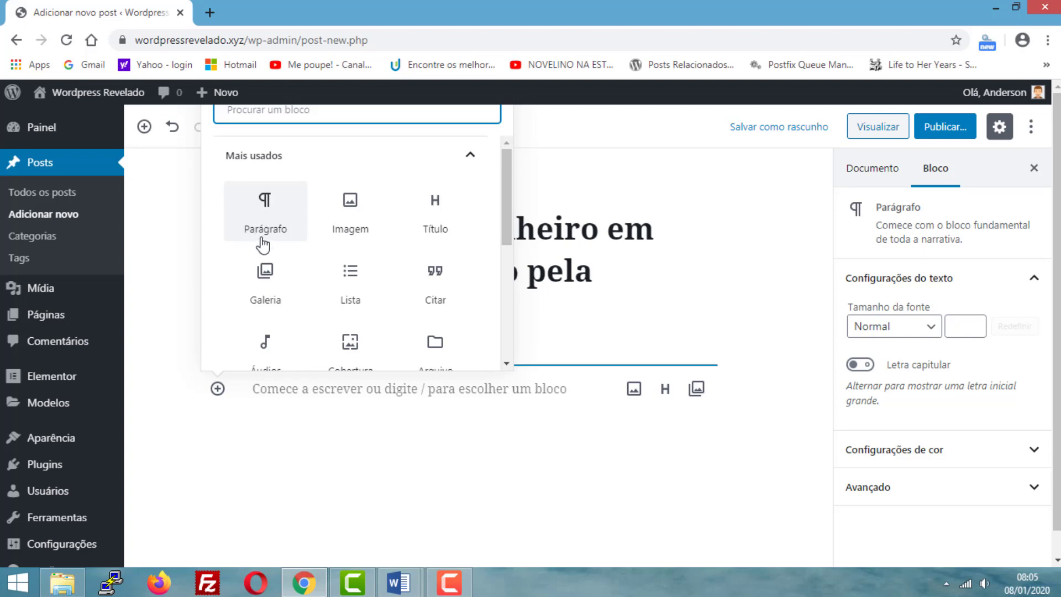
left_click(263, 218)
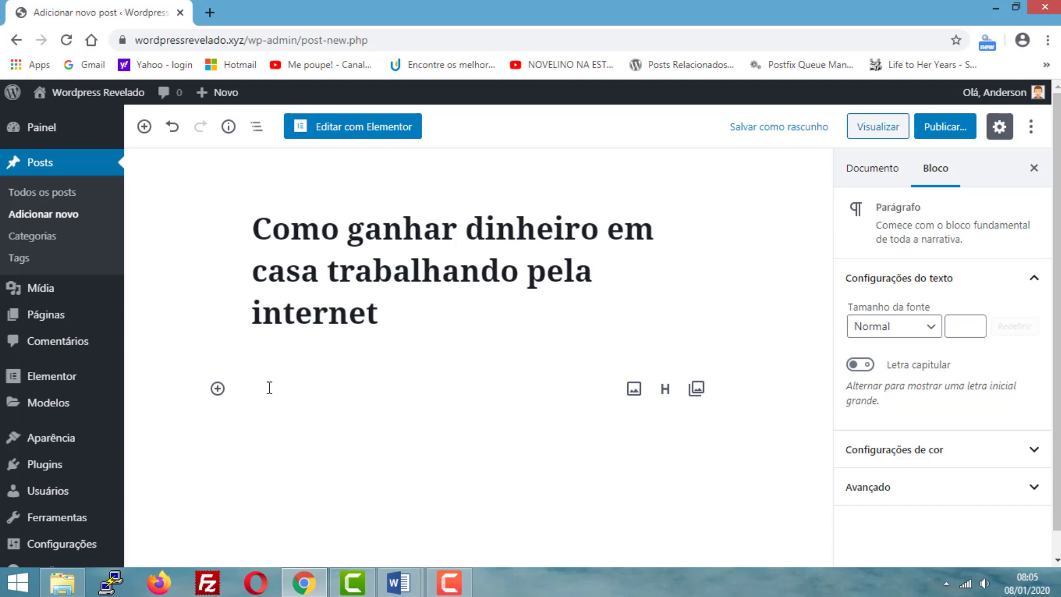
key("ctrl+v")
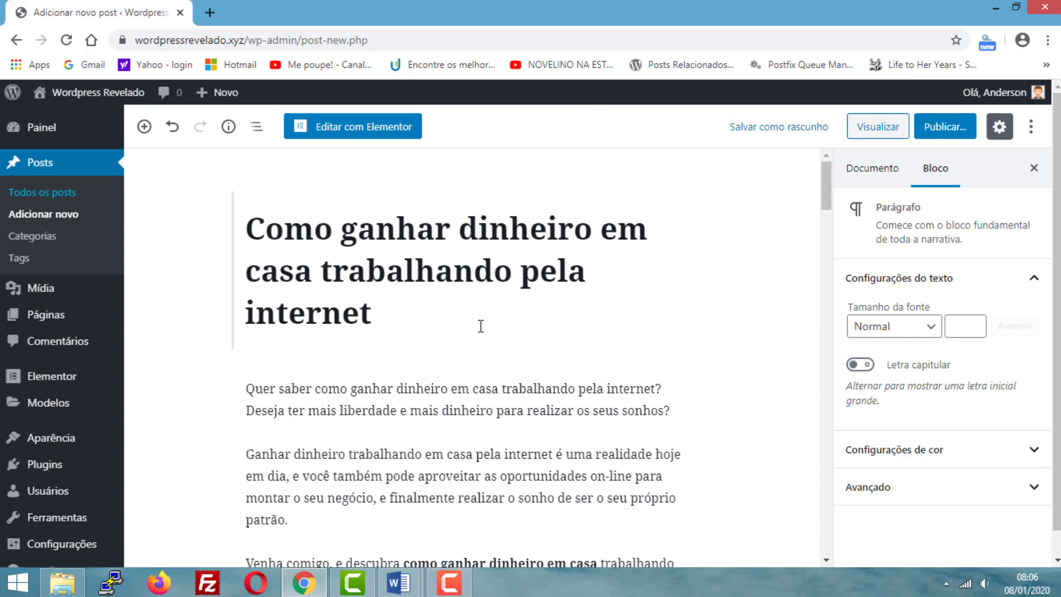
left_click(750, 132)
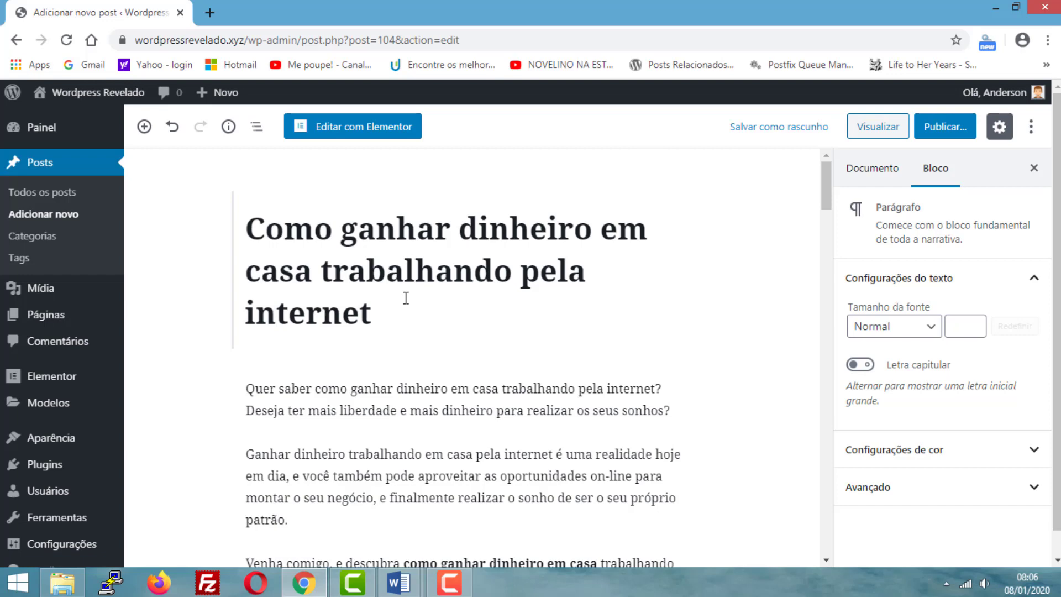
- Examine the post's title, introduction and the heading "1 – Montar uma loja virtual" to check how the text was pasted
scroll(410, 297, "down", 1)
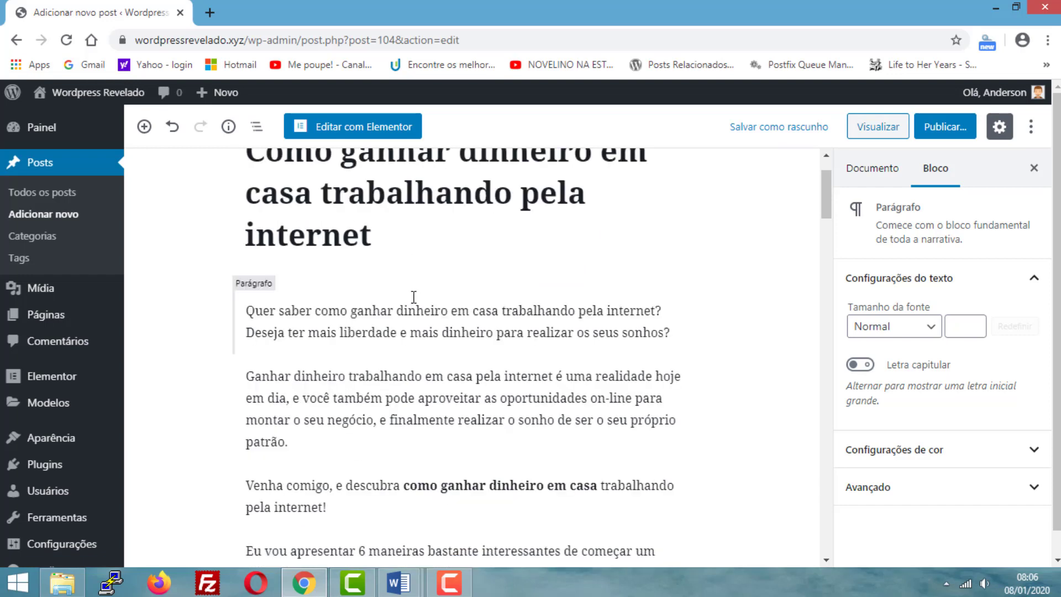
scroll(416, 303, "up", 1)
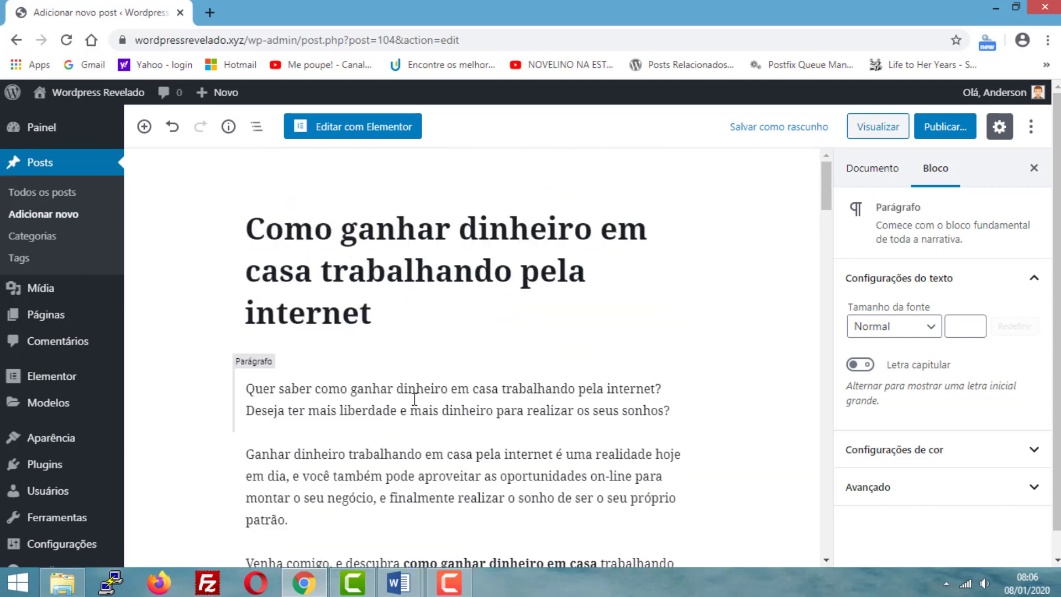
scroll(450, 384, "down", 1)
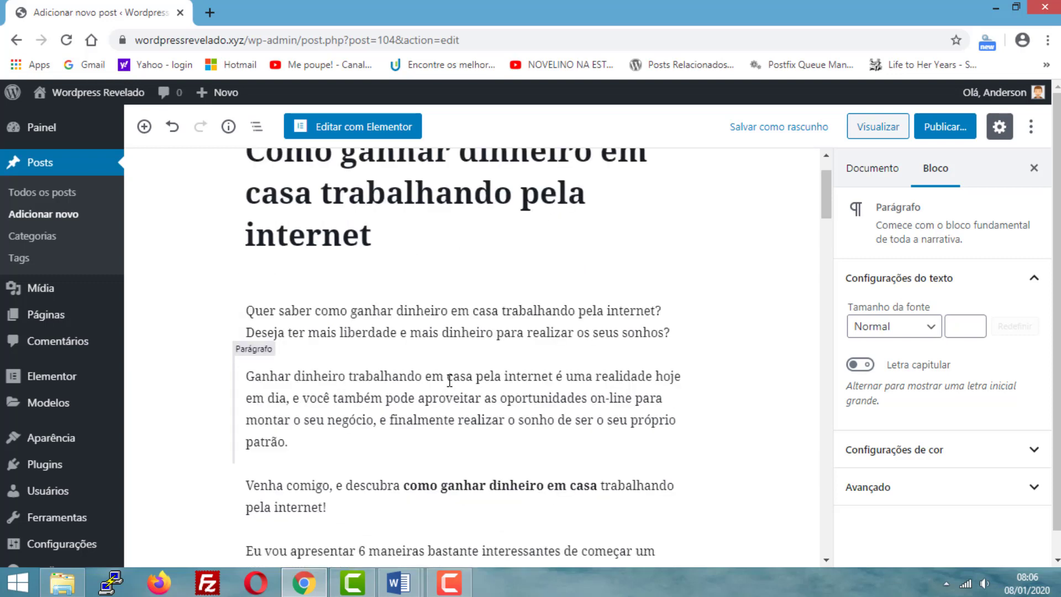
scroll(451, 382, "down", 7)
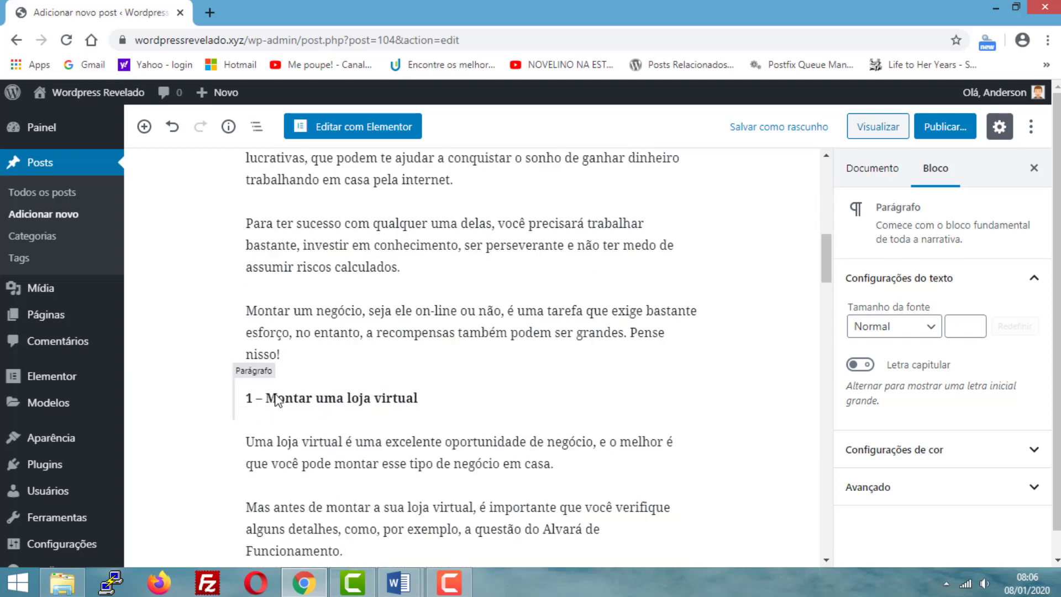
scroll(354, 395, "up", 8)
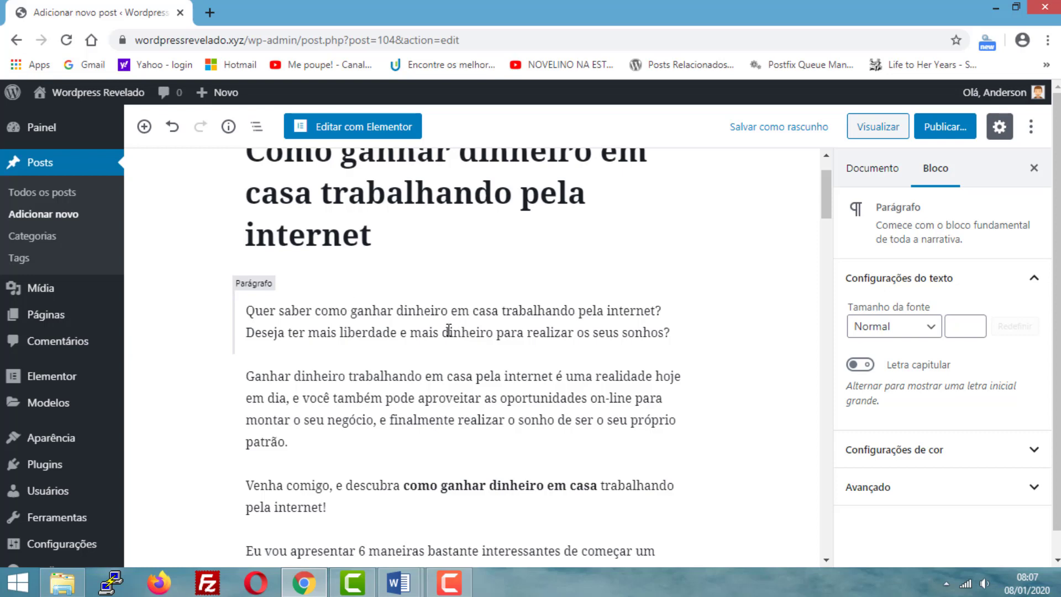
scroll(473, 357, "up", 1)
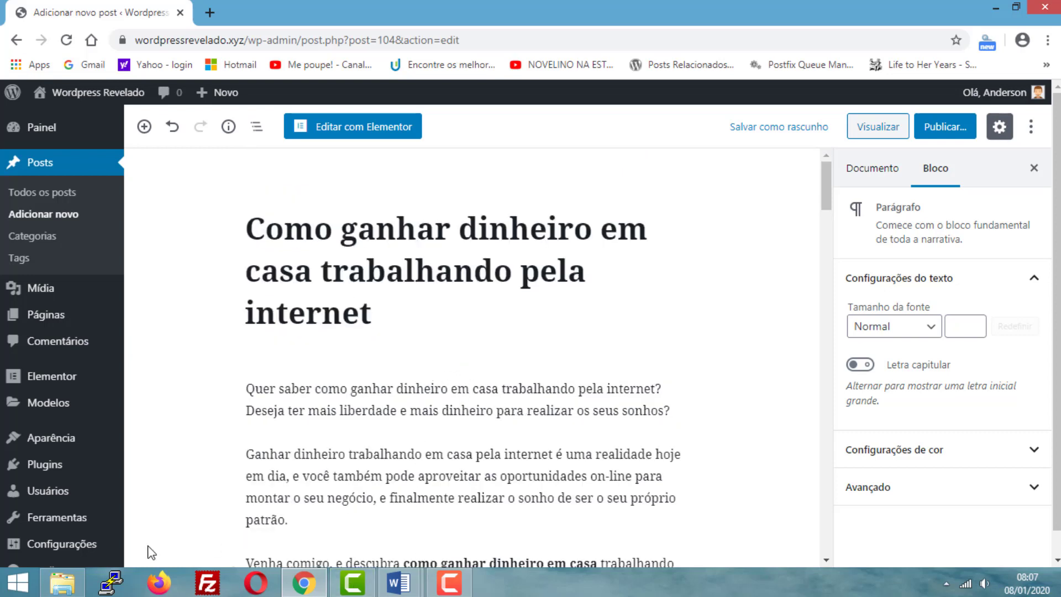
- Open the Links text file from the MATERIAIS POSTAGEM folder, select its full economia.uol.com.br address and minimize the file
left_click(62, 583)
left_click(413, 186)
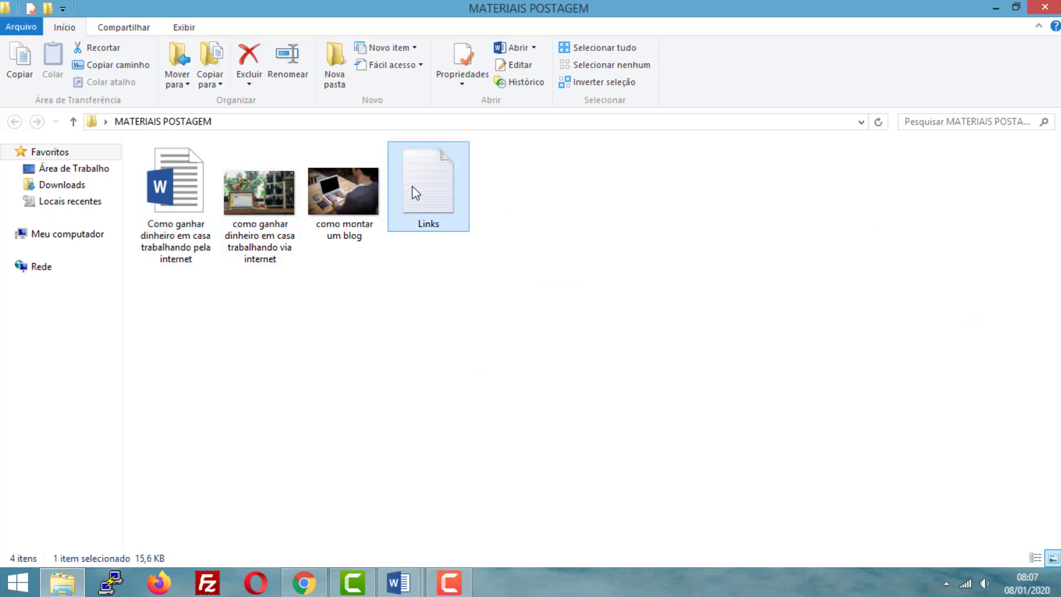
double_click(412, 187)
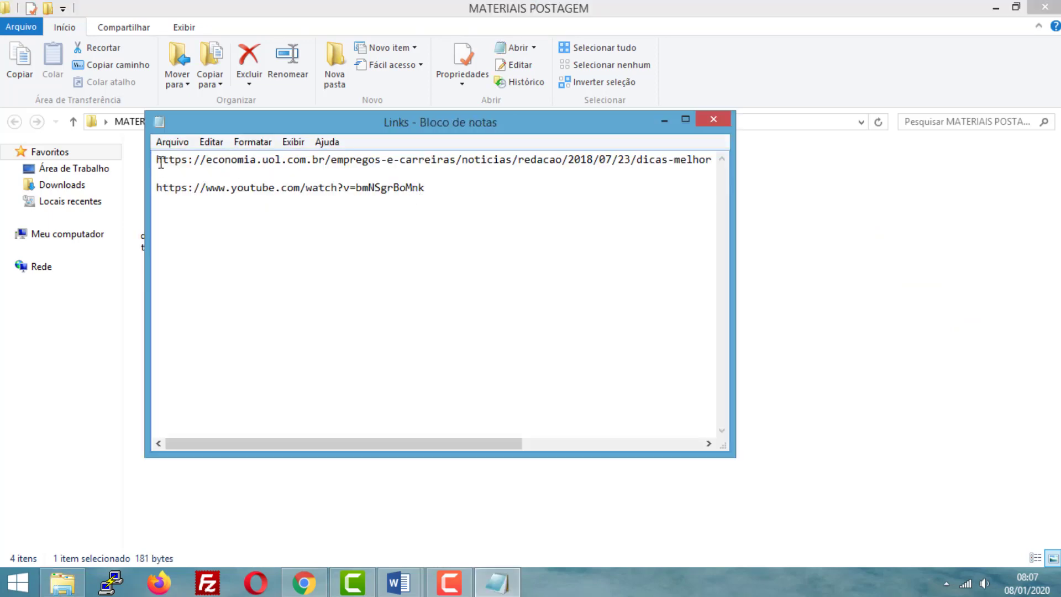
left_click_drag(157, 161, 749, 161)
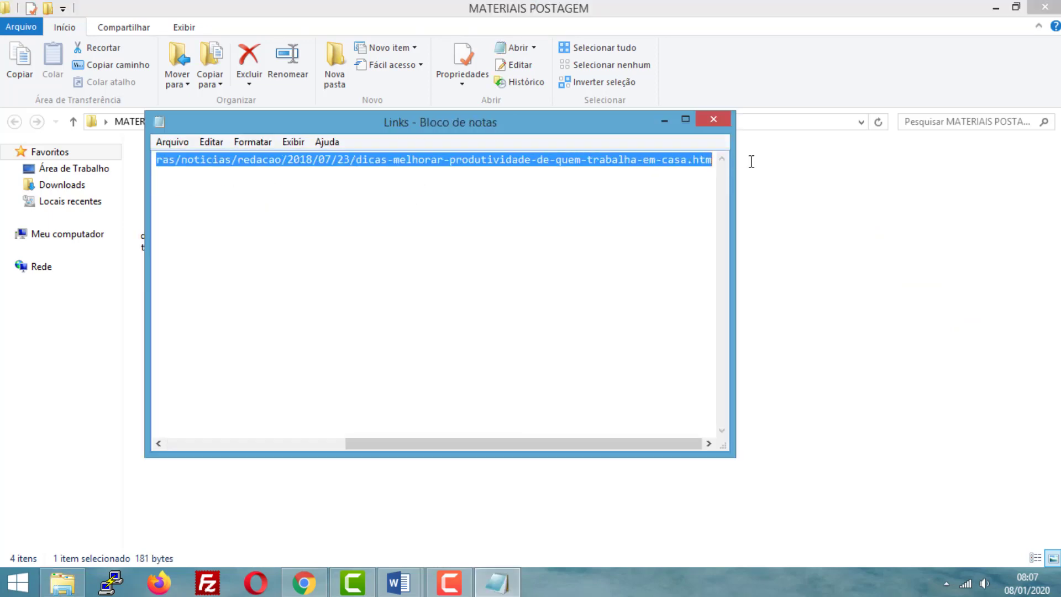
left_click(665, 120)
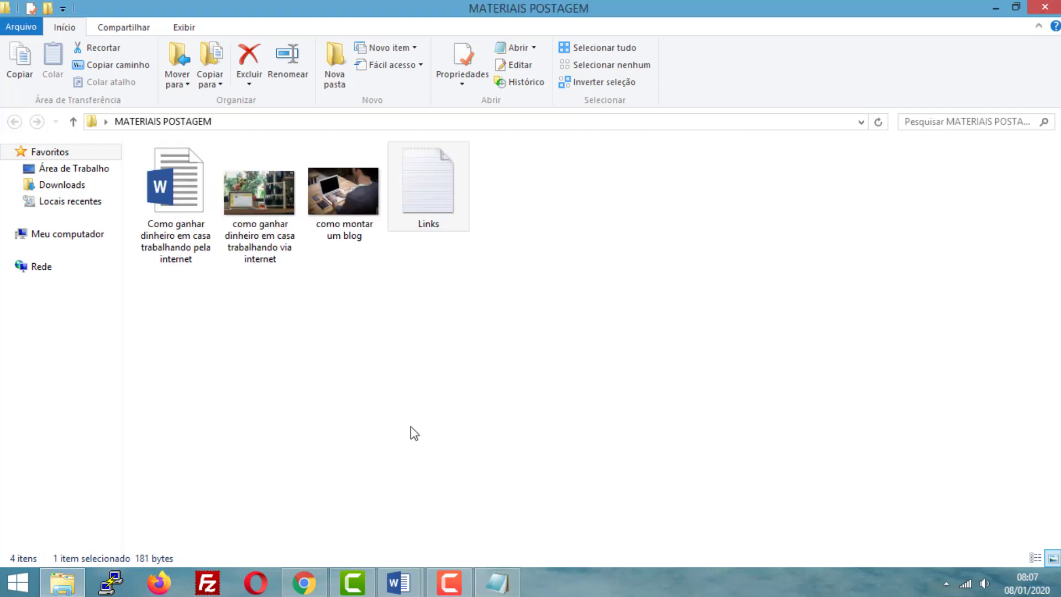
- Link the words "Ganhar dinheiro trabalhando em casa" in the second introduction paragraph to the copied economia.uol.com.br address and save the draft
left_click(304, 583)
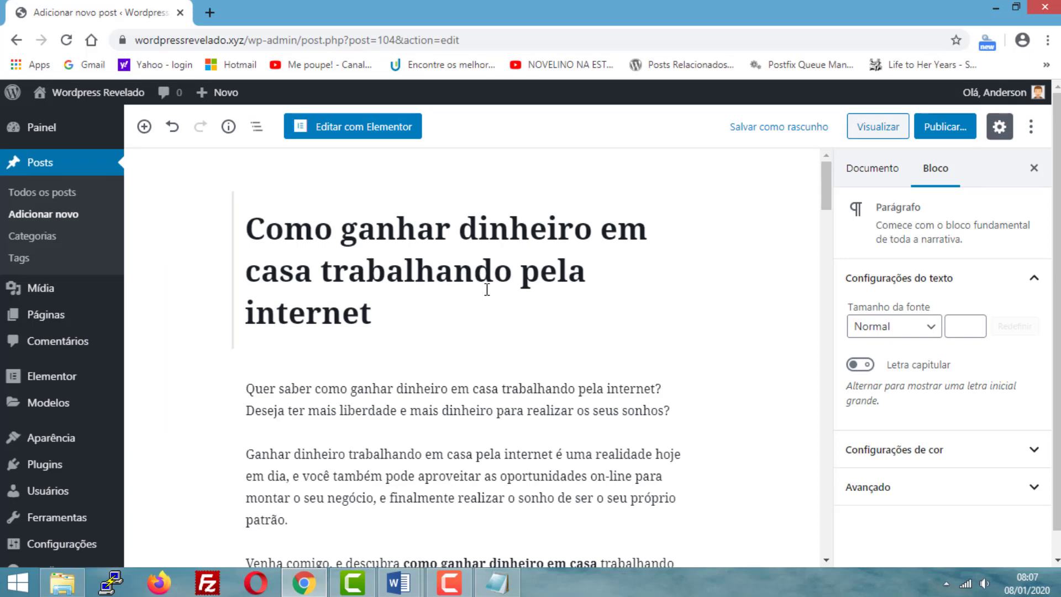
scroll(463, 314, "down", 3)
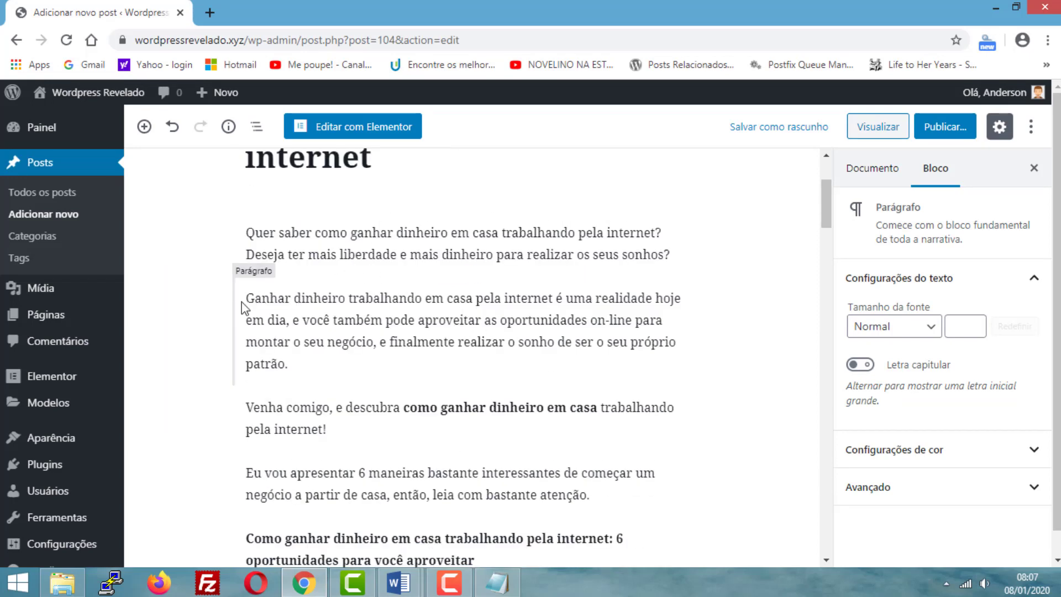
left_click_drag(351, 304, 413, 299)
left_click(423, 297)
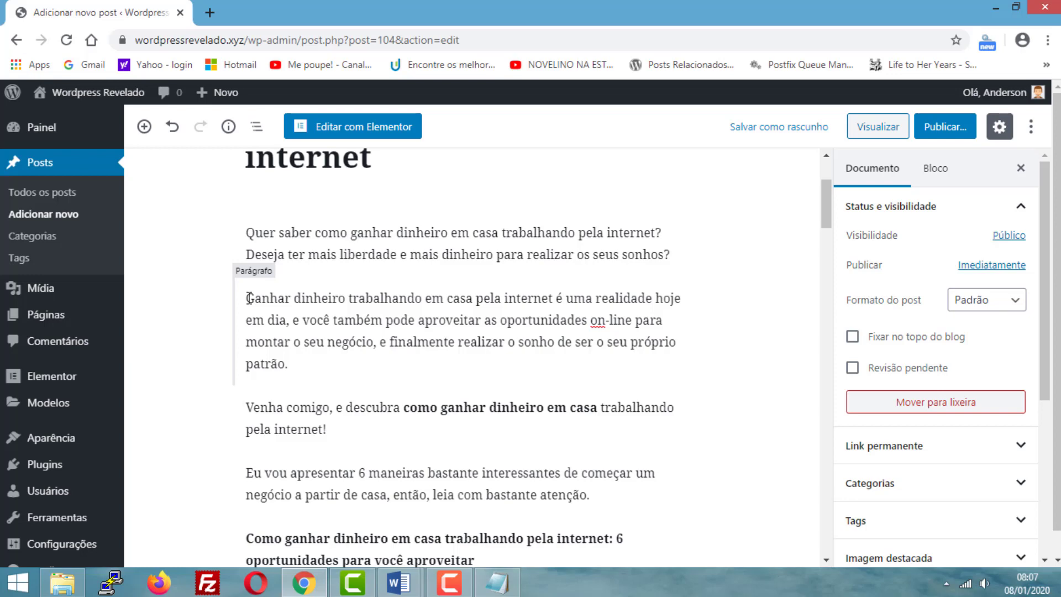
left_click_drag(286, 300, 473, 295)
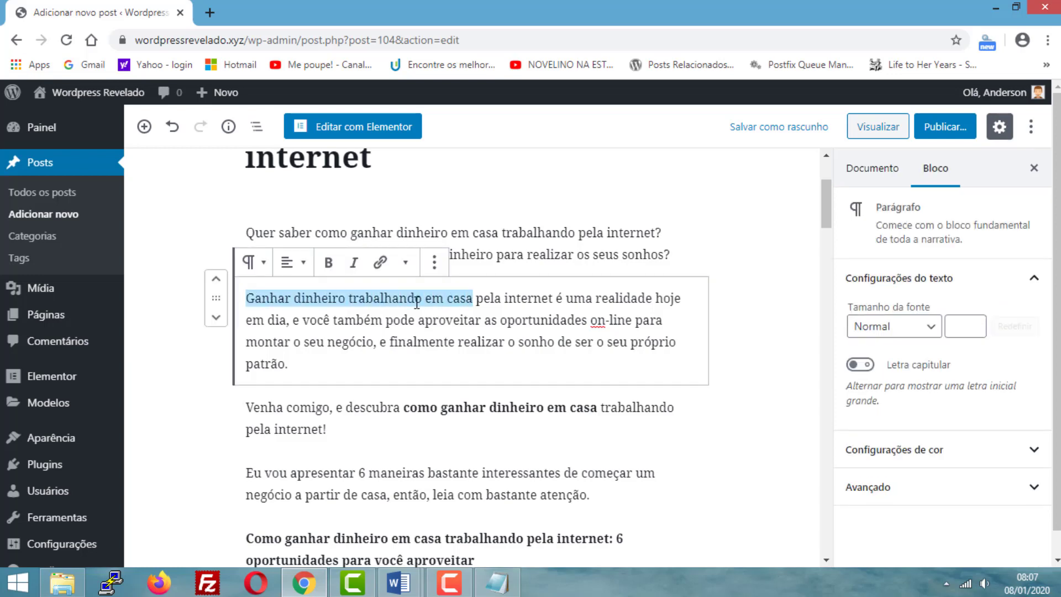
left_click(379, 263)
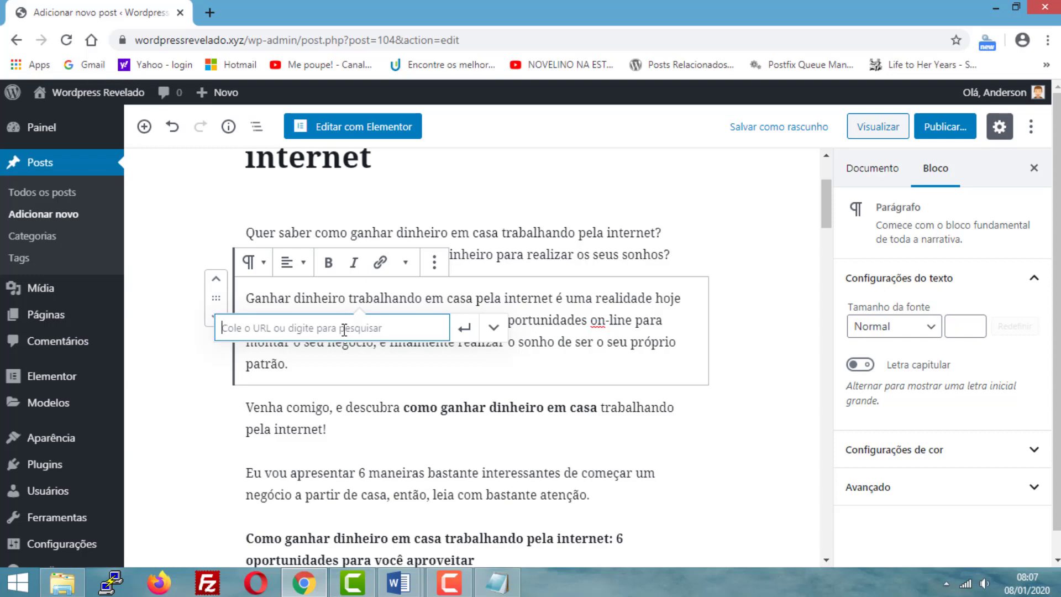
key("ctrl+v")
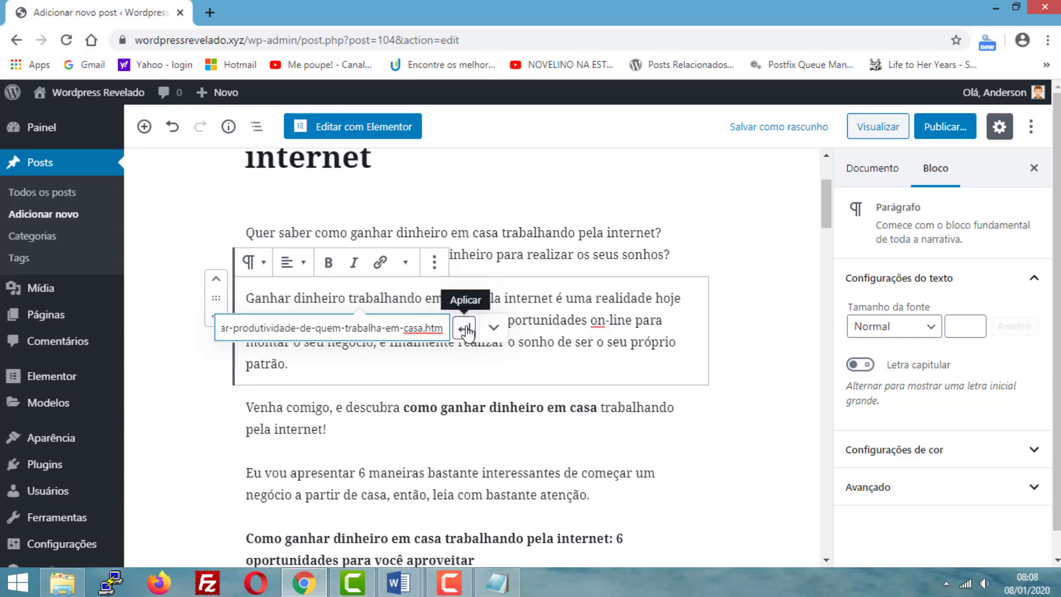
left_click(465, 329)
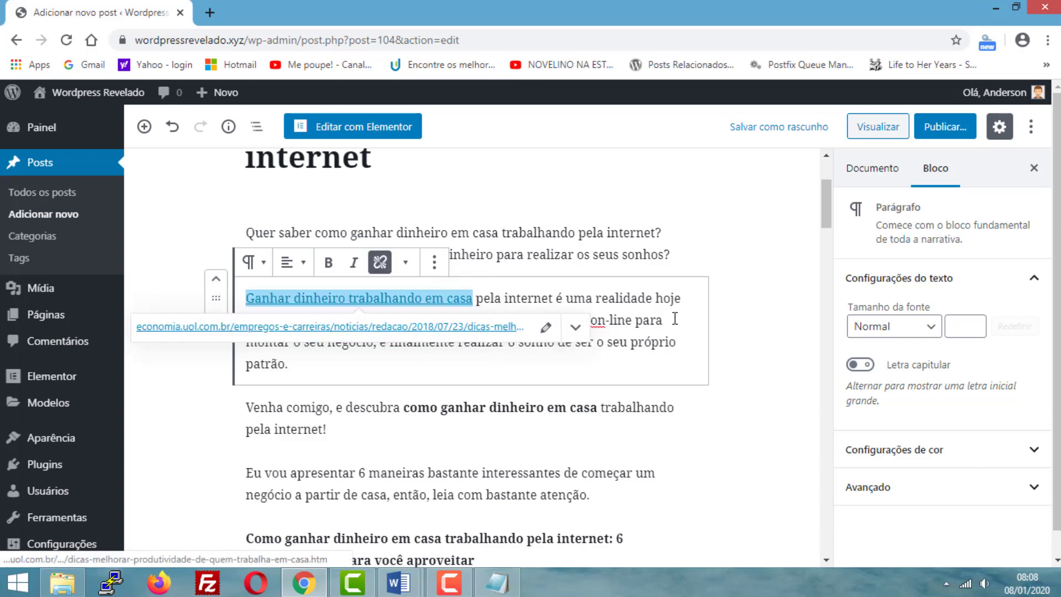
left_click(744, 322)
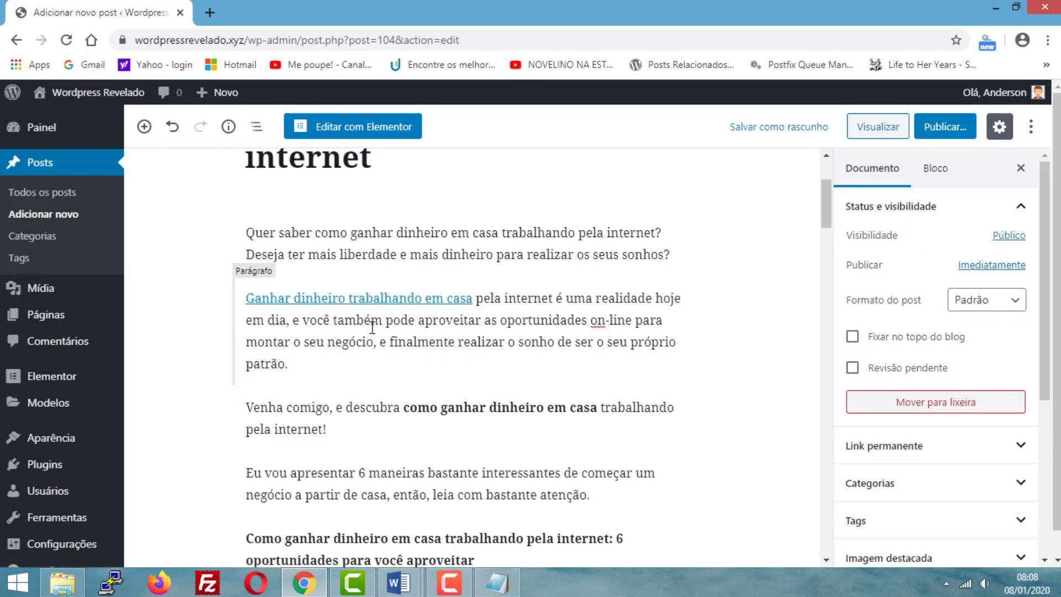
left_click(756, 132)
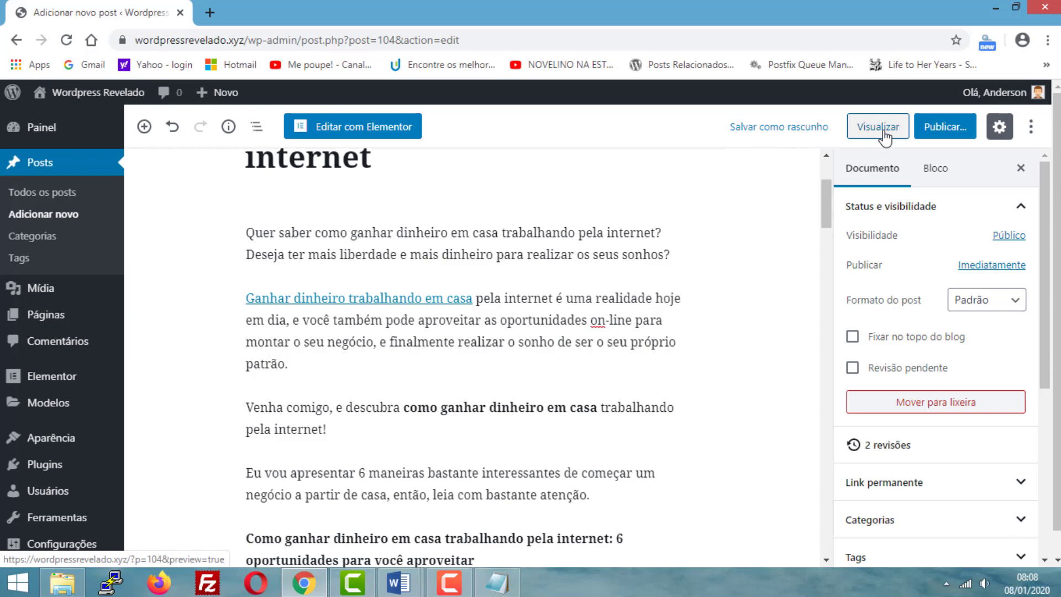
- Preview the post, follow the link "Ganhar dinheiro trabalhando em casa" to check its target page and return to the preview
left_click(883, 133)
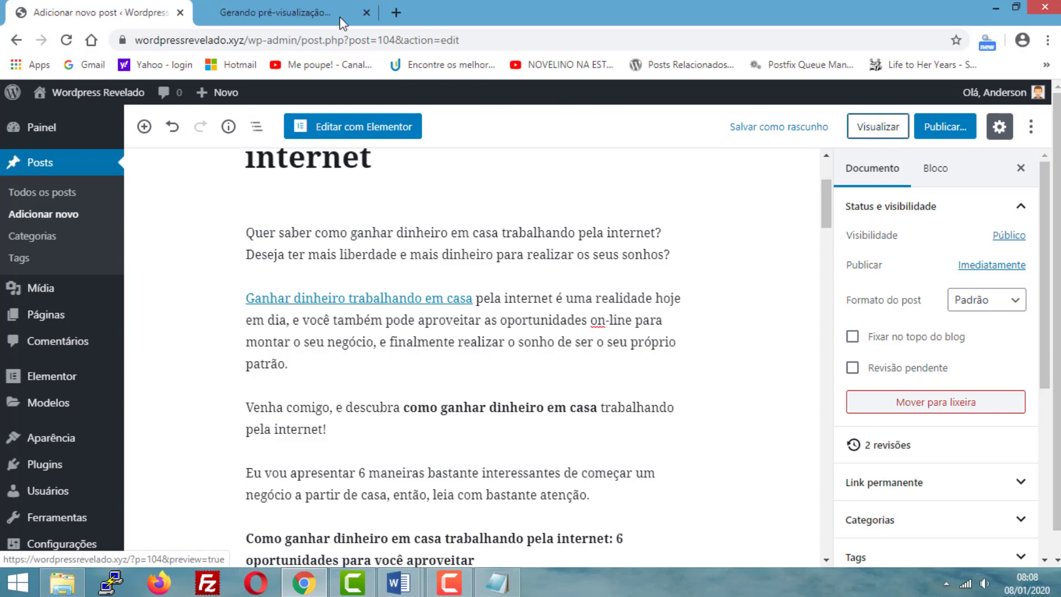
scroll(539, 235, "down", 1)
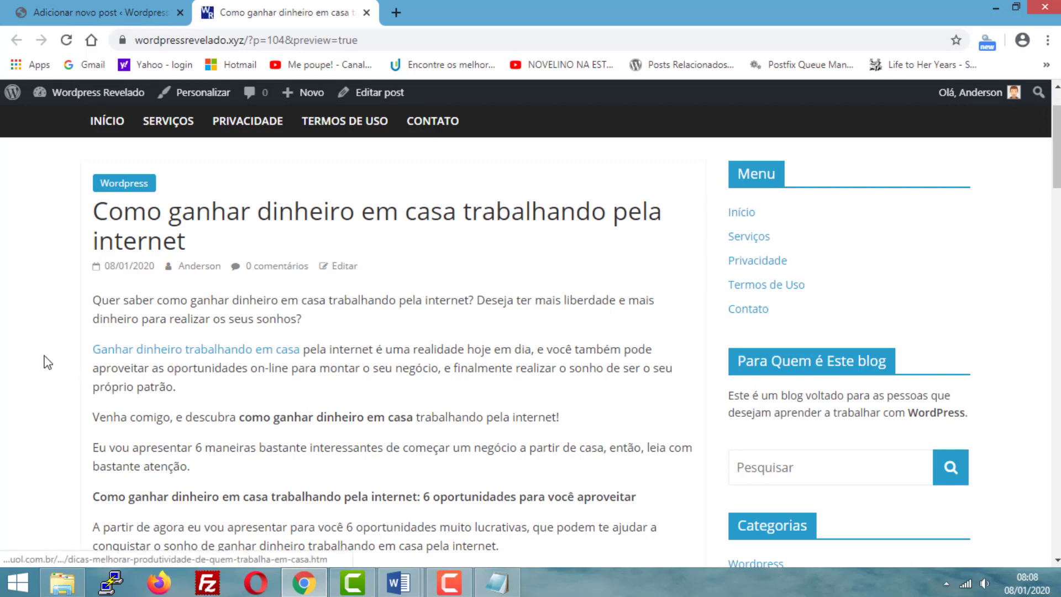
left_click(157, 354)
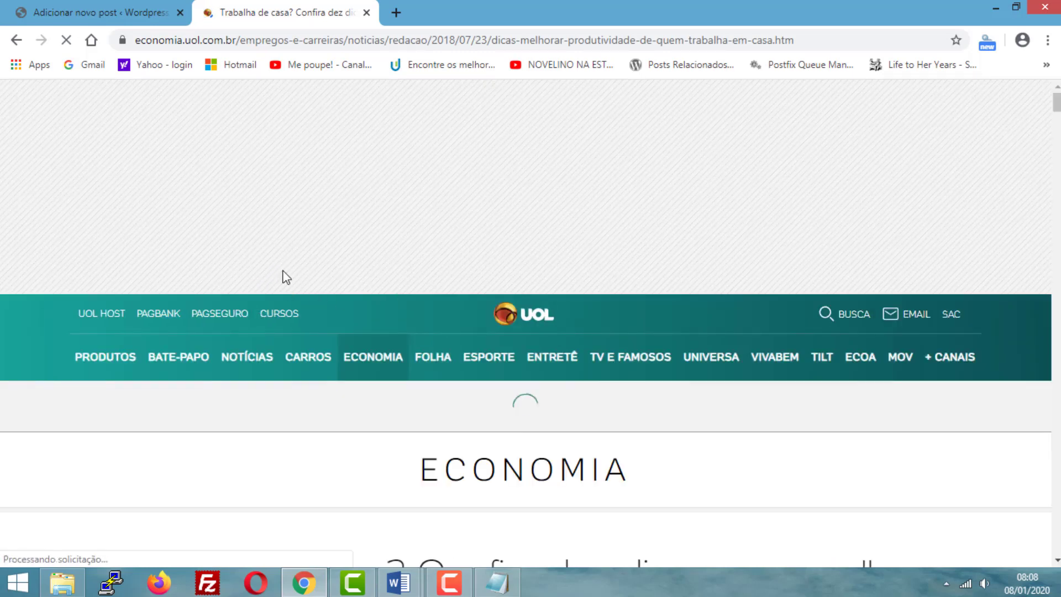
scroll(566, 296, "down", 3)
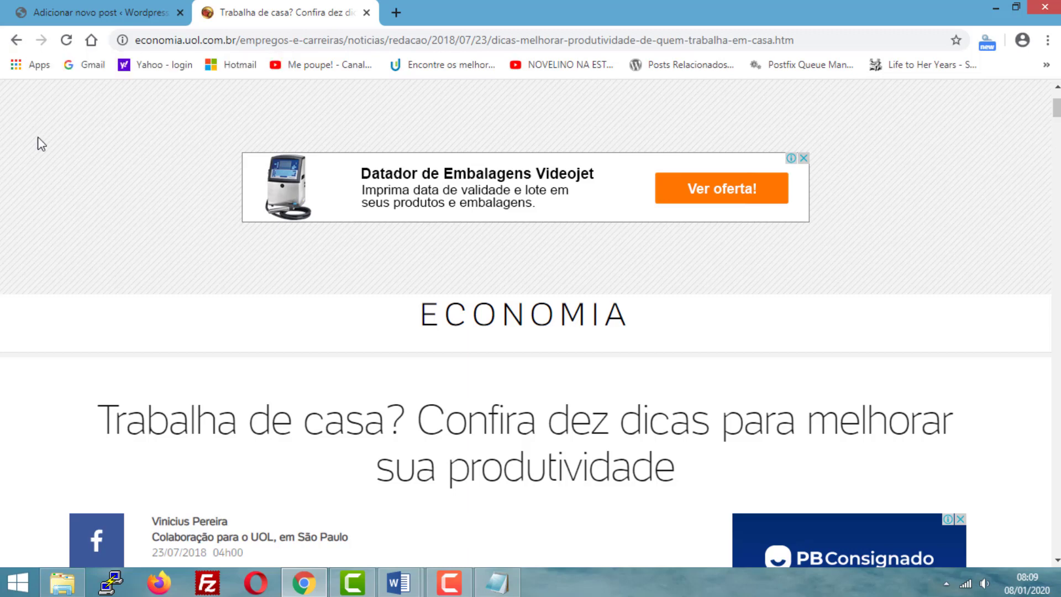
left_click(16, 39)
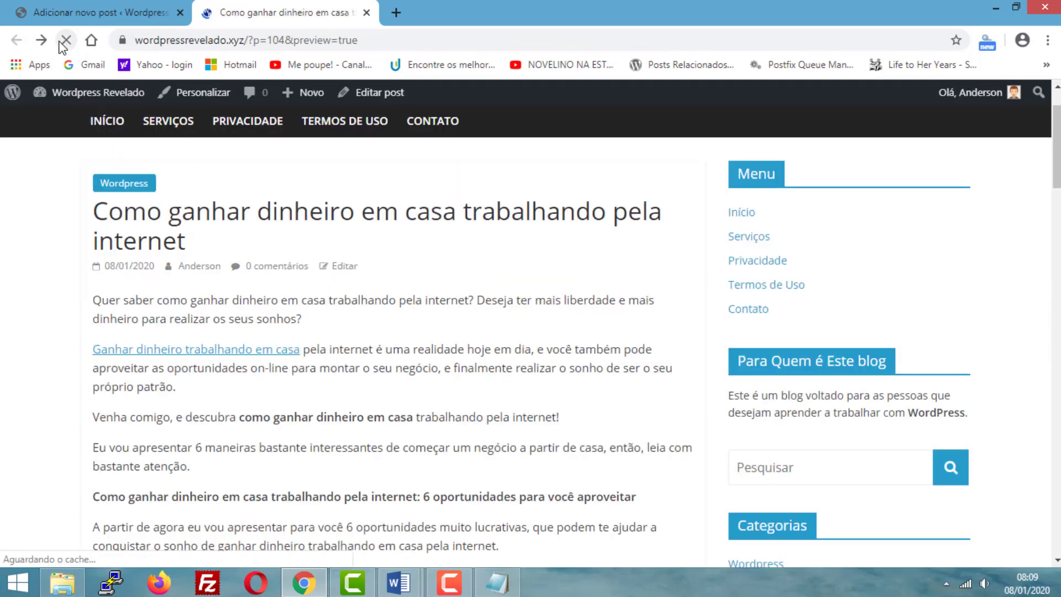
- Set the link "Ganhar dinheiro trabalhando em casa" in the post editor to open in a new tab and save the draft
left_click(79, 11)
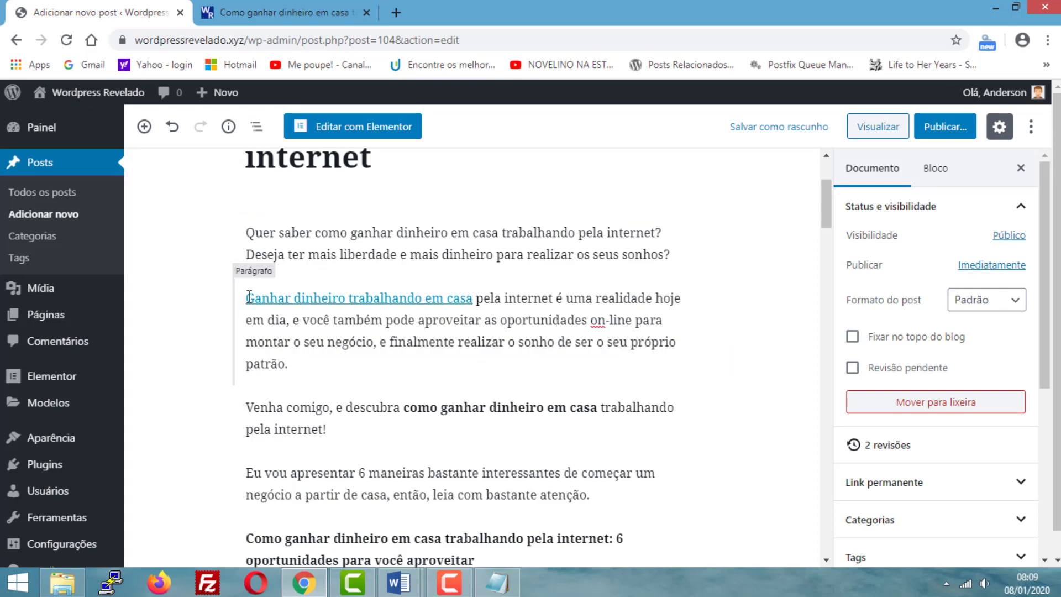
left_click_drag(248, 297, 460, 299)
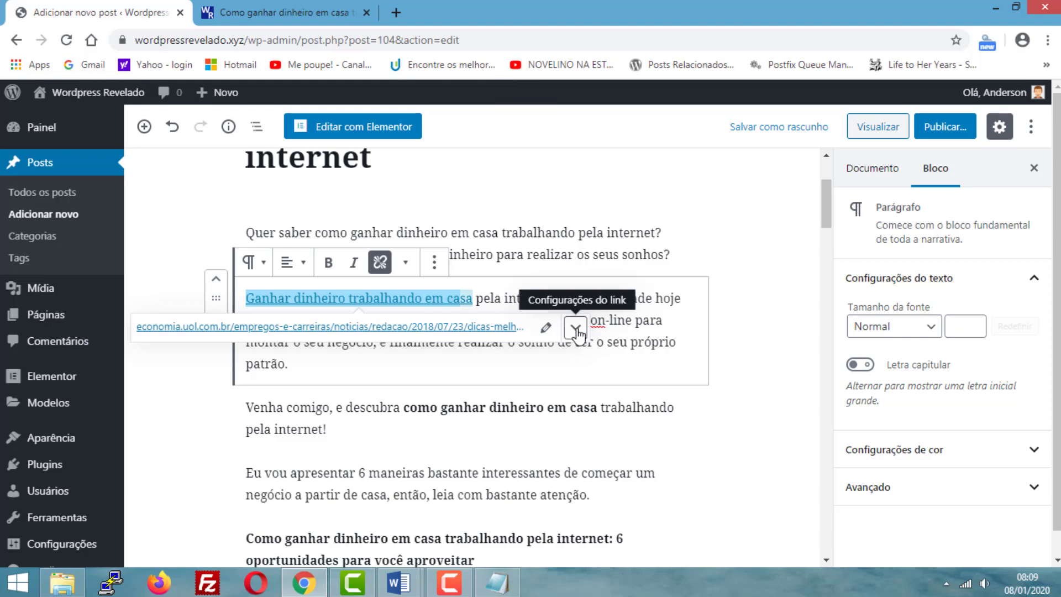
left_click(576, 330)
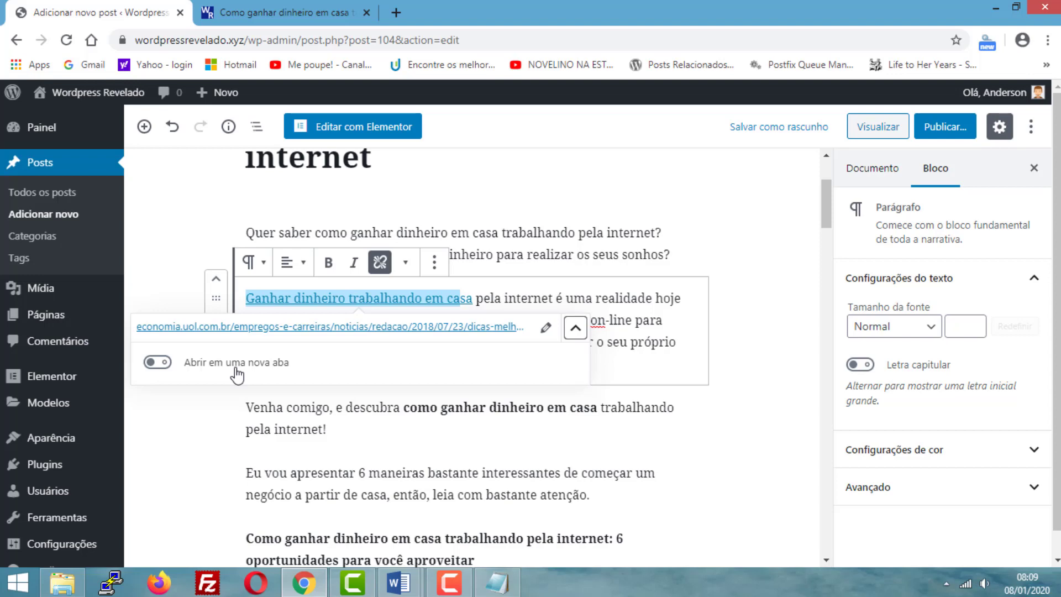
left_click(163, 364)
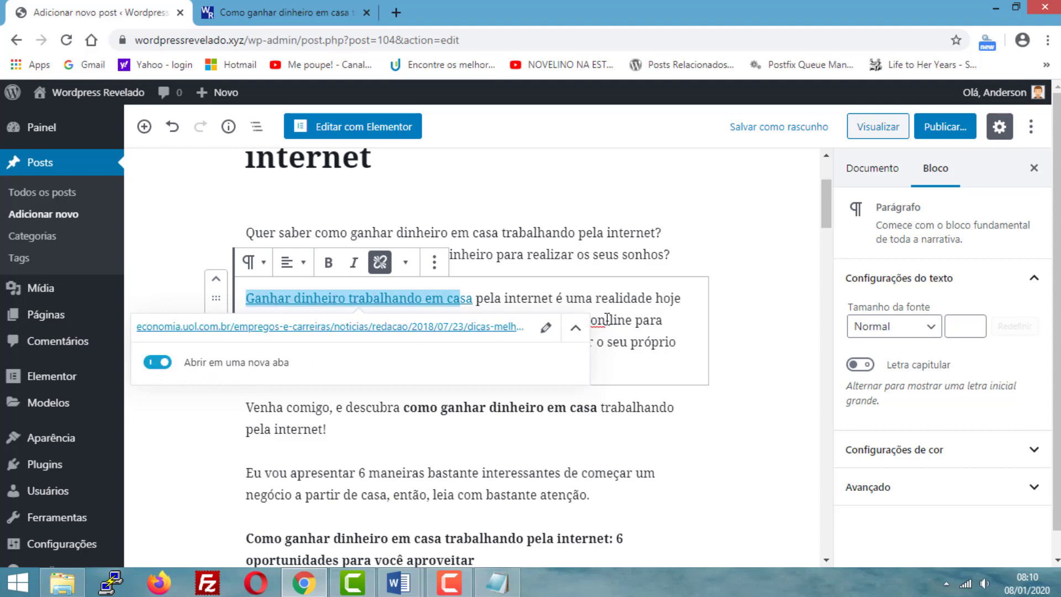
left_click(740, 314)
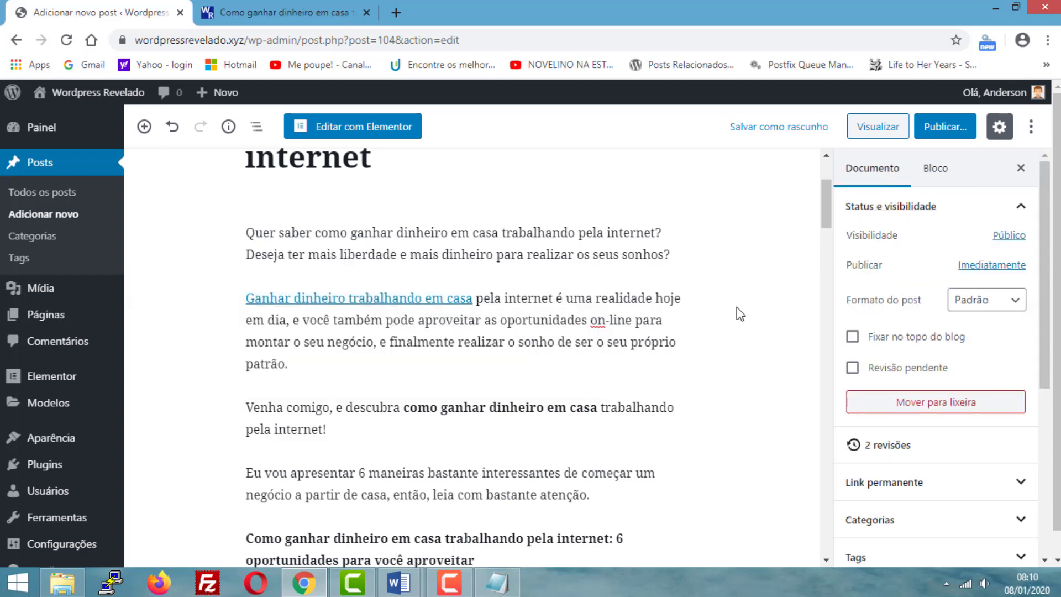
left_click(787, 132)
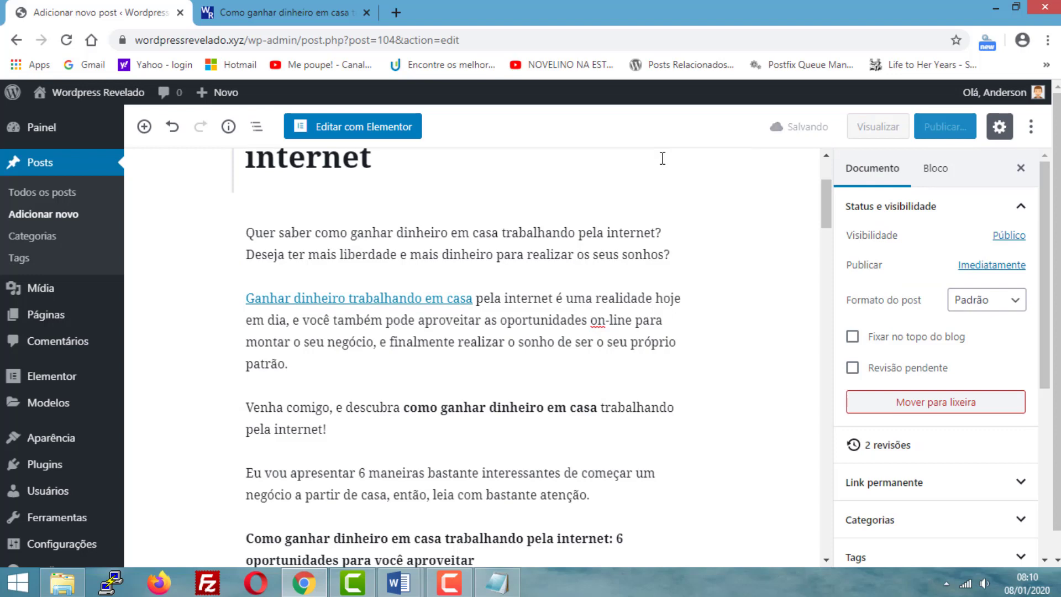
- Test in the post preview whether the link opens in a new tab, return to the editor and close the UOL article
left_click(269, 13)
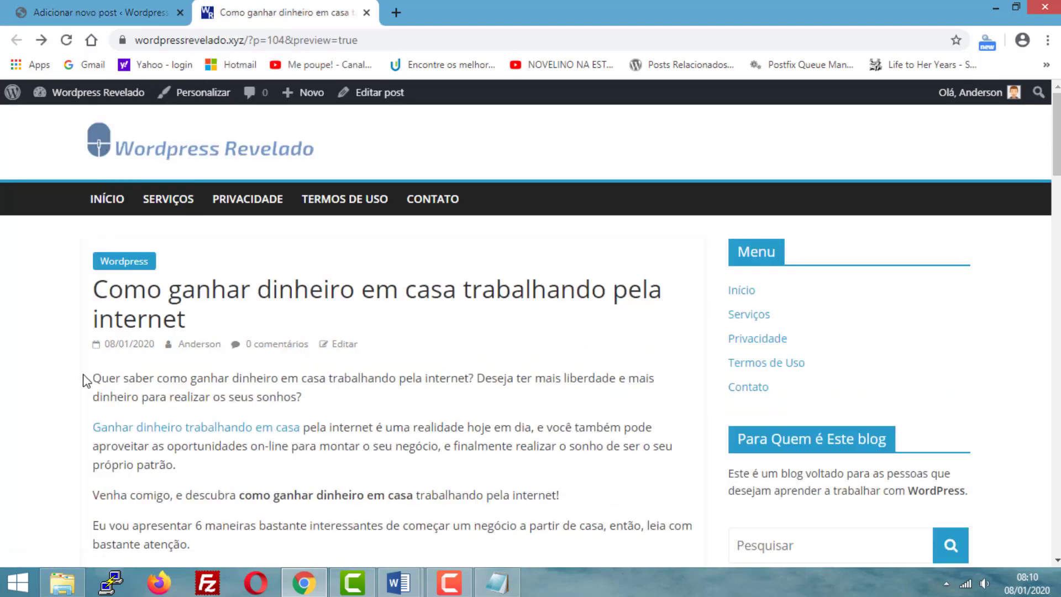
left_click(175, 429)
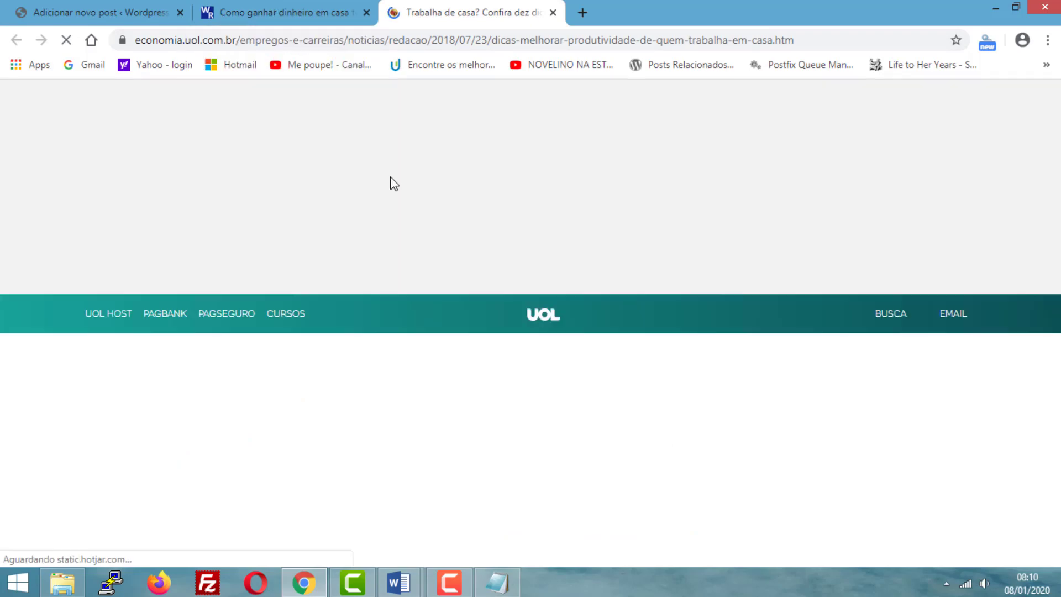
scroll(460, 317, "down", 4)
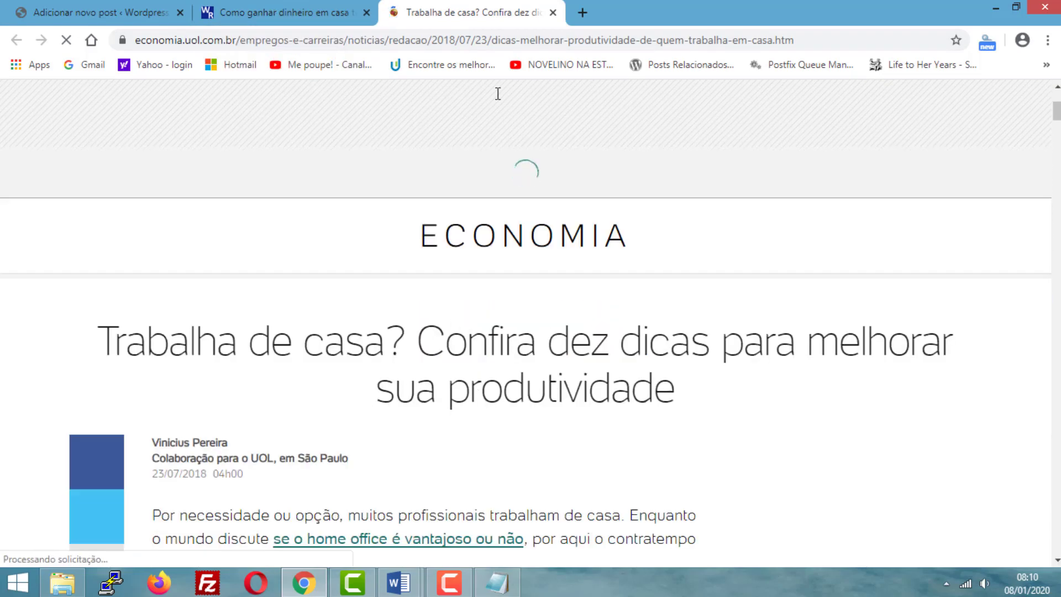
left_click(296, 6)
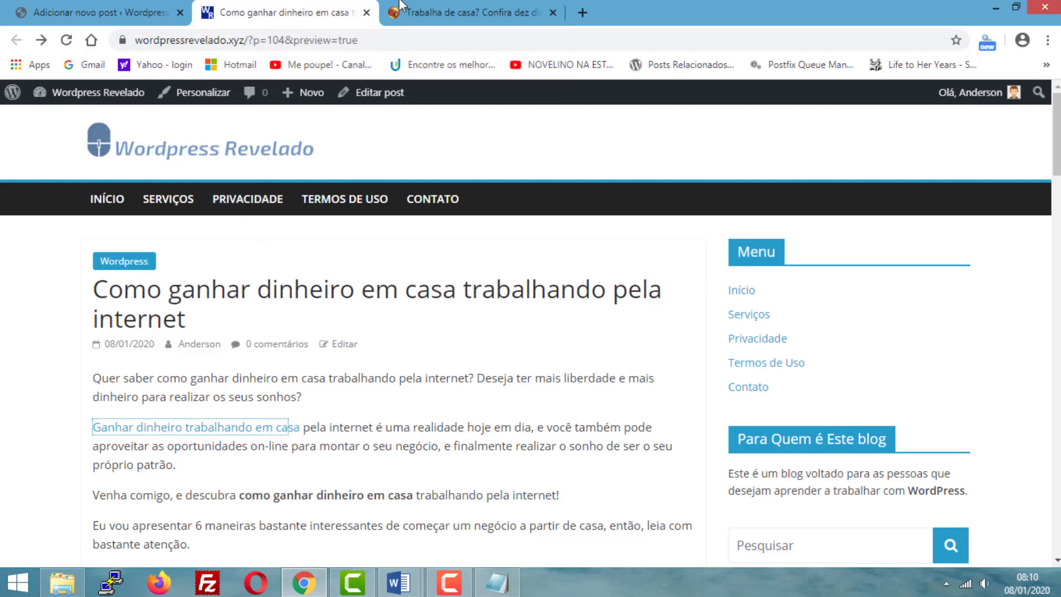
left_click(445, 8)
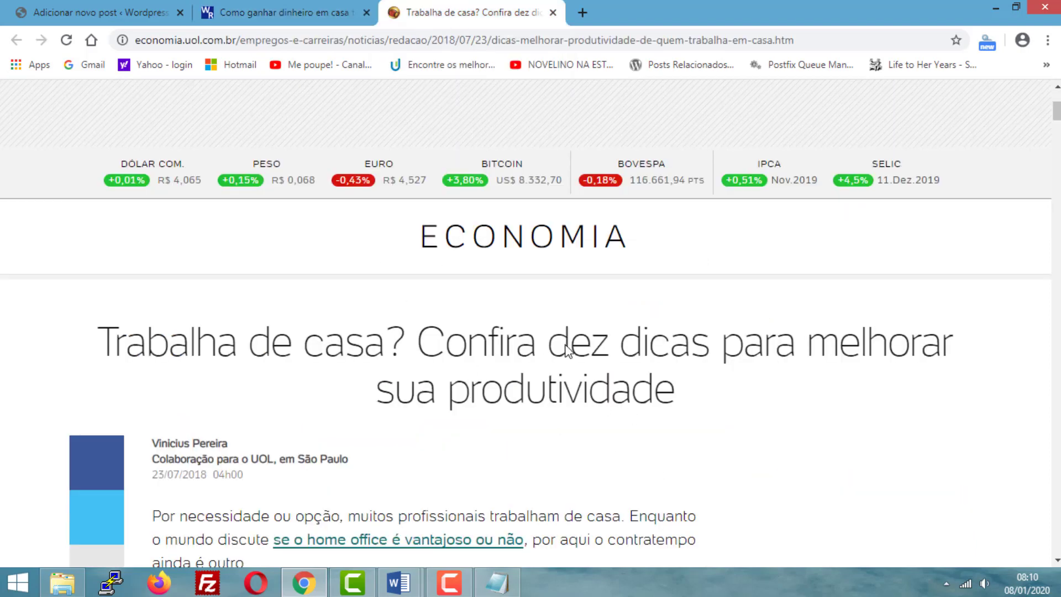
left_click(284, 12)
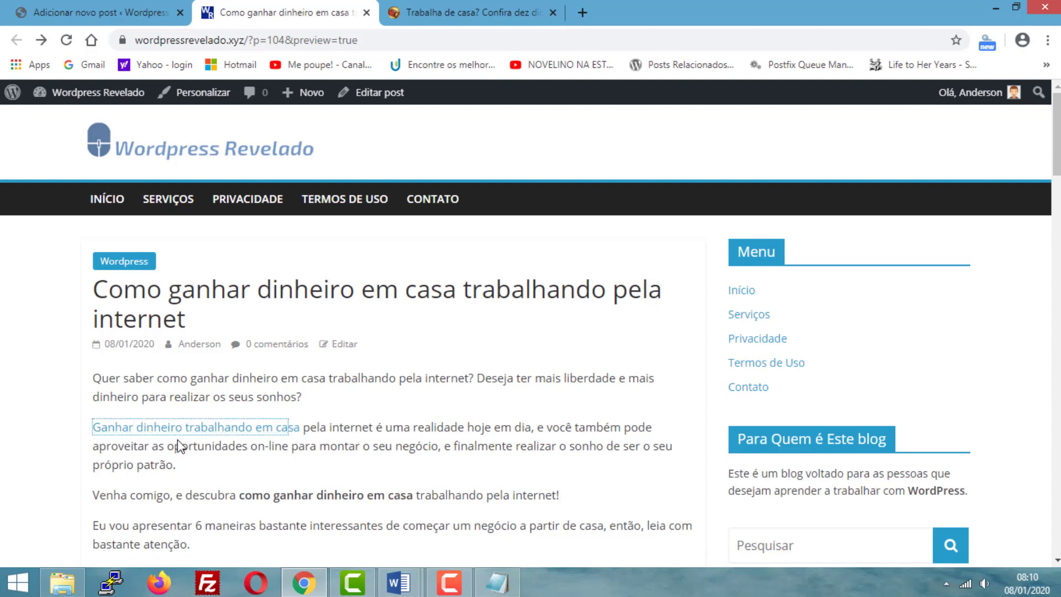
left_click(71, 7)
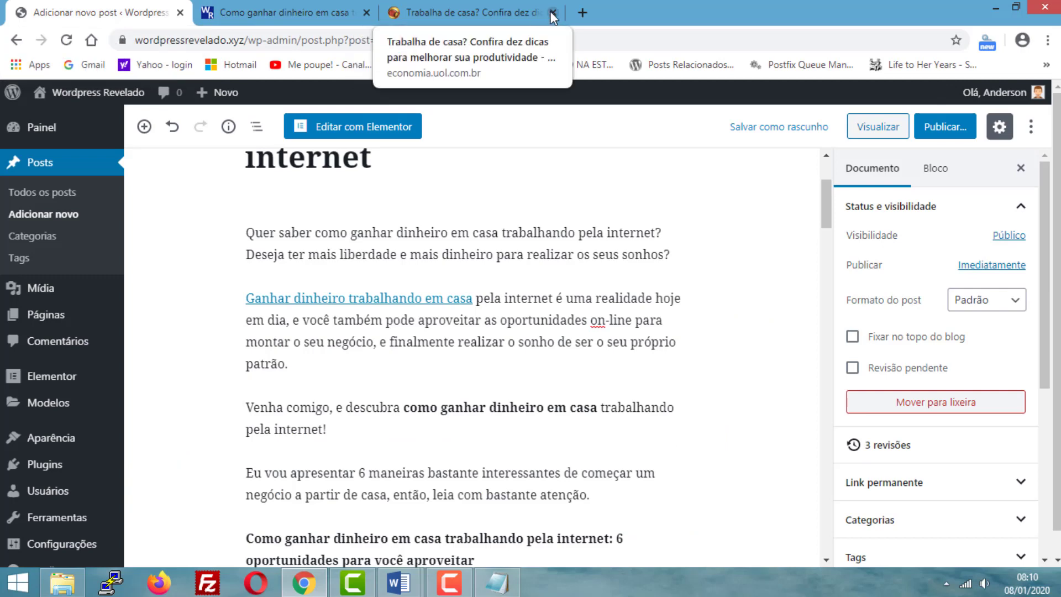
left_click(553, 14)
scroll(434, 362, "up", 3)
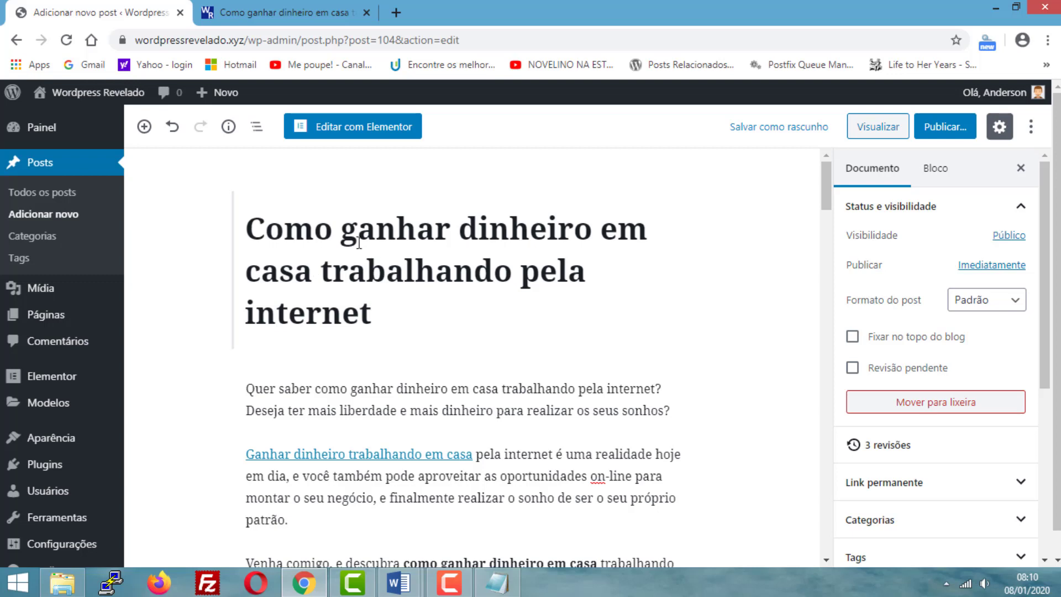
left_click_drag(381, 310, 251, 235)
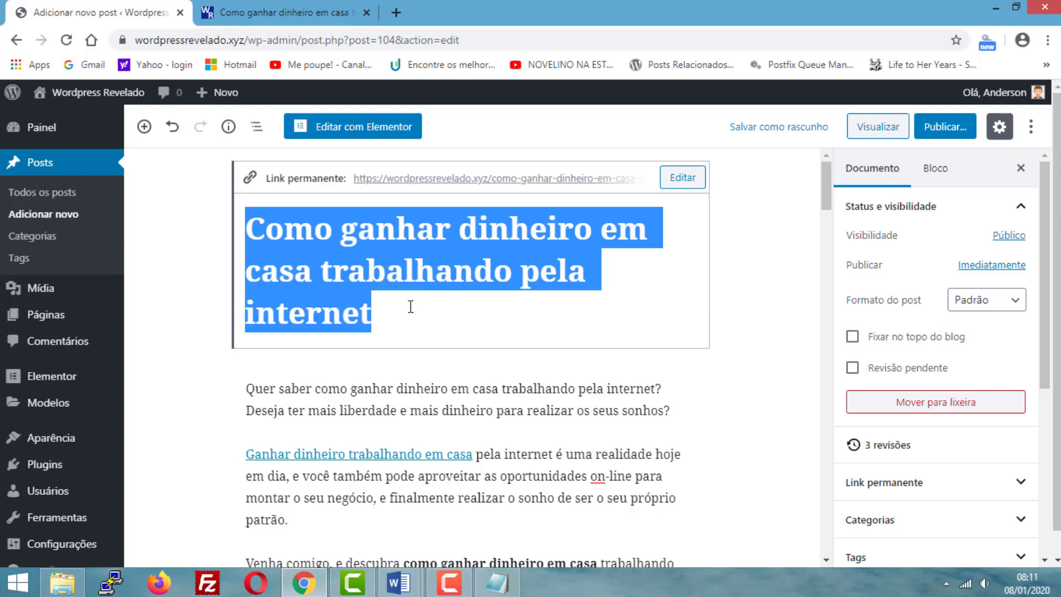
left_click(208, 277)
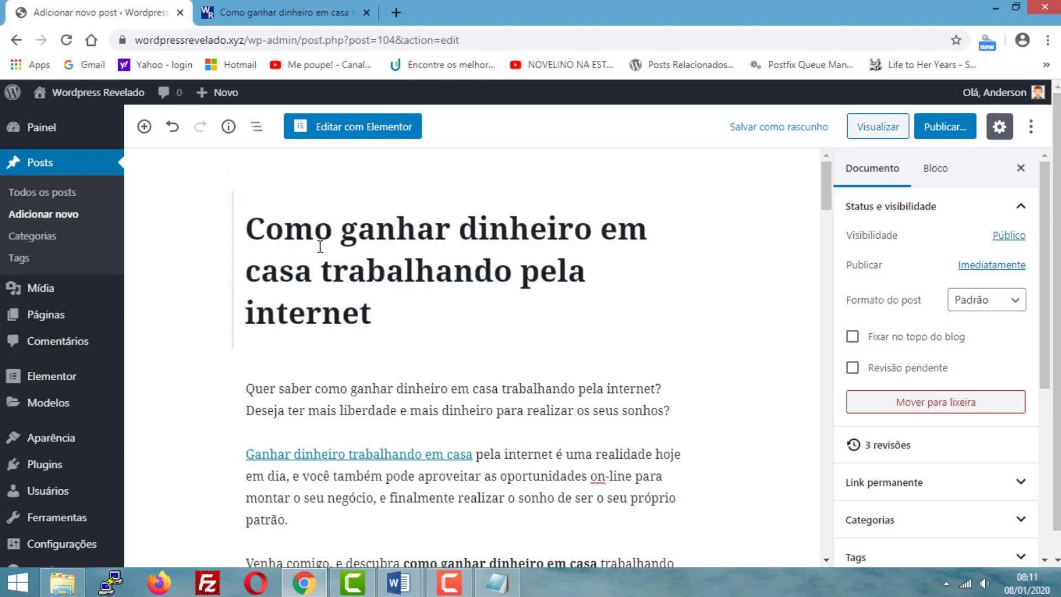
left_click(399, 314)
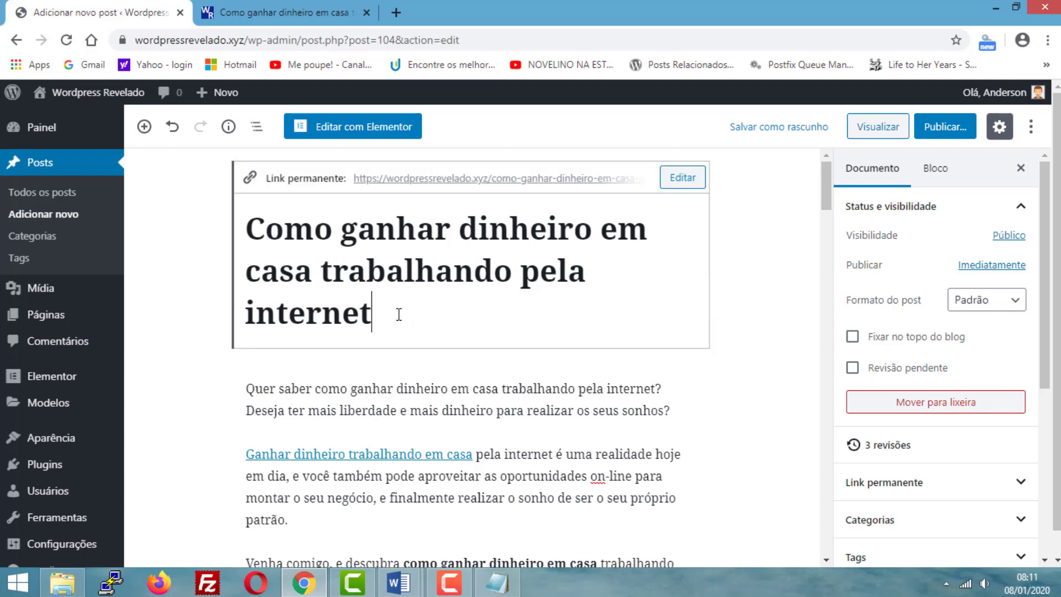
left_click(202, 344)
- Transform the paragraph "Como ganhar dinheiro em casa trabalhando pela internet: 6 oportunidades para você aproveitar" into a Título block
scroll(202, 344, "down", 4)
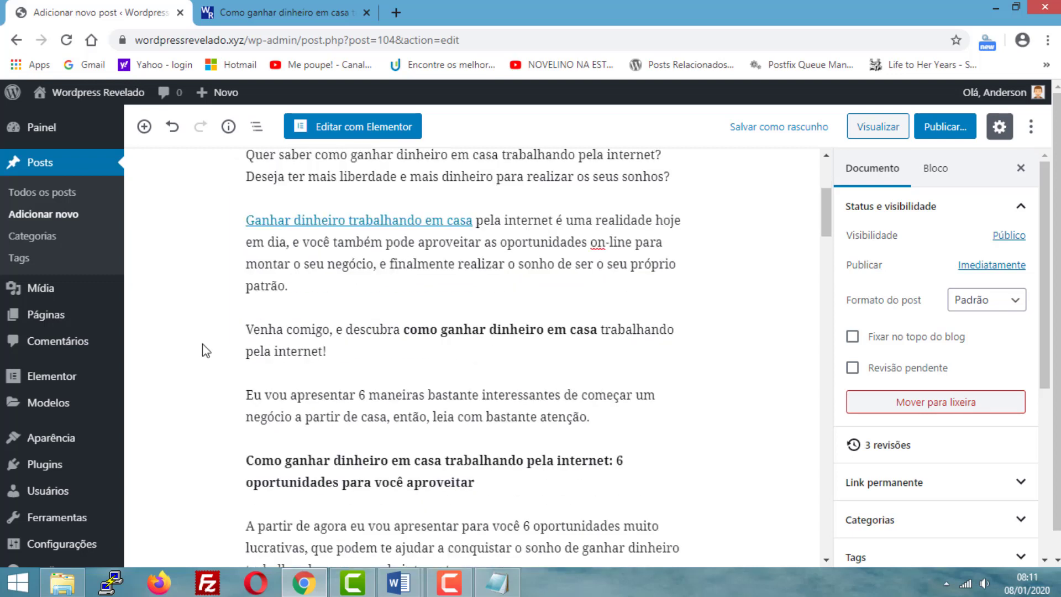
scroll(361, 397, "down", 3)
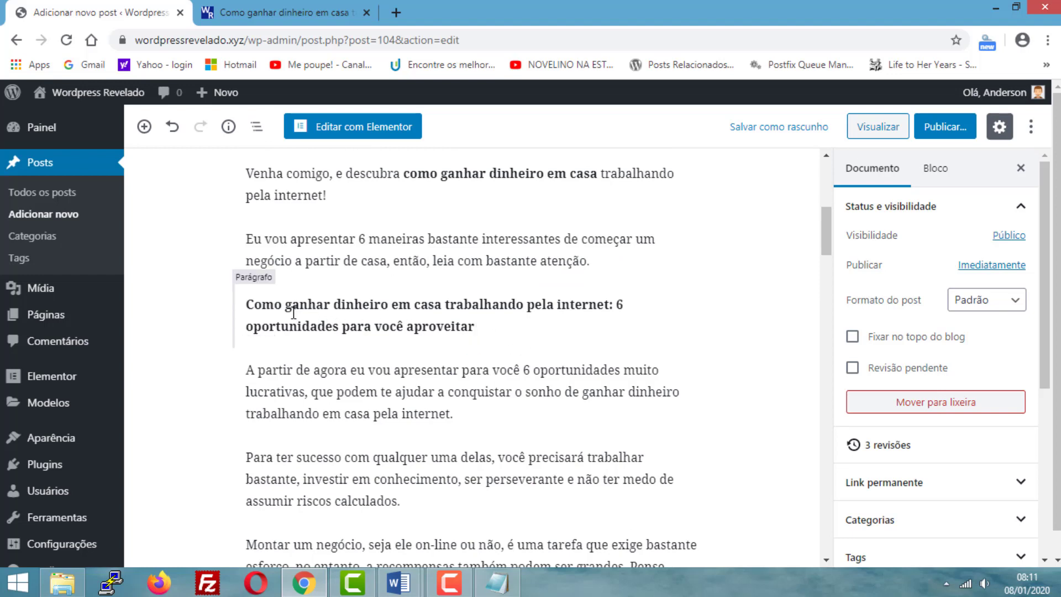
triple_click(259, 304)
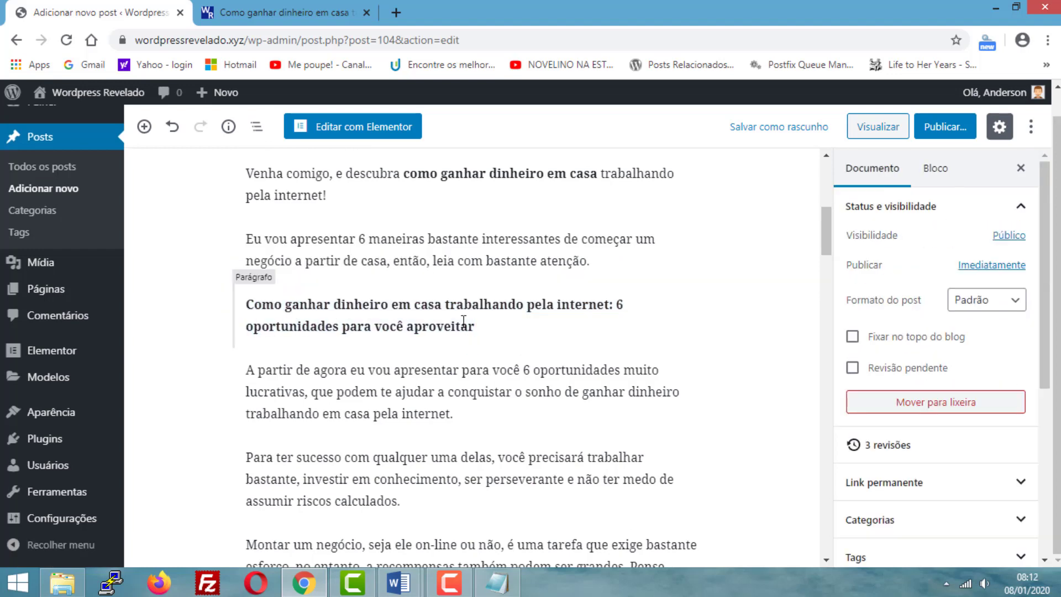
left_click(499, 325)
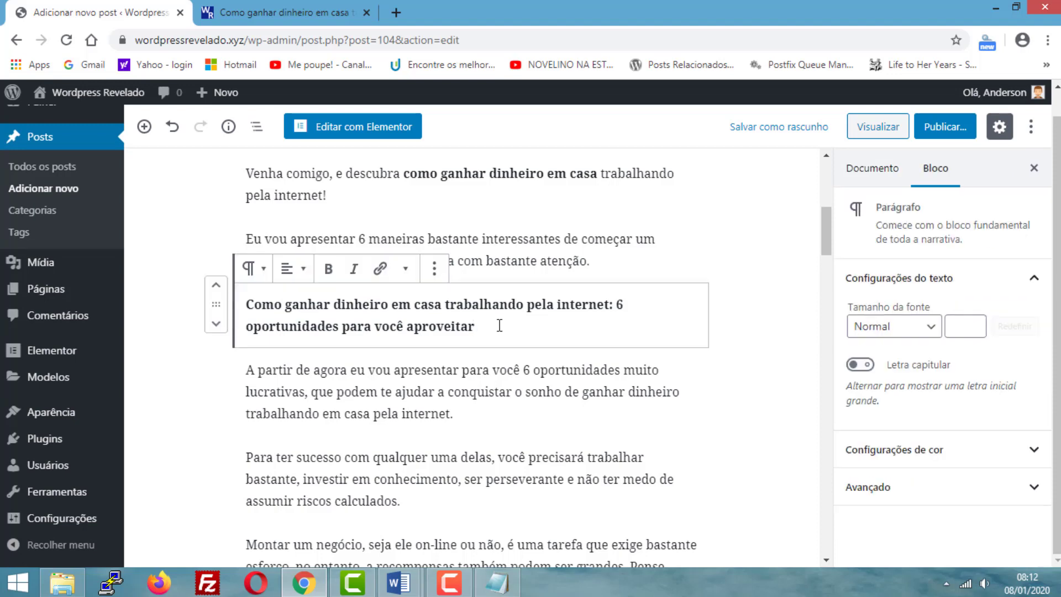
left_click(255, 271)
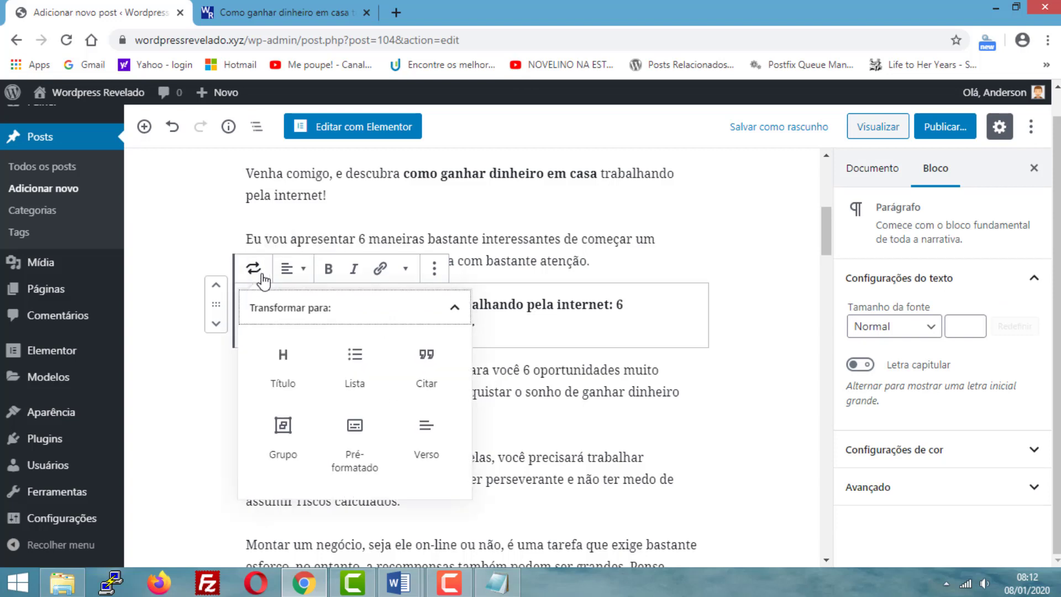
left_click(282, 368)
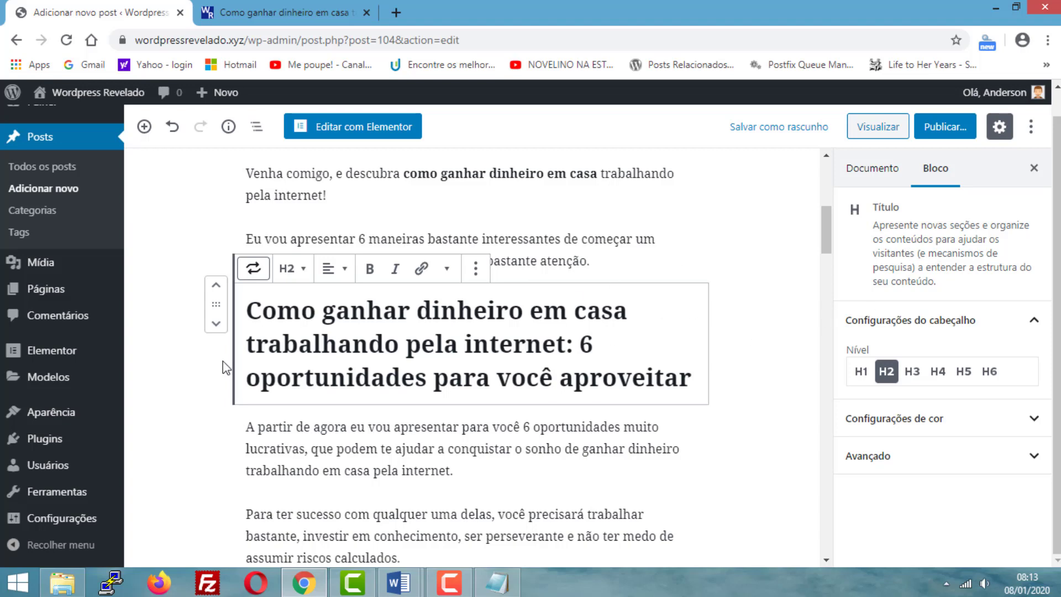
triple_click(322, 313)
left_click(746, 333)
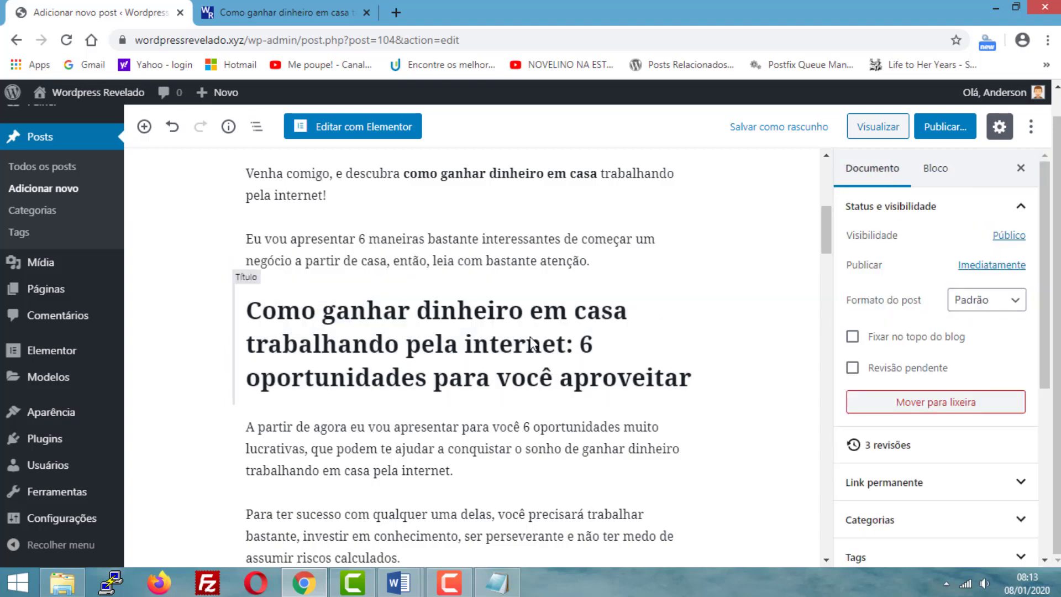
- Transform the bold paragraph "1 – Montar uma loja virtual" into a Título block
scroll(480, 335, "down", 4)
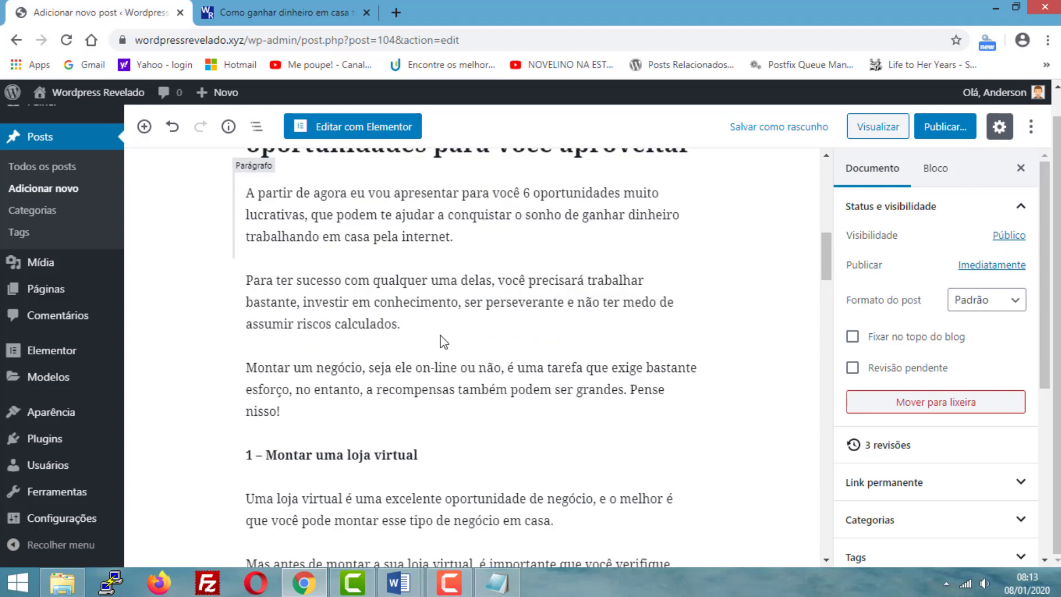
scroll(440, 338, "up", 3)
scroll(385, 293, "down", 4)
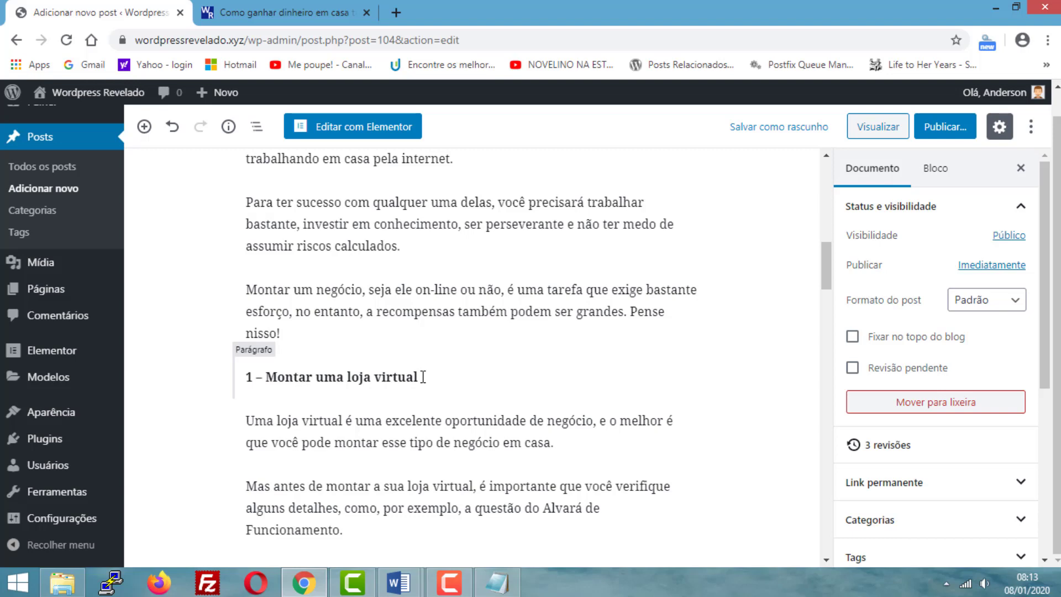
scroll(348, 304, "up", 4)
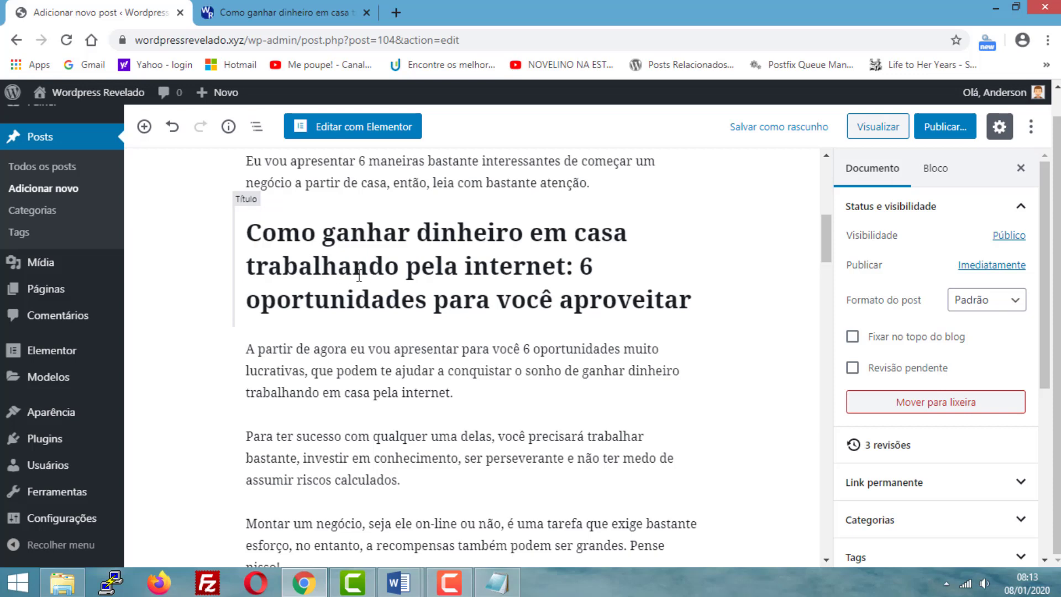
scroll(358, 276, "down", 4)
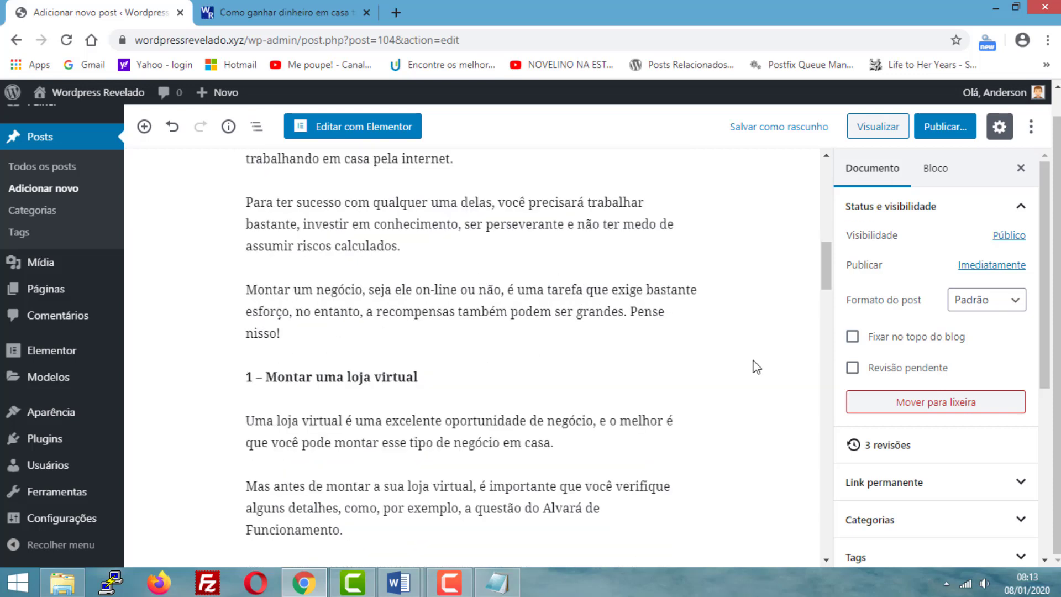
left_click(446, 382)
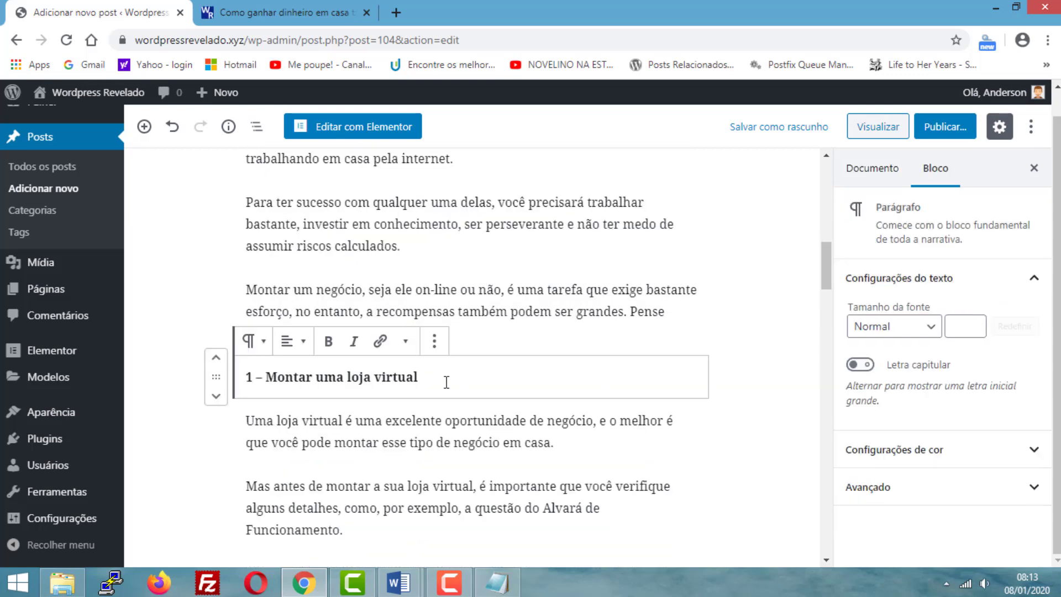
left_click(252, 344)
left_click(291, 190)
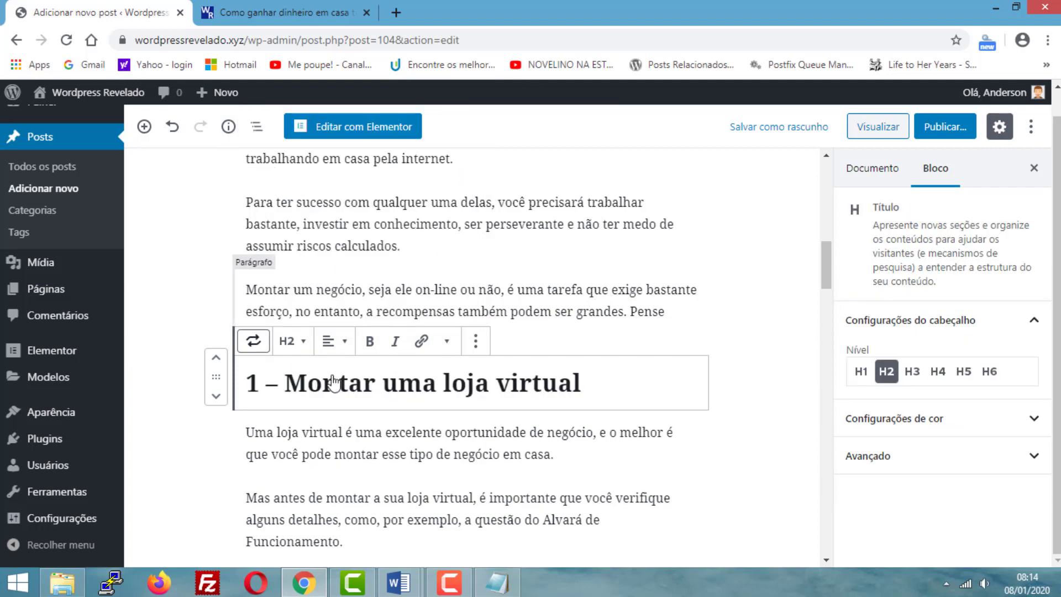
- Set the heading "1 – Montar uma loja virtual" to level H3 and compare it with the main subheading above
left_click(304, 347)
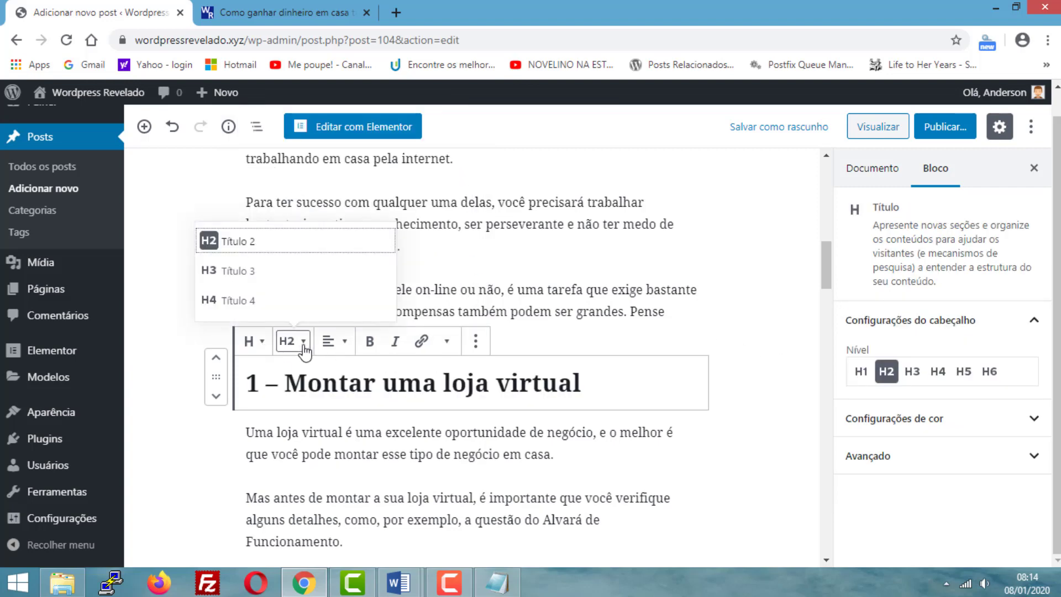
left_click(303, 347)
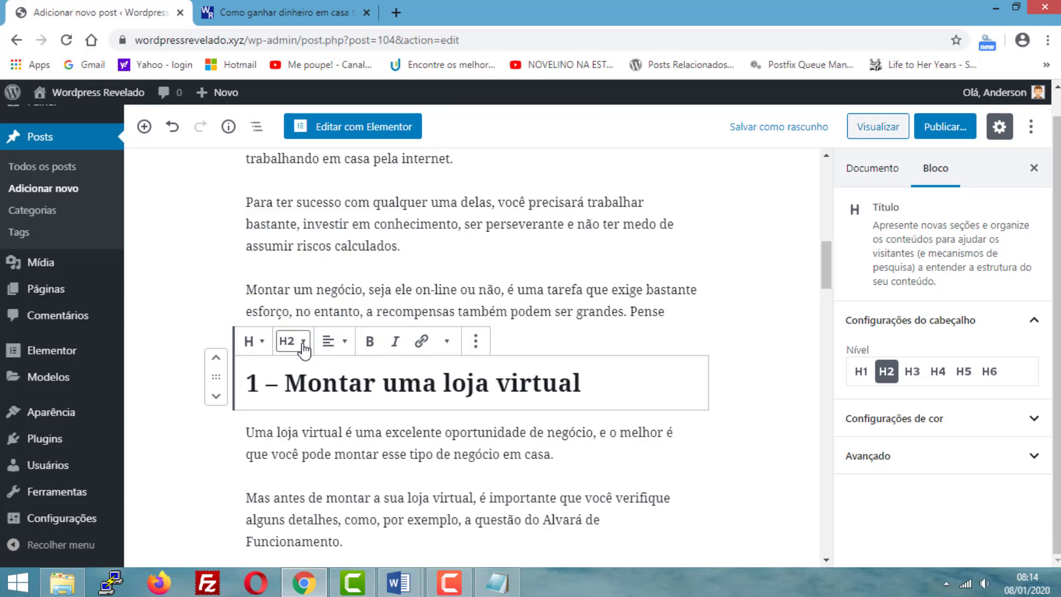
left_click(913, 371)
scroll(435, 547, "up", 3)
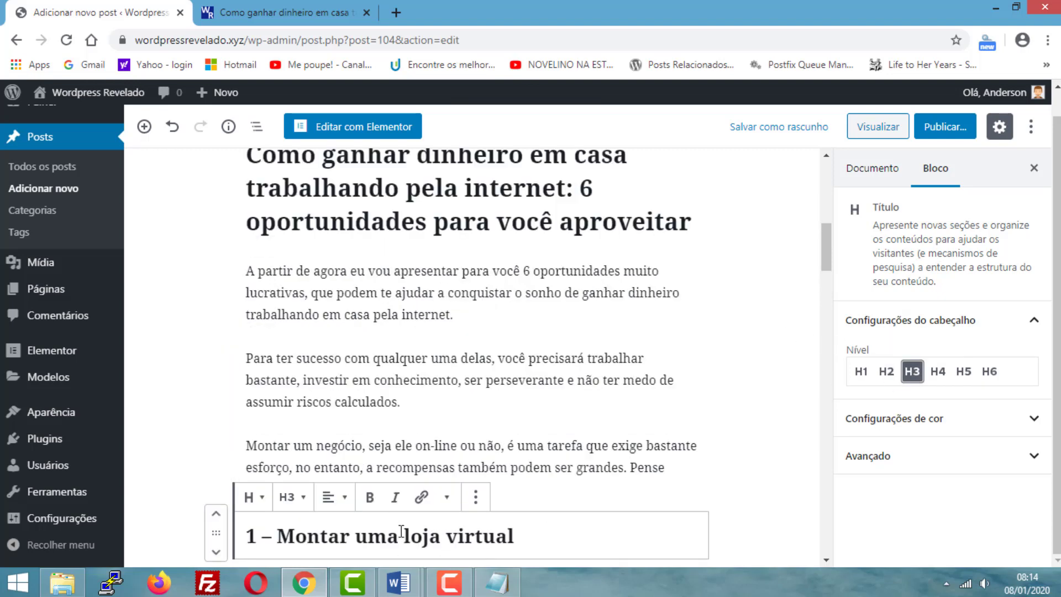
scroll(448, 535, "down", 2)
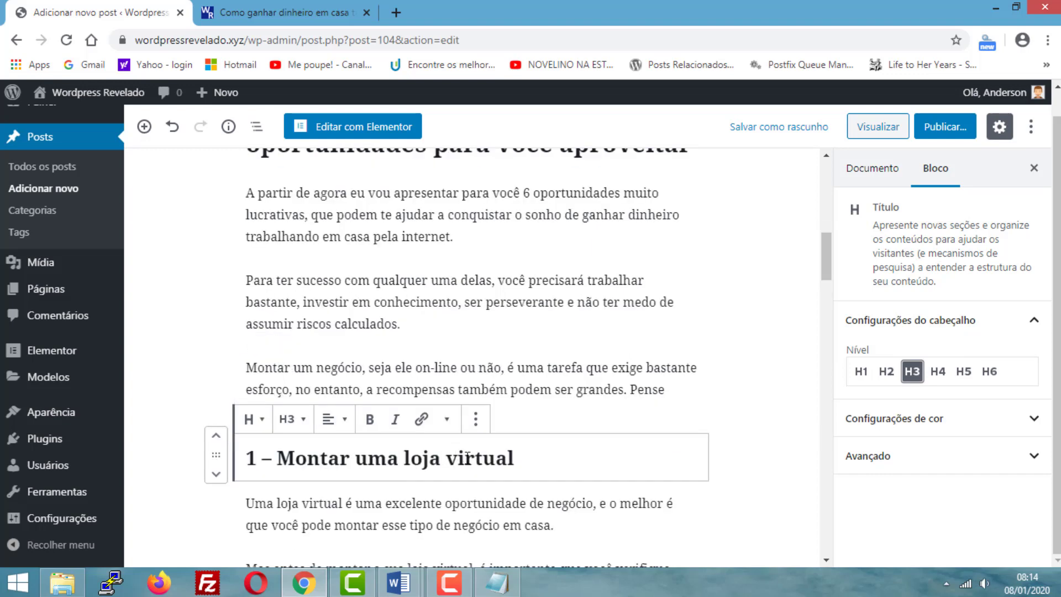
scroll(467, 455, "up", 2)
scroll(443, 517, "up", 3)
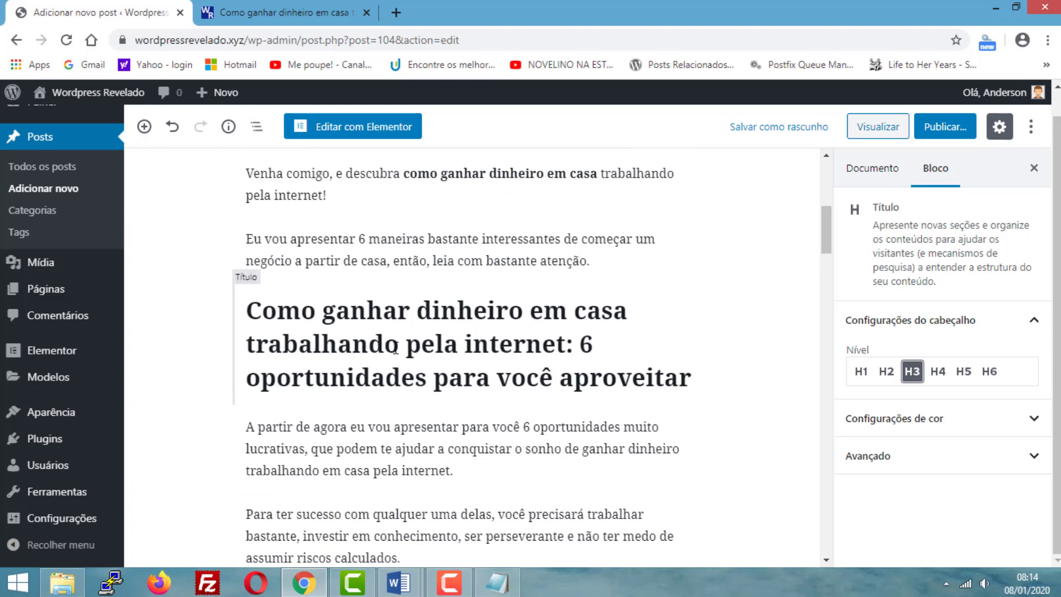
scroll(395, 348, "down", 1)
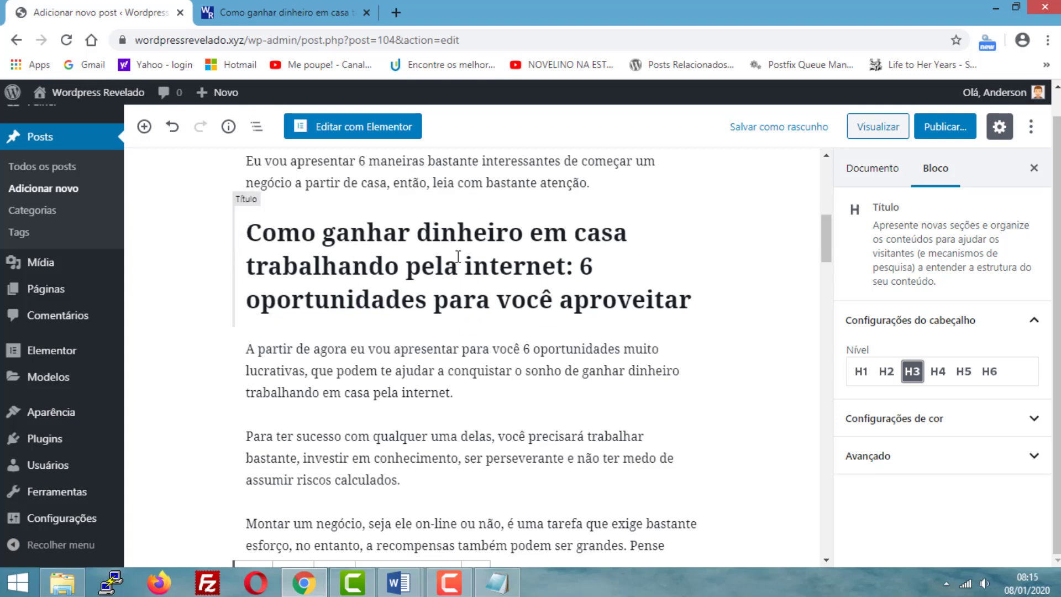
scroll(387, 258, "down", 2)
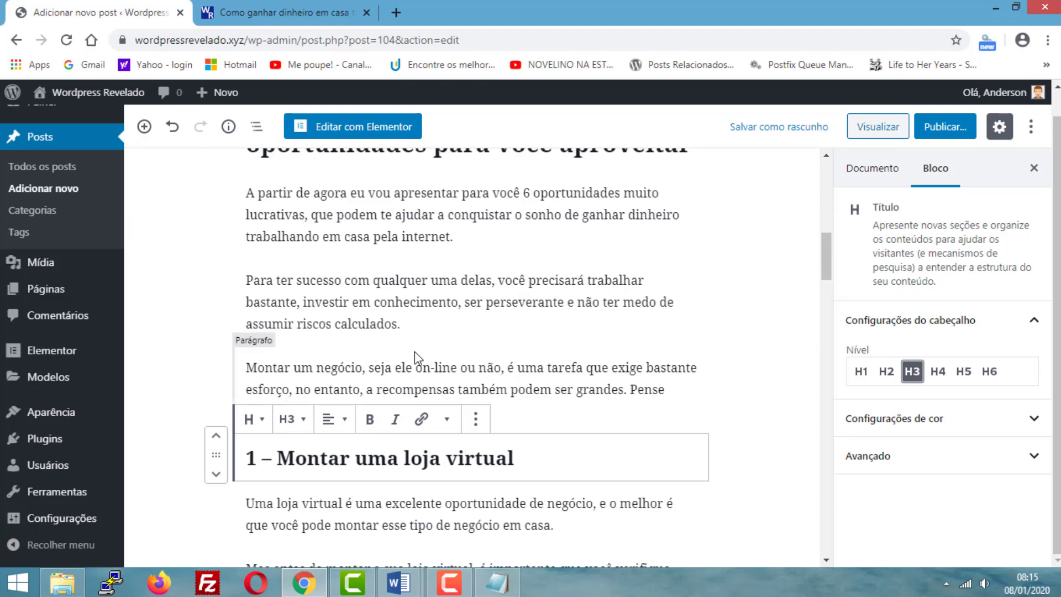
- Transform the paragraph "2 – Investir em uma franquia" into a heading of level H3
left_click(444, 383)
scroll(445, 382, "down", 8)
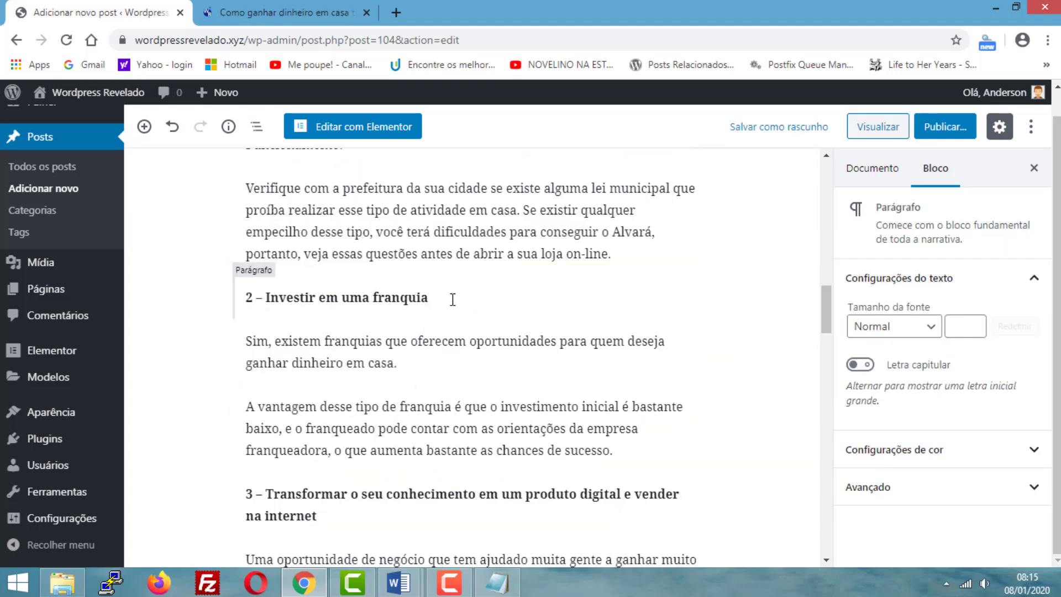
left_click(436, 298)
scroll(470, 315, "up", 8)
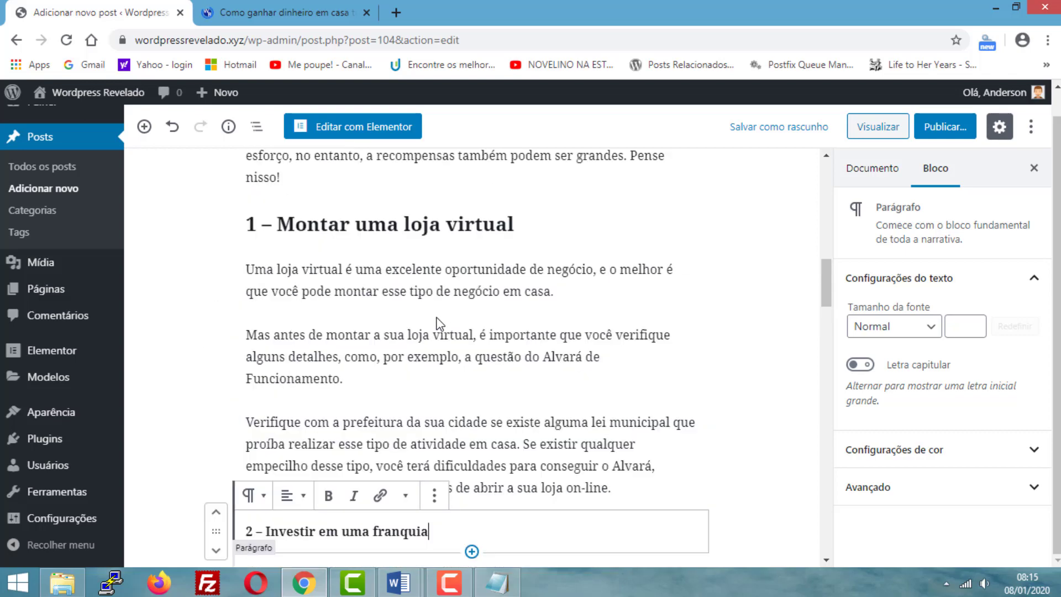
scroll(438, 337, "down", 1)
scroll(471, 334, "up", 1)
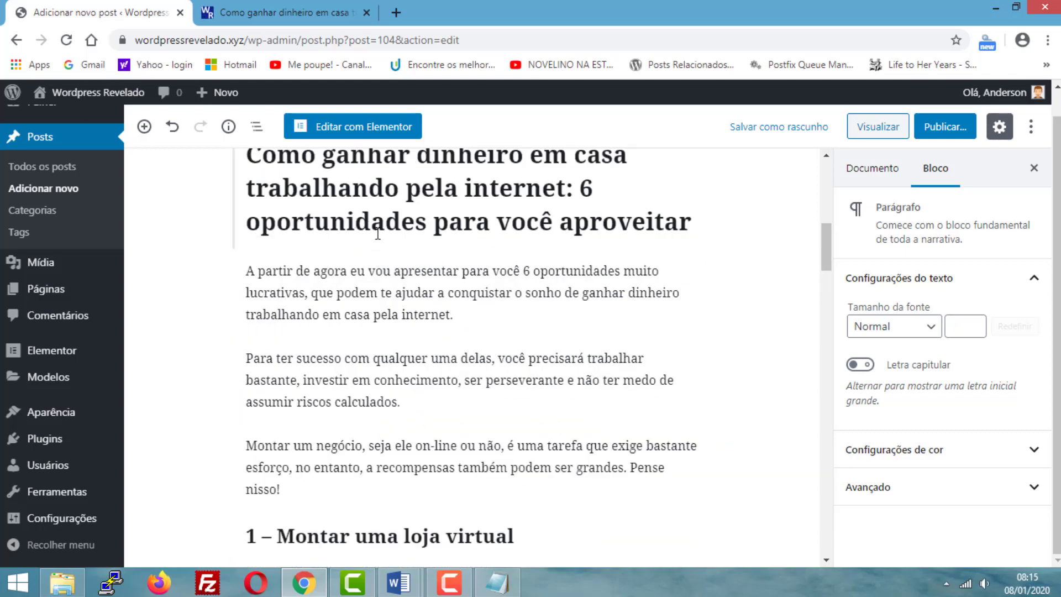
scroll(375, 250, "down", 7)
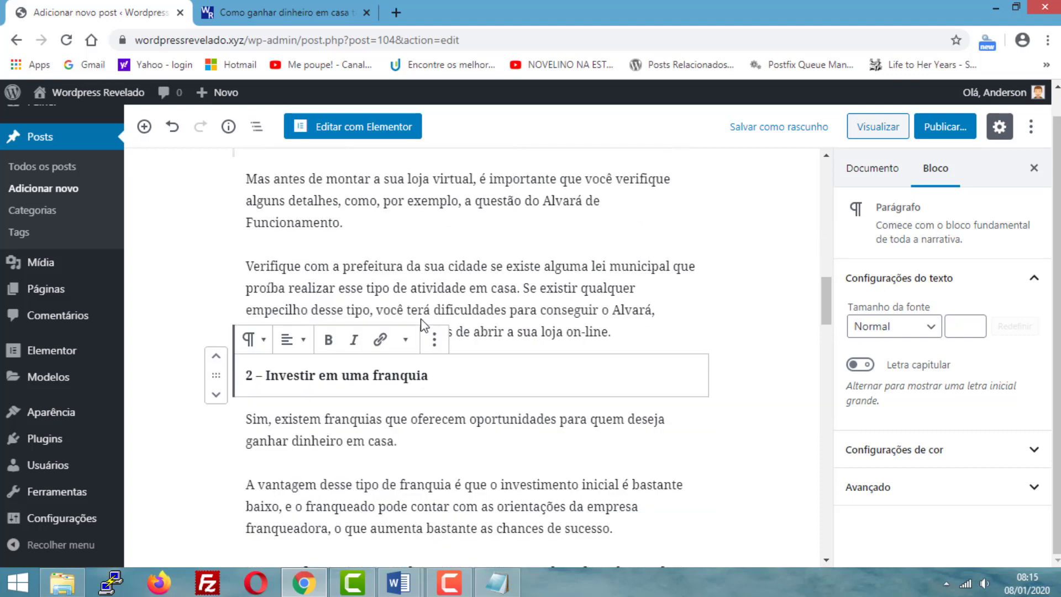
left_click(253, 339)
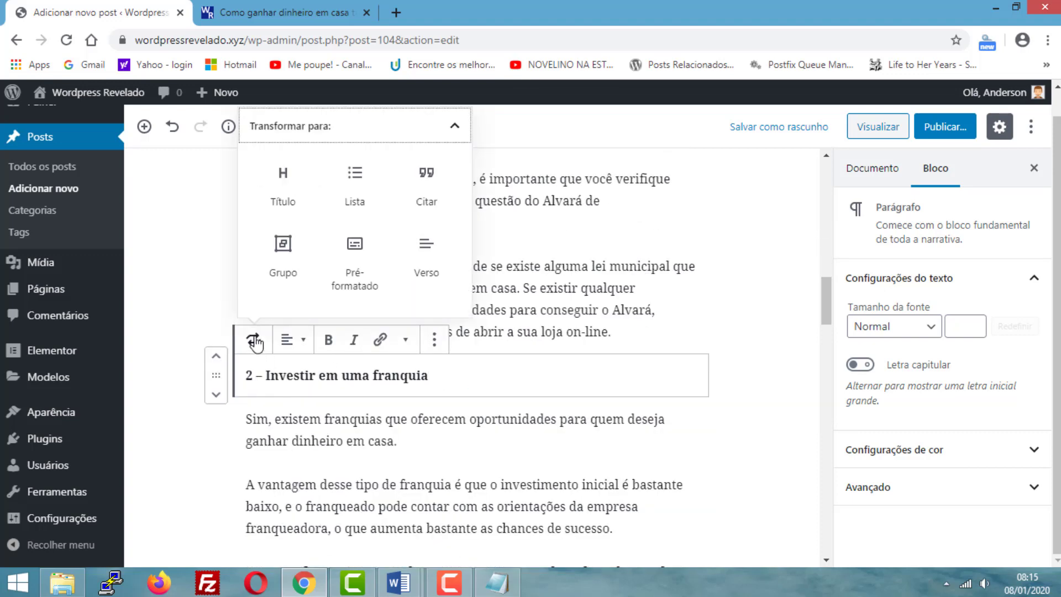
left_click(284, 205)
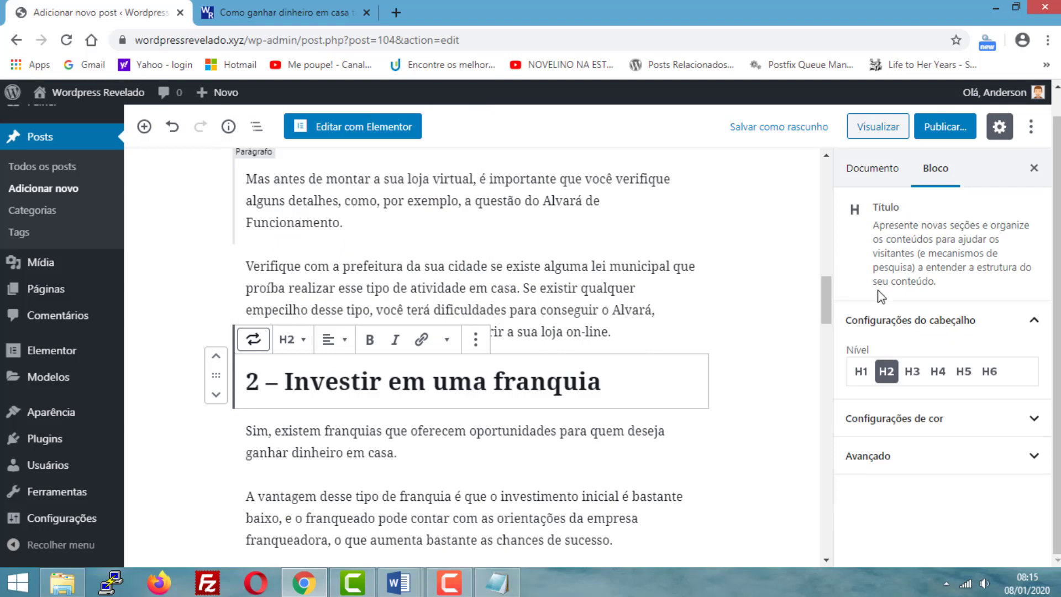
left_click(912, 371)
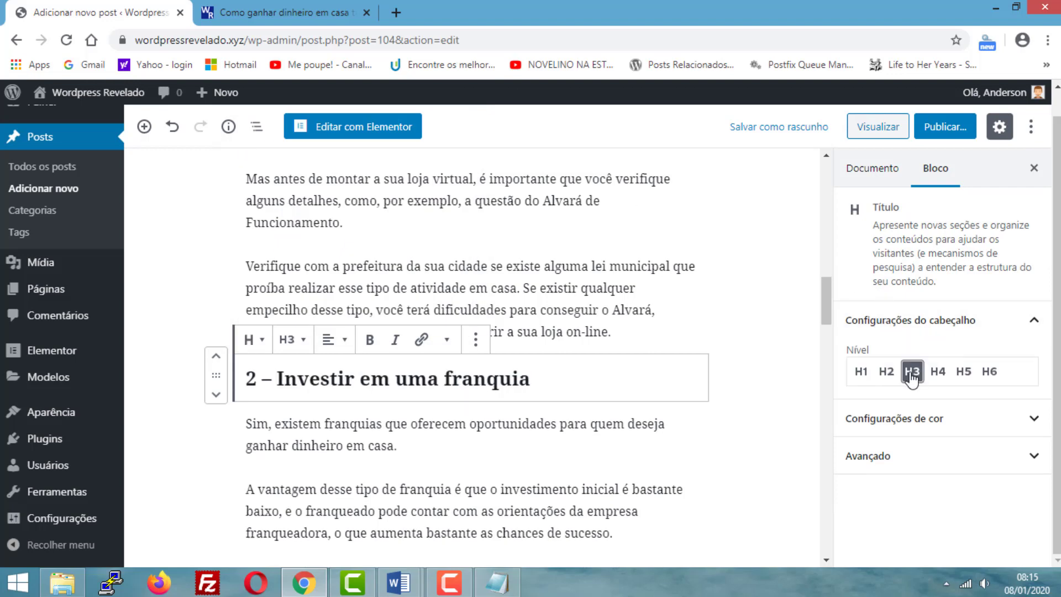
- Transform the paragraph "3 – Transformar o seu conhecimento em um produto digital e vender na internet" into a heading of level H3
scroll(498, 367, "down", 3)
scroll(498, 368, "down", 4)
scroll(299, 307, "up", 2)
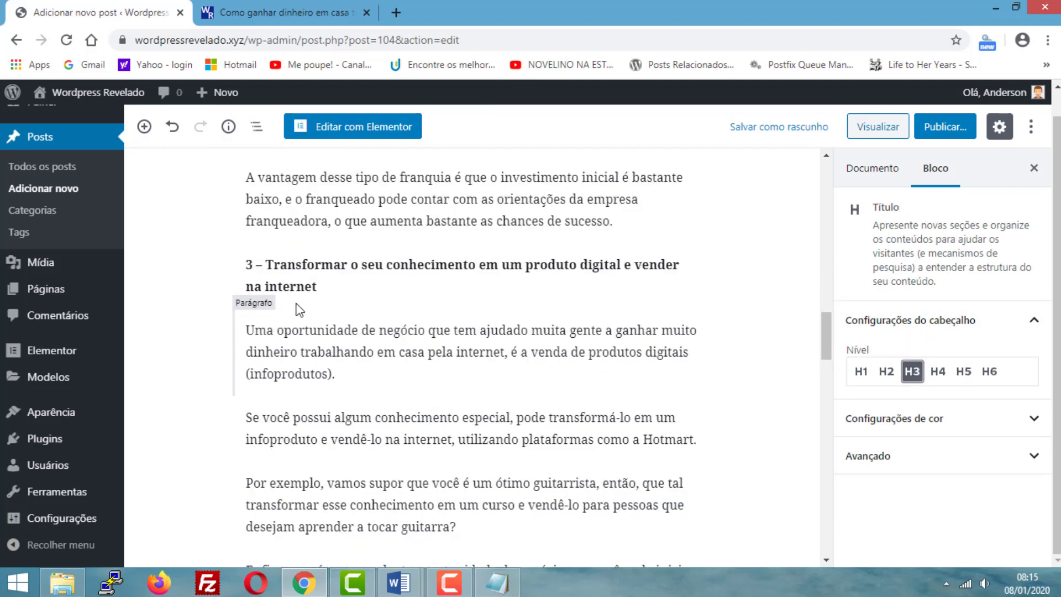
triple_click(310, 279)
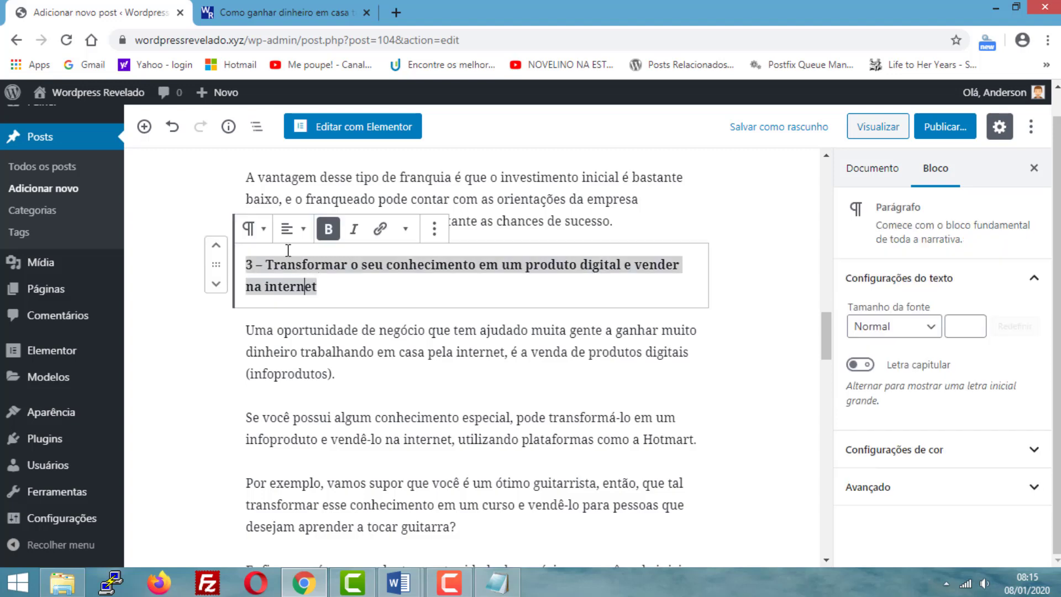
left_click(253, 228)
left_click(283, 326)
- Transform the paragraph "4 – Trabalhar como afiliado de produtos digitais" into a heading of level H3
scroll(449, 354, "down", 5)
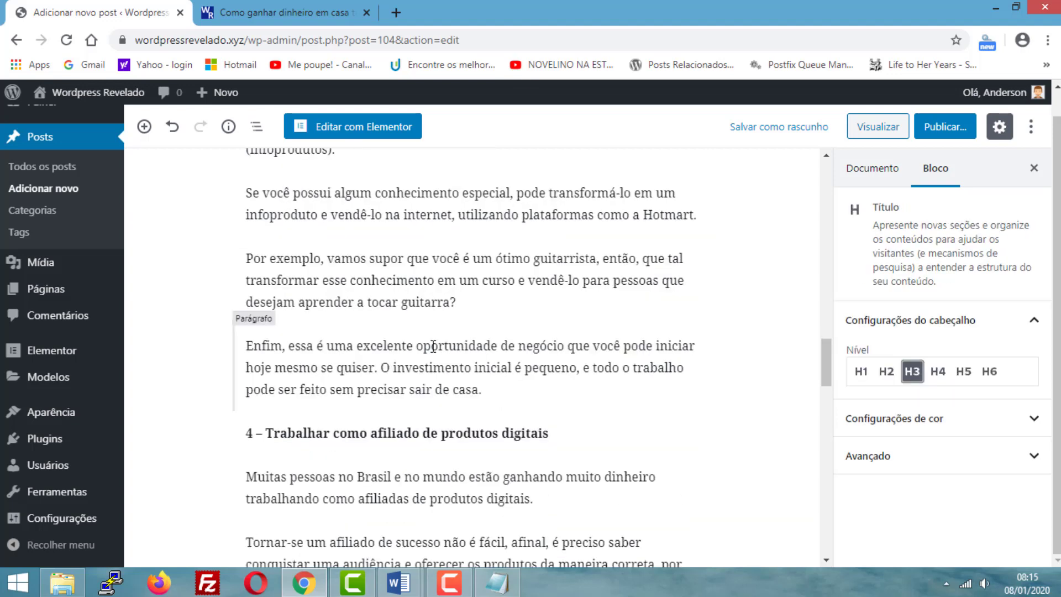
triple_click(451, 355)
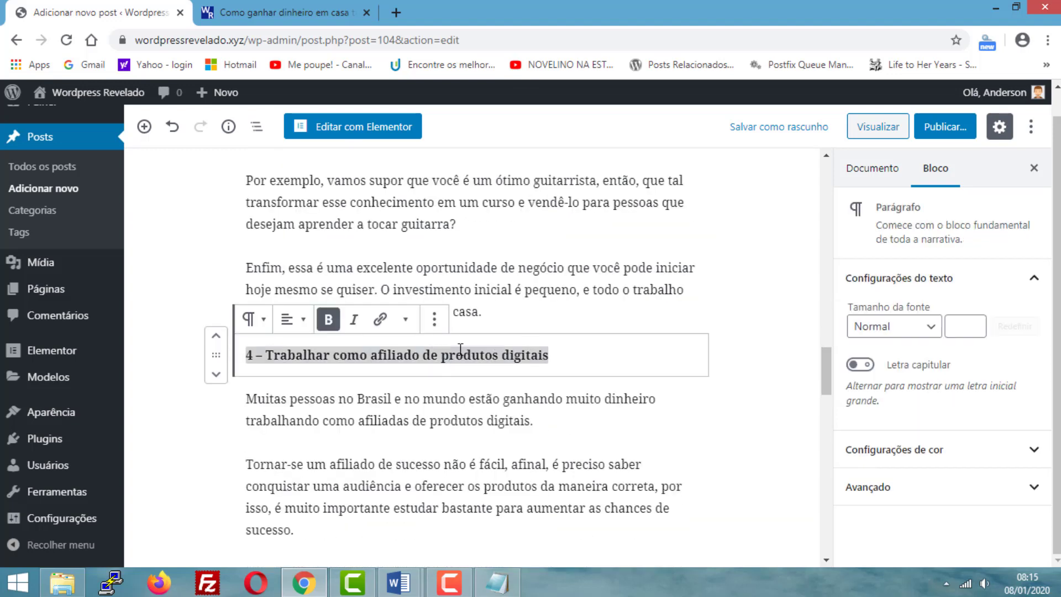
left_click(254, 320)
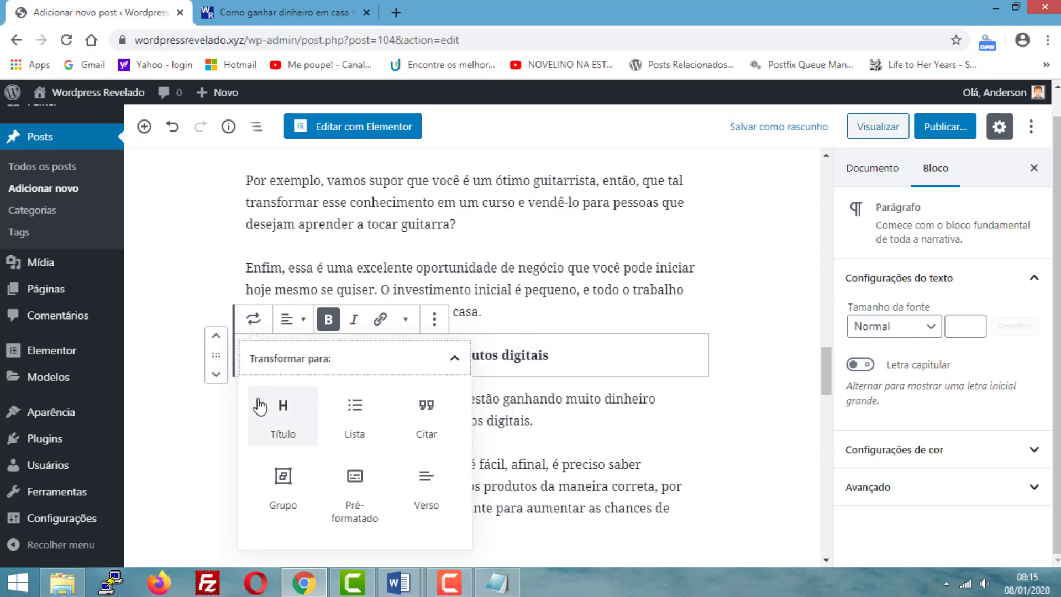
left_click(283, 412)
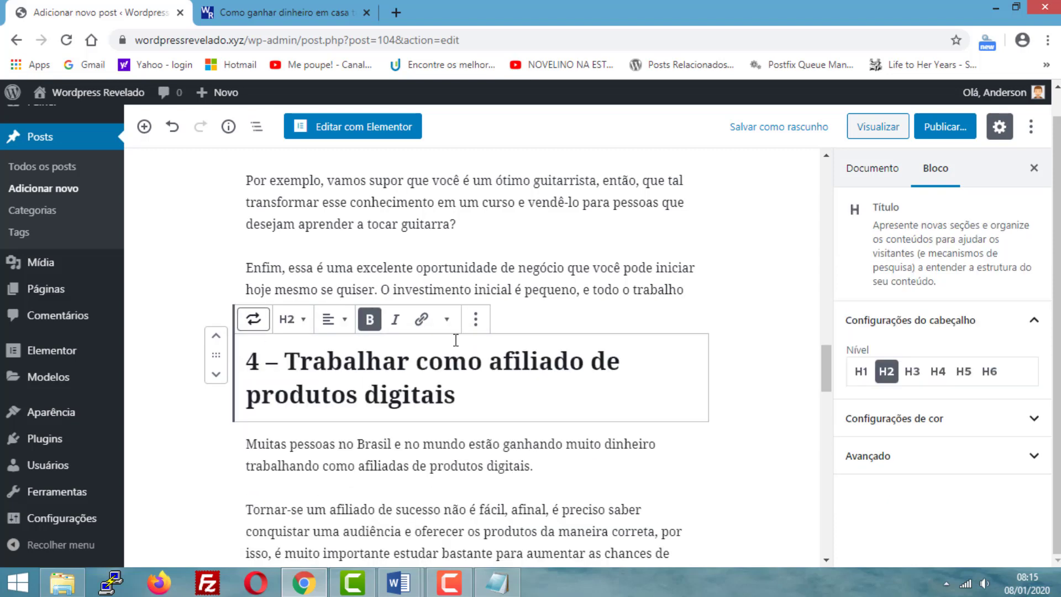
left_click(912, 372)
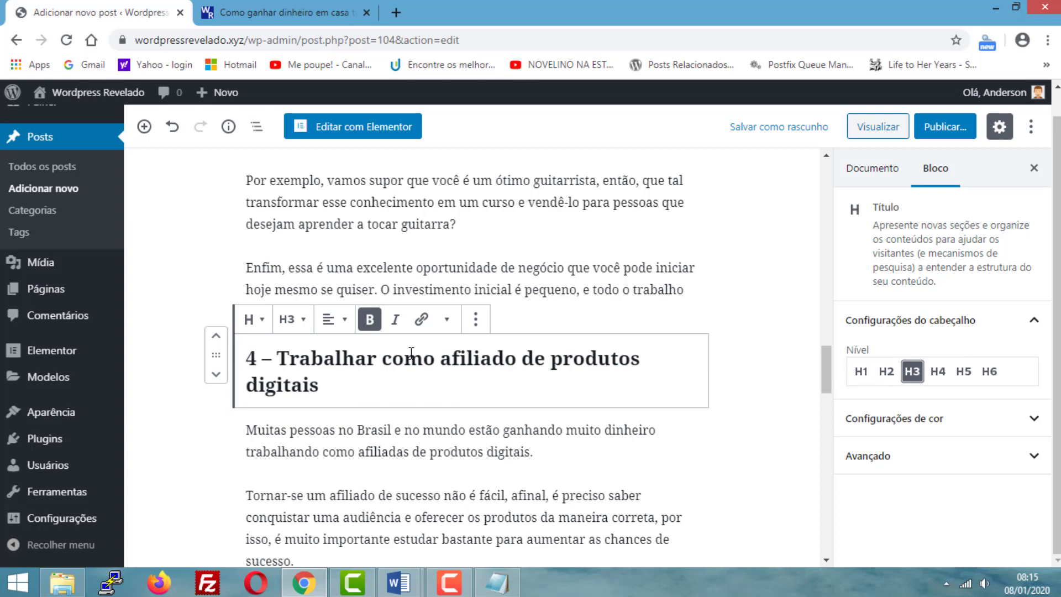
- Transform the paragraph "5 – Ser um blogueiro profissional" into a heading of level H3
scroll(411, 353, "down", 8)
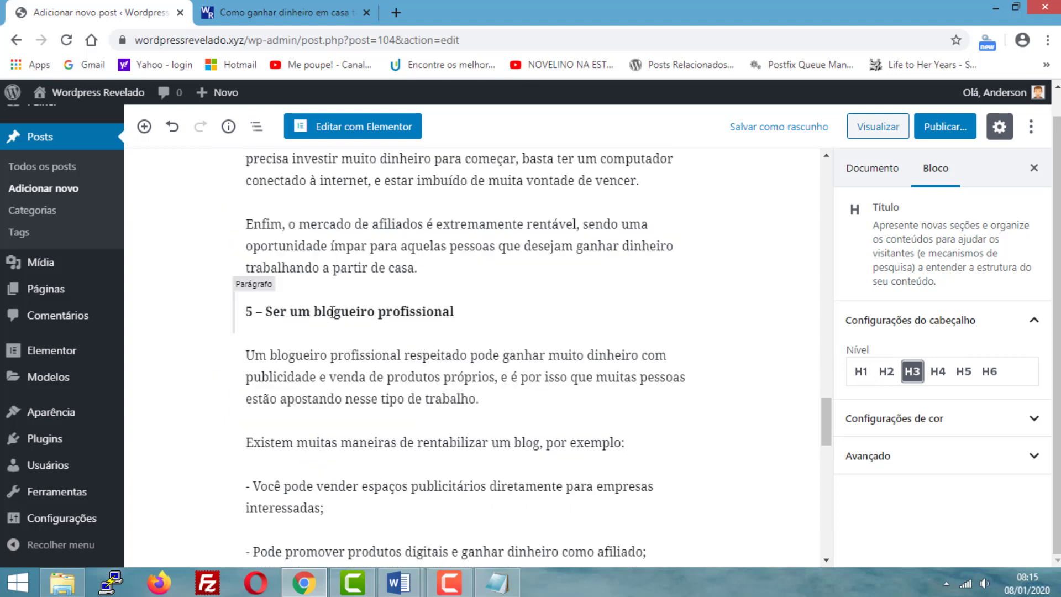
triple_click(333, 312)
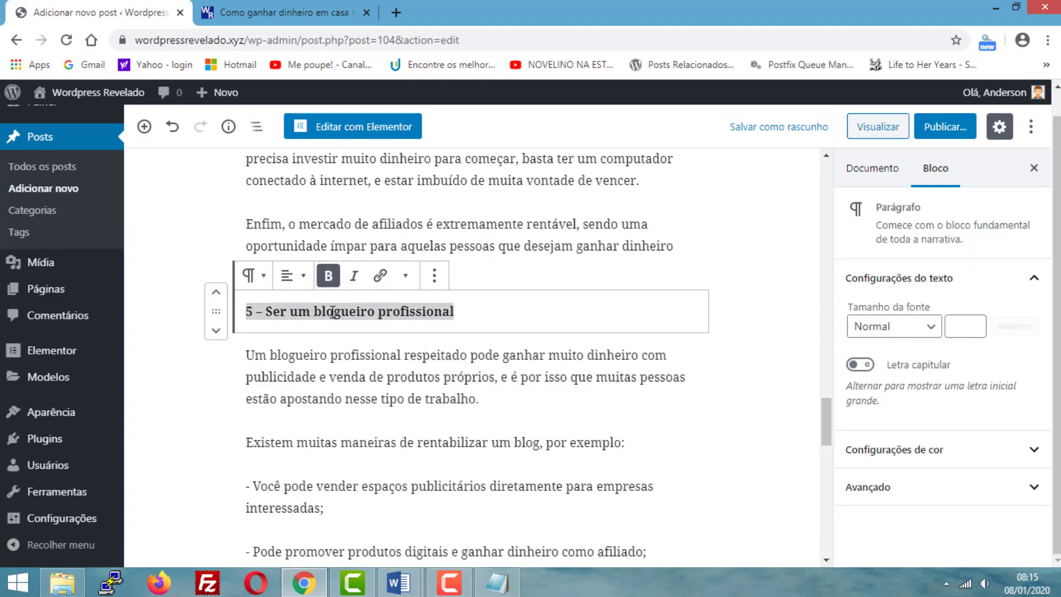
left_click(252, 278)
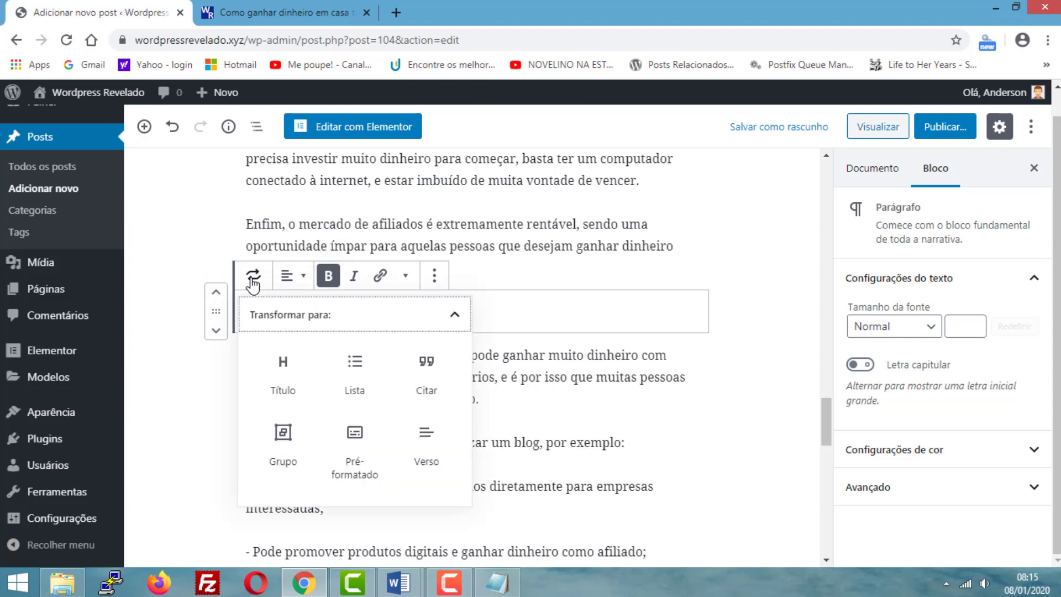
left_click(285, 365)
left_click(910, 376)
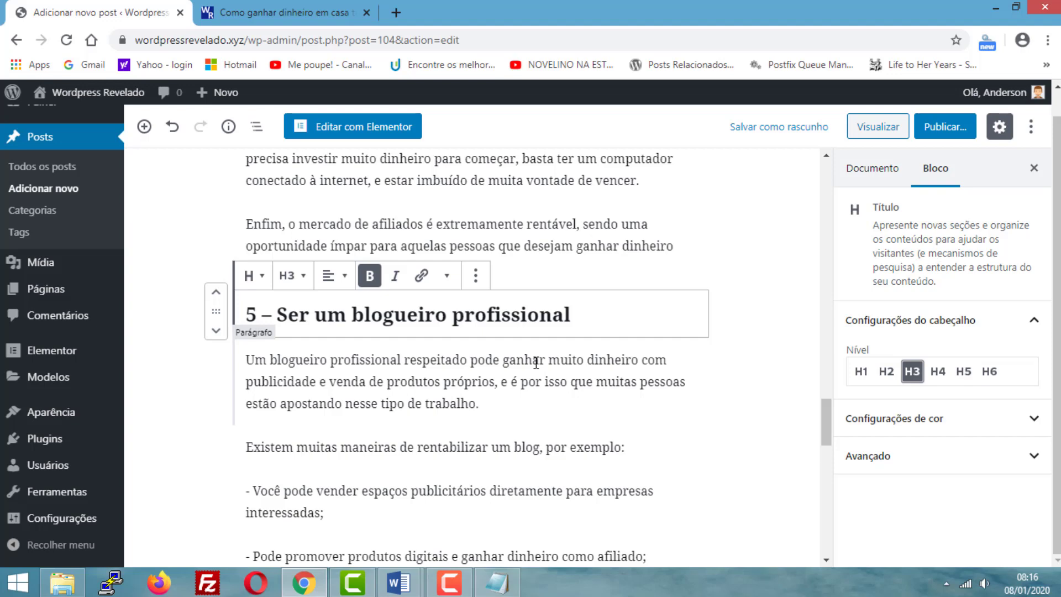
- Transform the paragraph "6 – Vender os seus serviços na internet" into a heading of level H3
scroll(457, 358, "down", 2)
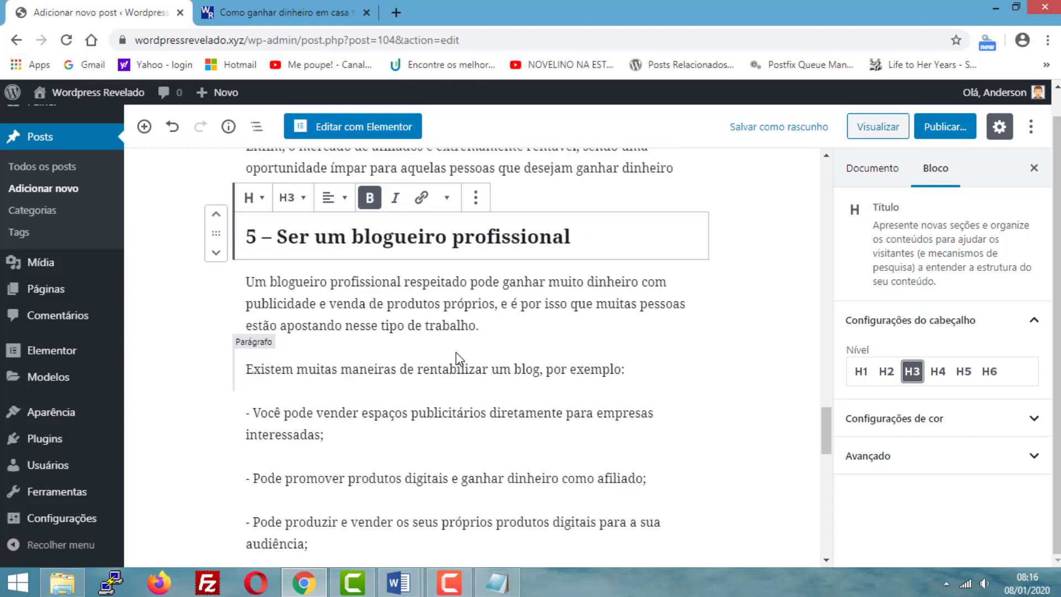
scroll(456, 353, "down", 10)
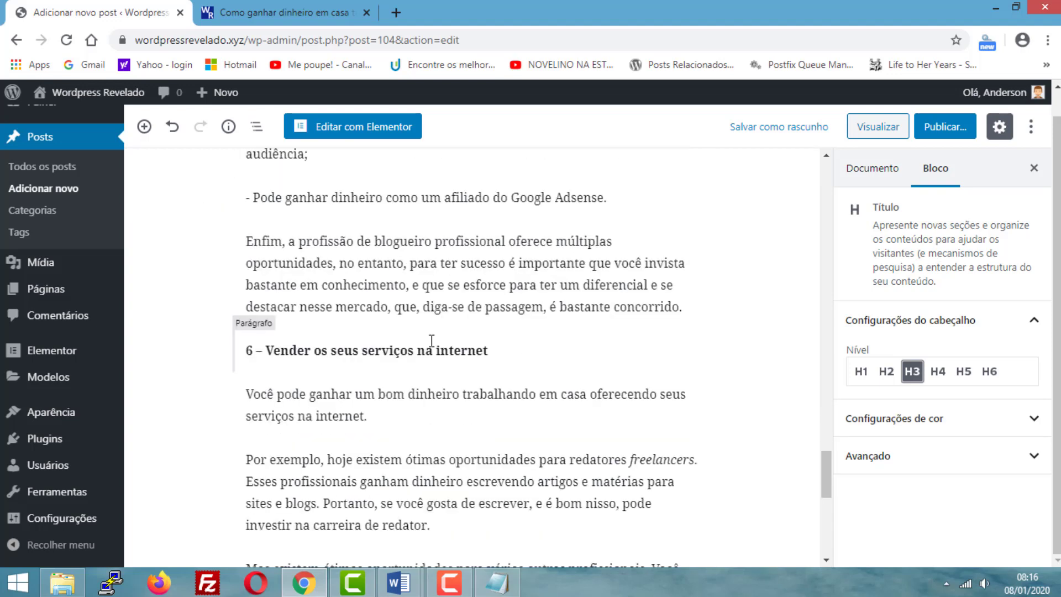
triple_click(431, 340)
left_click(253, 313)
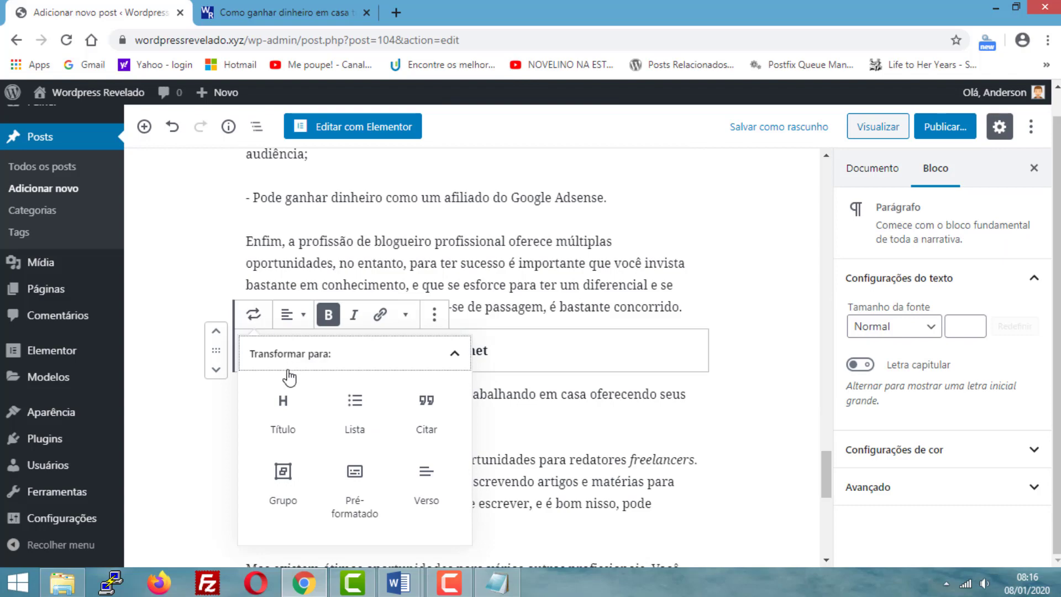
left_click(283, 407)
left_click(913, 371)
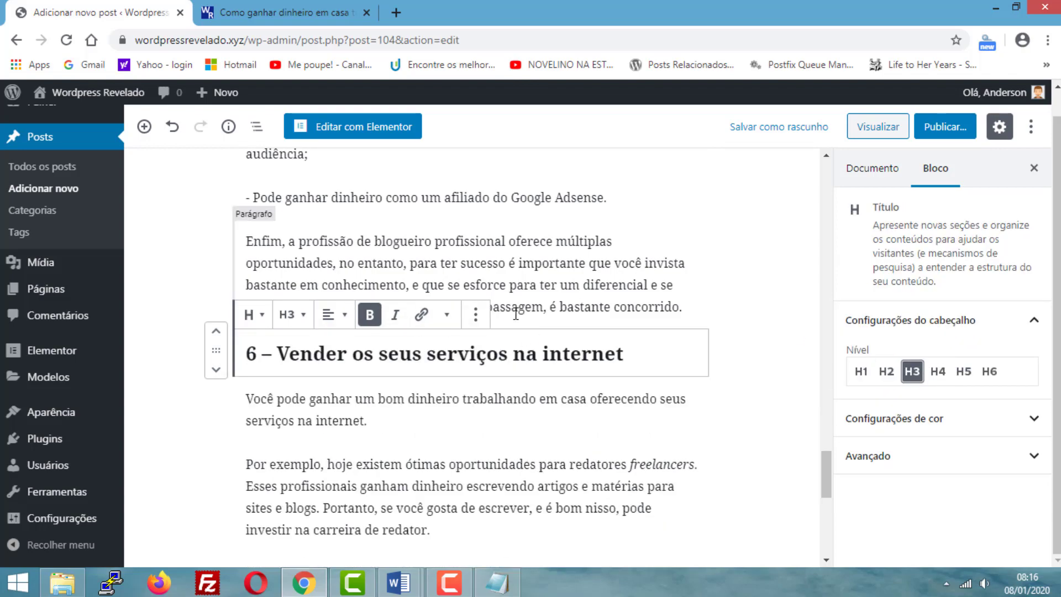
- Transform the paragraph "Considerações finais" into a heading of level H2
scroll(516, 314, "down", 5)
scroll(470, 318, "up", 5)
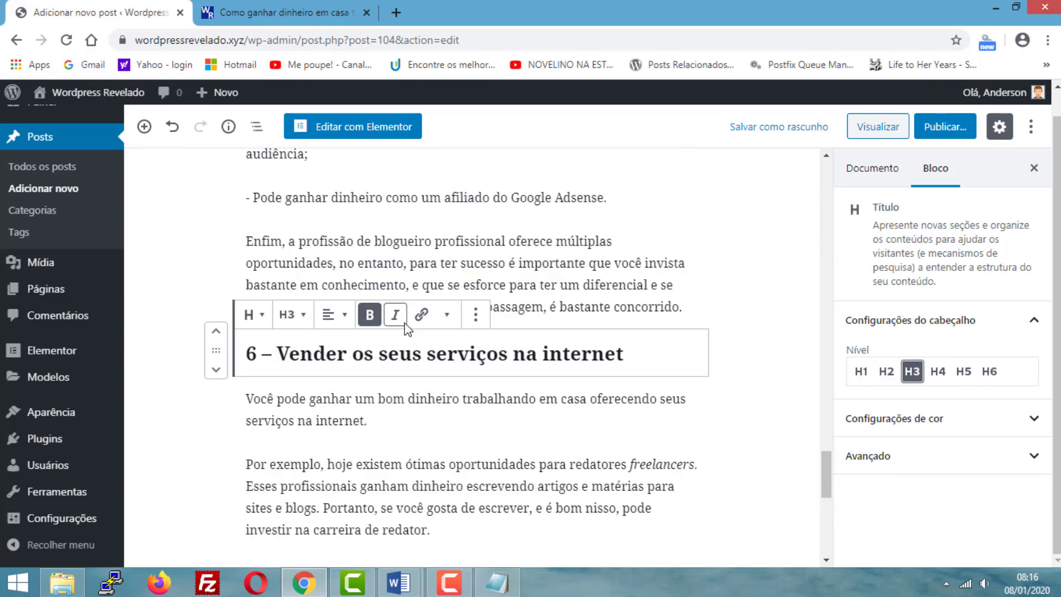
scroll(442, 338, "up", 12)
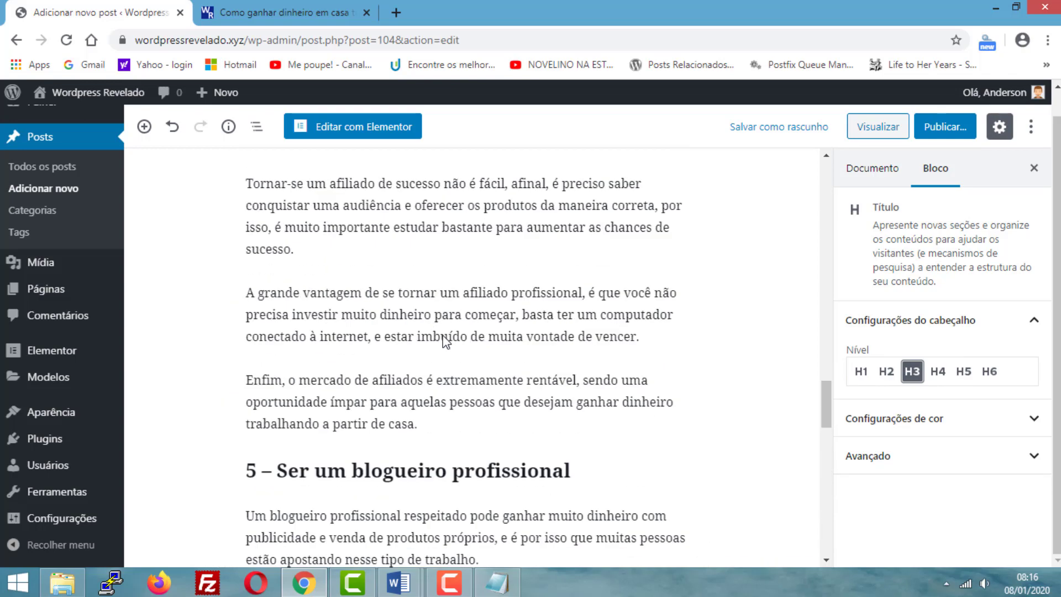
scroll(443, 338, "down", 13)
scroll(444, 335, "down", 7)
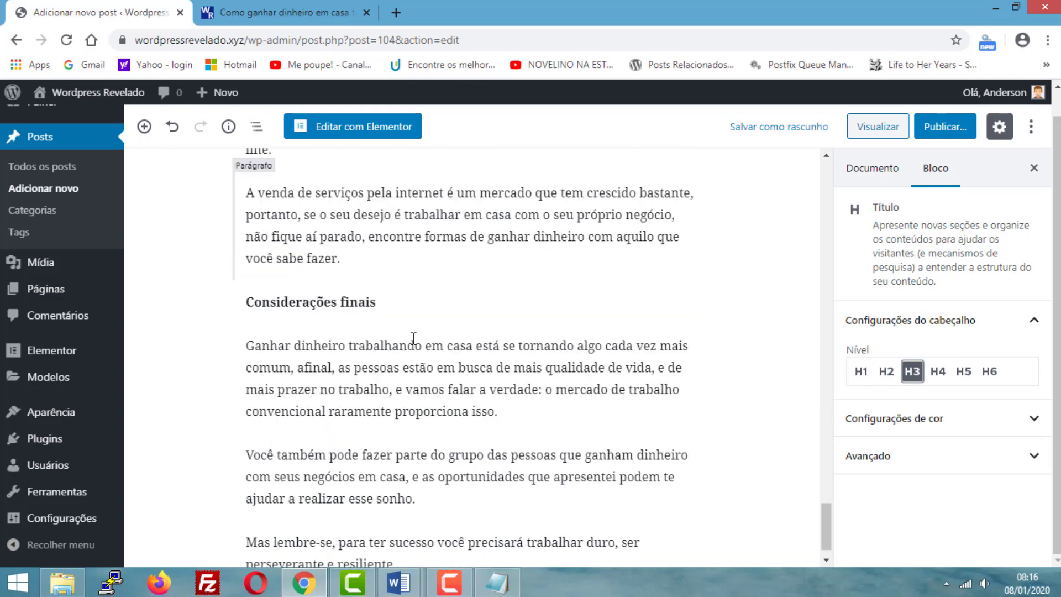
left_click(386, 306)
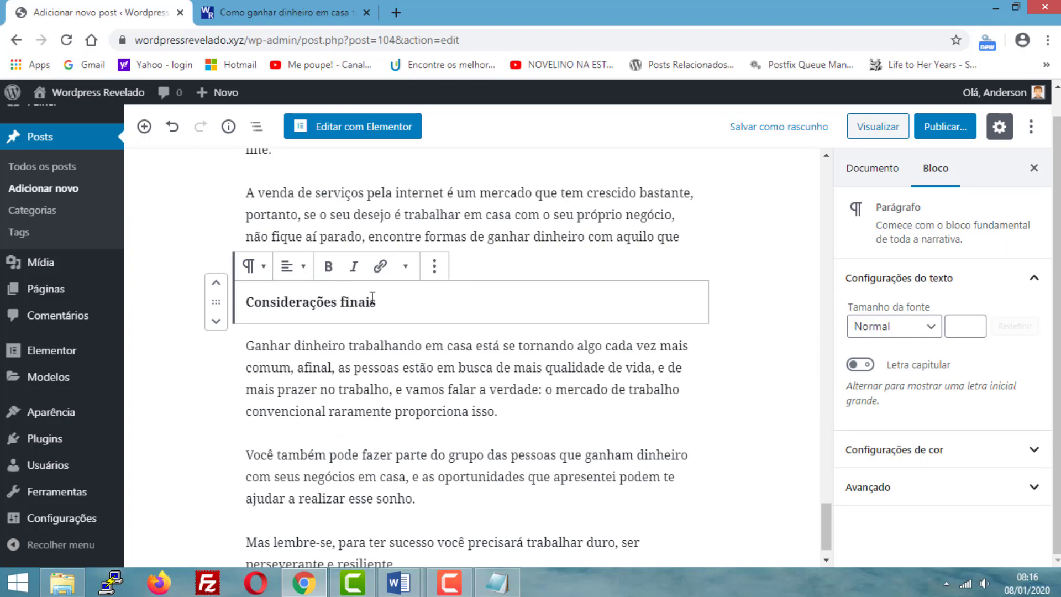
scroll(381, 309, "up", 1)
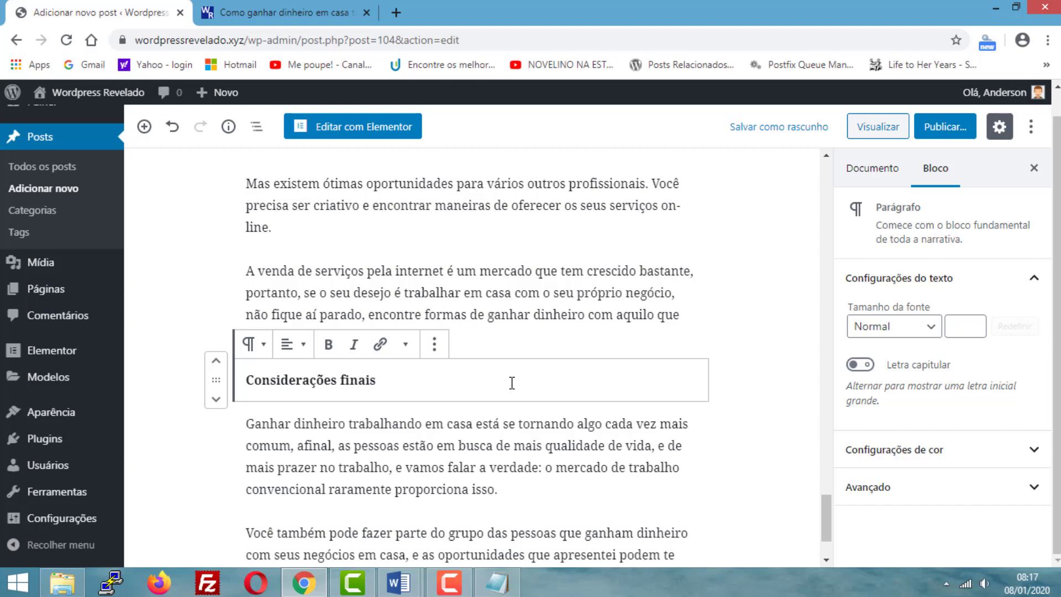
left_click(252, 345)
left_click(283, 183)
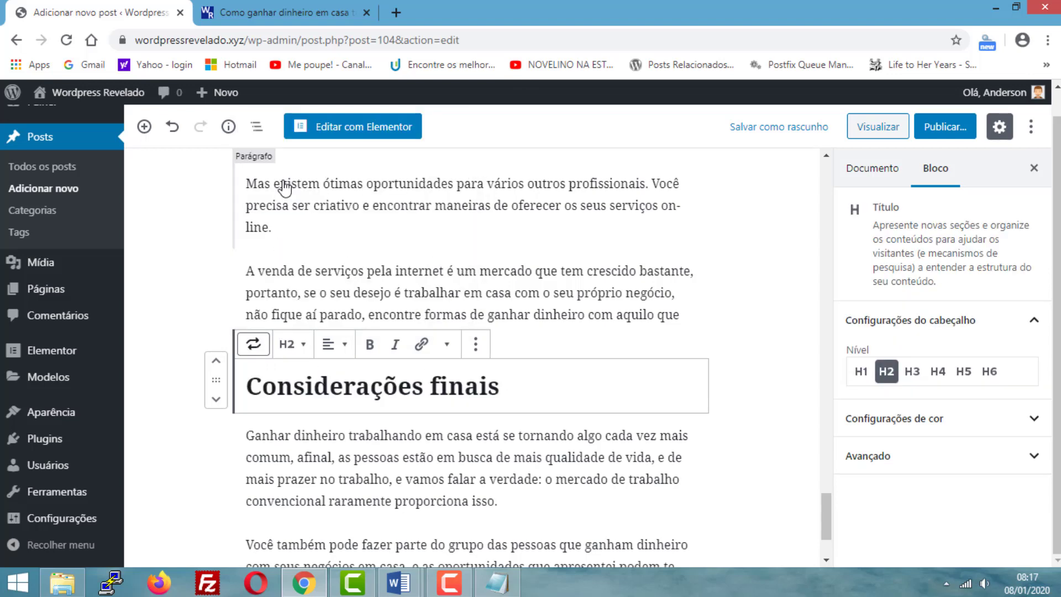
left_click(746, 382)
- Review the formatted headings in the post, checking the heading "6 – Vender os seus serviços na internet" against the paragraph below it
scroll(600, 420, "down", 2)
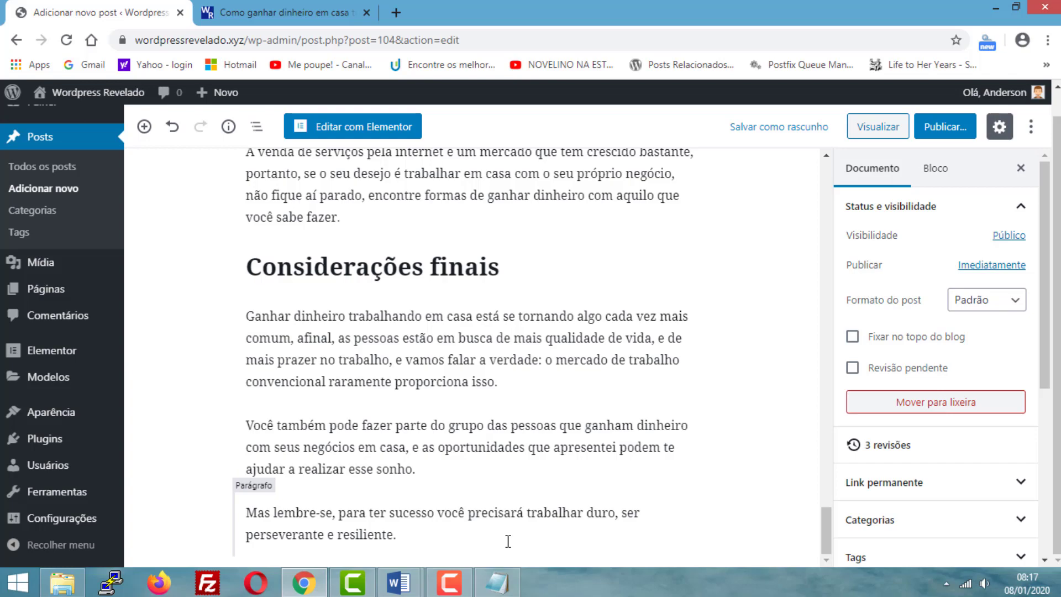
scroll(508, 498, "up", 20)
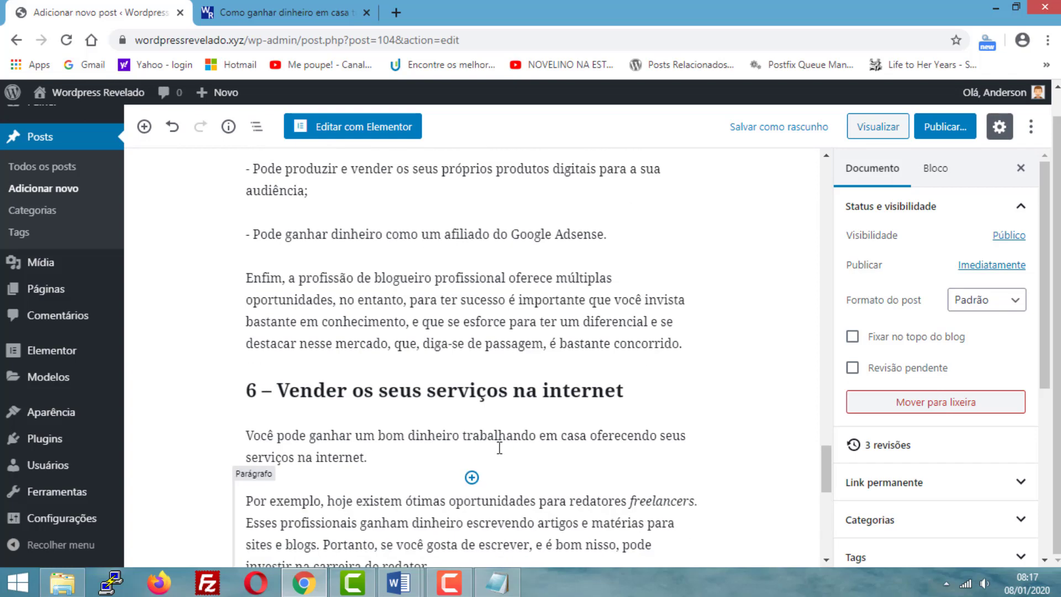
scroll(499, 438, "down", 15)
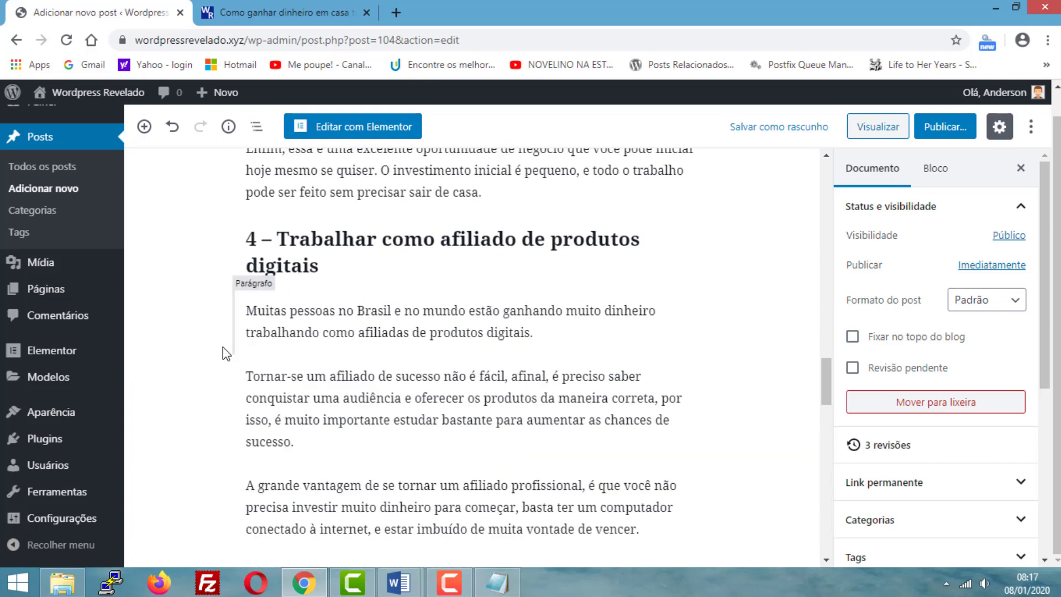
scroll(351, 316, "down", 5)
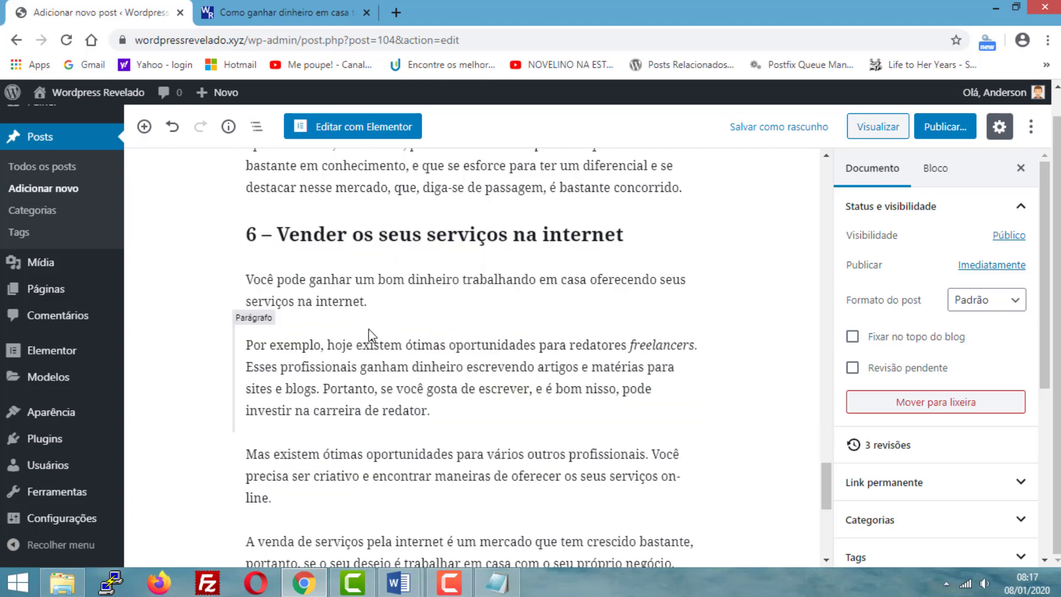
scroll(367, 337, "down", 1)
scroll(367, 345, "up", 1)
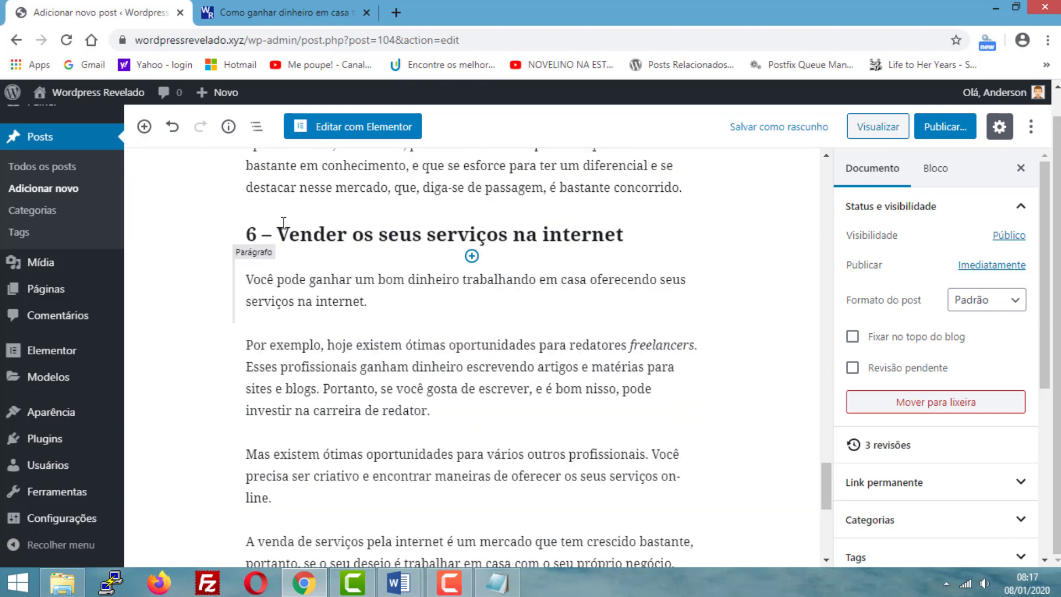
triple_click(340, 241)
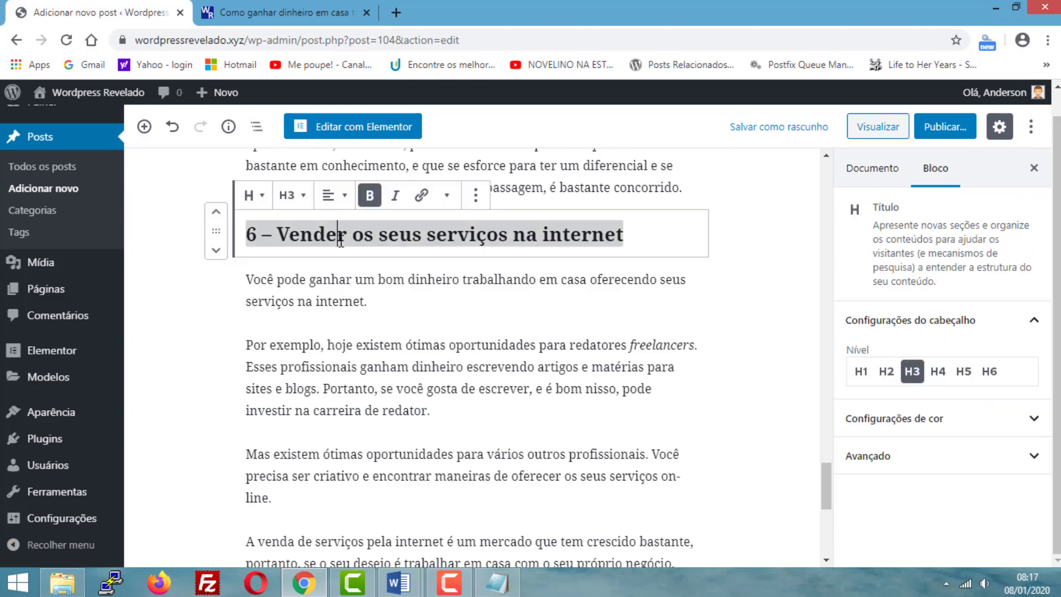
left_click(374, 302)
left_click(544, 236)
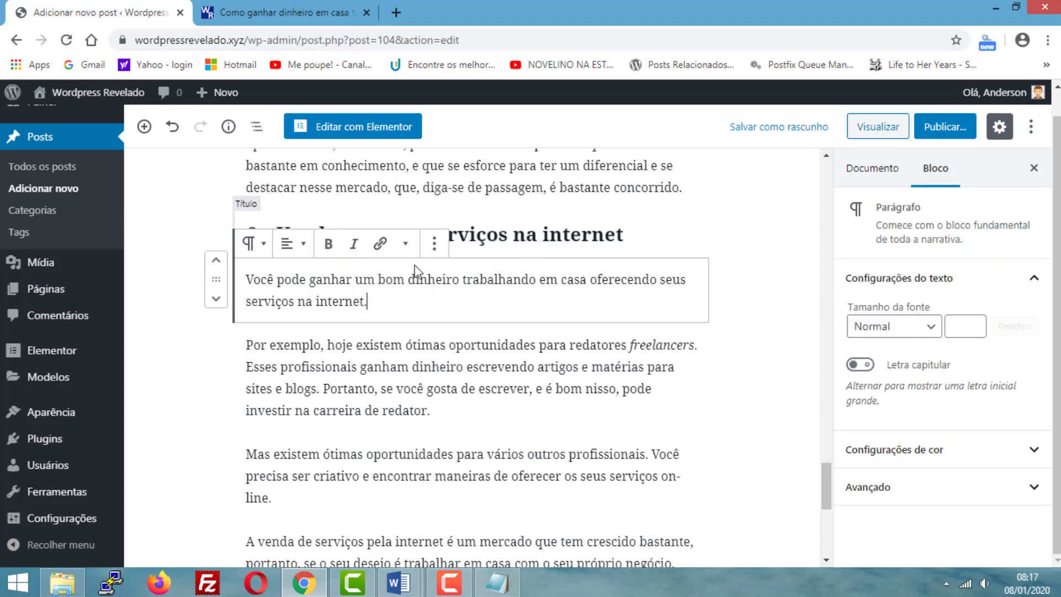
left_click(394, 303)
left_click(772, 305)
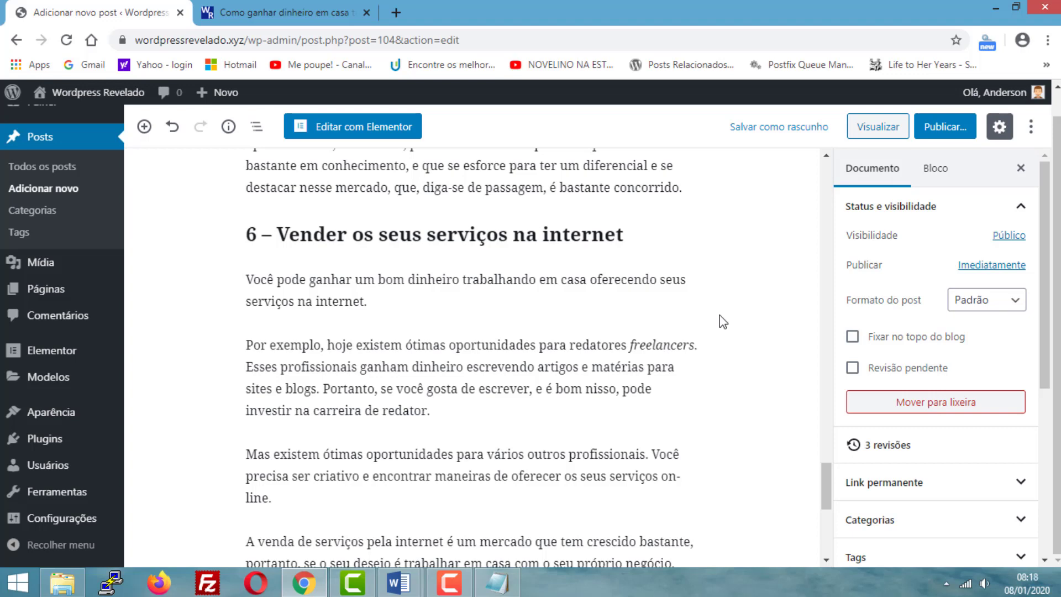
- Reload the post preview and examine how the H2 and H3 headings look throughout the article
scroll(629, 311, "down", 4)
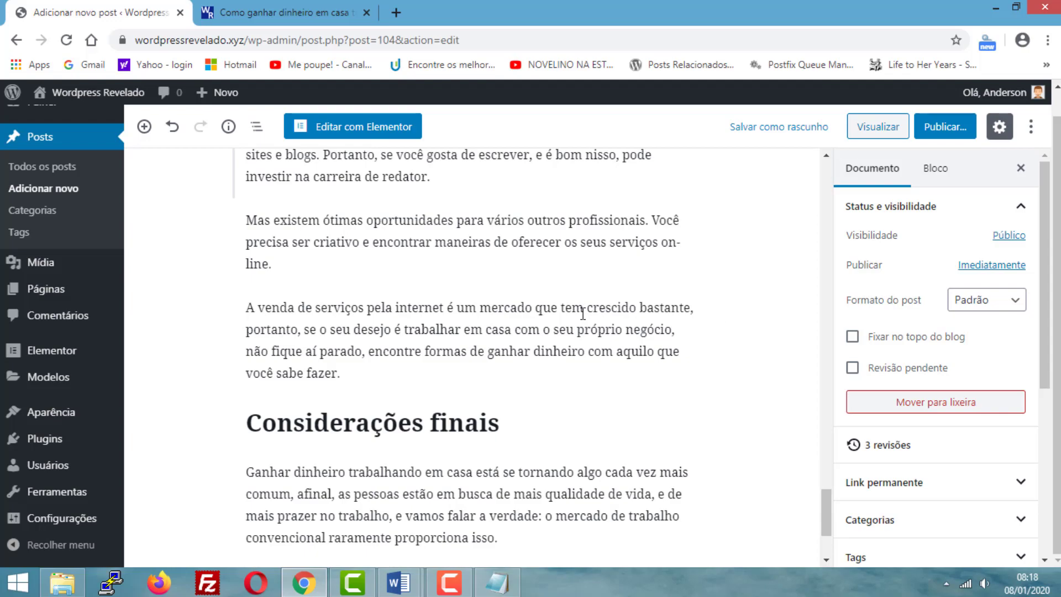
scroll(583, 314, "down", 4)
scroll(582, 314, "up", 15)
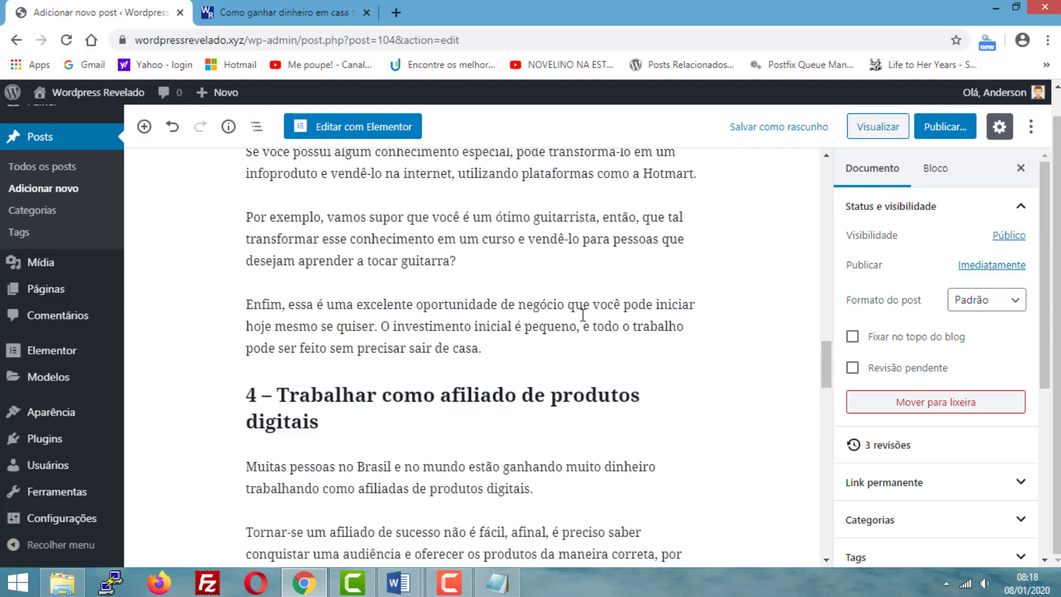
scroll(582, 314, "up", 20)
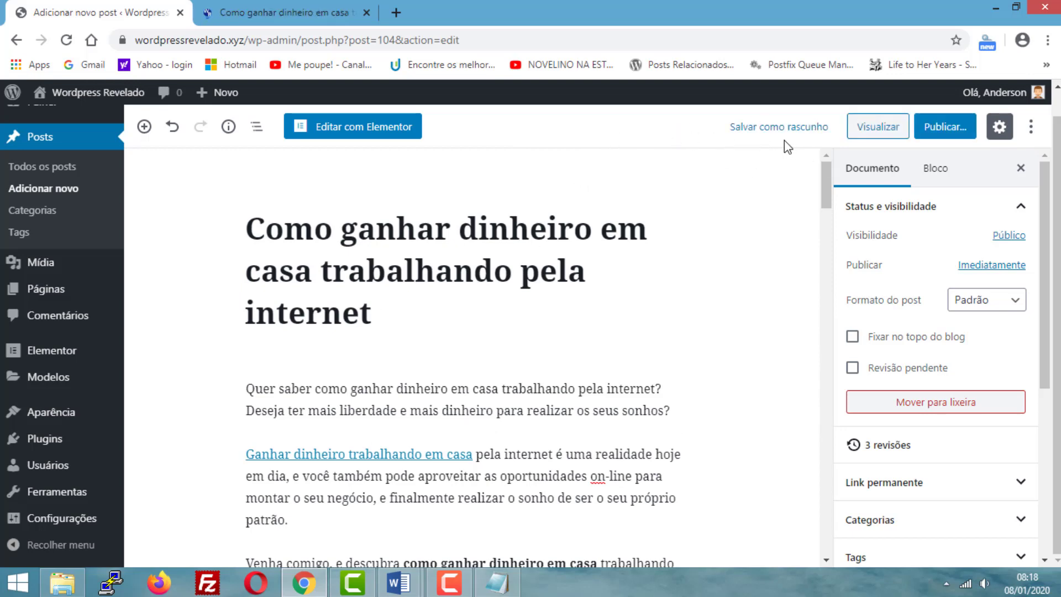
left_click(248, 11)
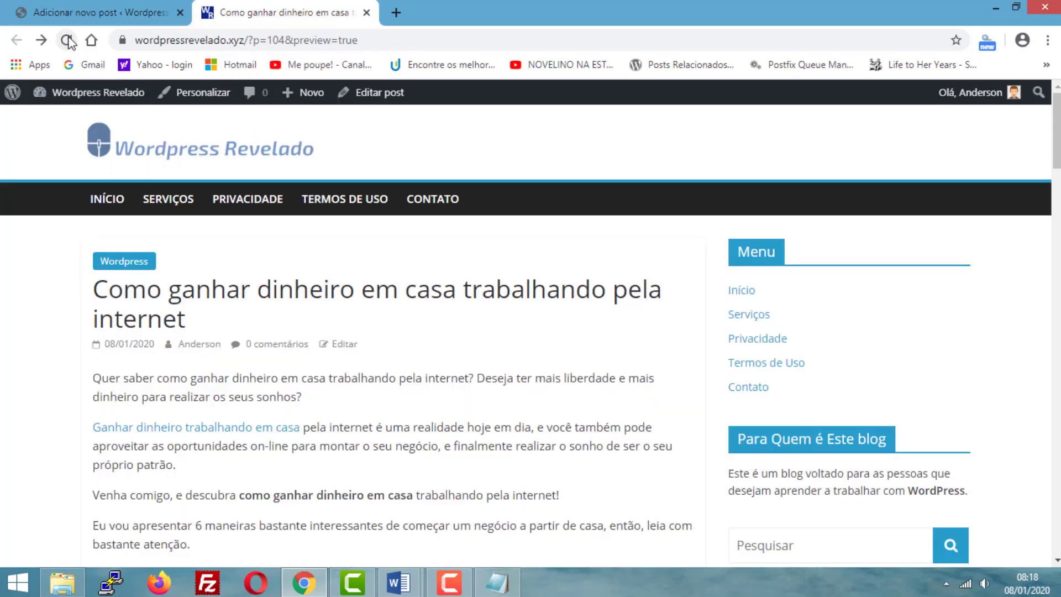
left_click(66, 40)
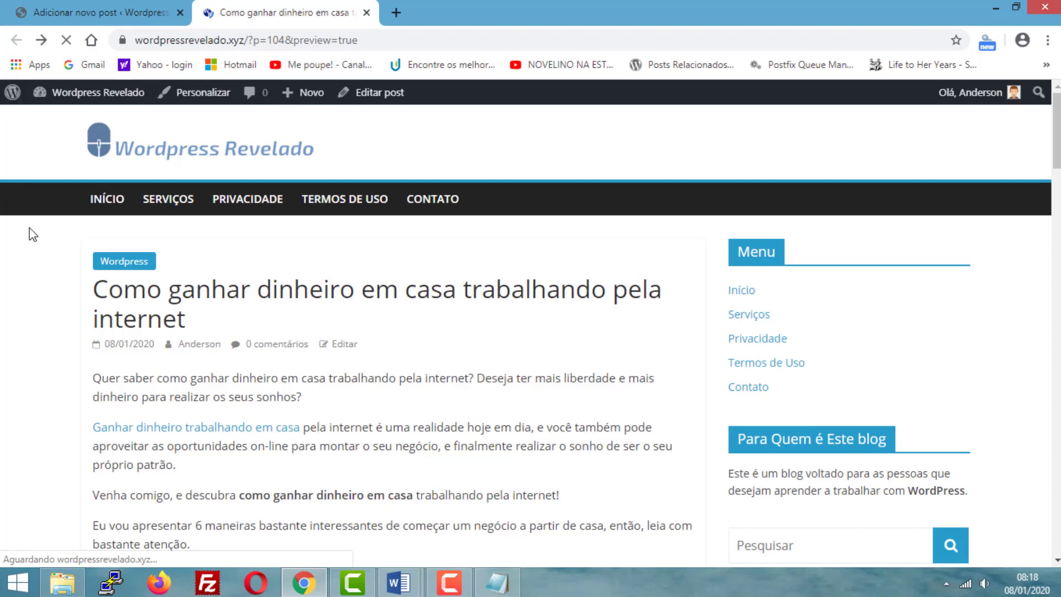
scroll(33, 235, "down", 6)
scroll(34, 265, "down", 3)
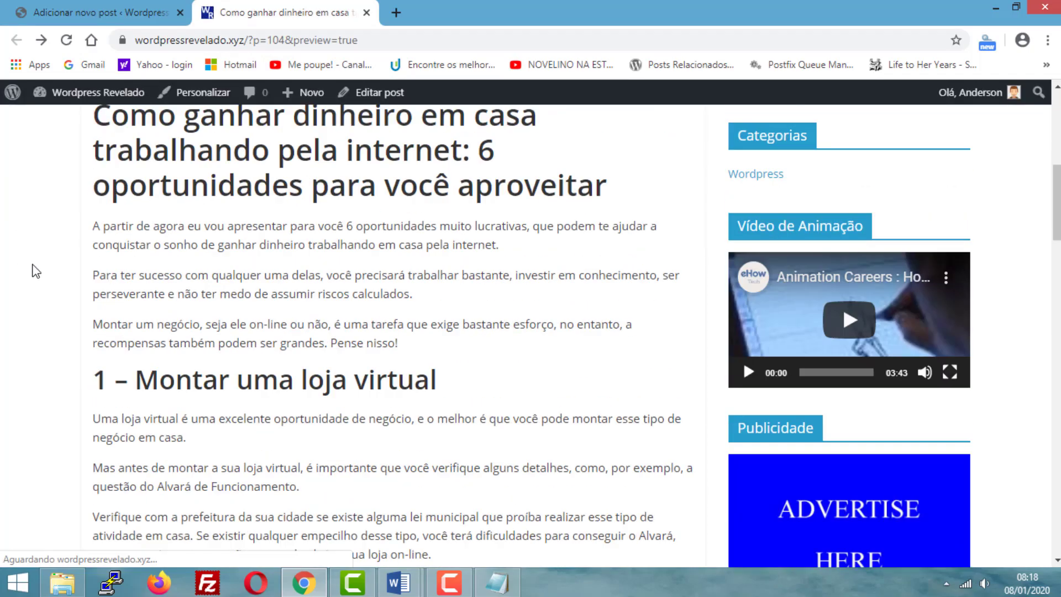
scroll(35, 271, "down", 10)
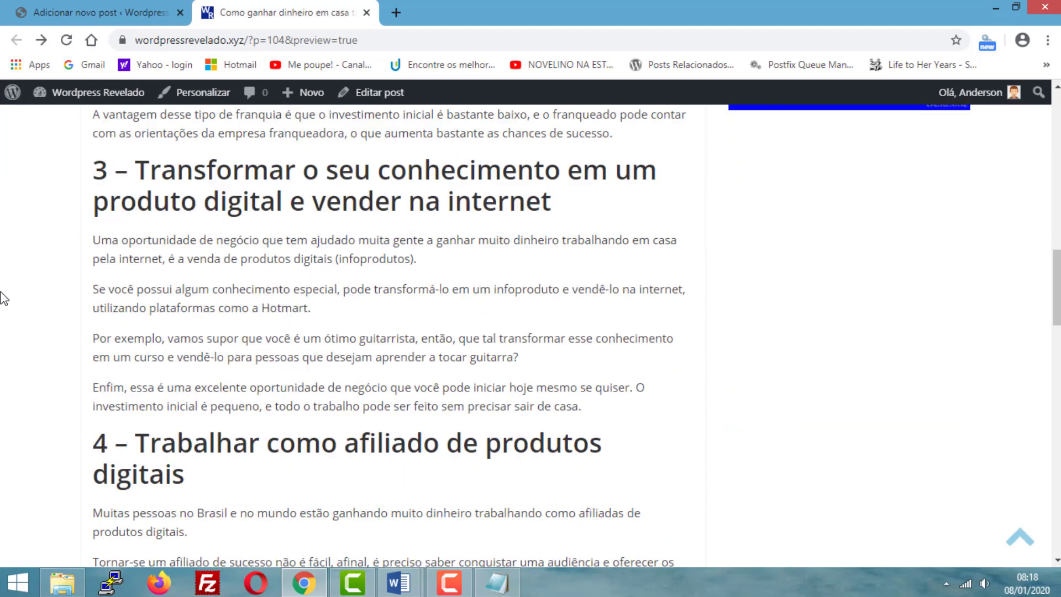
scroll(3, 299, "down", 20)
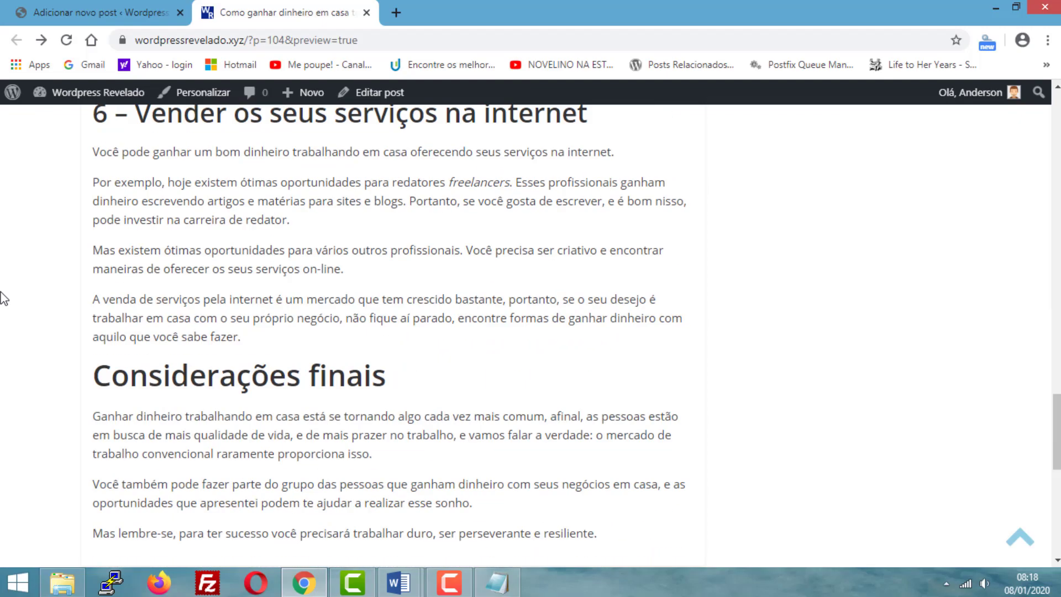
scroll(3, 299, "down", 3)
scroll(337, 426, "up", 11)
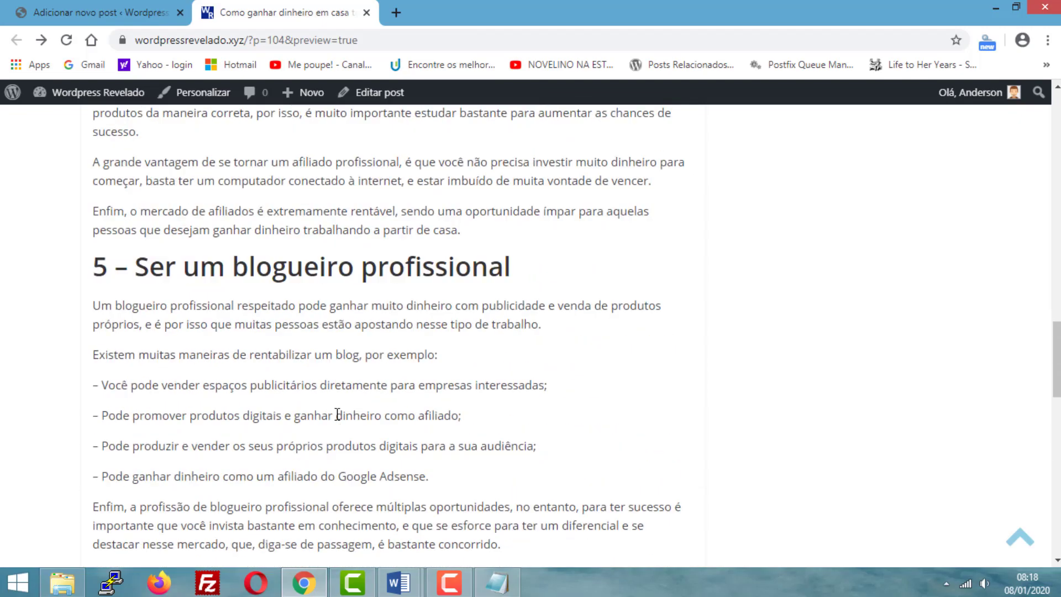
scroll(337, 415, "up", 20)
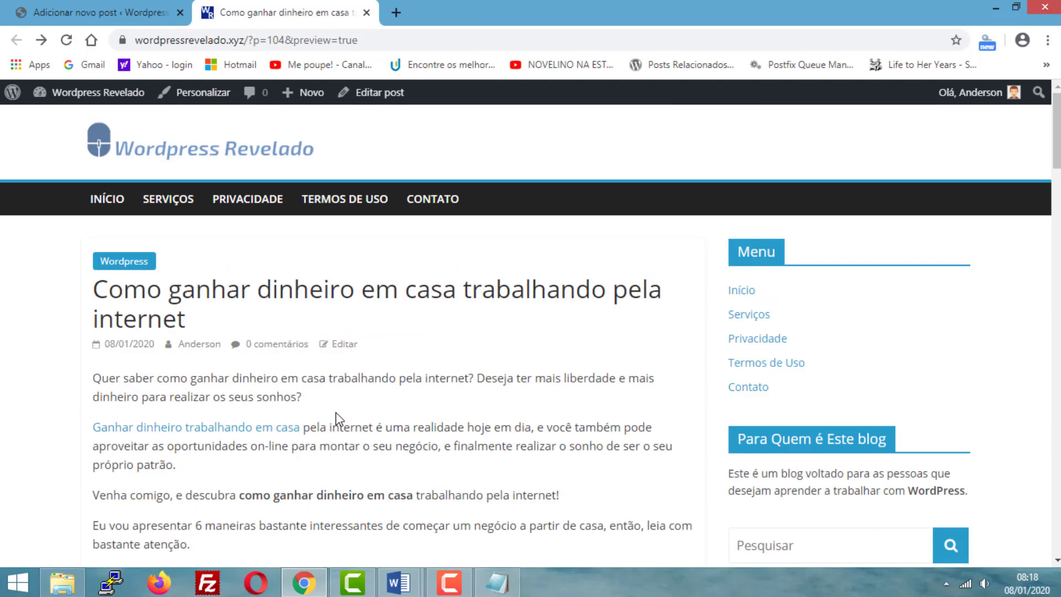
- Return to the post editor and review the article's title, links, headings and paragraphs from the beginning through the numbered sections
left_click(142, 6)
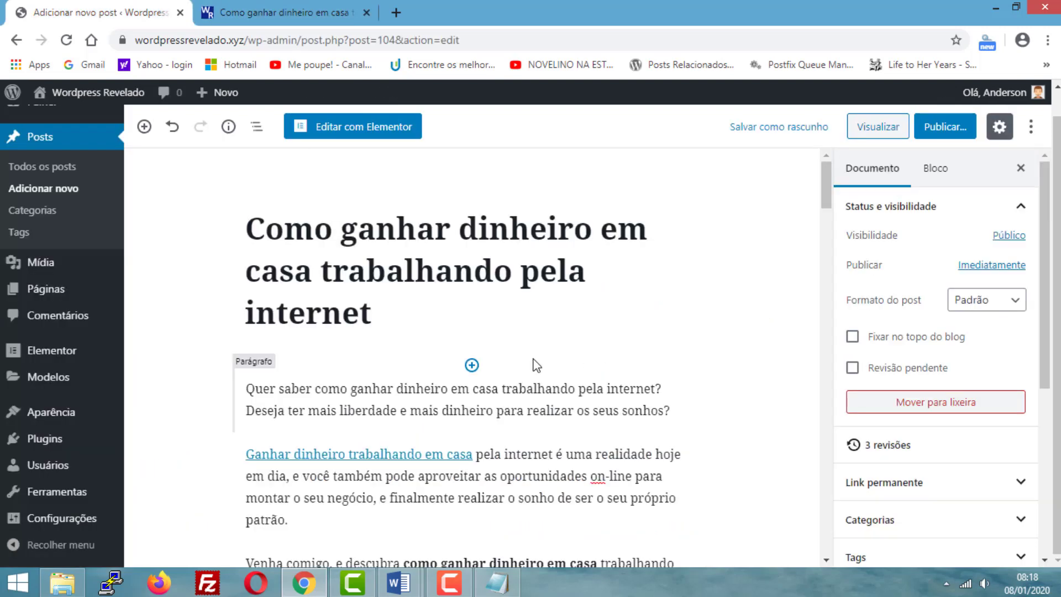
scroll(431, 354, "down", 4)
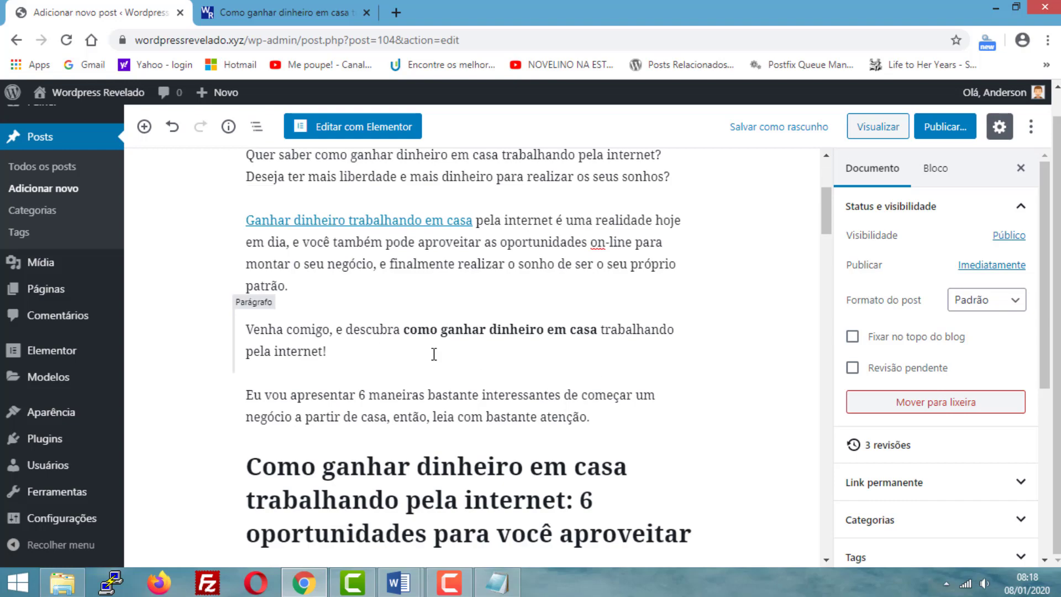
scroll(430, 352, "down", 3)
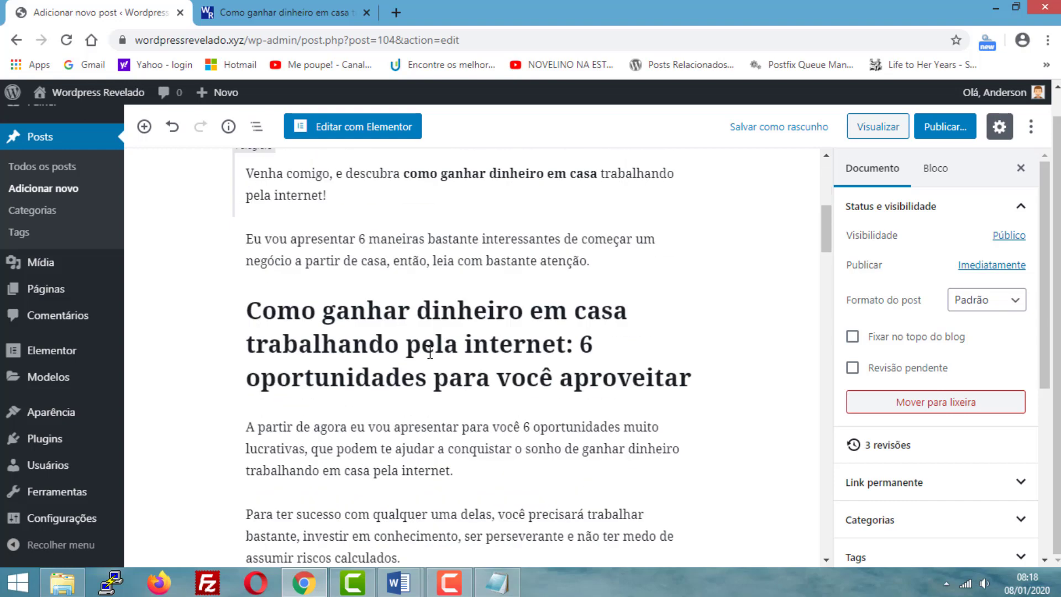
scroll(430, 353, "down", 5)
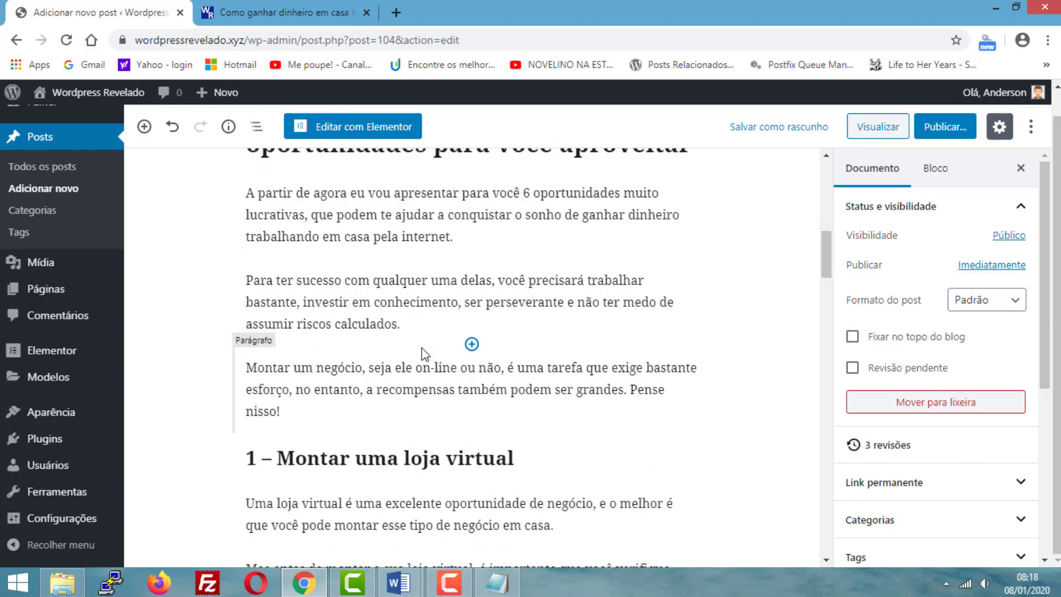
scroll(357, 323, "up", 3)
scroll(357, 324, "up", 8)
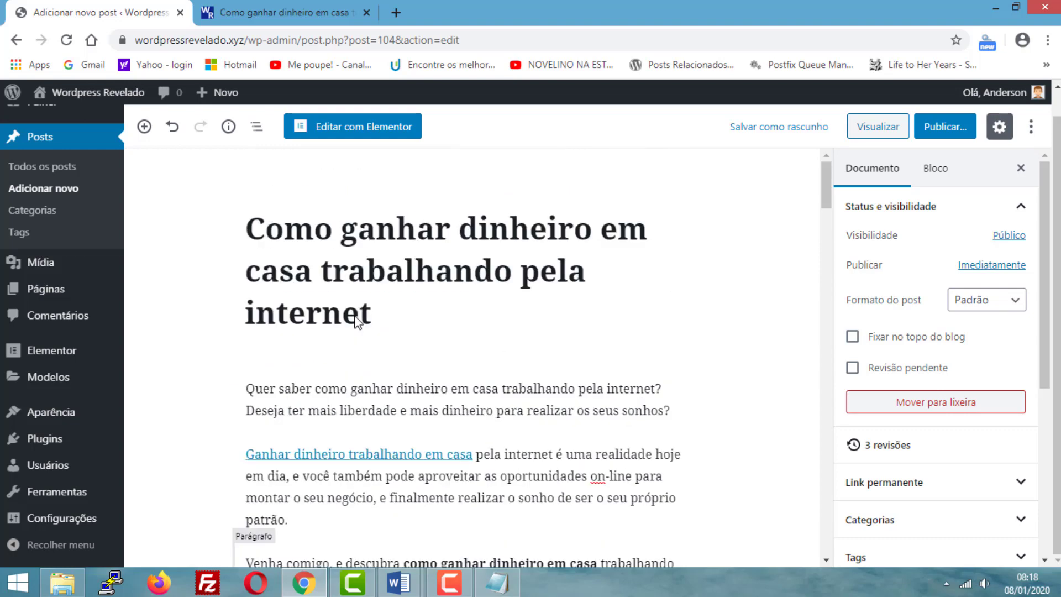
scroll(357, 323, "down", 5)
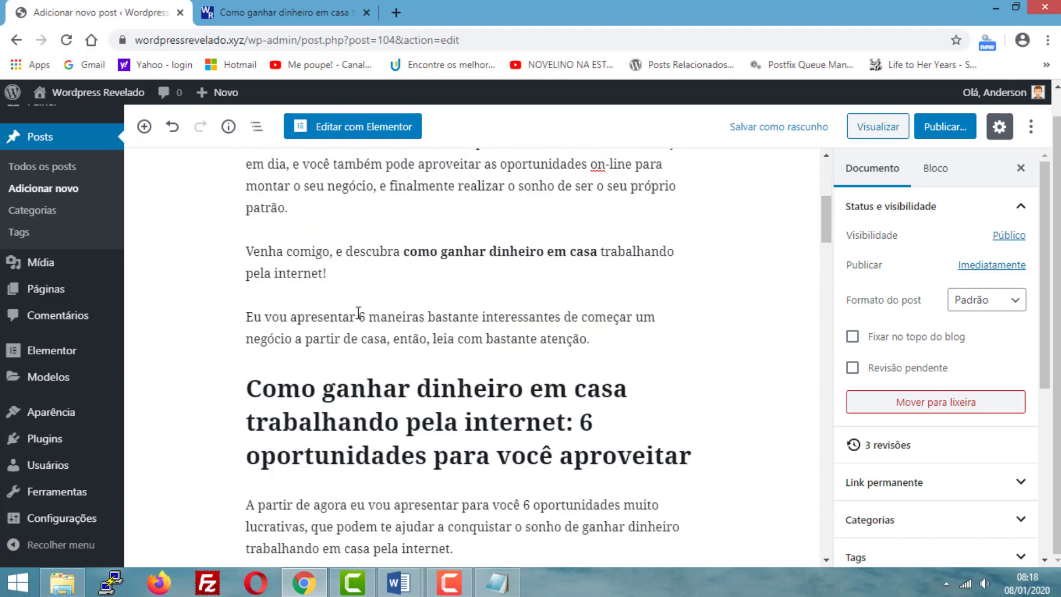
scroll(358, 313, "down", 10)
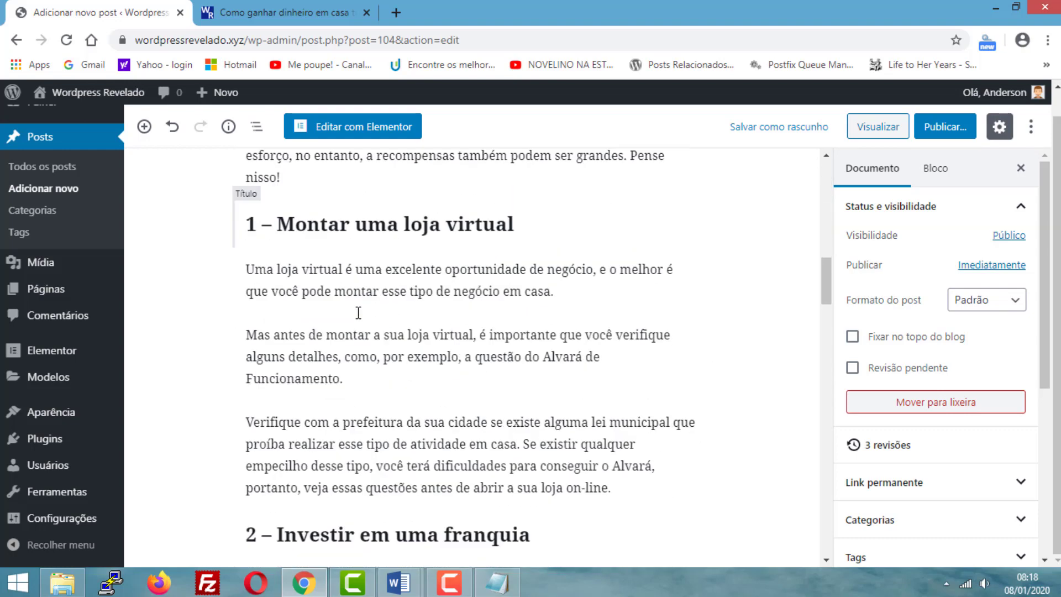
scroll(358, 313, "down", 13)
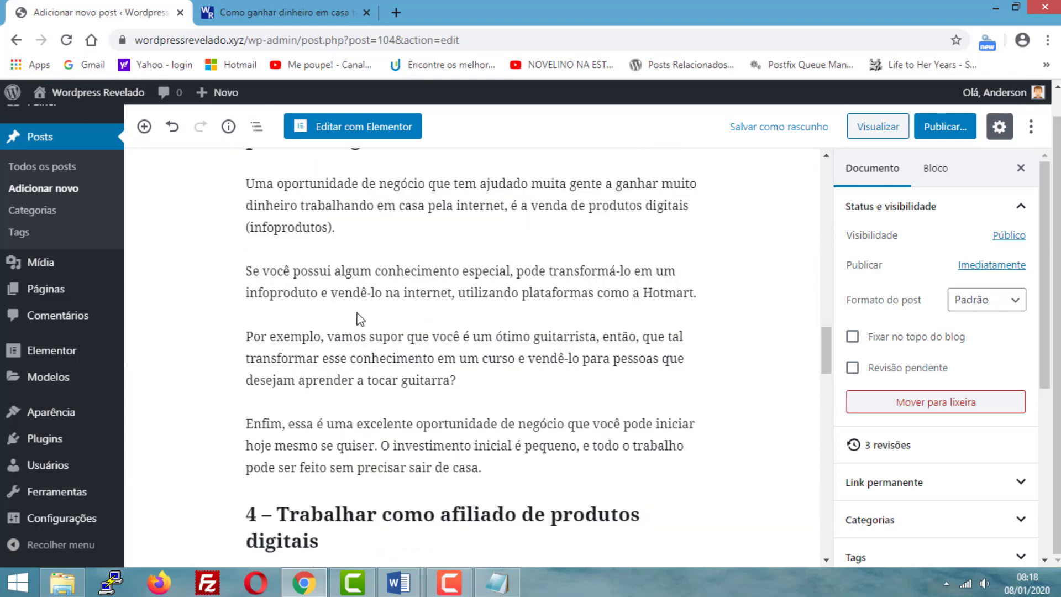
- Remove the leading dashes from the four blog monetization examples in section 5 and transform those paragraphs into one bulleted list
scroll(358, 320, "down", 13)
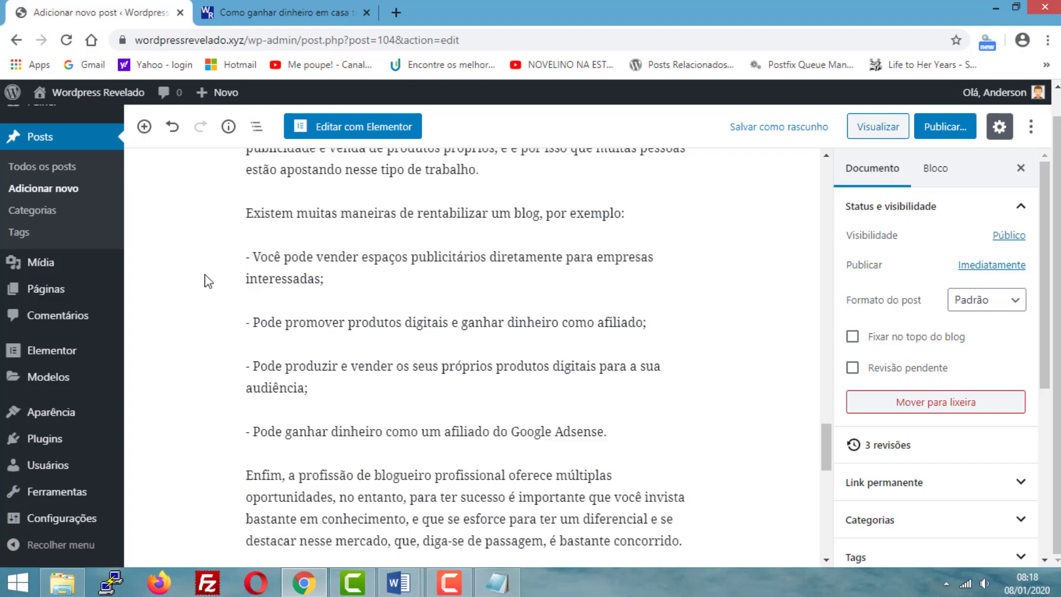
left_click(263, 255)
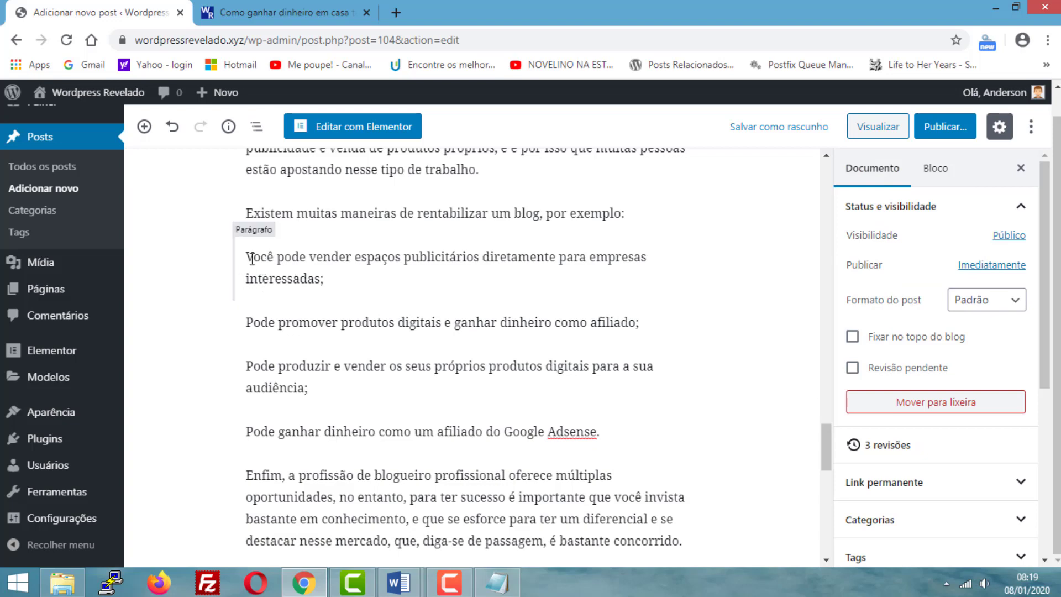
left_click_drag(247, 255, 621, 432)
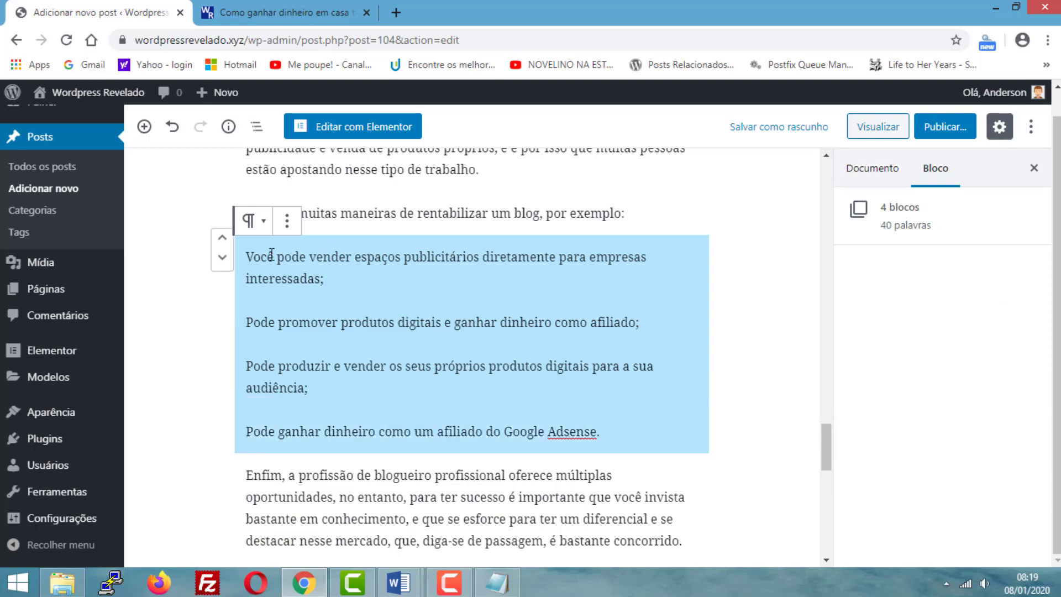
left_click(255, 223)
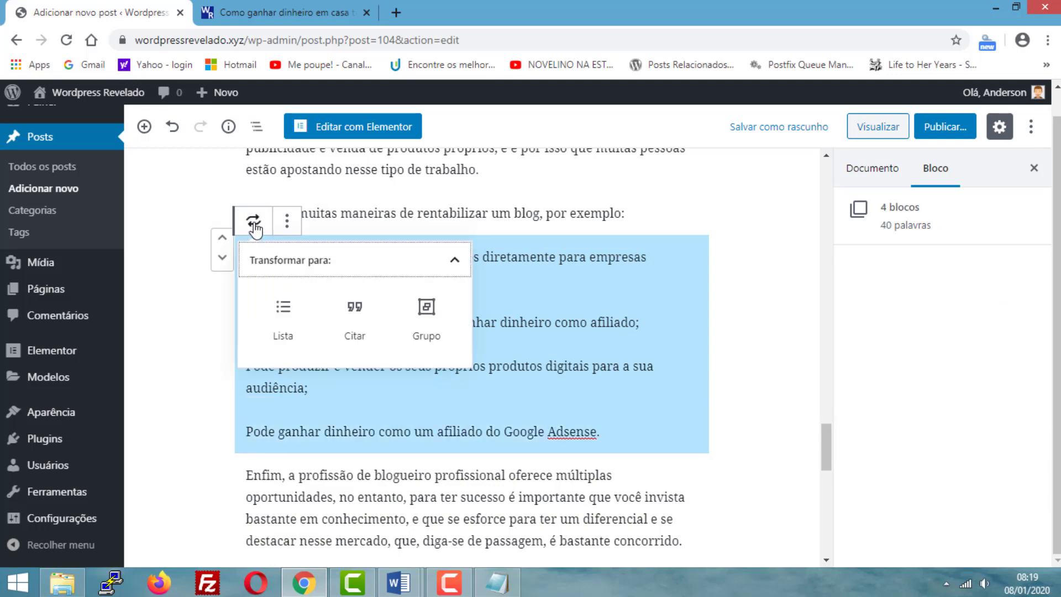
left_click(286, 328)
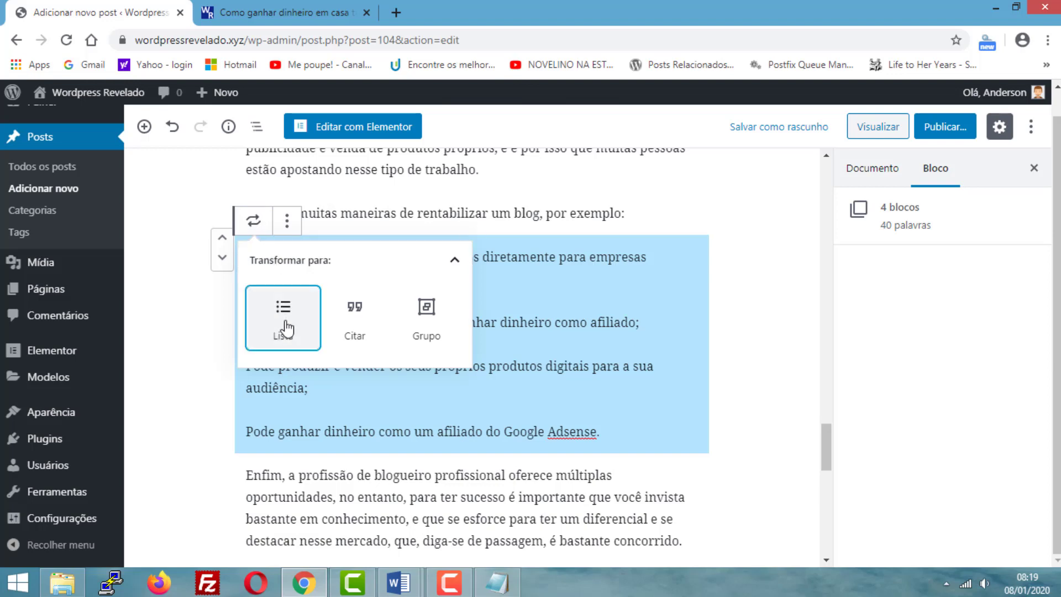
left_click(286, 327)
left_click(761, 345)
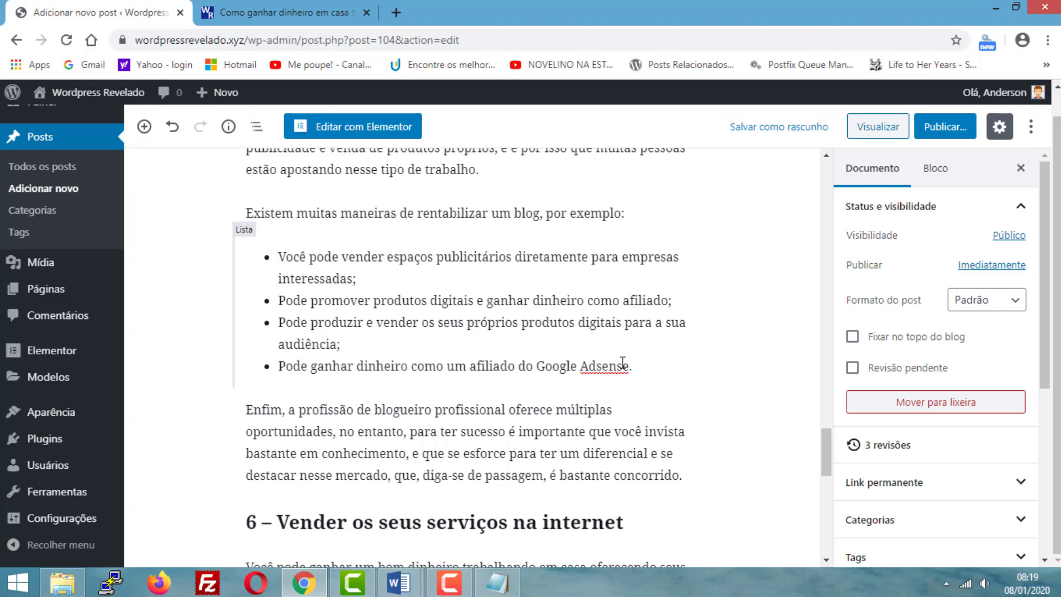
- Save the post as a draft and reload its preview to check the bulleted list under "5 – Ser um blogueiro profissional"
scroll(623, 362, "down", 4)
scroll(623, 361, "up", 5)
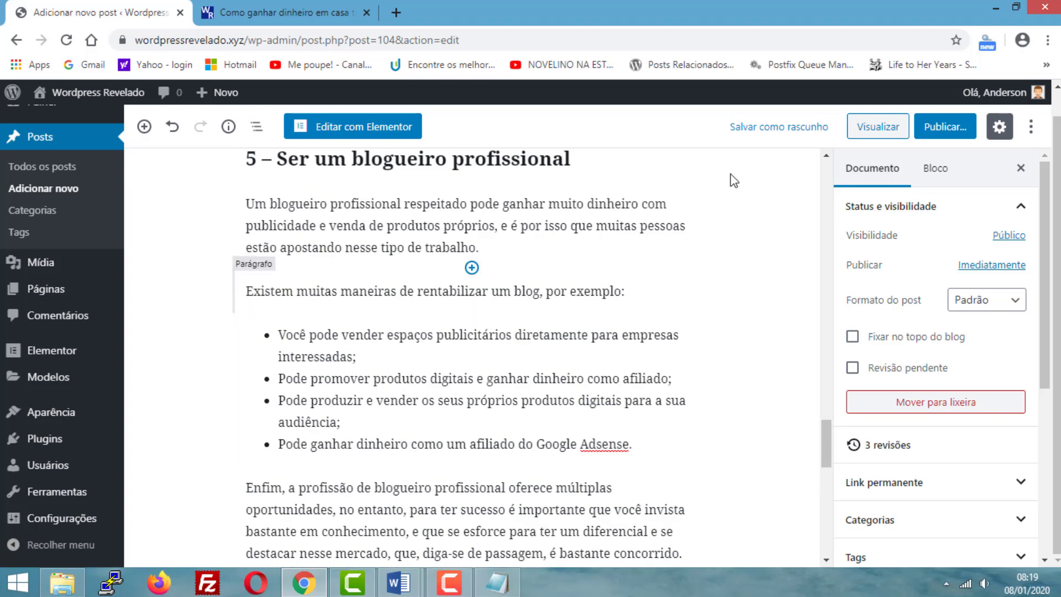
left_click(759, 131)
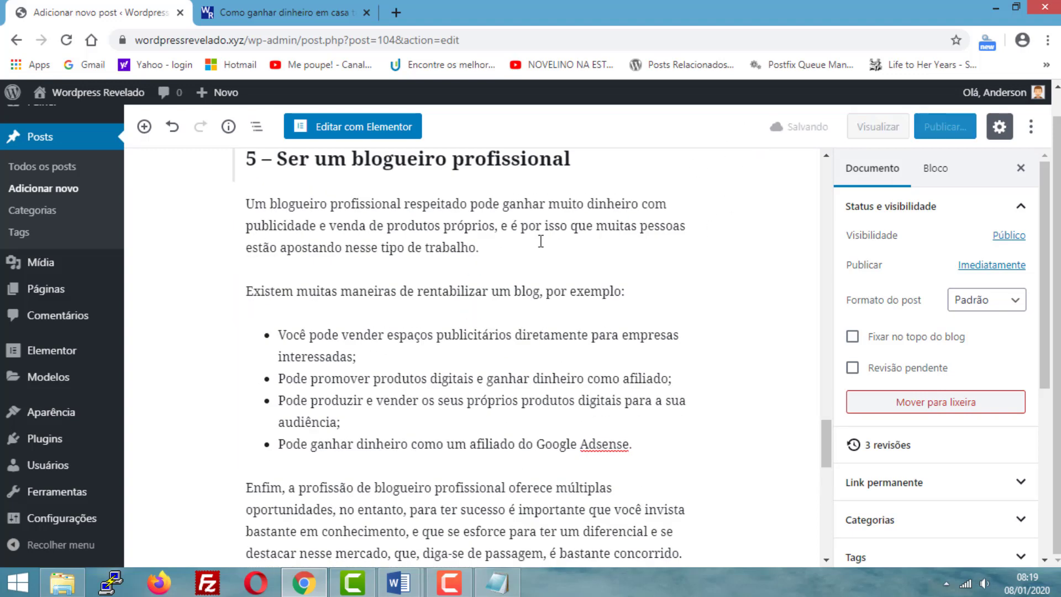
left_click(255, 13)
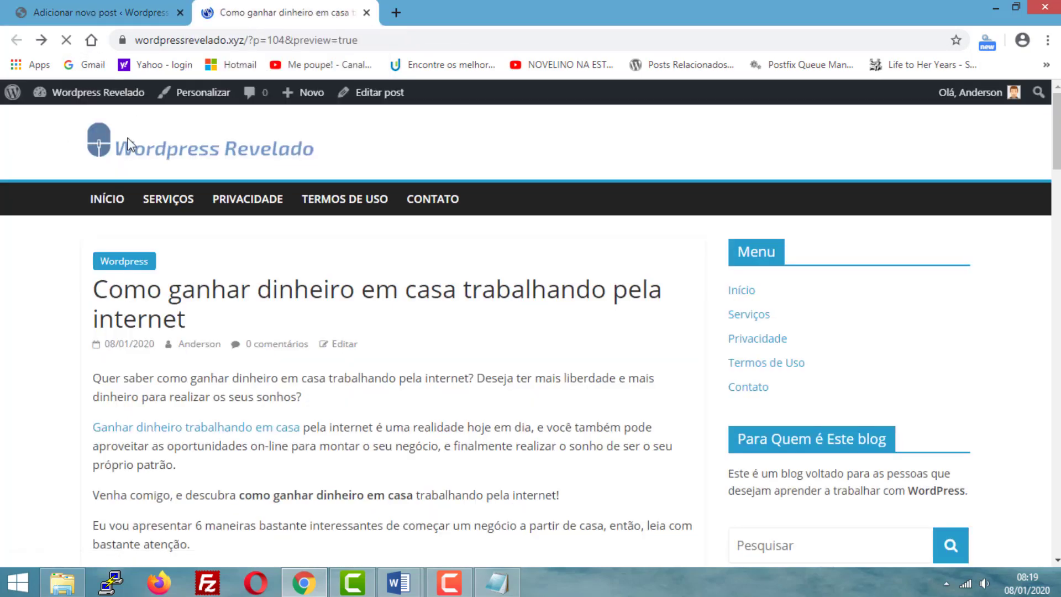
scroll(504, 260, "down", 20)
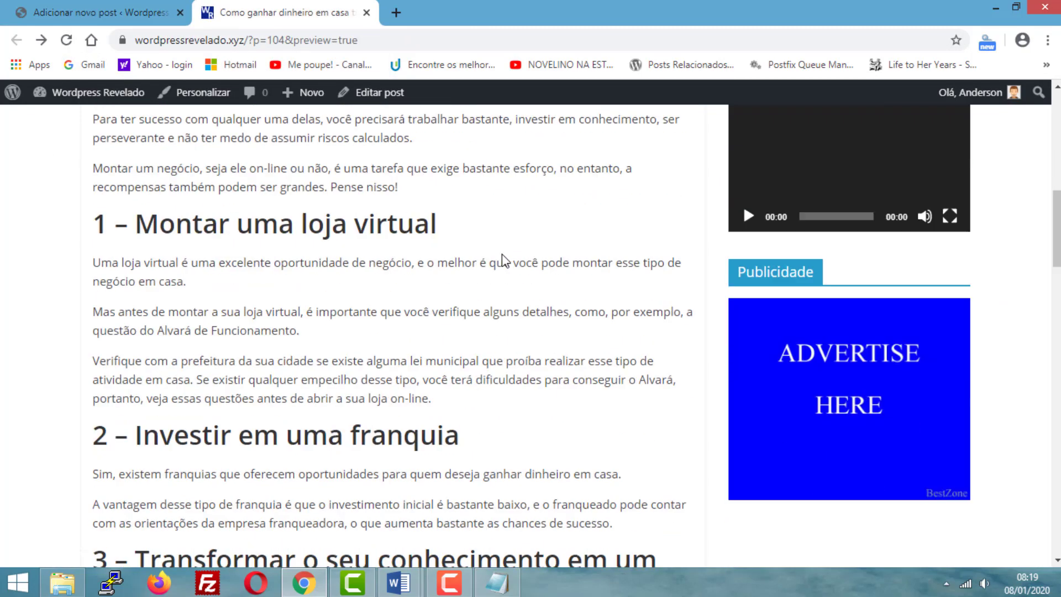
scroll(503, 260, "down", 7)
scroll(168, 254, "up", 3)
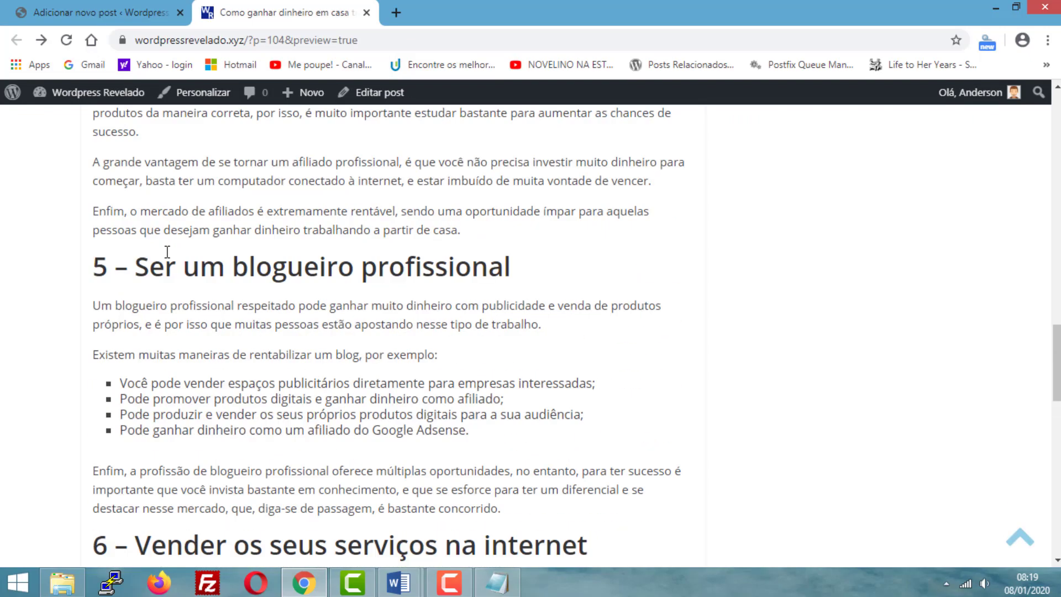
left_click(64, 9)
left_click(255, 12)
scroll(462, 398, "up", 20)
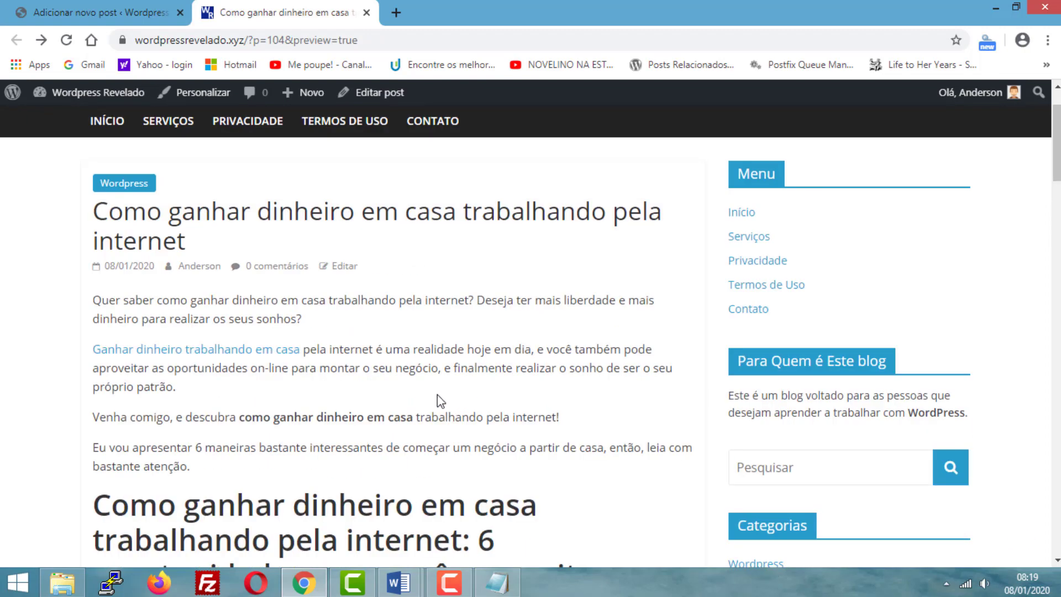
- Return to the post editor and locate the heading "Como ganhar dinheiro em casa trabalhando pela internet: 6 oportunidades para você aproveitar"
left_click(47, 11)
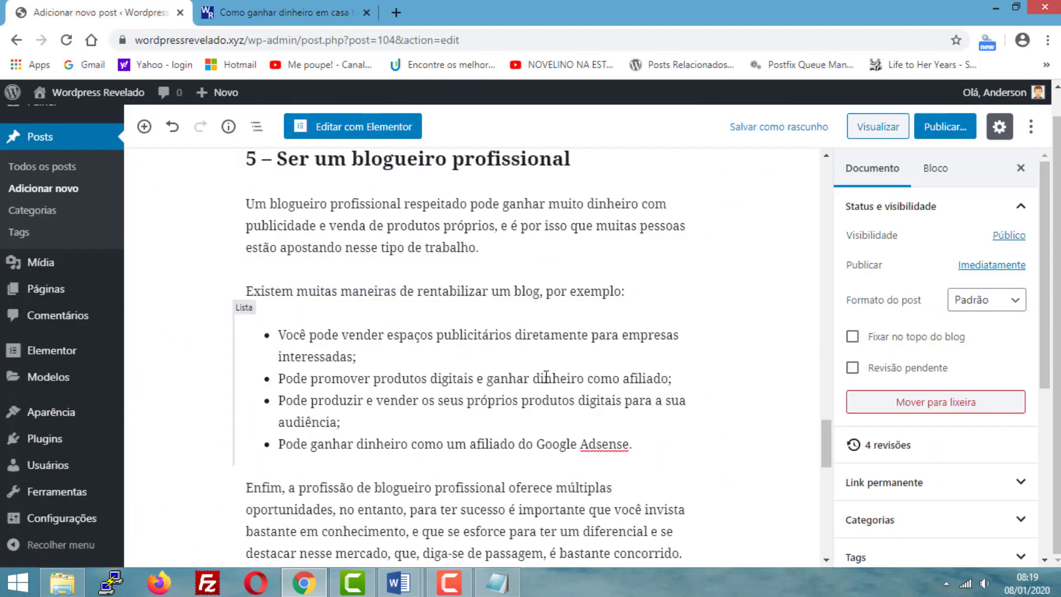
scroll(546, 376, "up", 20)
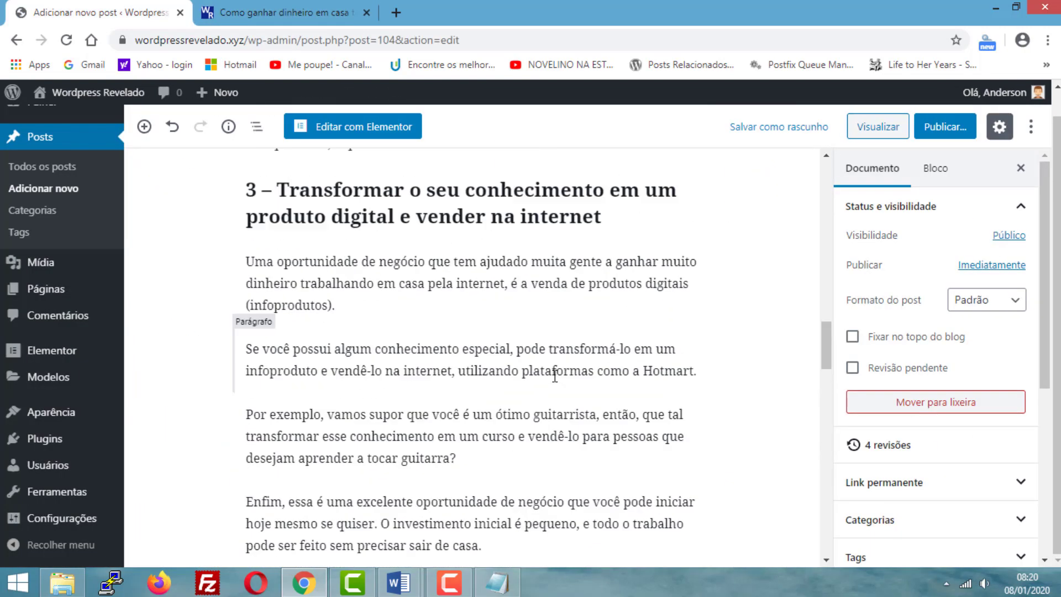
scroll(555, 376, "up", 10)
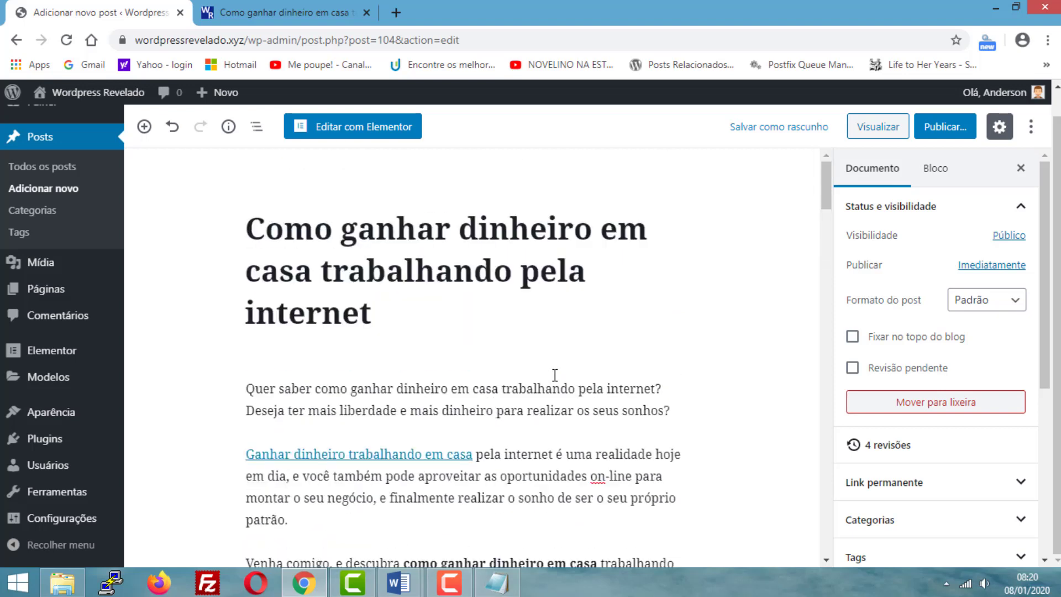
scroll(554, 375, "down", 5)
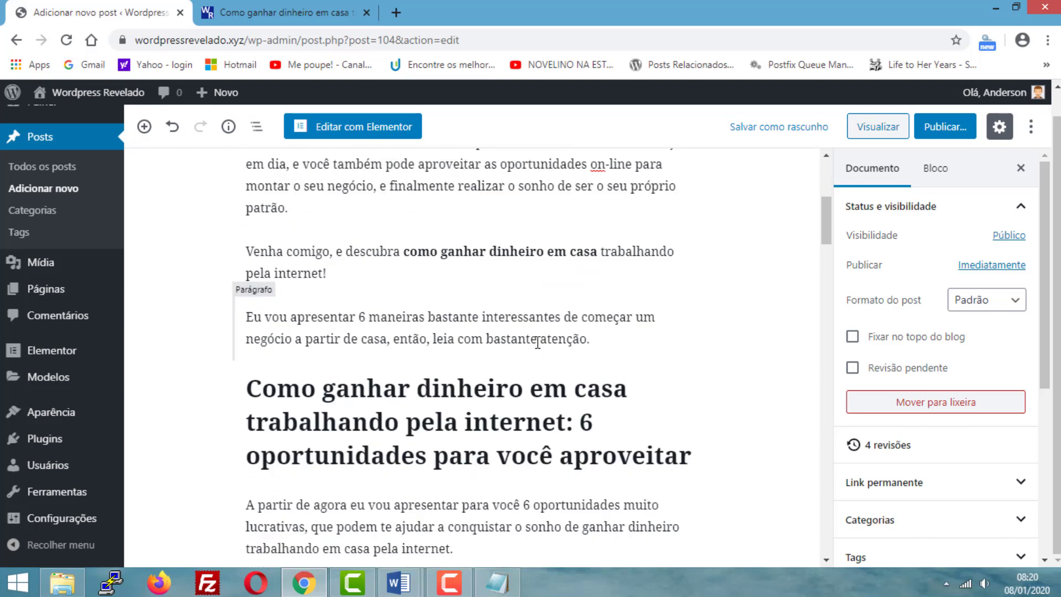
scroll(564, 351, "down", 3)
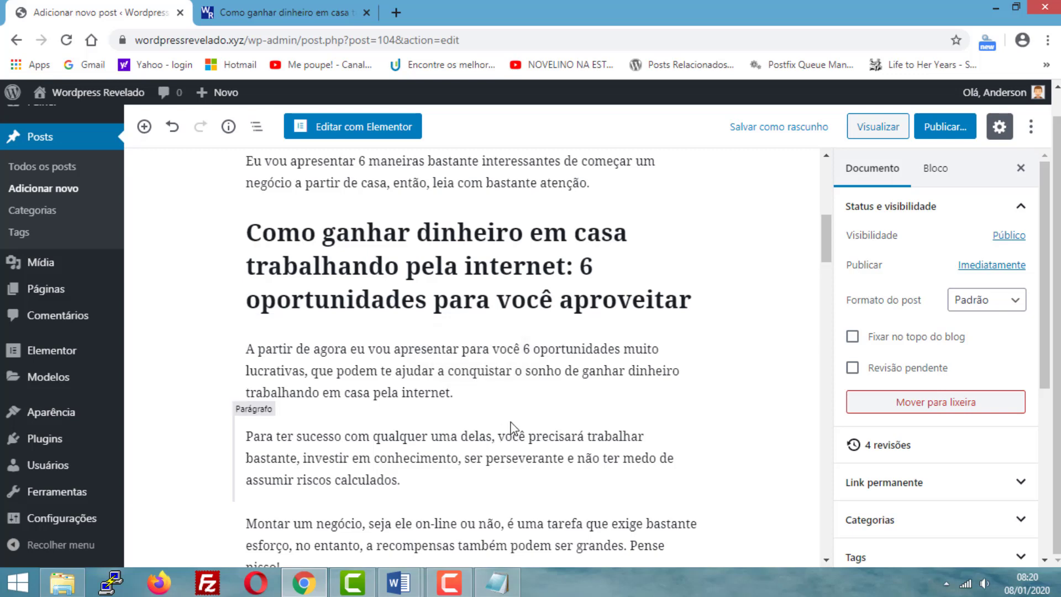
- View the image "como ganhar dinheiro em casa trabalhando via internet" in the MATERIAIS POSTAGEM folder and close the viewer
left_click(62, 582)
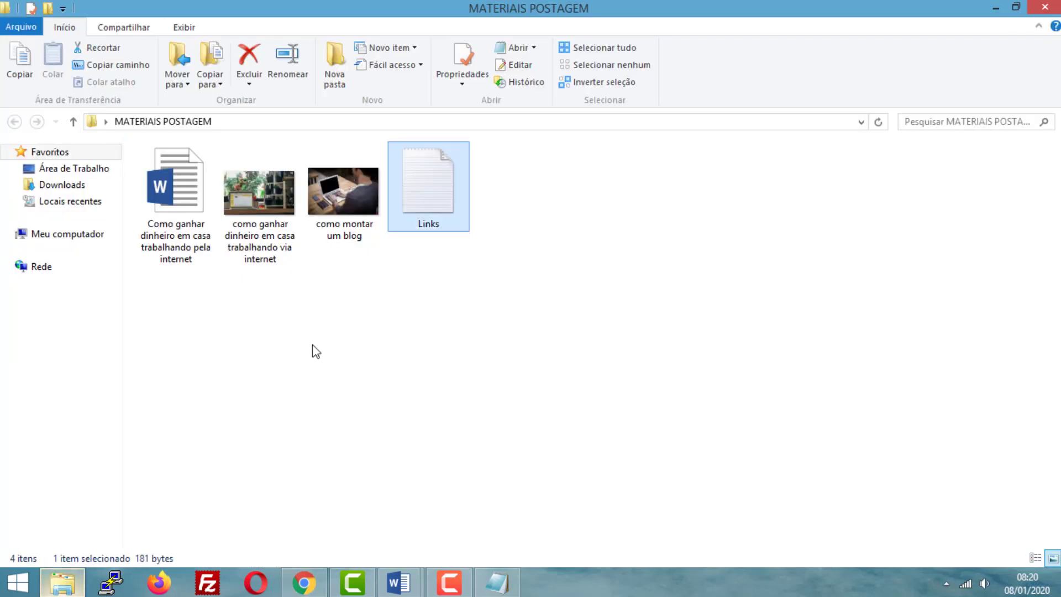
left_click(254, 203)
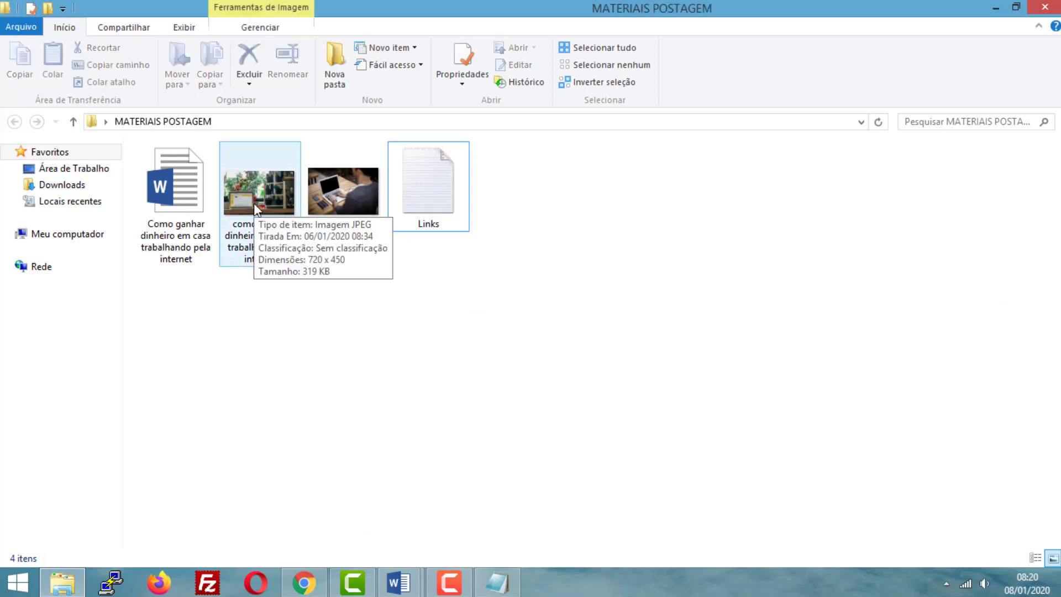
double_click(254, 203)
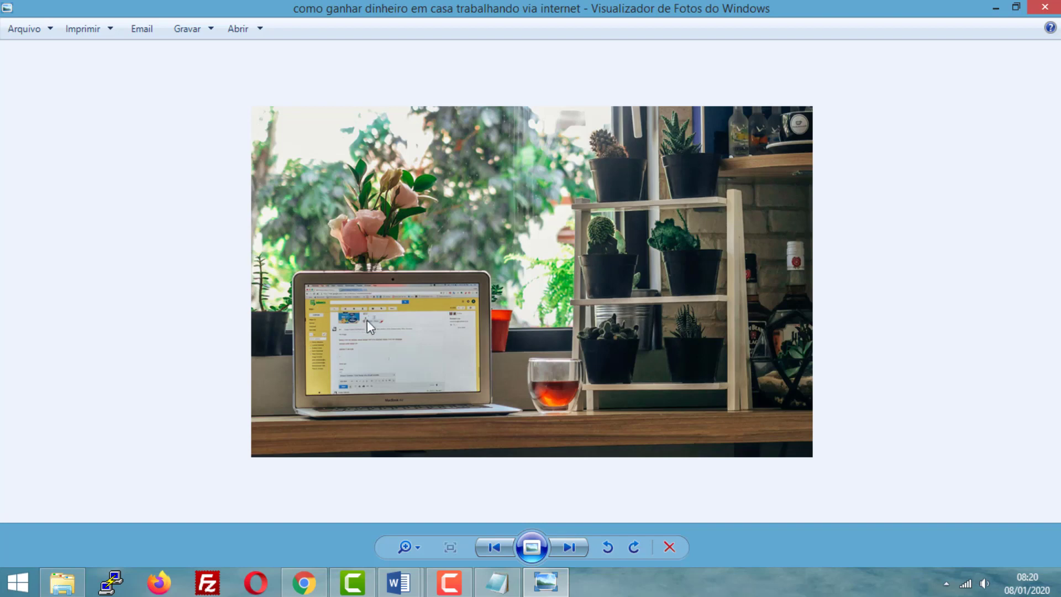
left_click(1045, 7)
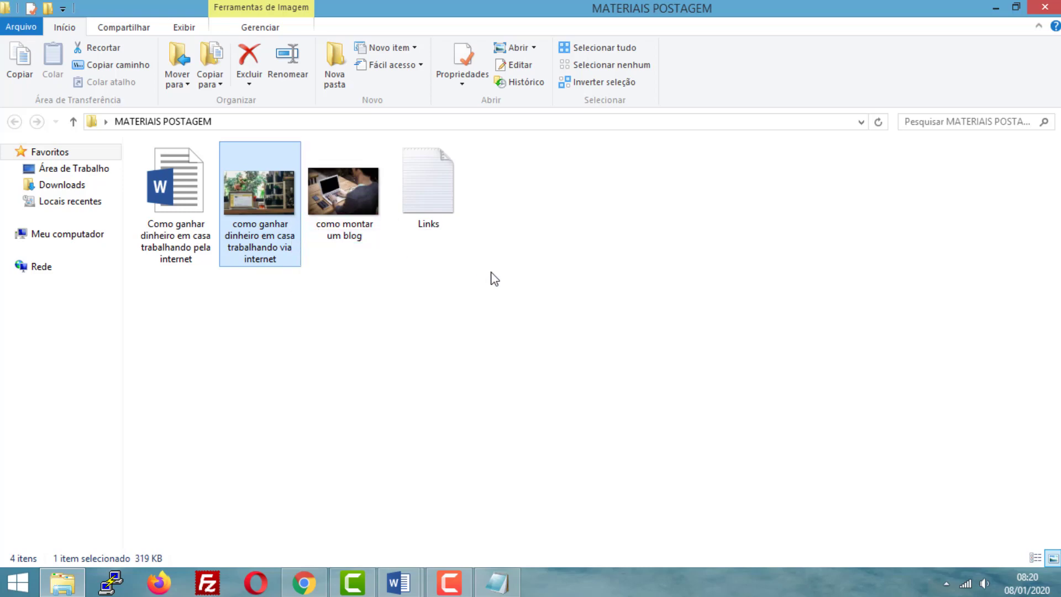
left_click(488, 299)
- Switch back to the WordPress editor in Chrome and insert an image block directly below the "6 oportunidades para você aproveitar" heading
left_click(304, 583)
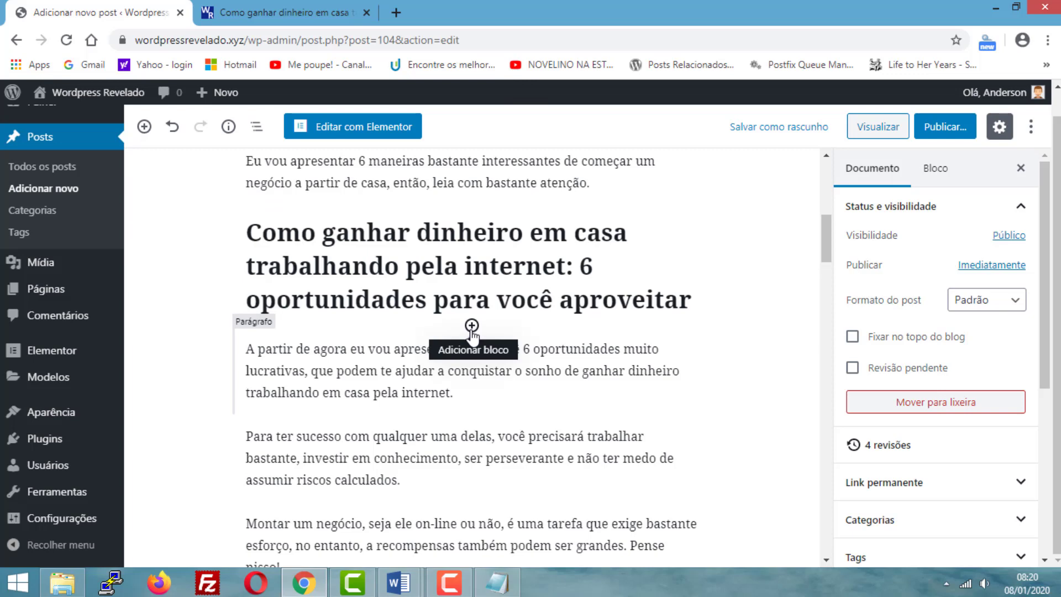
left_click(472, 327)
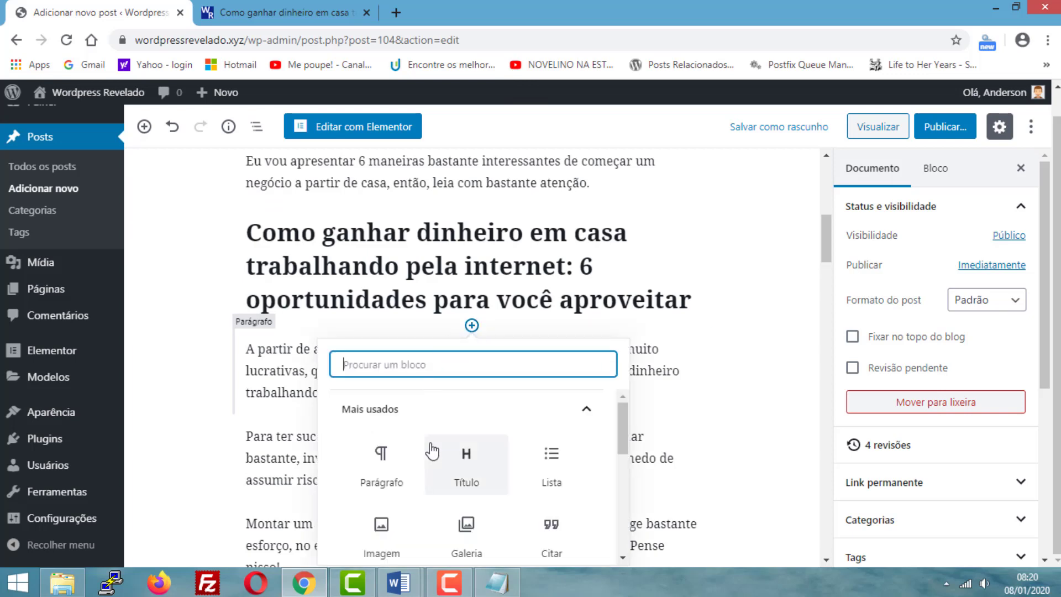
scroll(433, 452, "down", 1)
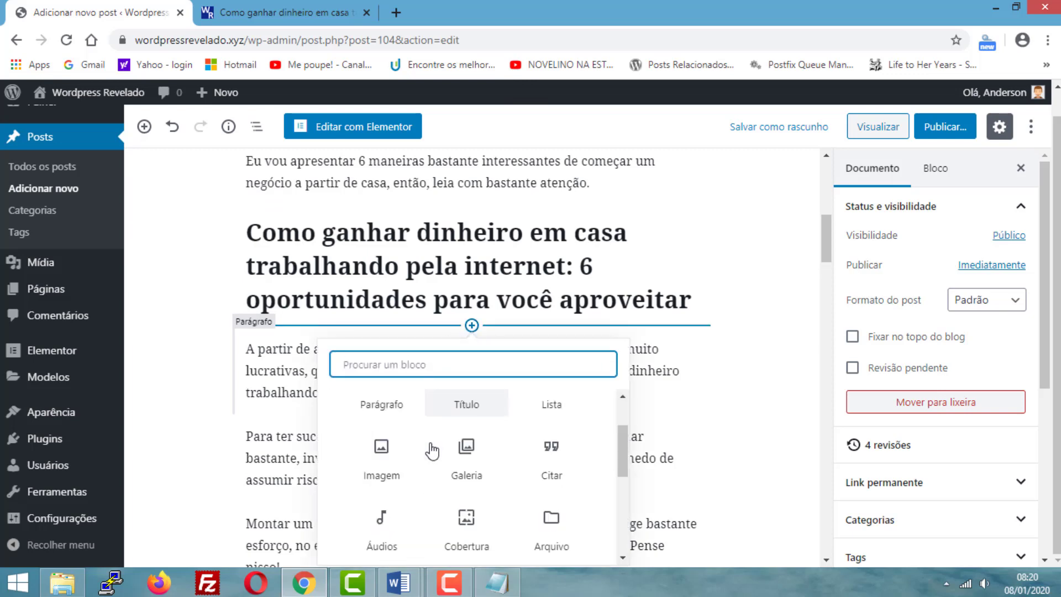
left_click(388, 467)
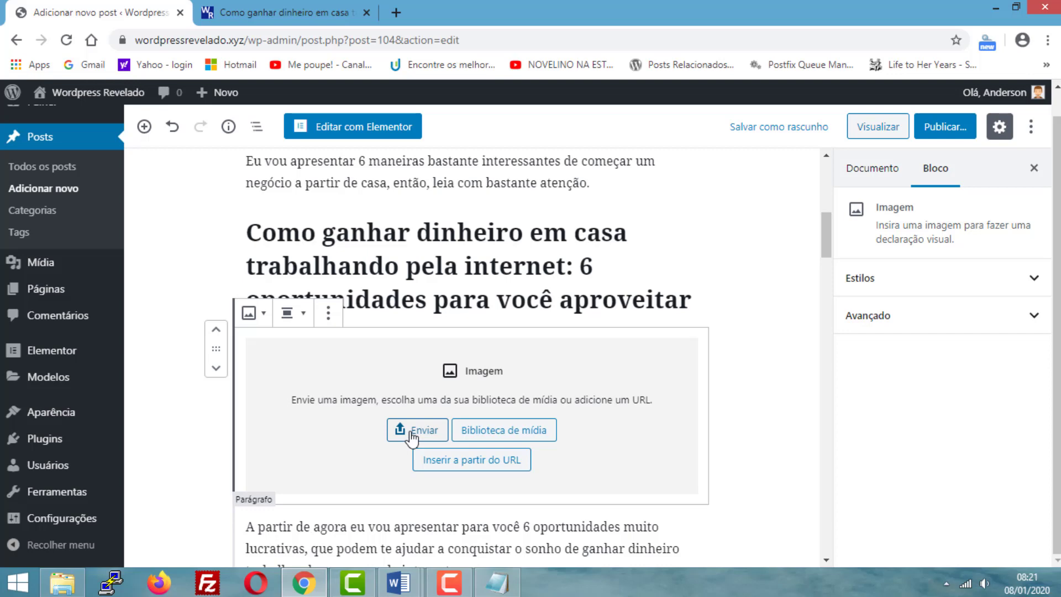
left_click(532, 440)
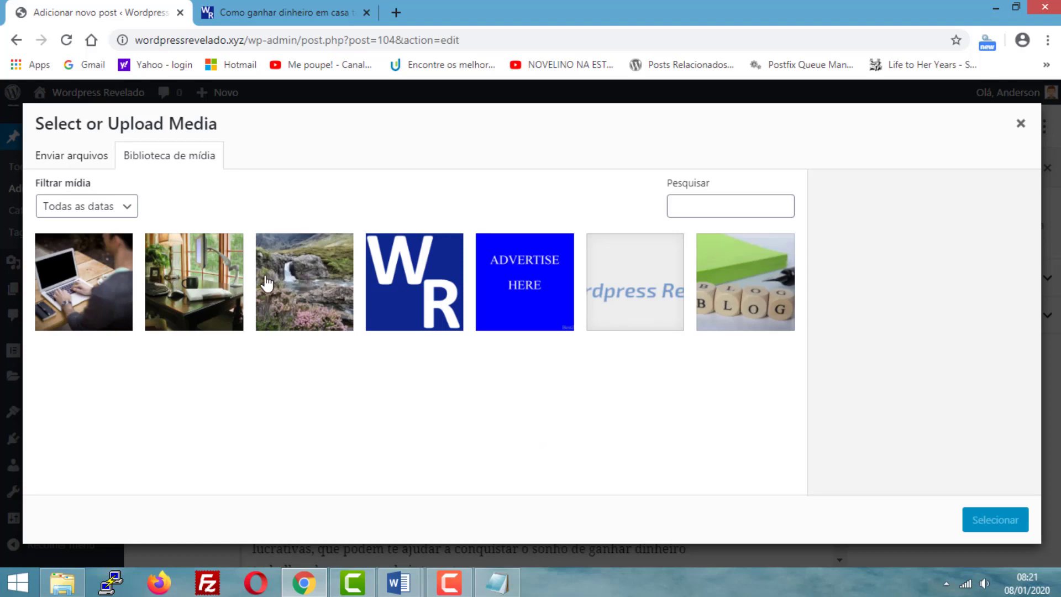
left_click(211, 282)
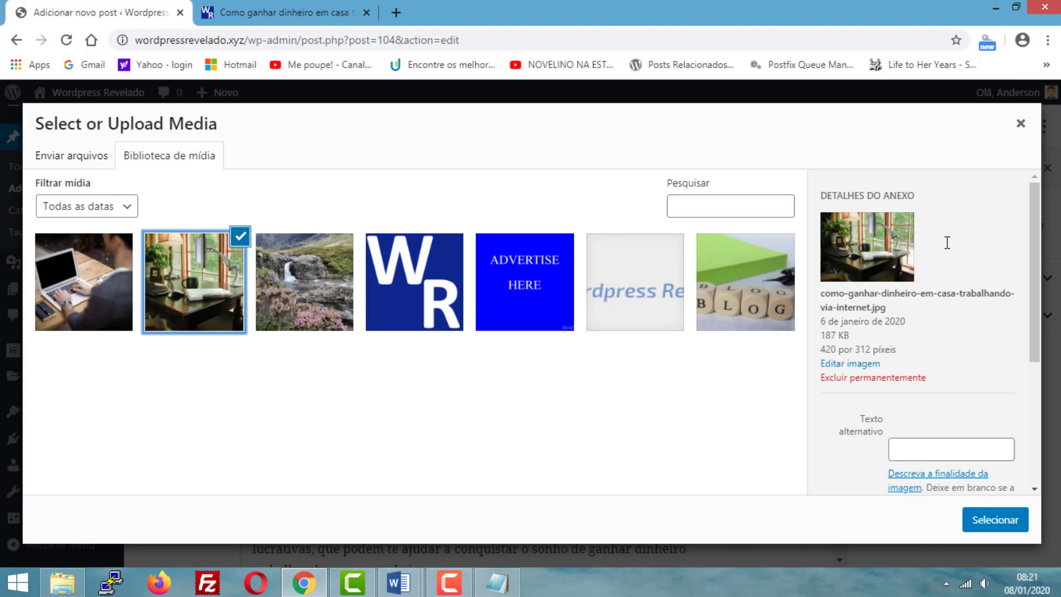
left_click(1020, 126)
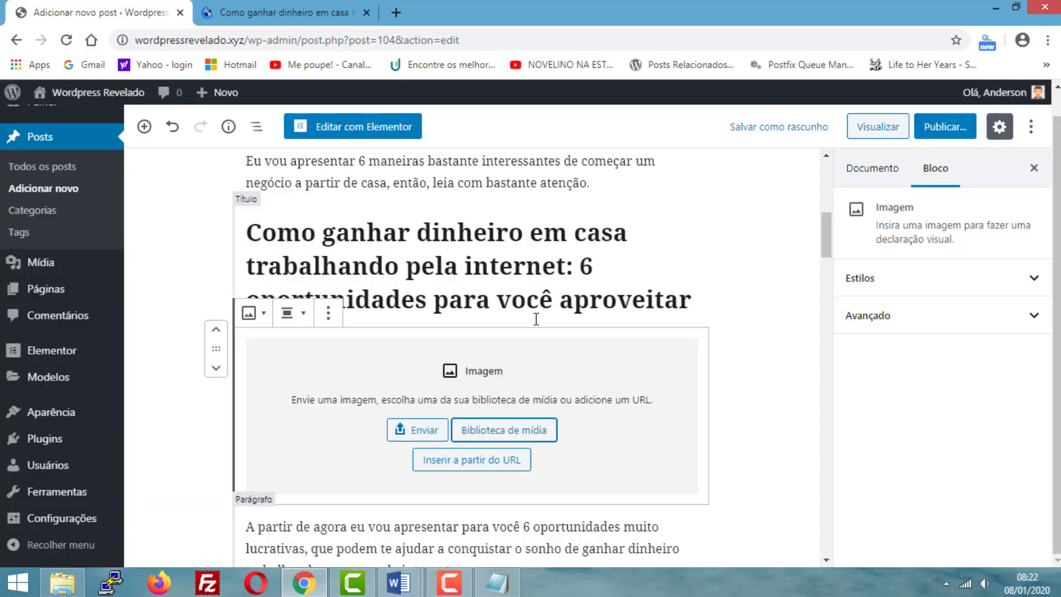
left_click(479, 473)
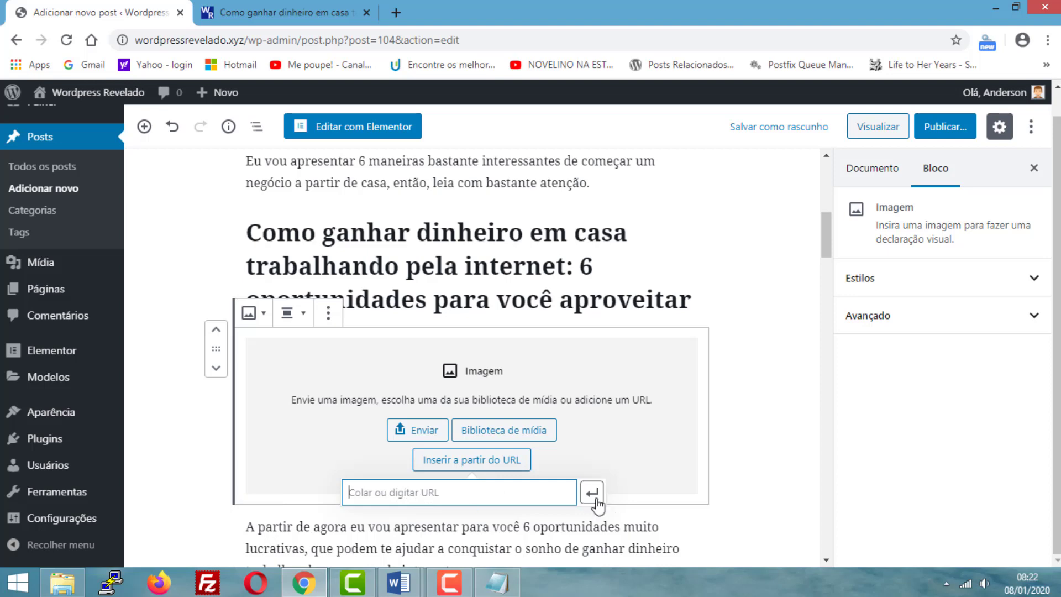
left_click(749, 414)
- Upload "como ganhar dinheiro em casa trabalhando via internet" from the MATERIAIS POSTAGEM folder into the empty image block
left_click(429, 435)
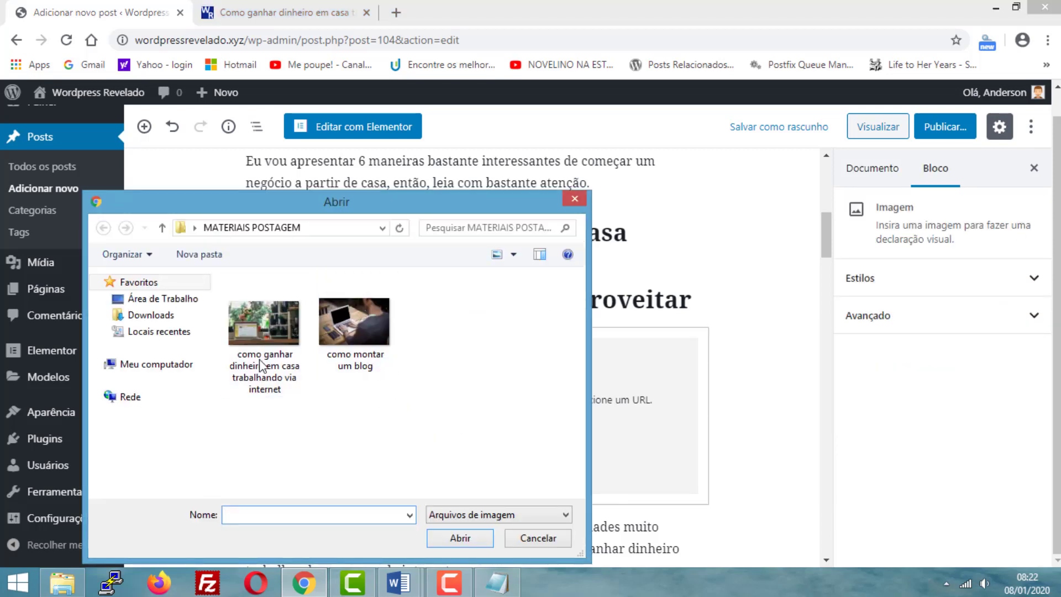
left_click(269, 320)
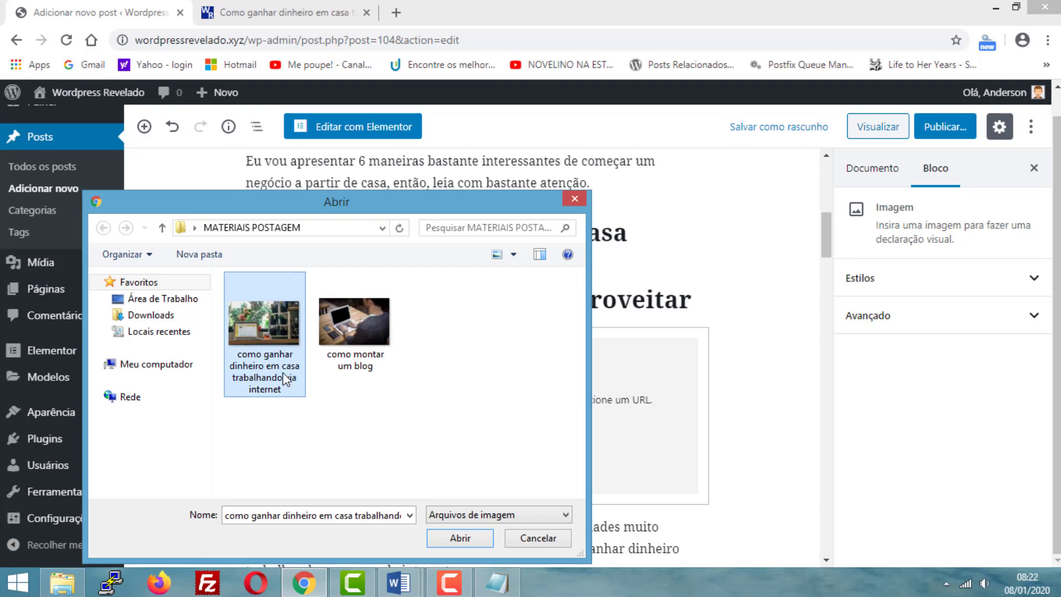
left_click(461, 538)
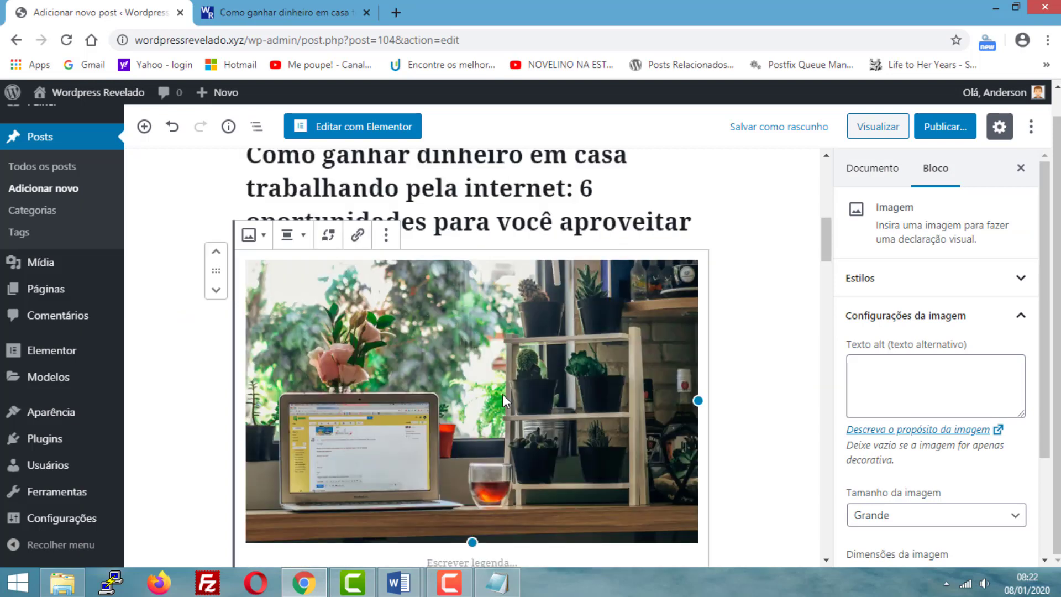
scroll(429, 317, "down", 1)
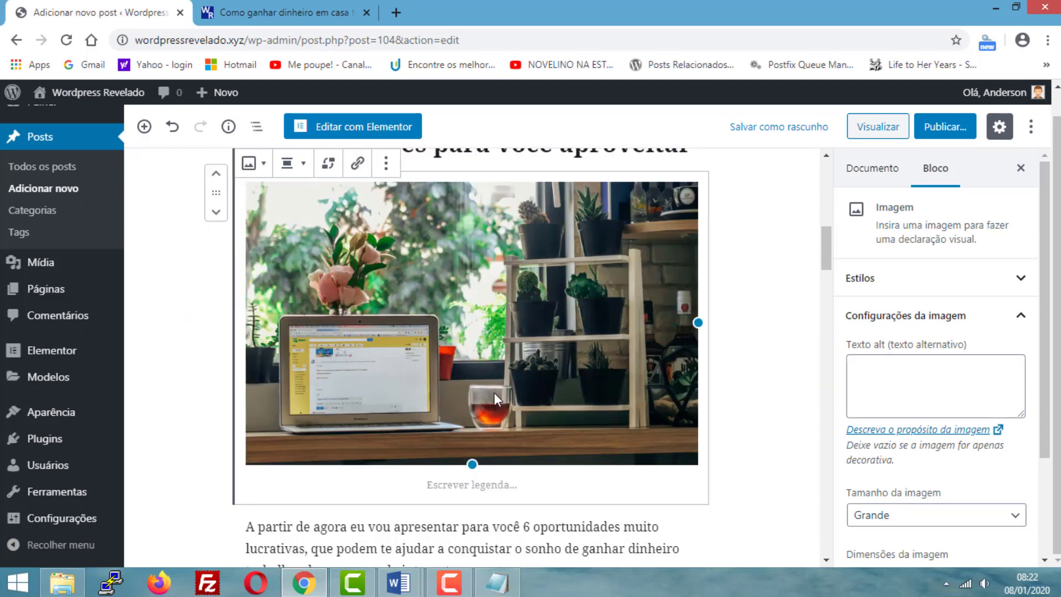
scroll(492, 377, "up", 1)
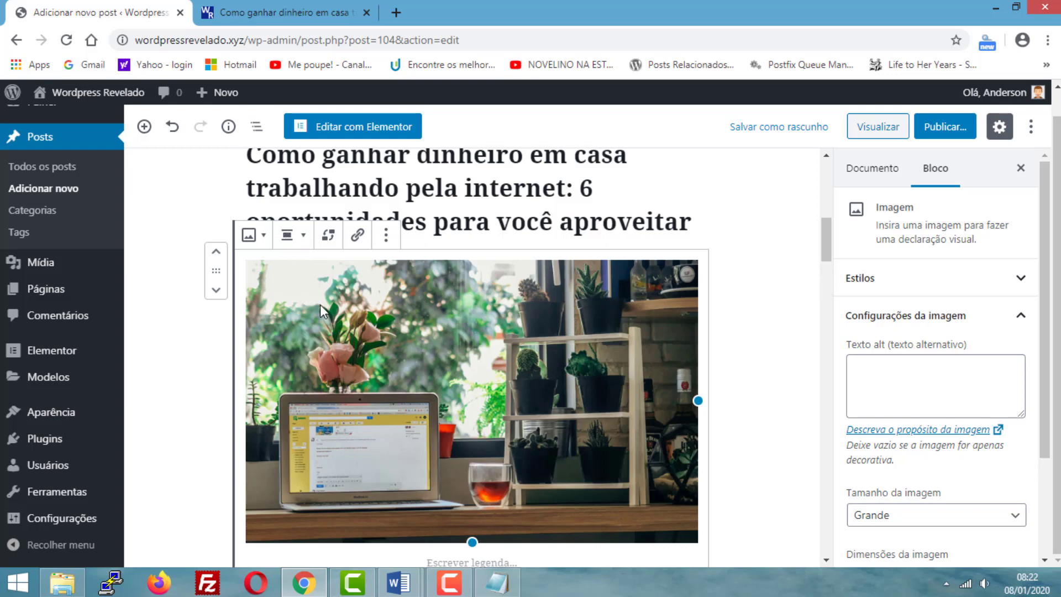
- Try the full-width alignment (Largura total) on the uploaded image and remove it again
left_click(300, 239)
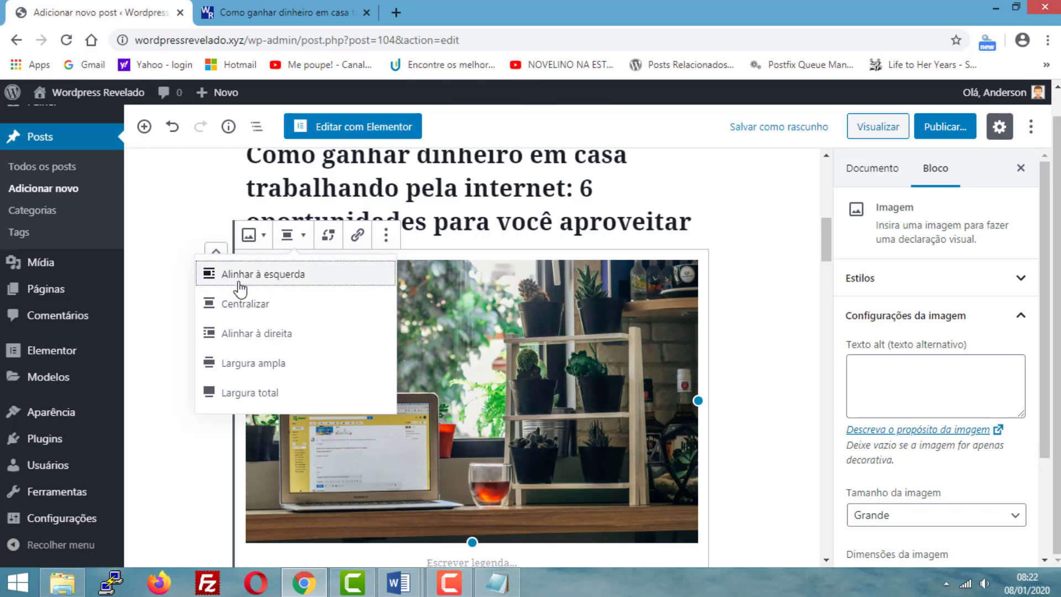
left_click(249, 393)
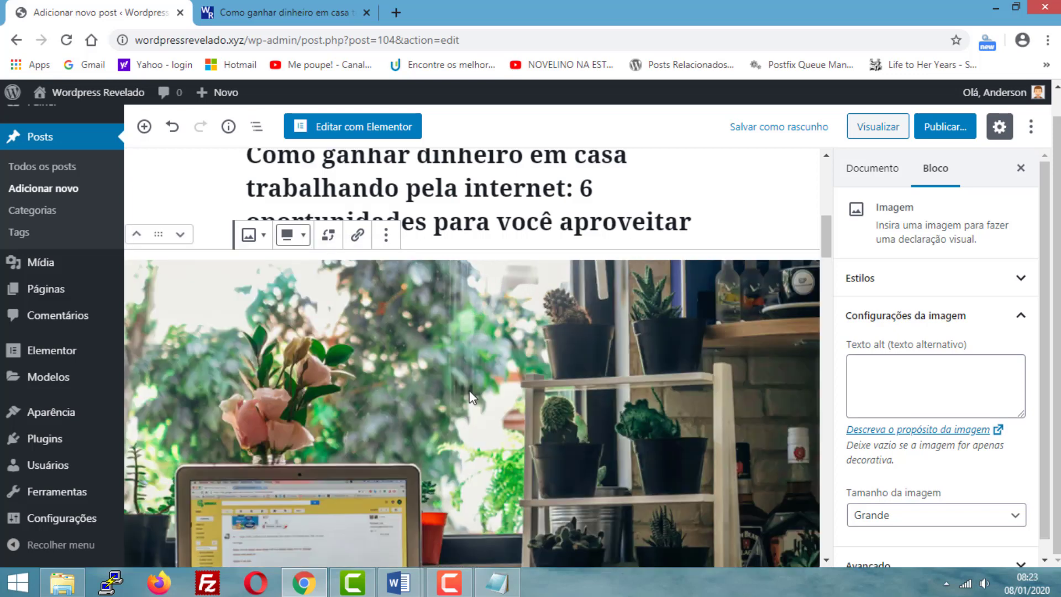
scroll(470, 390, "down", 2)
scroll(470, 390, "up", 2)
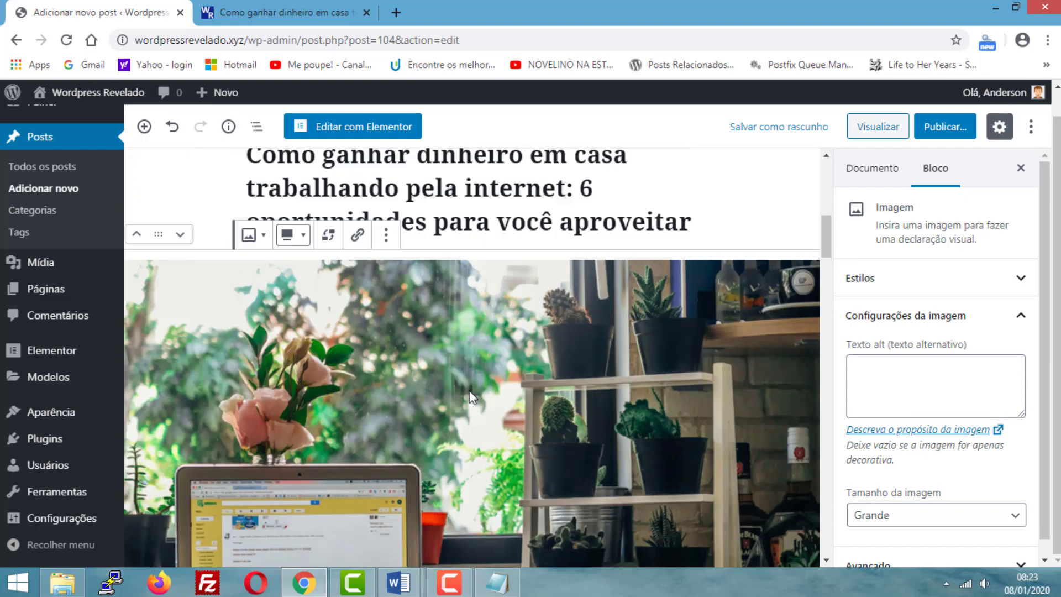
left_click(298, 239)
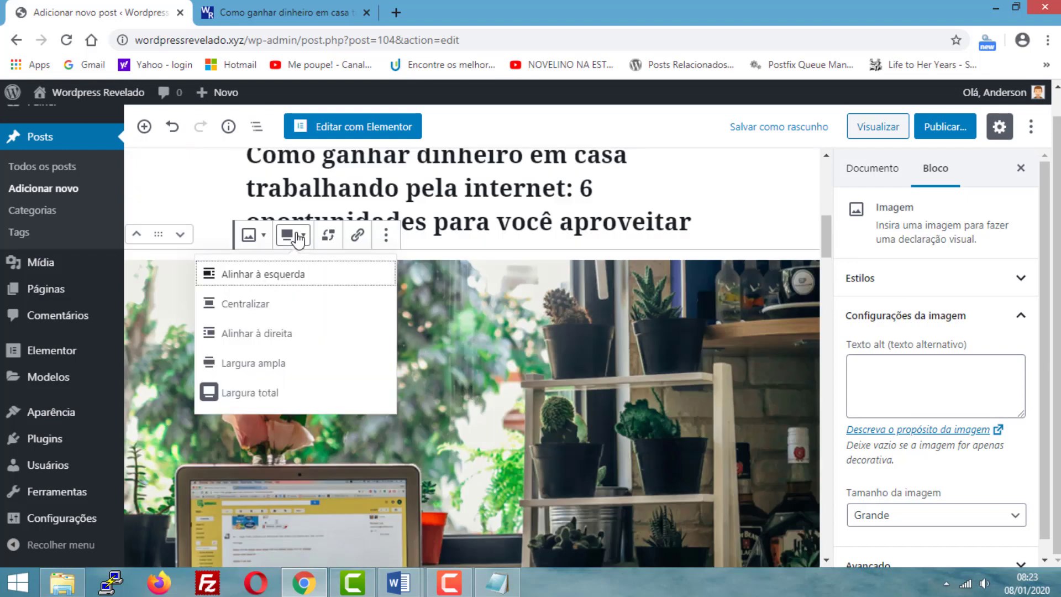
left_click(210, 394)
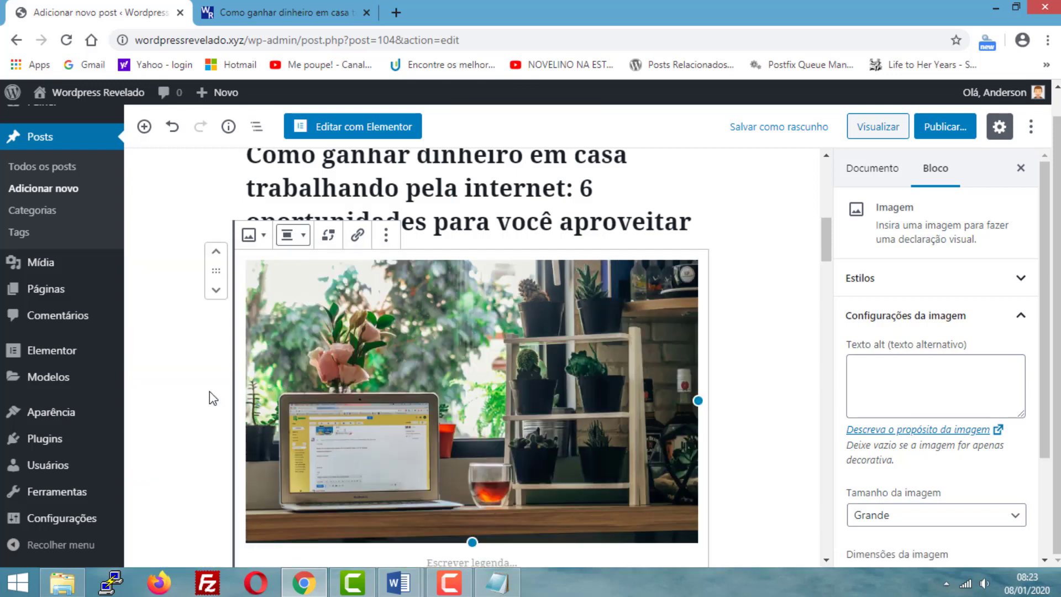
- Centre the image below the heading and review its block styles and transform options
left_click(301, 238)
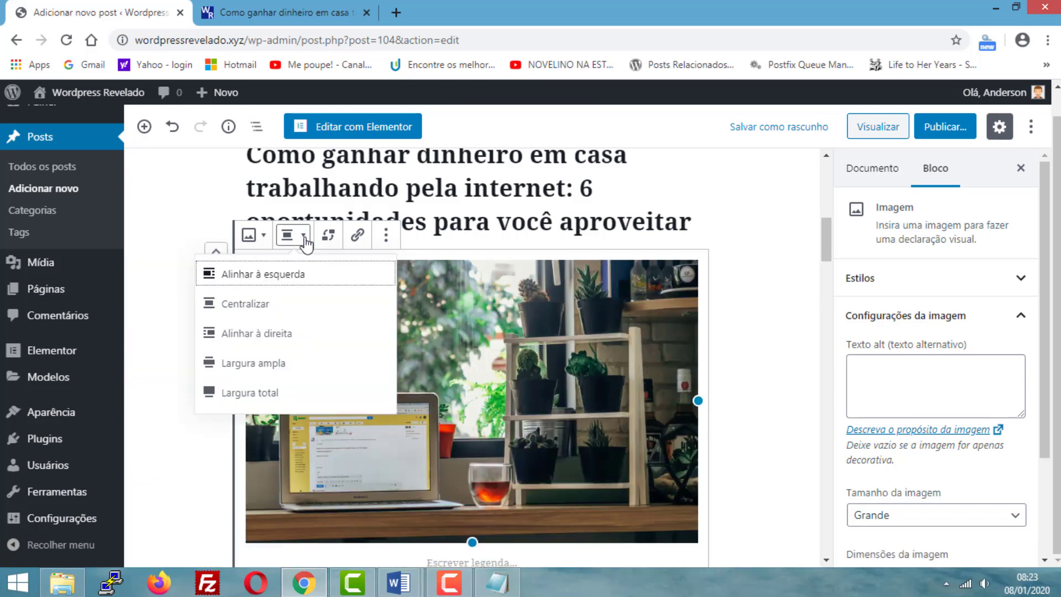
left_click(245, 306)
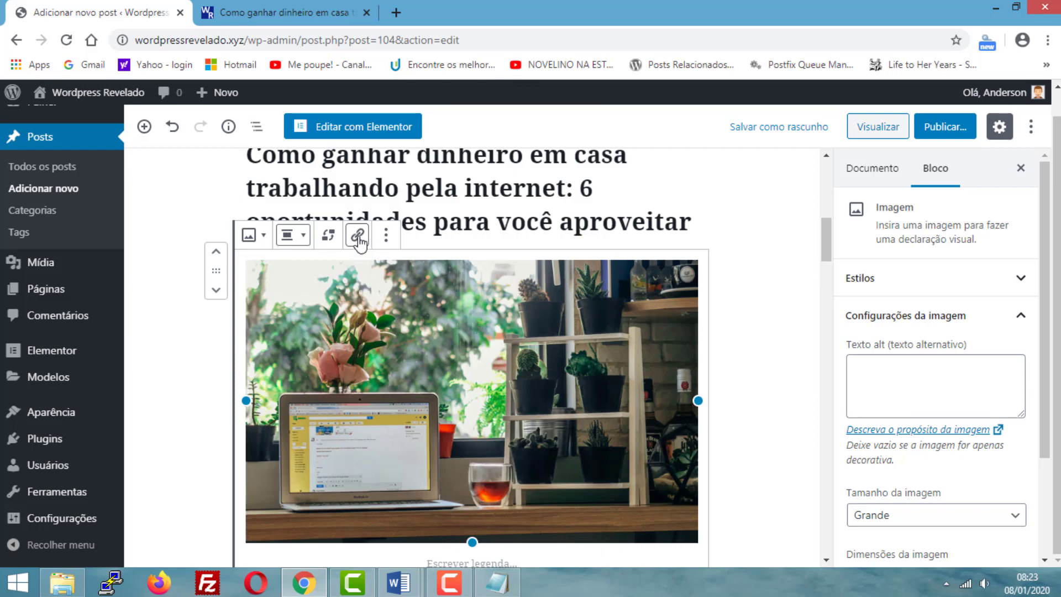
left_click(254, 237)
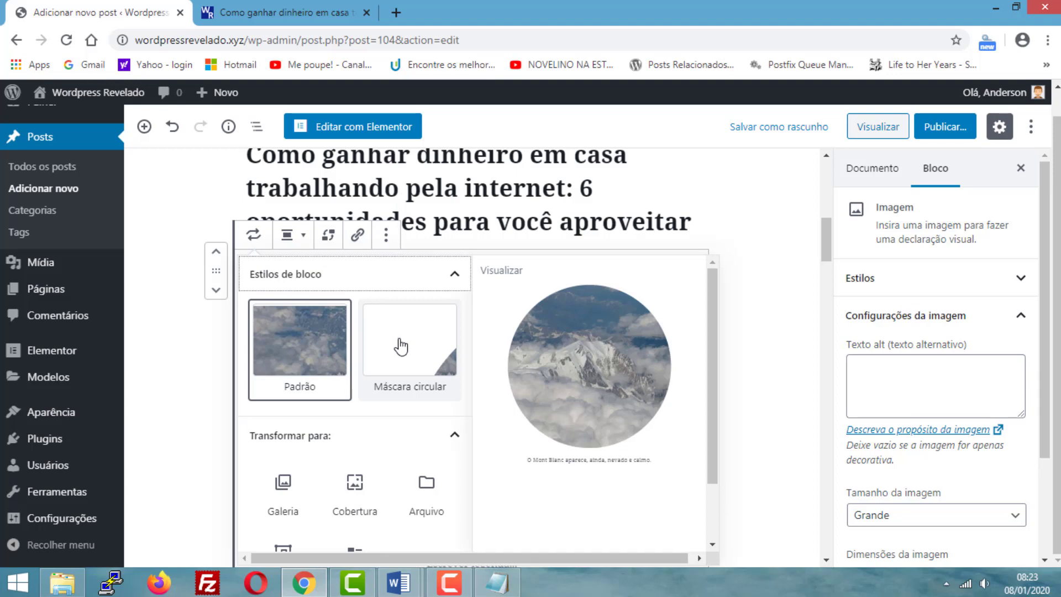
scroll(401, 345, "down", 2)
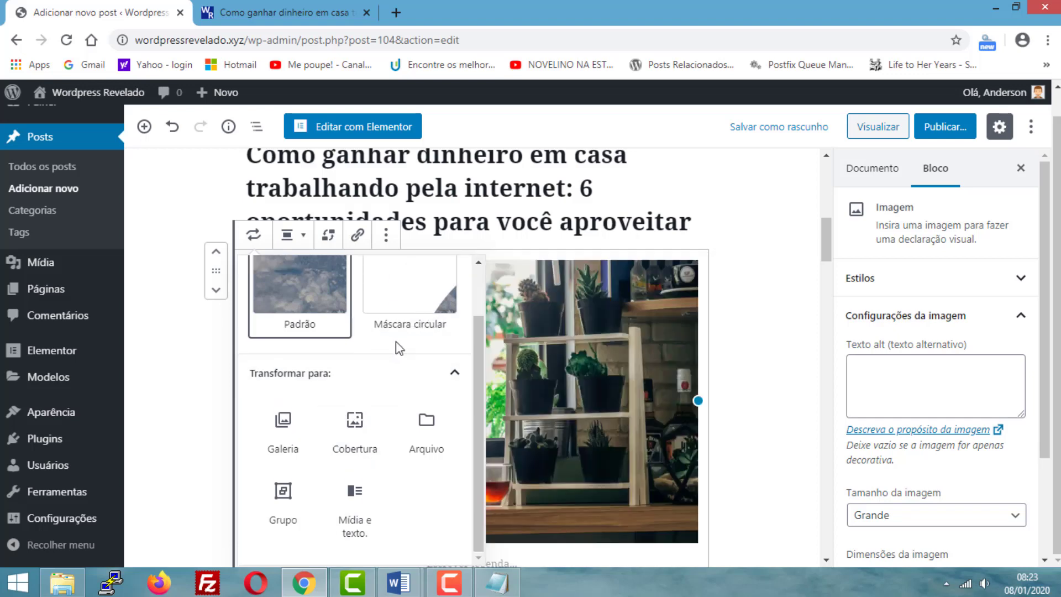
left_click(729, 268)
- Examine the image's caption field and its extra text formatting options, leaving the caption empty
scroll(530, 359, "down", 3)
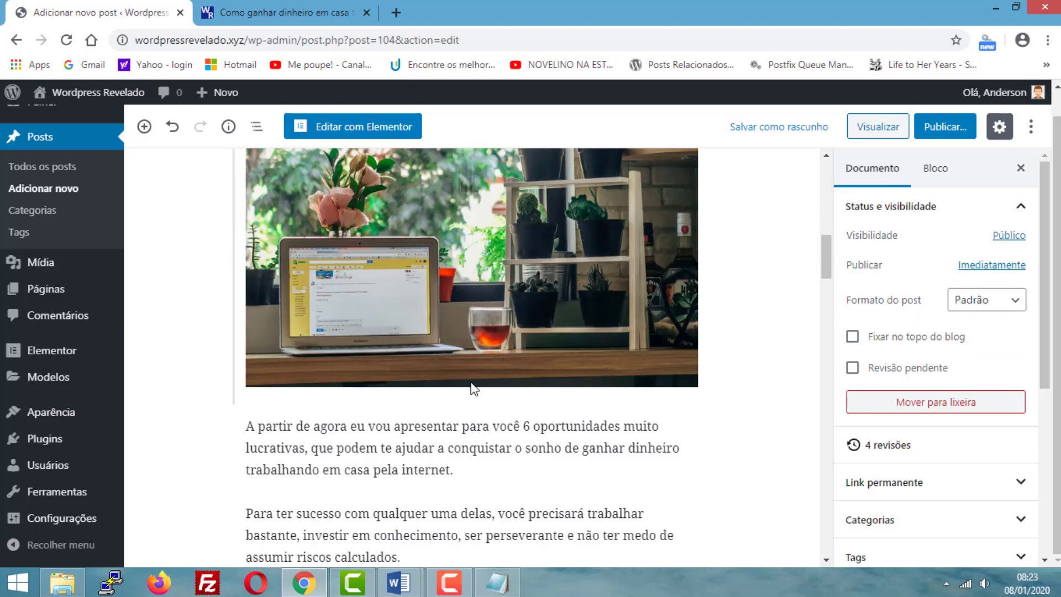
left_click(454, 363)
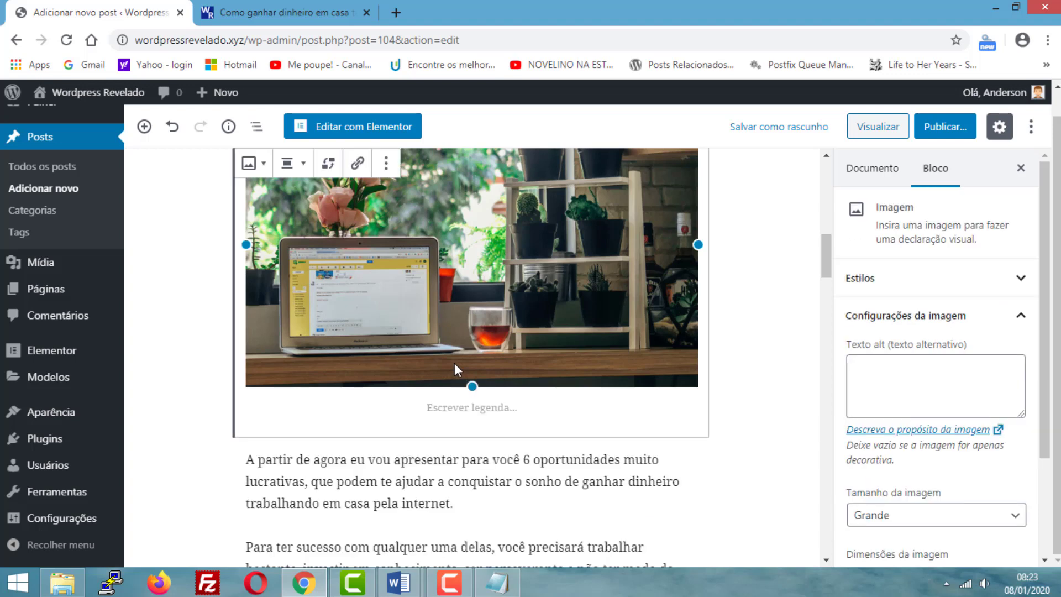
left_click(464, 408)
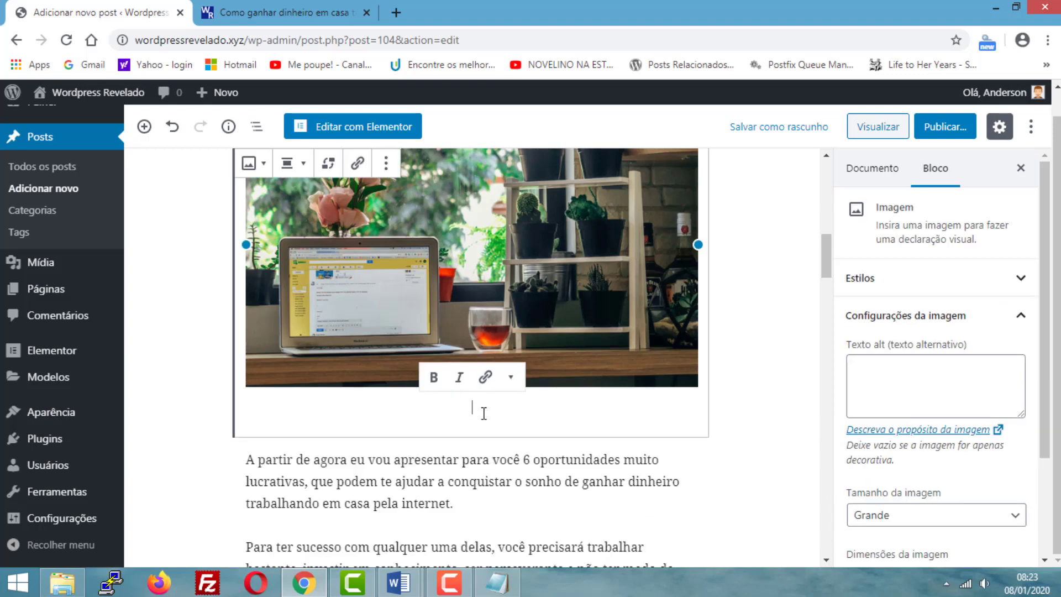
left_click(806, 404)
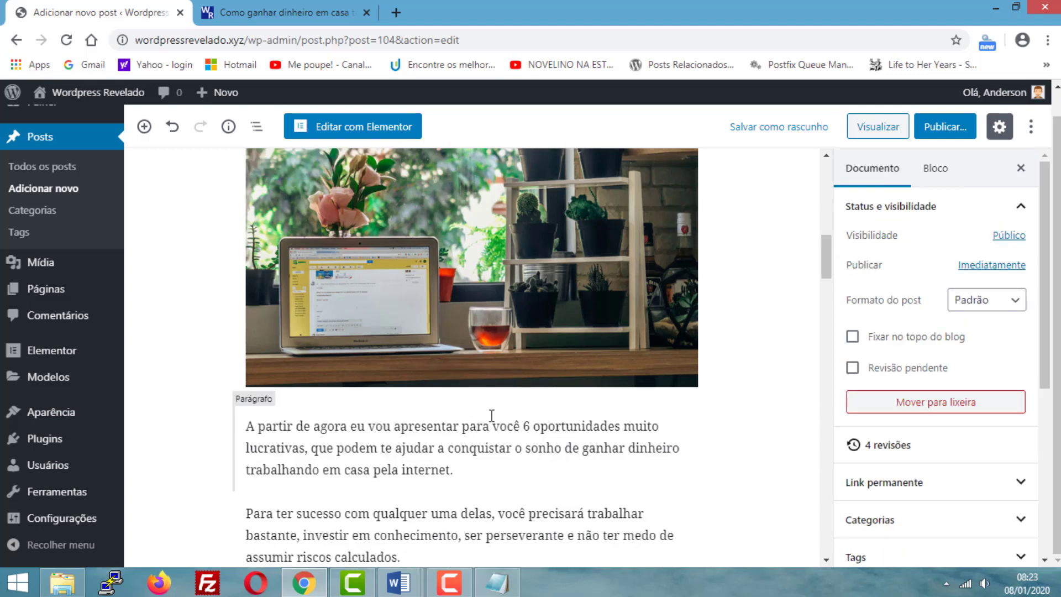
left_click(512, 371)
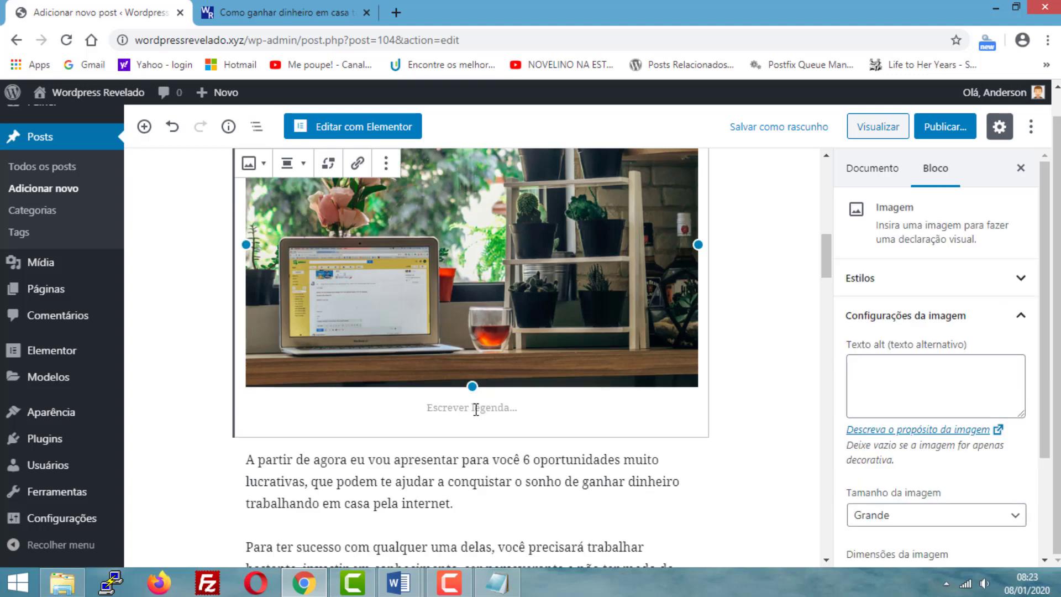
left_click(476, 409)
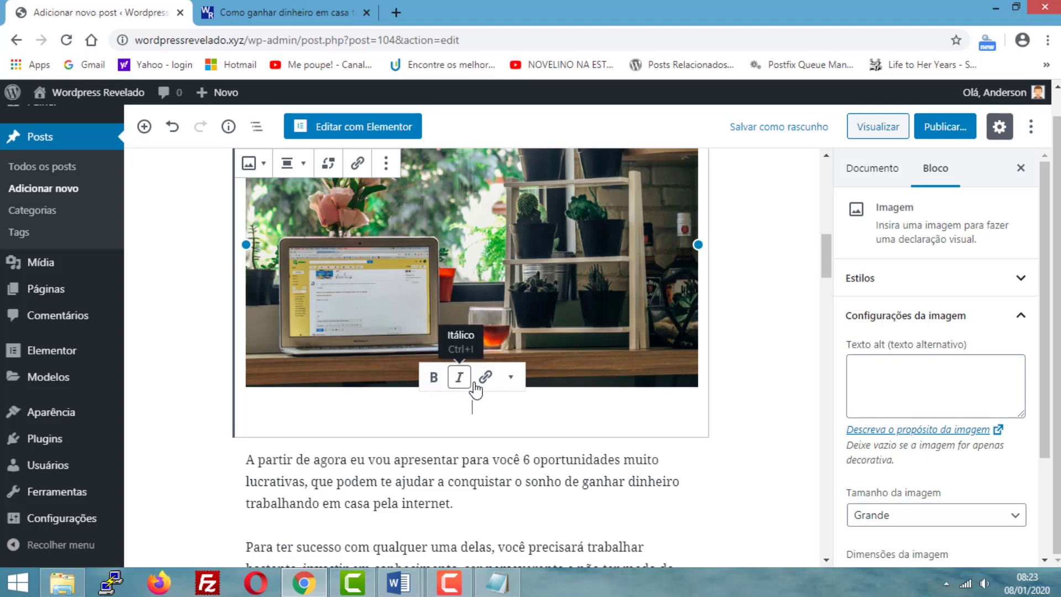
left_click(511, 379)
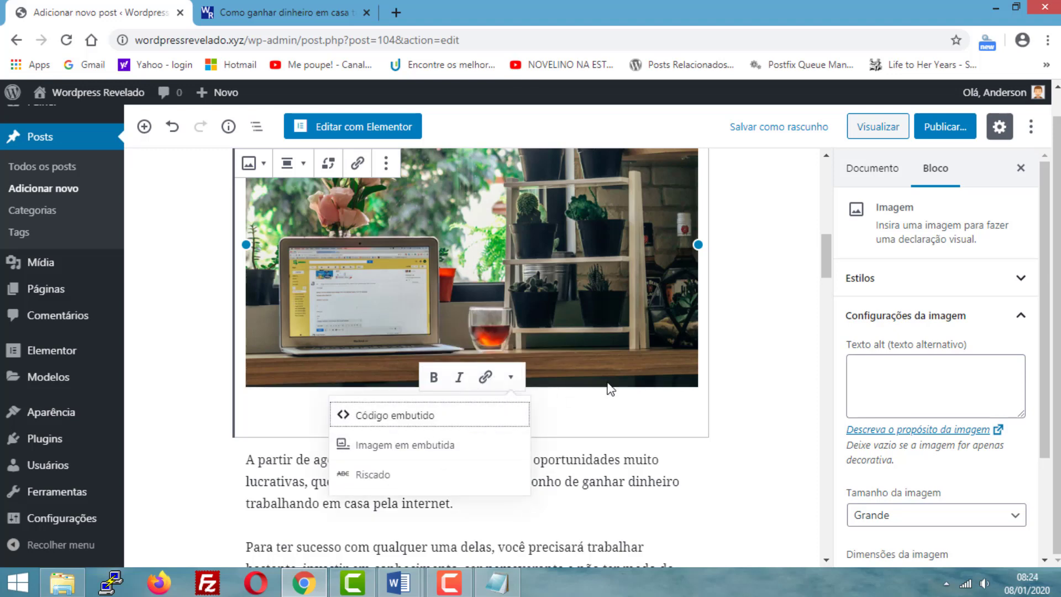
left_click(668, 393)
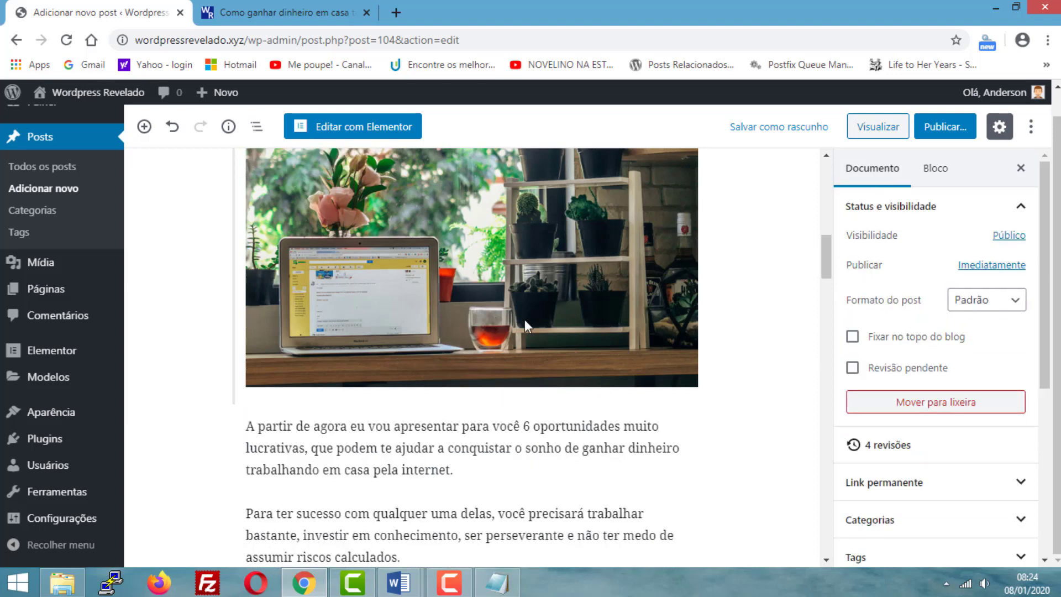
- Save the post as a draft and bring up its updated preview at the "6 oportunidades para você aproveitar" image
scroll(451, 337, "up", 3)
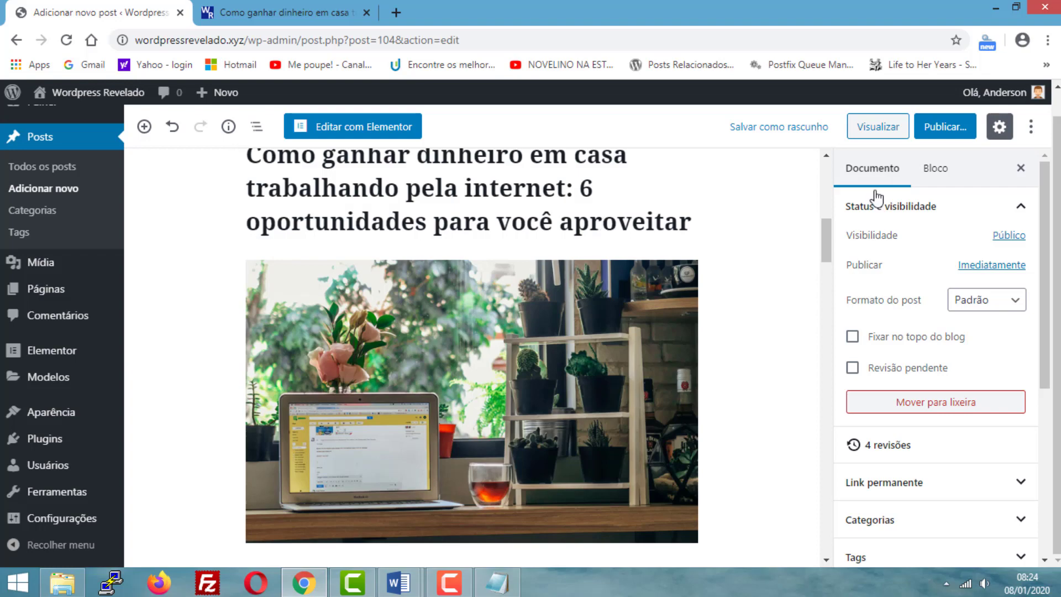
left_click(749, 135)
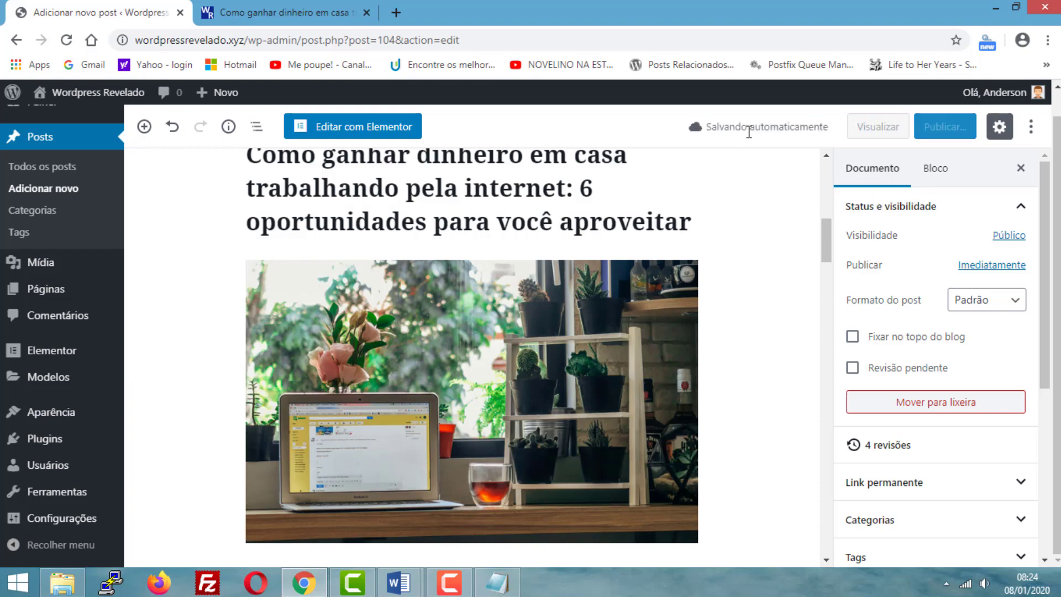
scroll(382, 254, "down", 3)
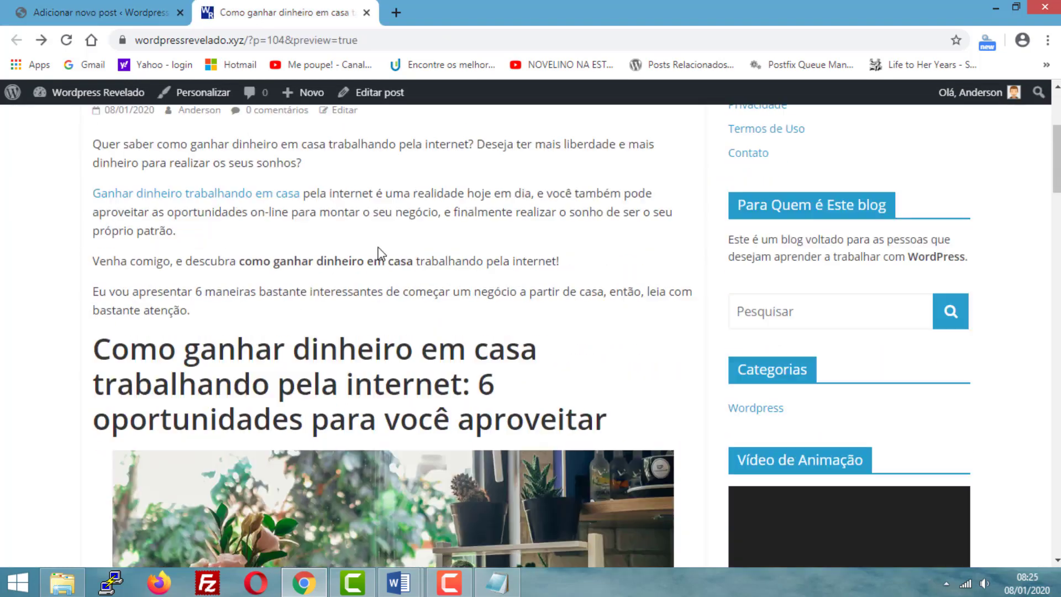
scroll(381, 255, "down", 4)
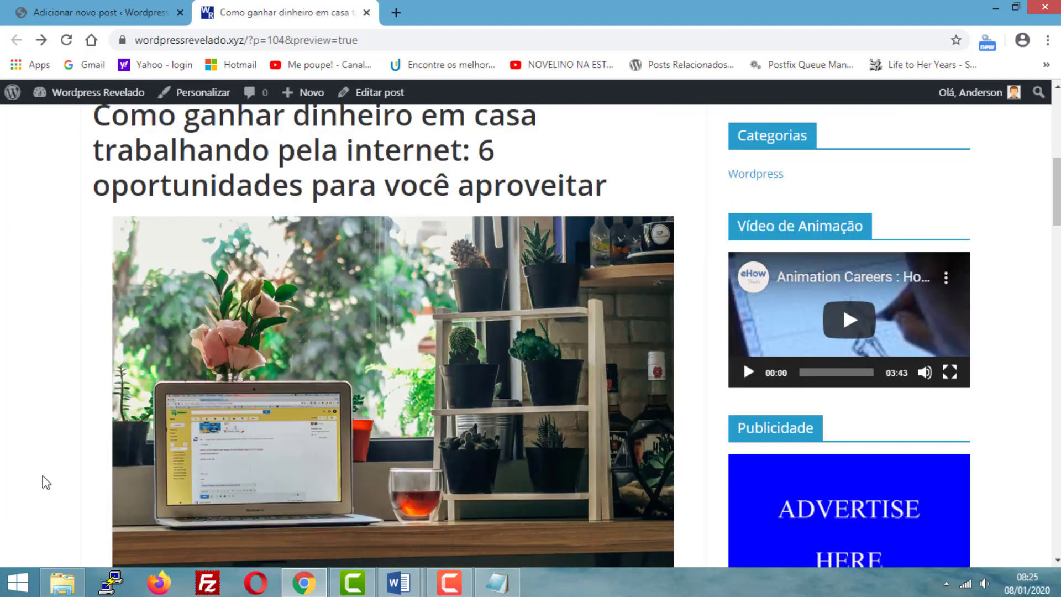
- Examine the post preview, checking how the centred image sits between the heading and the paragraphs that follow
scroll(49, 470, "down", 2)
scroll(57, 454, "down", 3)
scroll(53, 462, "up", 10)
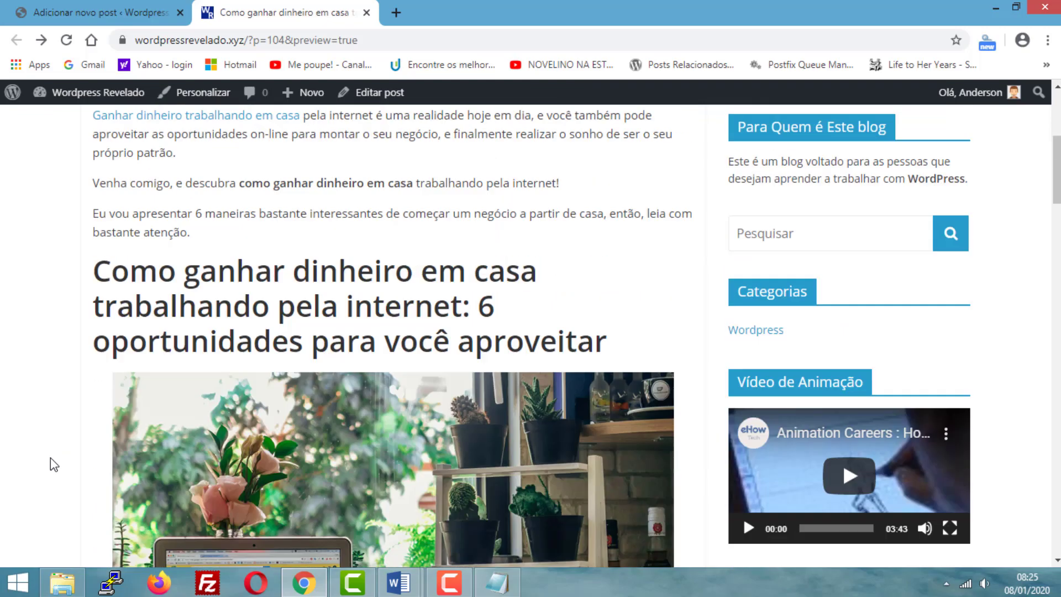
scroll(52, 464, "up", 4)
scroll(52, 464, "down", 12)
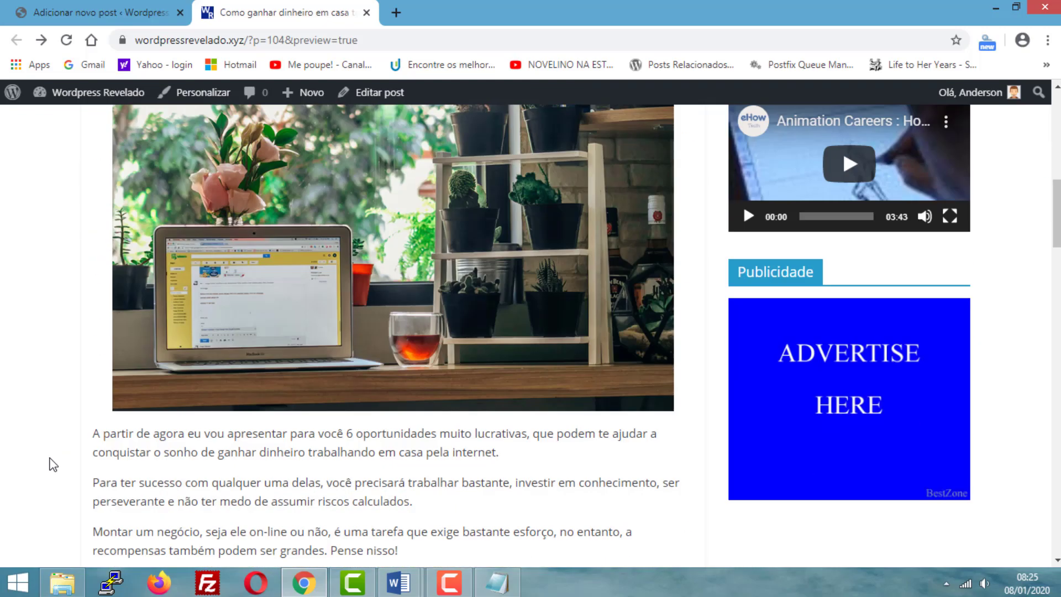
scroll(53, 464, "down", 3)
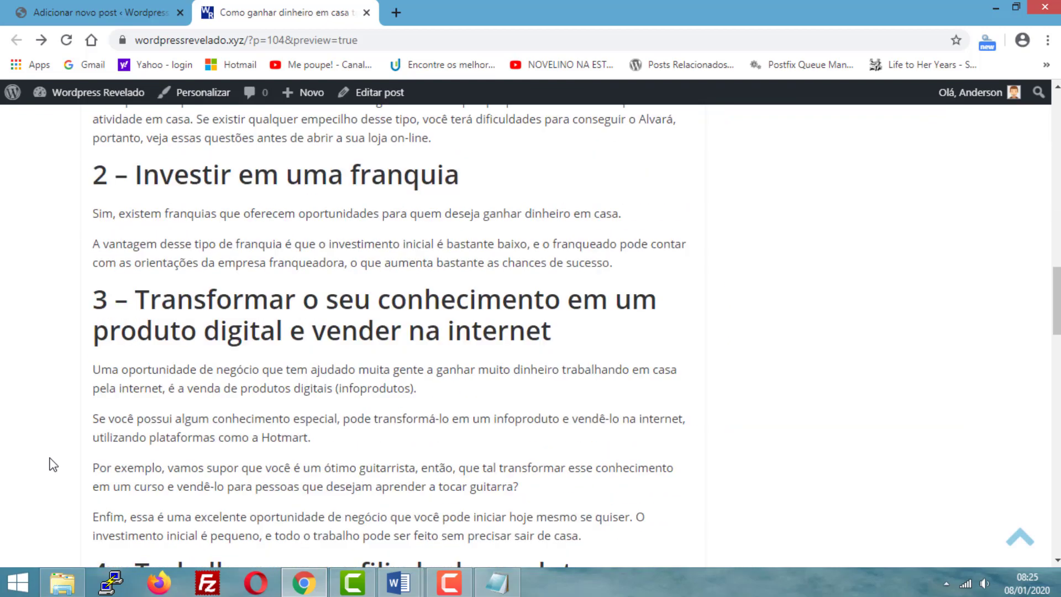
scroll(172, 464, "down", 4)
scroll(172, 459, "up", 15)
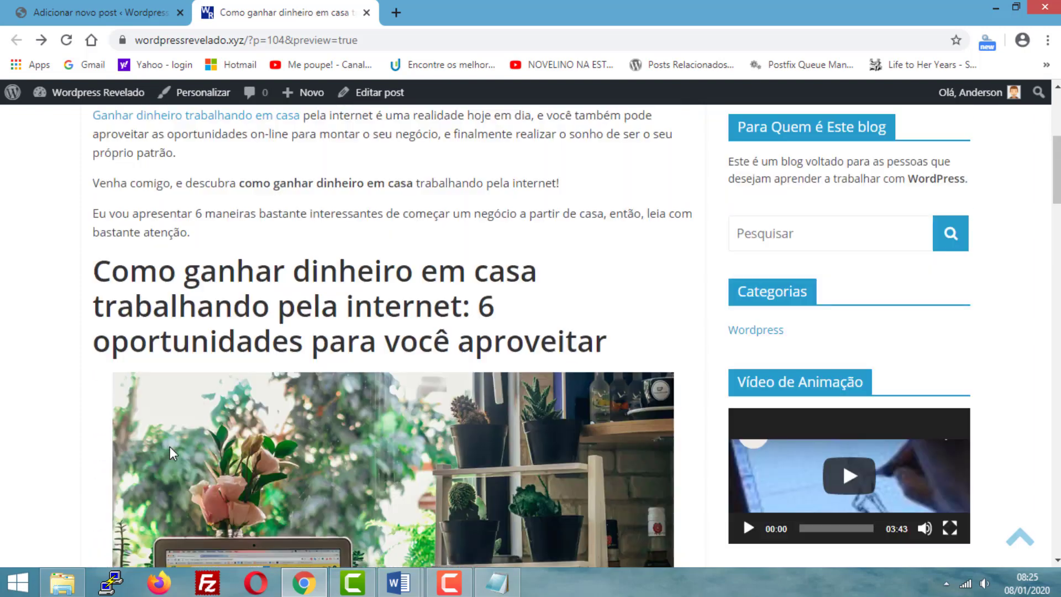
scroll(163, 442, "down", 2)
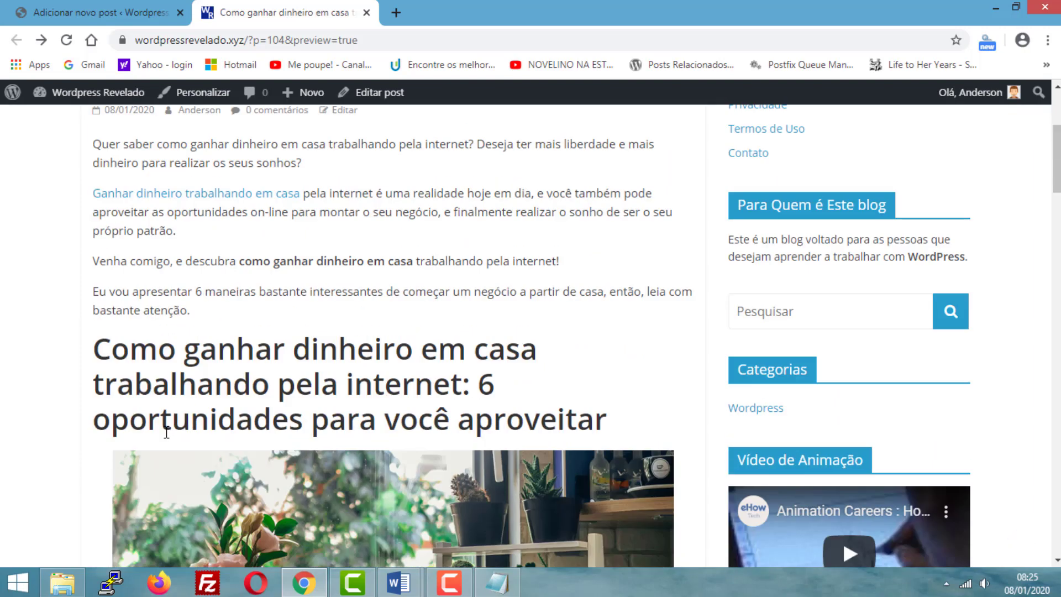
- Return to the post editor and view the image's alt text, size and dimension settings
left_click(60, 15)
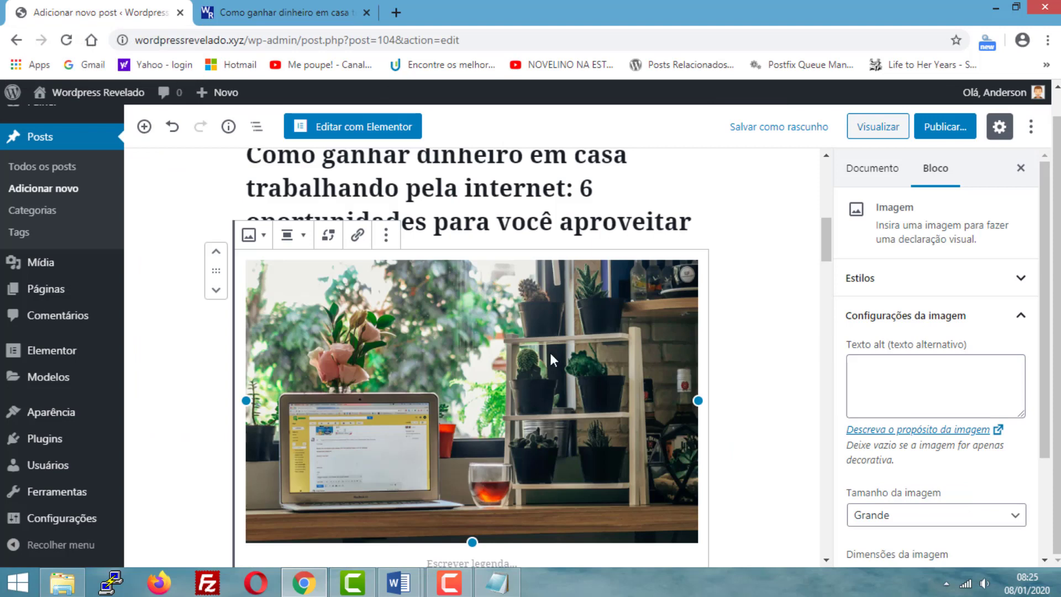
scroll(721, 366, "up", 1)
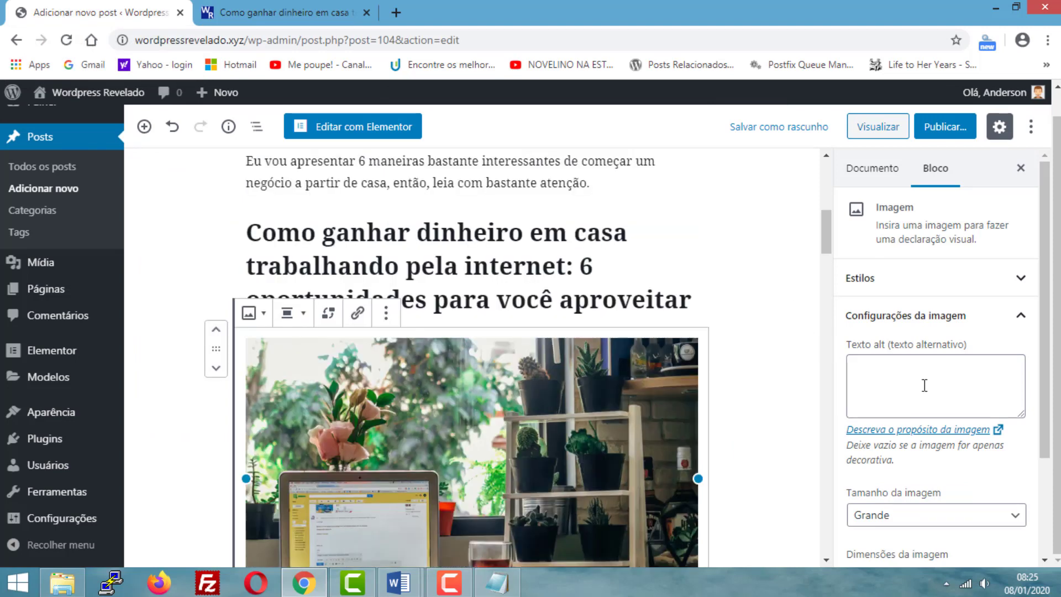
scroll(925, 385, "down", 2)
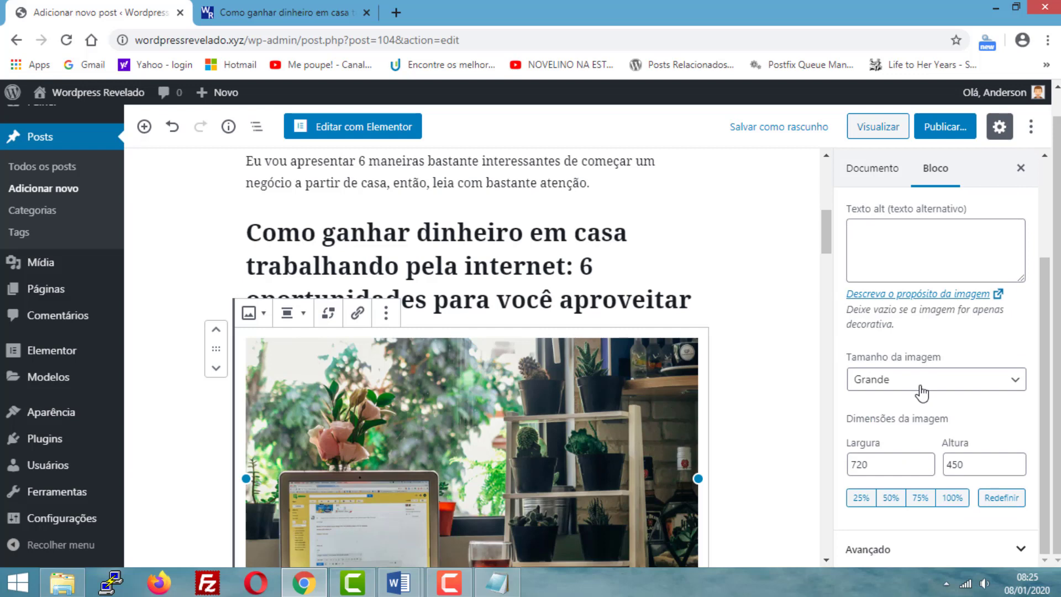
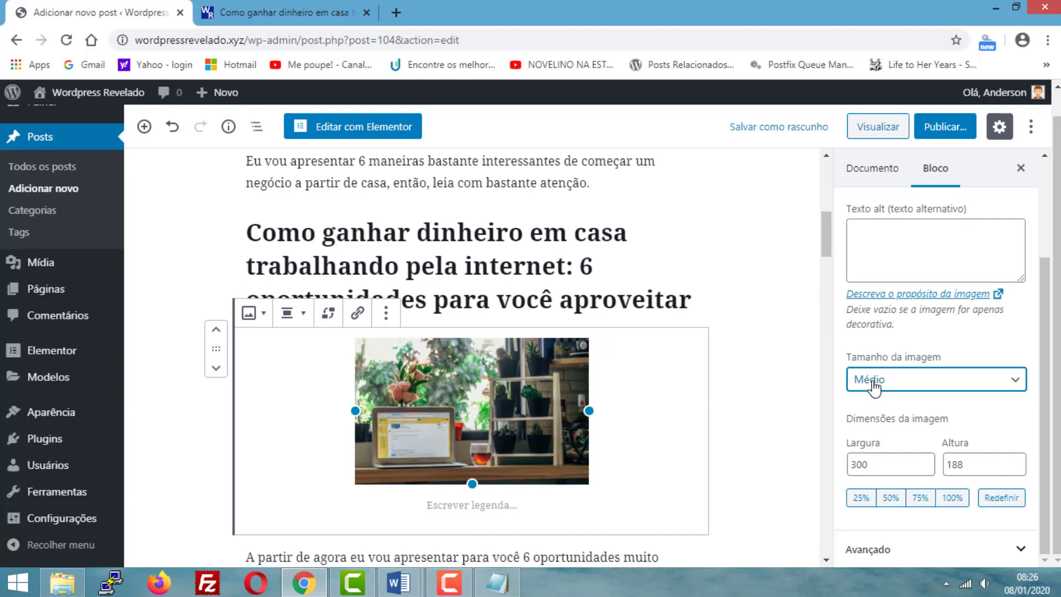
- Set the image size to Tamanho completo and save the draft, then check the image in the post preview
left_click(874, 386)
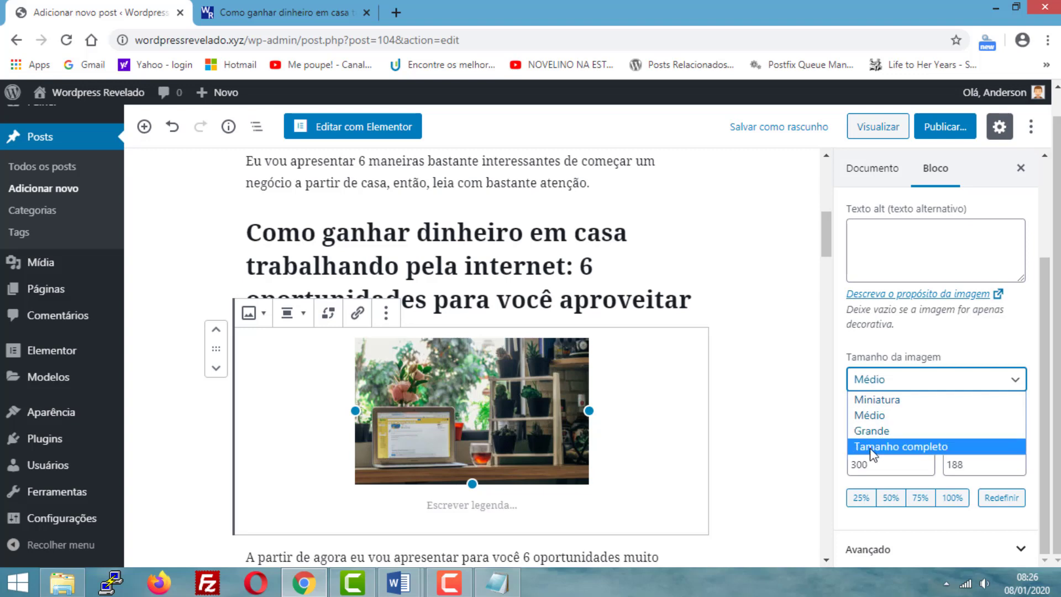
left_click(898, 446)
left_click(773, 128)
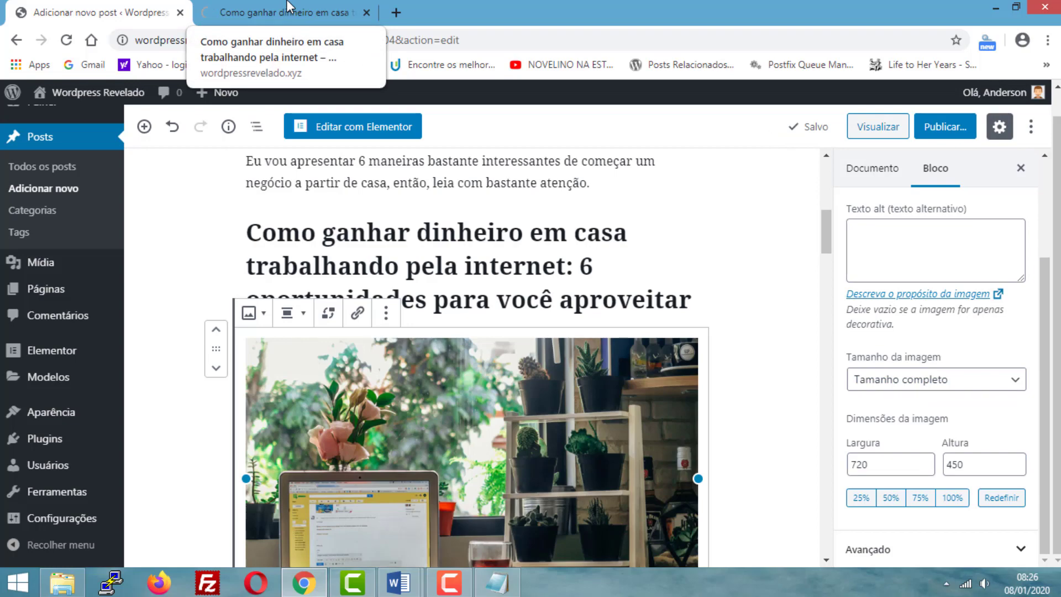
left_click(265, 13)
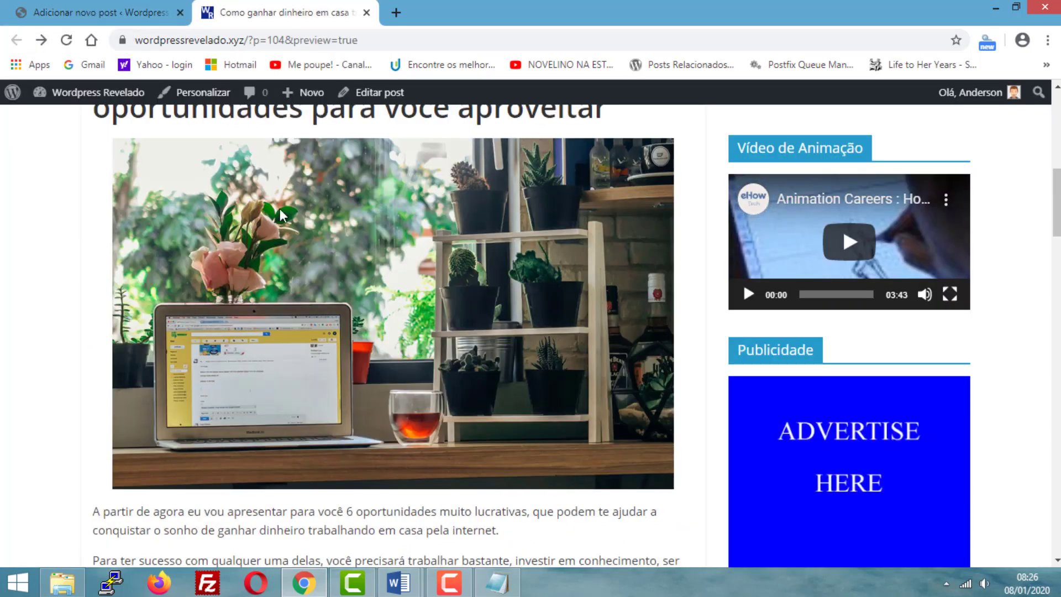
- Try the image at 25%, 50% and 75% of its full size in the post editor
left_click(47, 8)
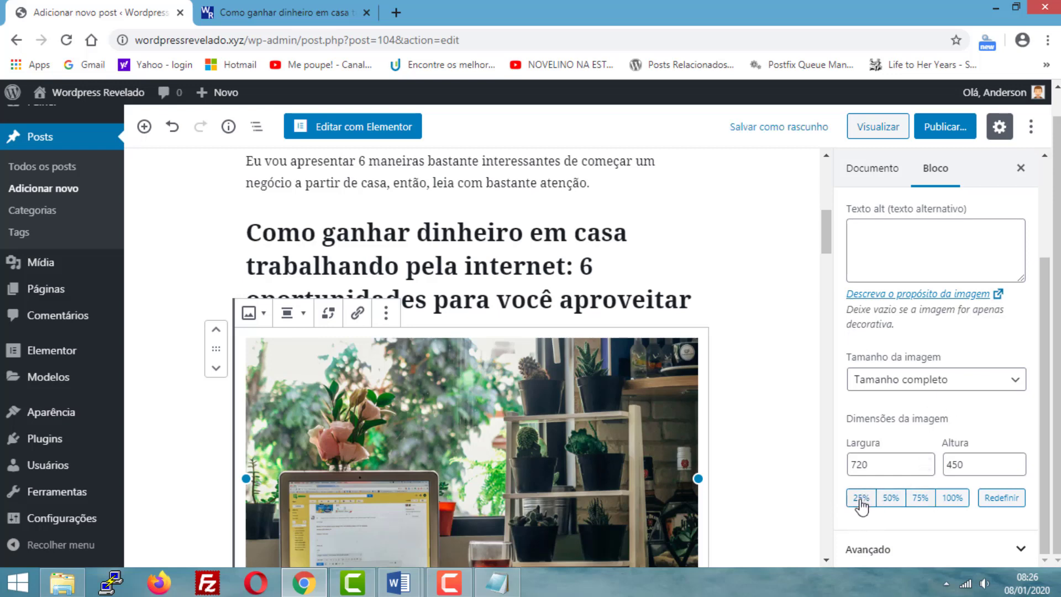
left_click(862, 499)
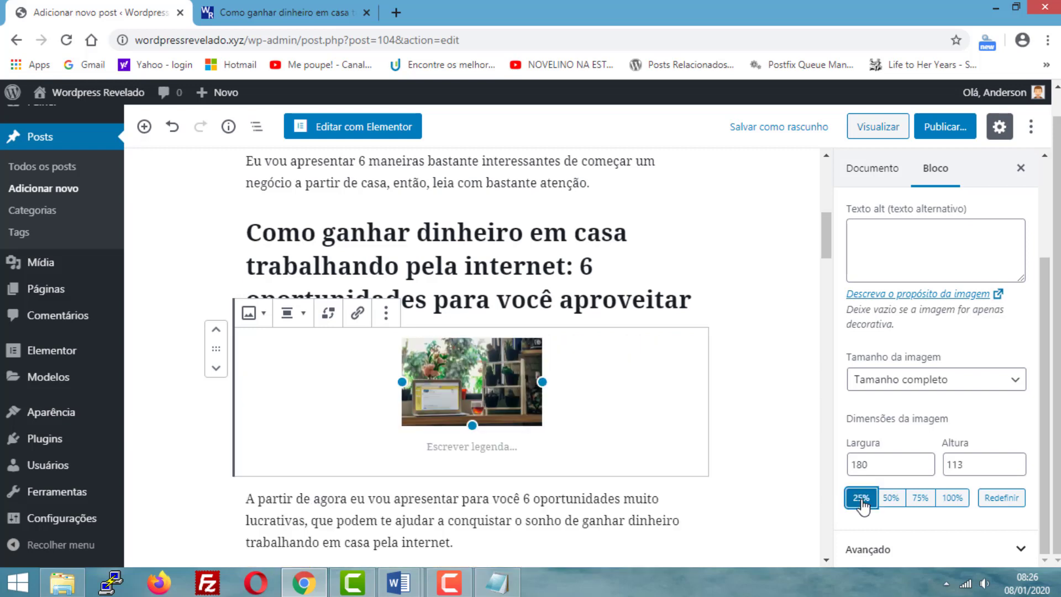
left_click(892, 499)
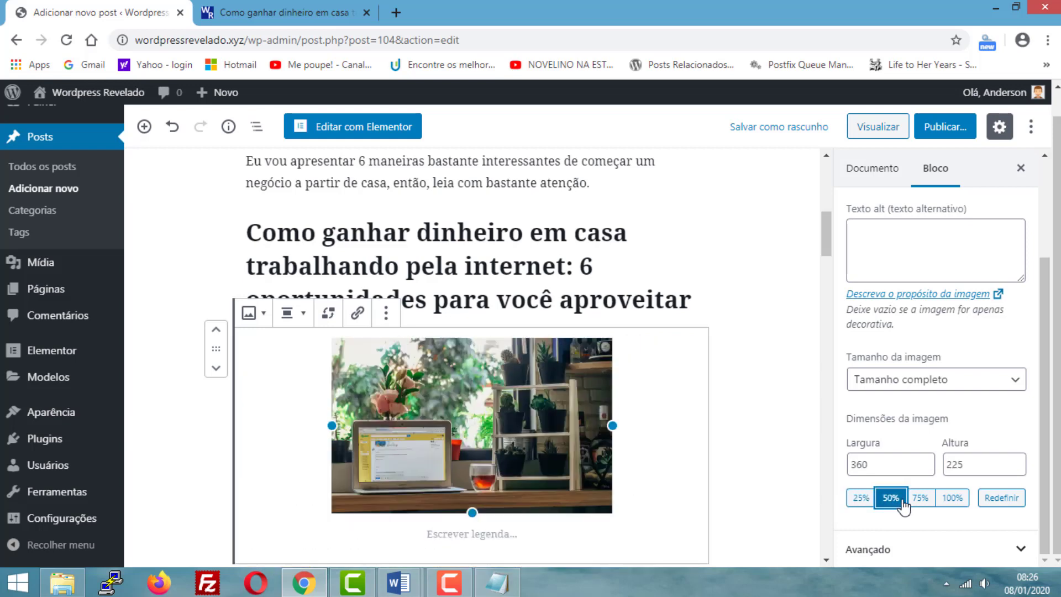
left_click(921, 499)
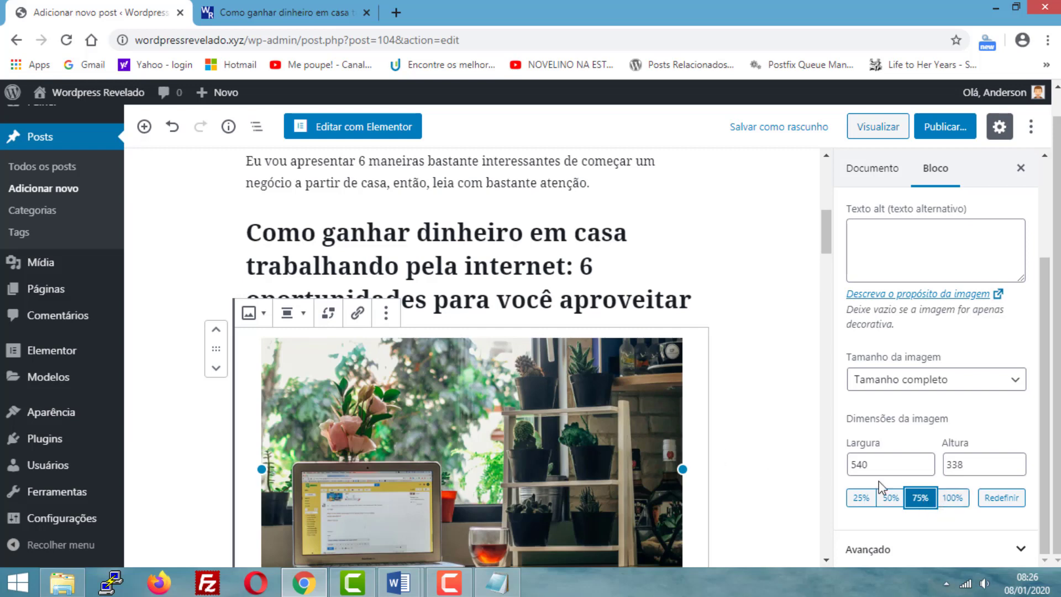
- Save the draft and examine the image at 75% scale in the reloaded post preview
left_click(777, 130)
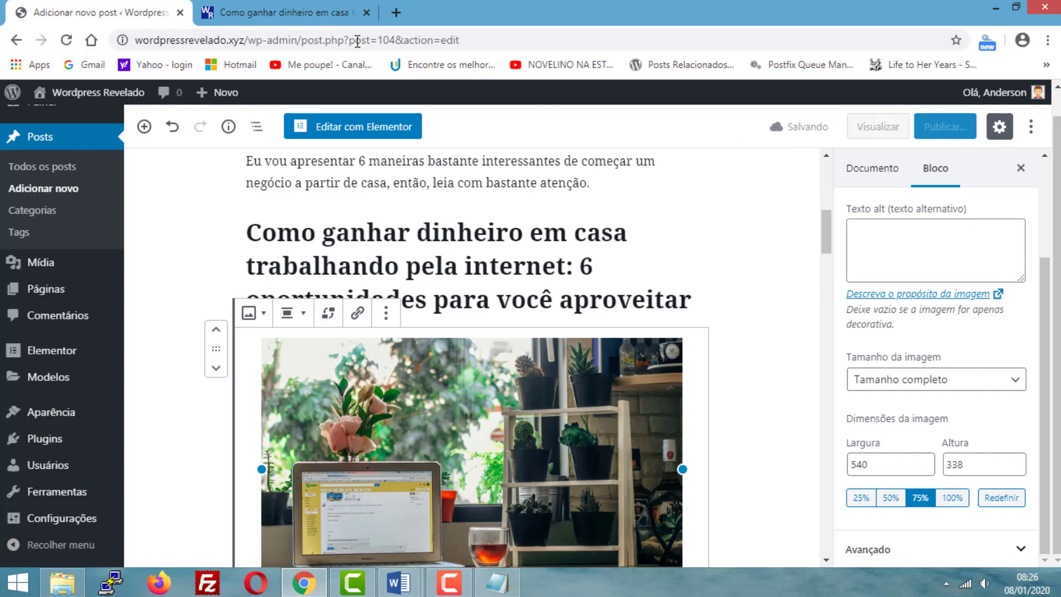
left_click(271, 8)
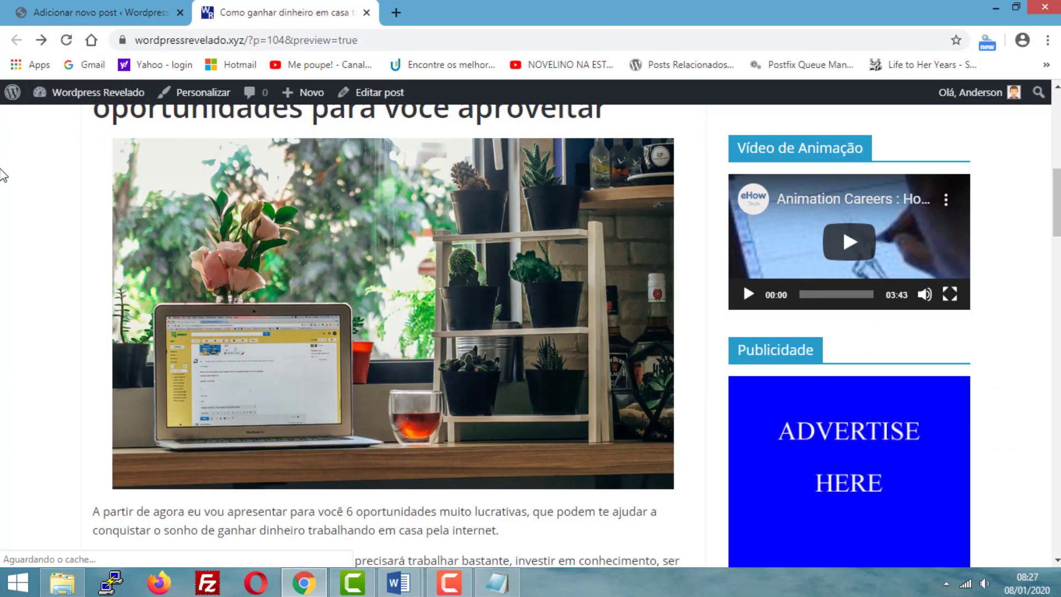
left_click(64, 42)
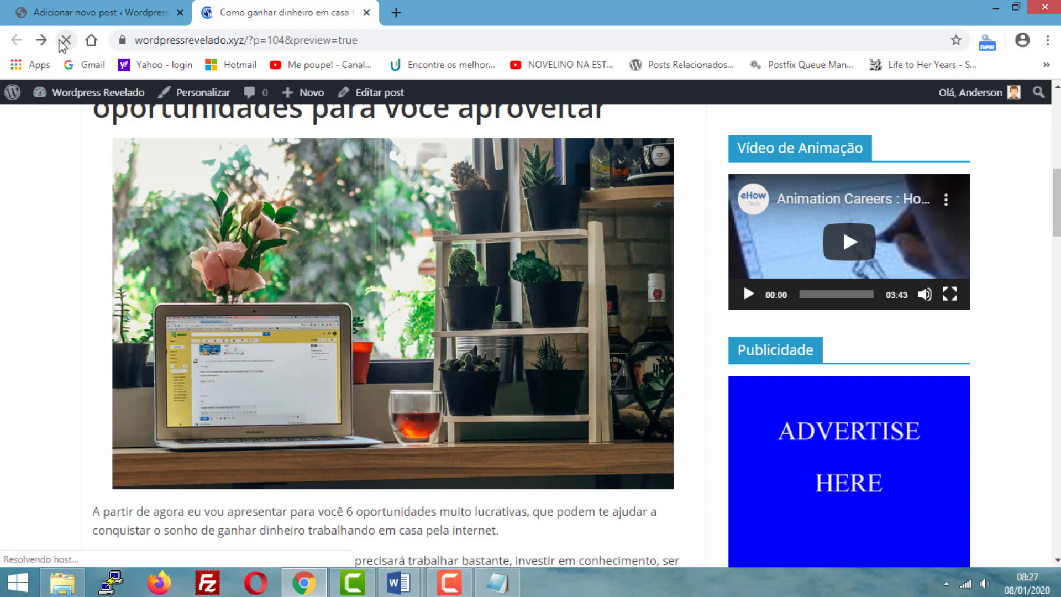
scroll(309, 205, "down", 3)
scroll(455, 248, "up", 2)
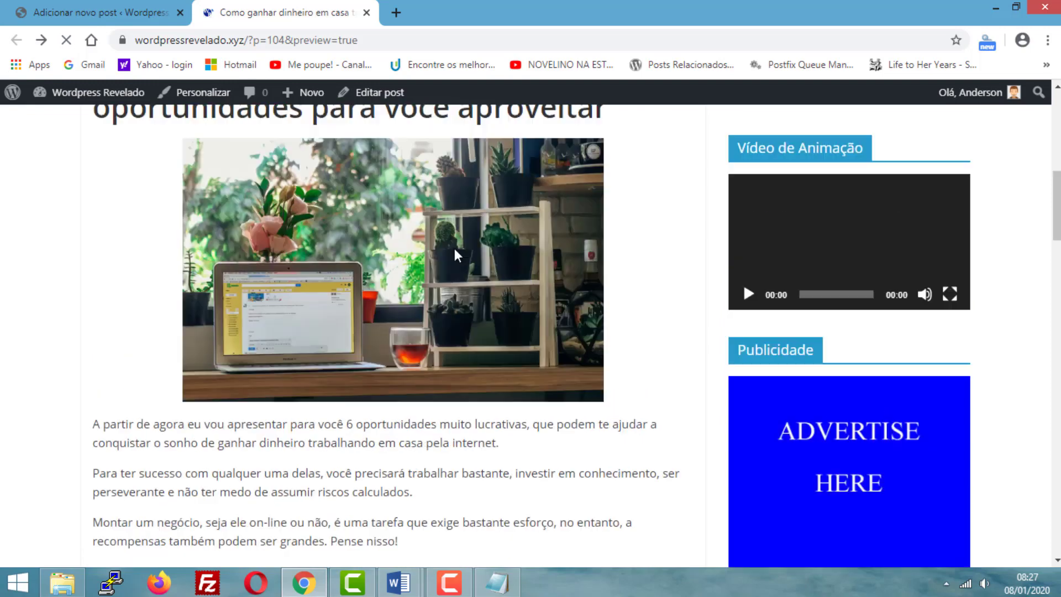
scroll(247, 318, "up", 3)
scroll(246, 359, "down", 3)
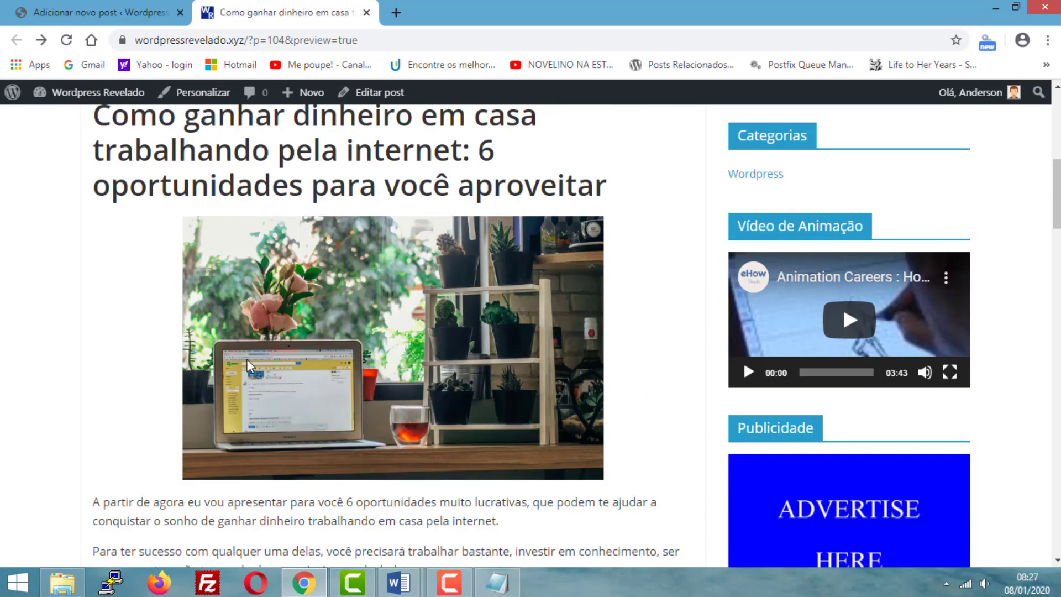
scroll(244, 352, "down", 1)
scroll(239, 341, "up", 1)
scroll(239, 341, "up", 3)
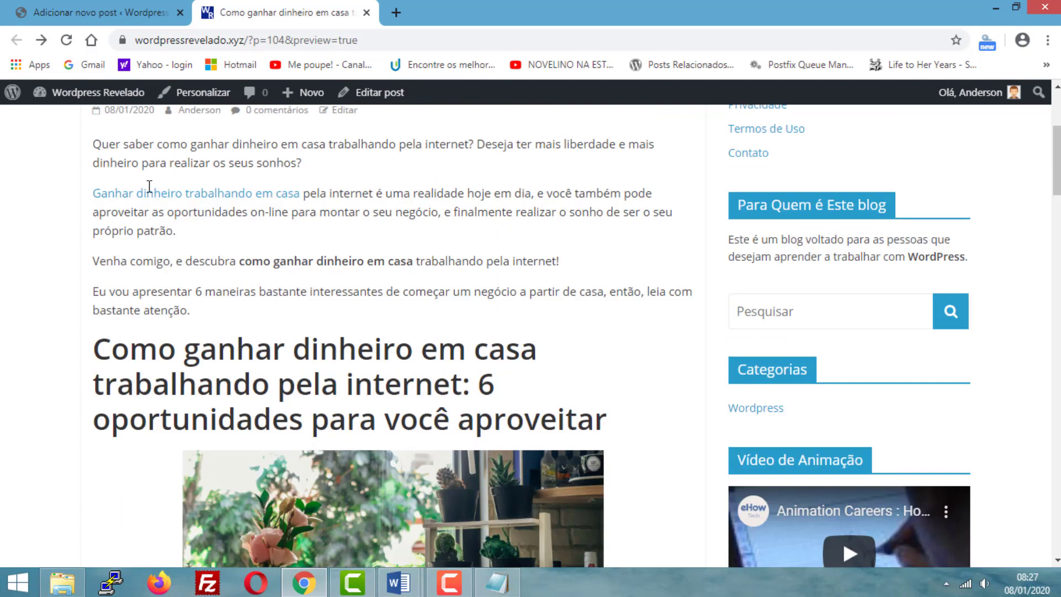
- Set the image dimensions to 100%, save the draft and refresh the post preview
left_click(95, 11)
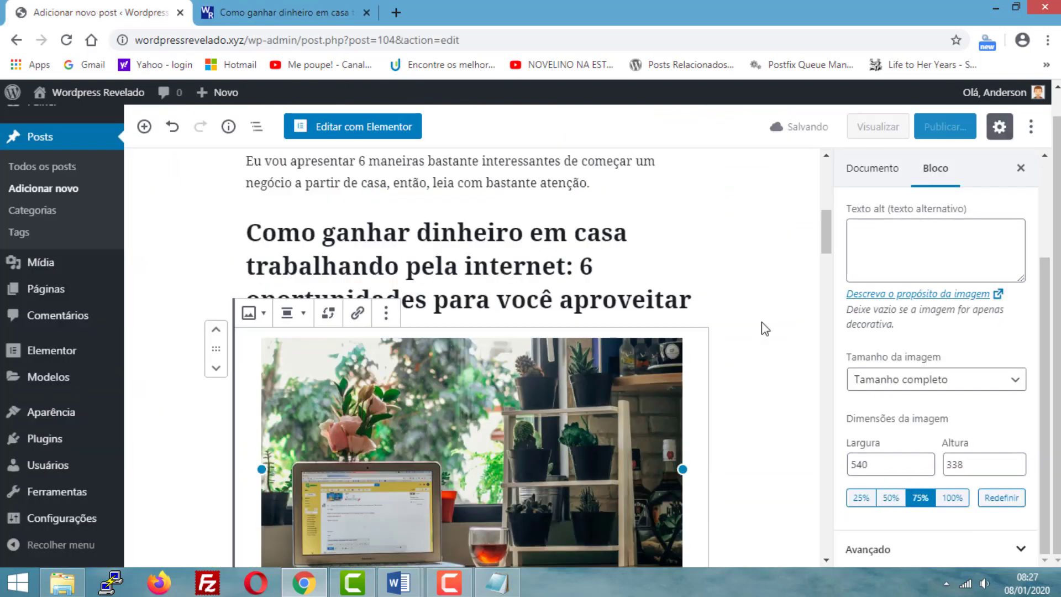
left_click(952, 499)
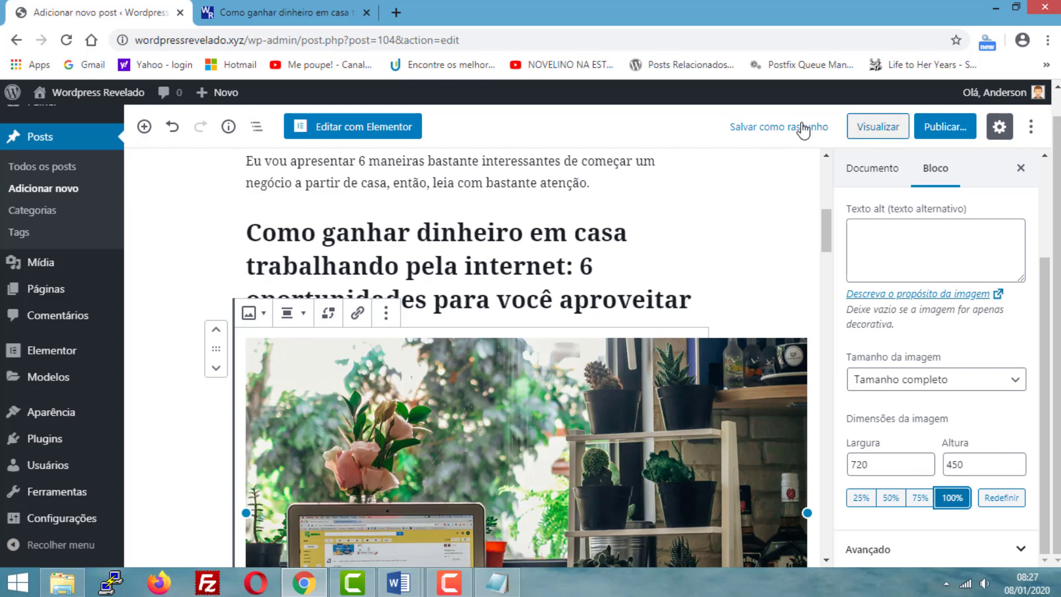
left_click(787, 129)
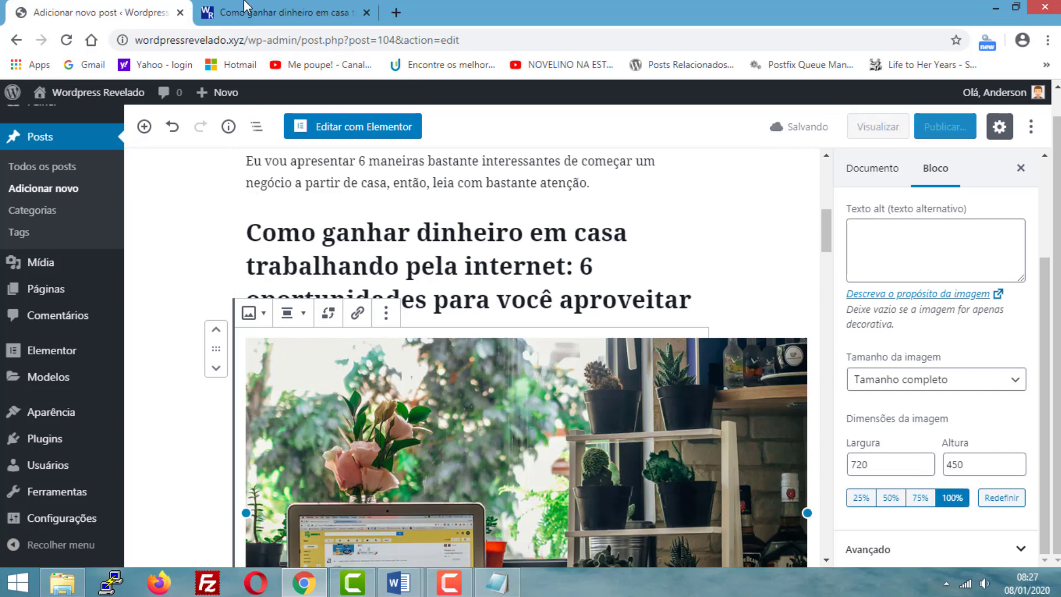
left_click(244, 7)
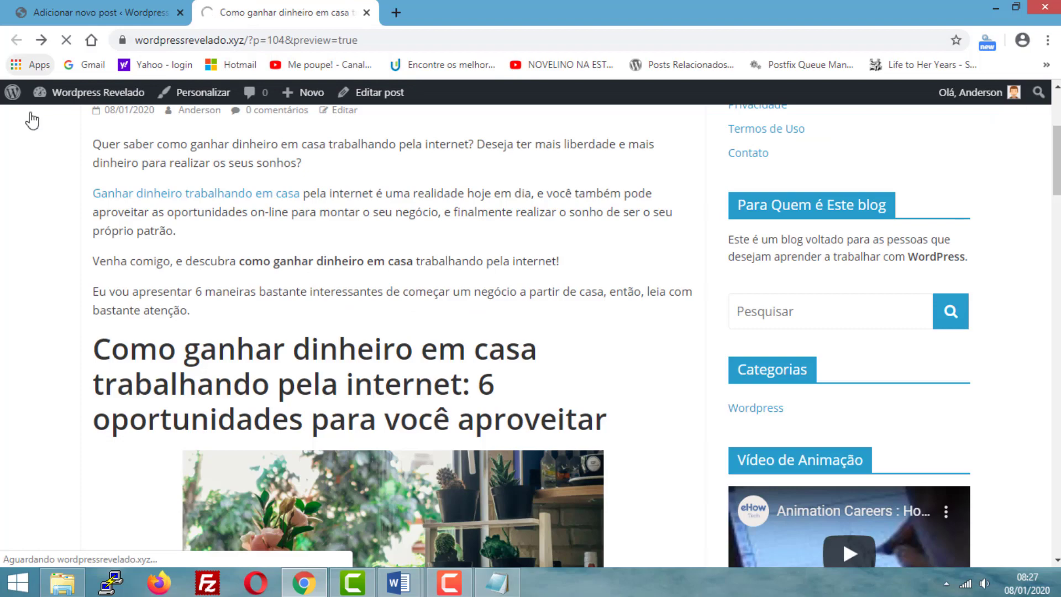
- Examine how the full-size image fits between the "6 oportunidades para você aproveitar" heading and the following paragraphs in the preview
scroll(459, 253, "down", 7)
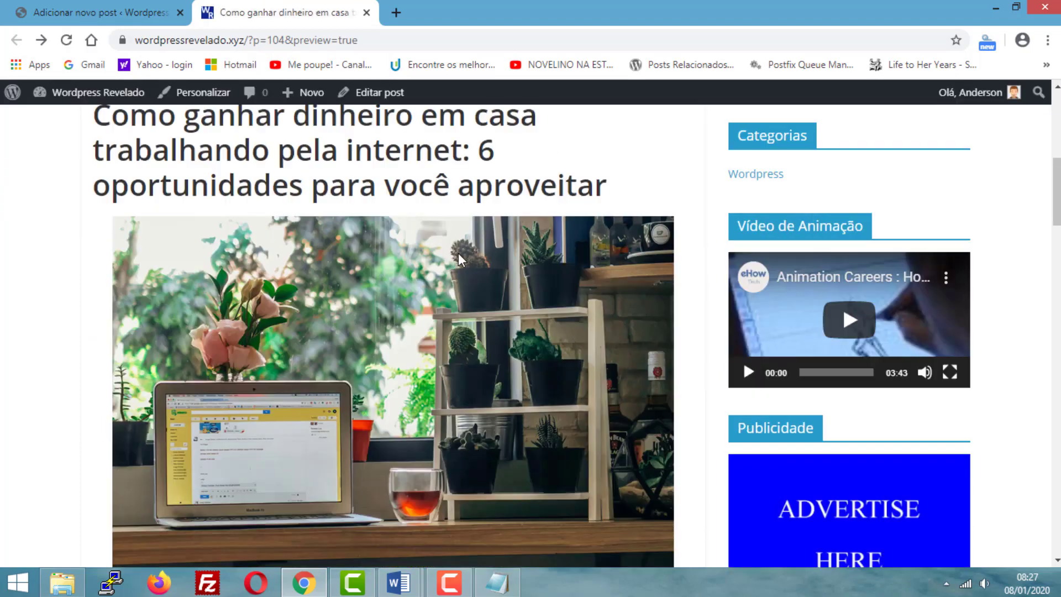
scroll(445, 253, "down", 4)
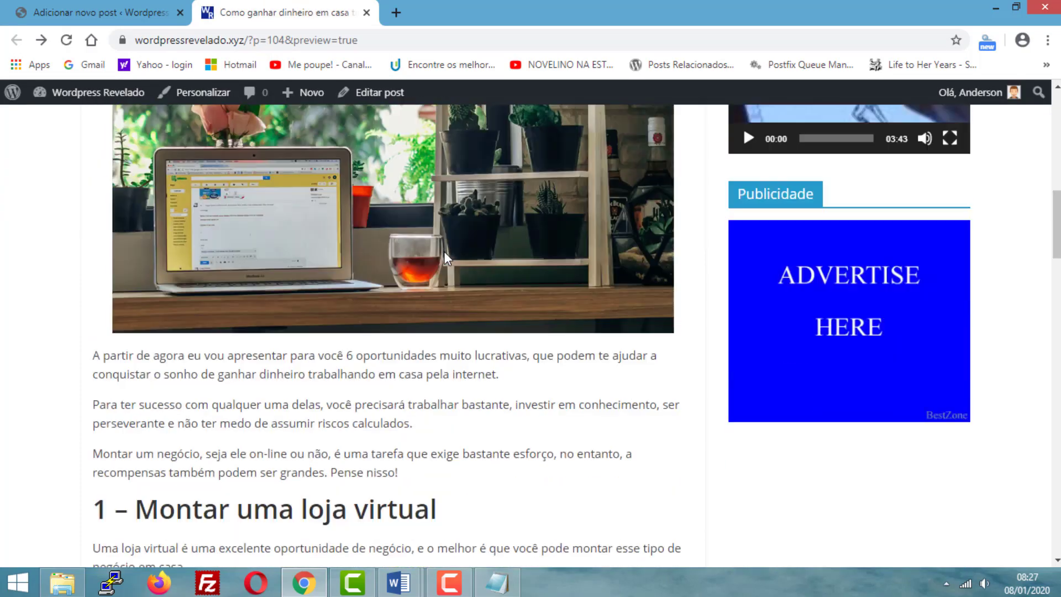
scroll(443, 257, "up", 3)
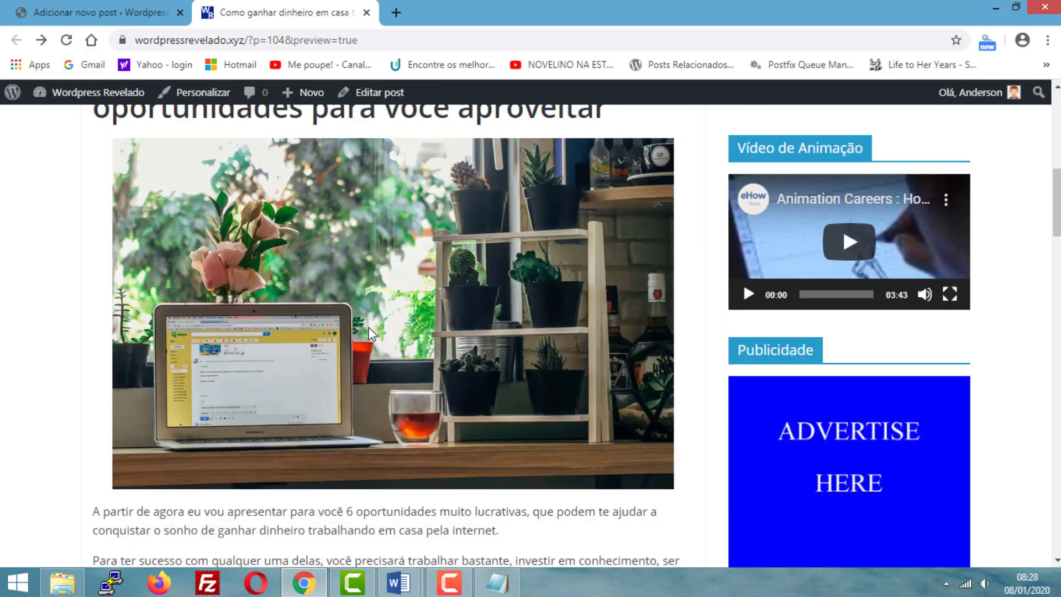
scroll(381, 333, "down", 1)
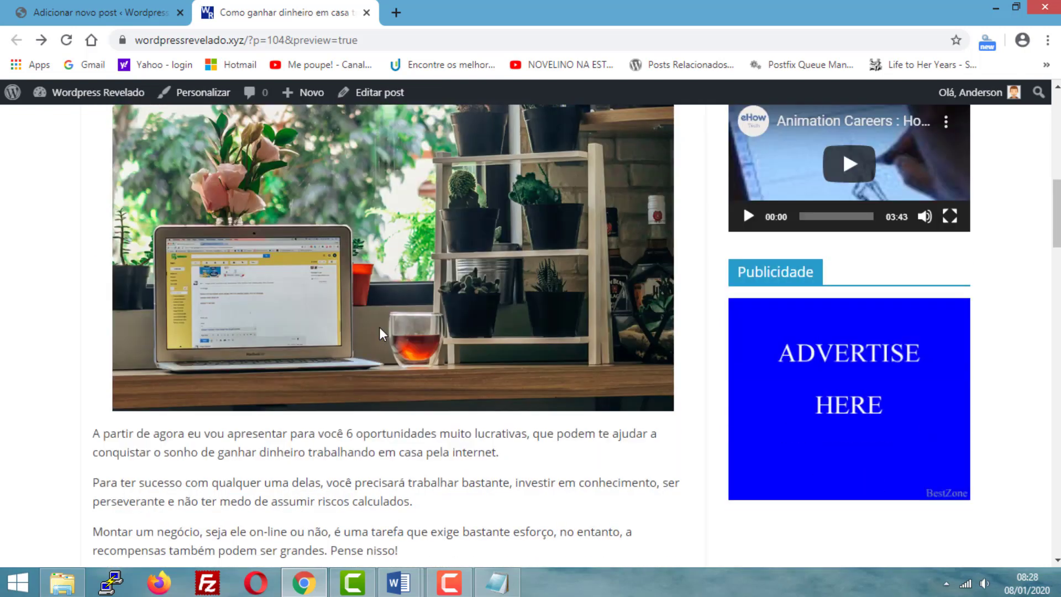
scroll(379, 327, "up", 2)
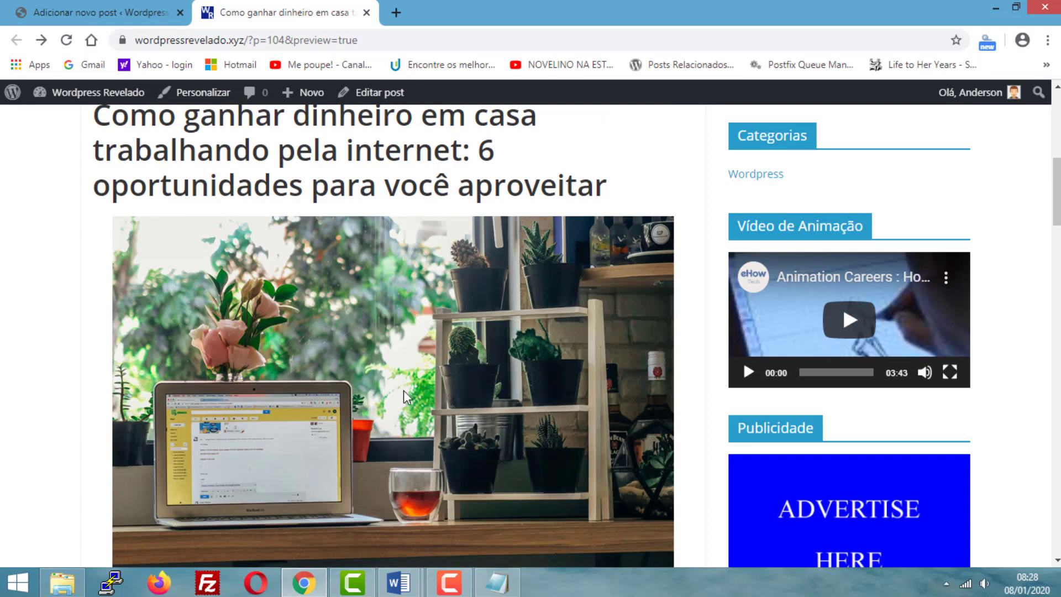
scroll(404, 390, "up", 4)
scroll(402, 383, "down", 2)
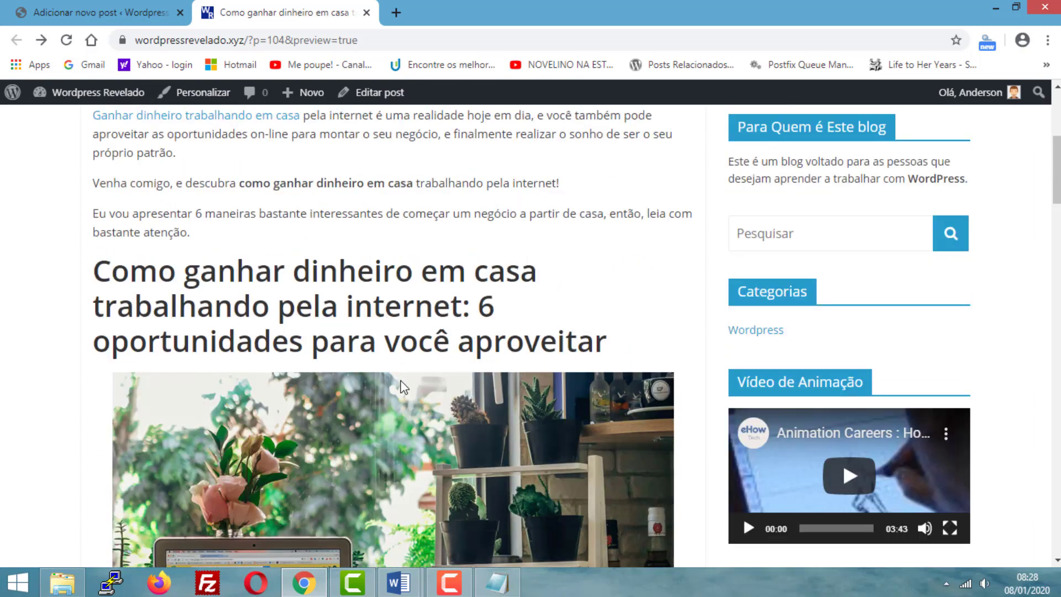
scroll(341, 282, "down", 3)
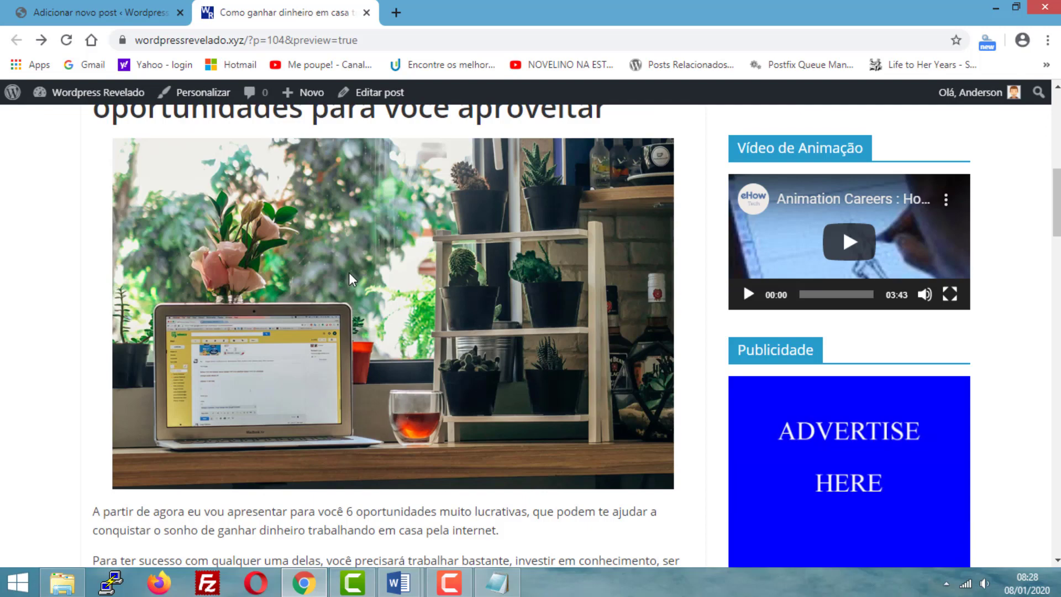
scroll(350, 273, "up", 3)
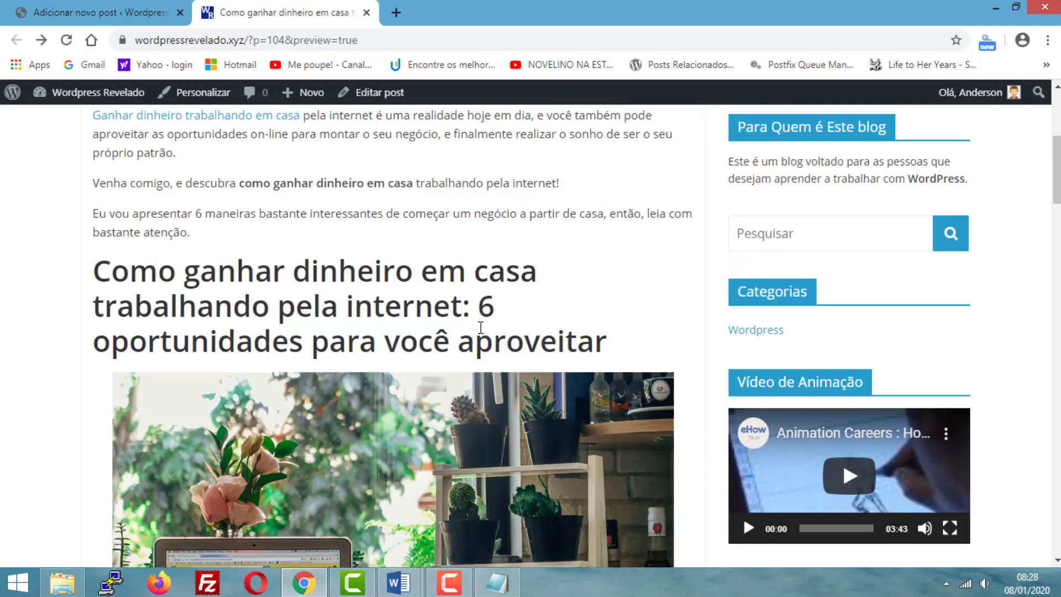
scroll(470, 317, "down", 2)
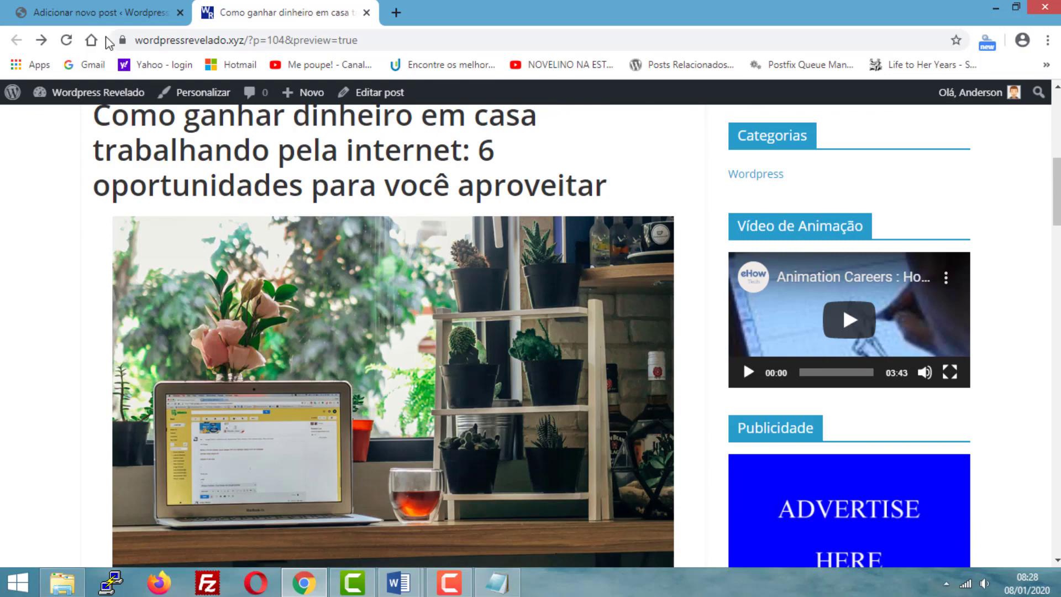
- Return to the post editor, view the resized image with its surrounding text and deselect its block
left_click(98, 13)
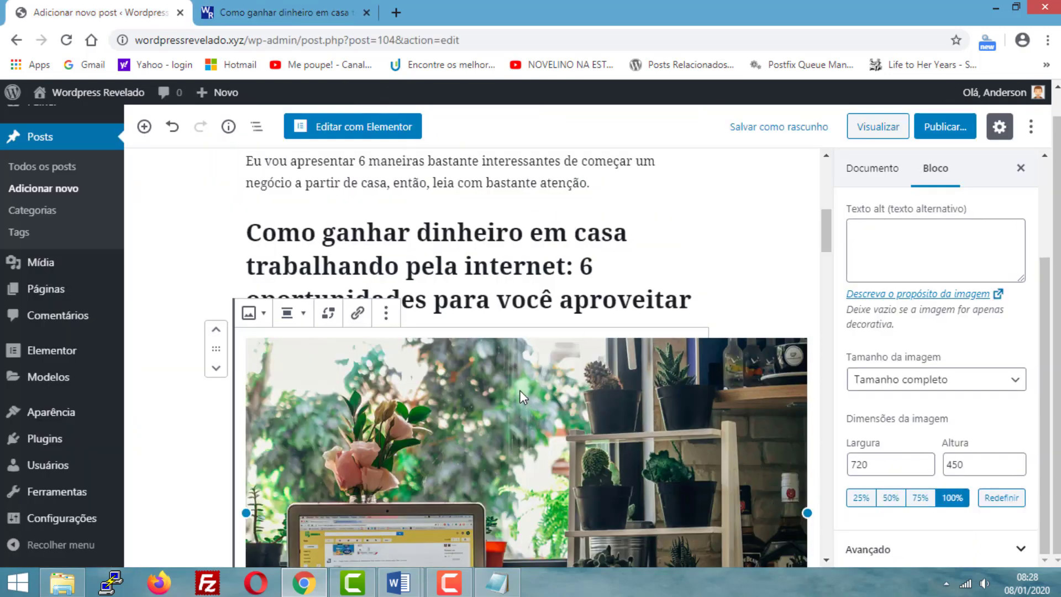
scroll(519, 390, "down", 5)
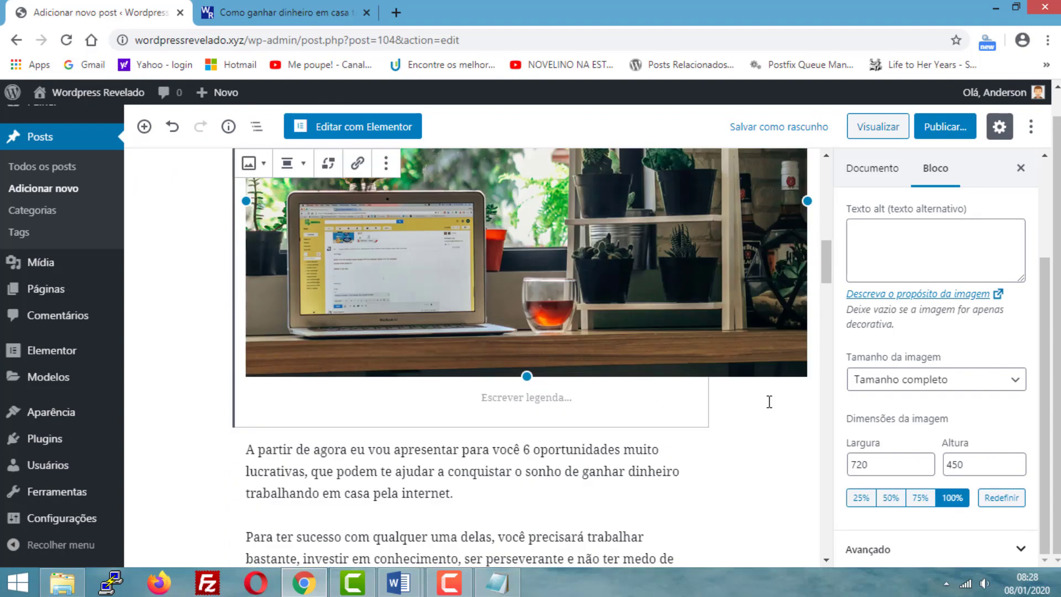
left_click(160, 365)
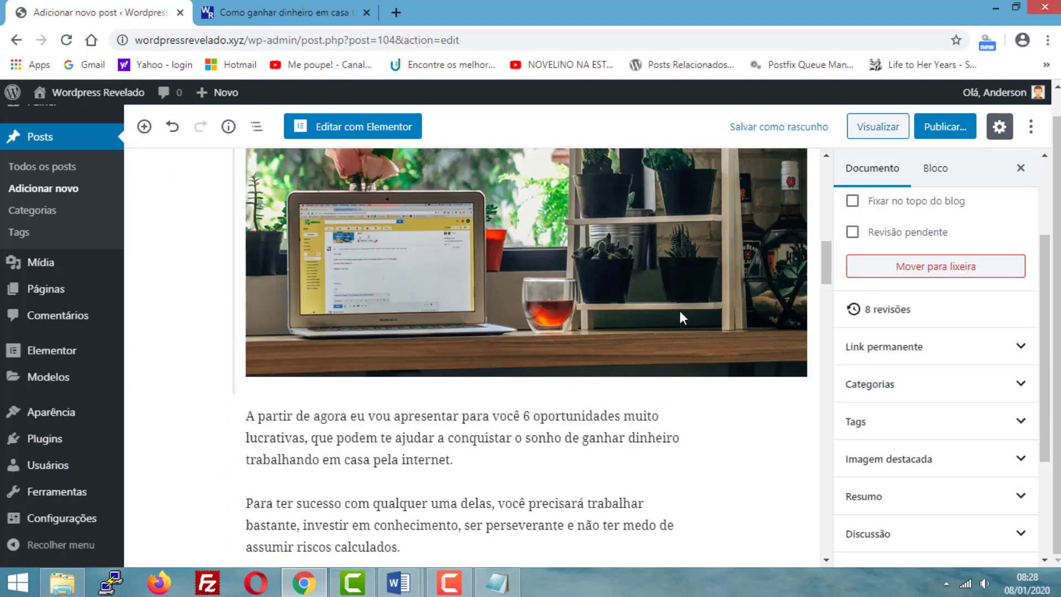
scroll(589, 309, "up", 1)
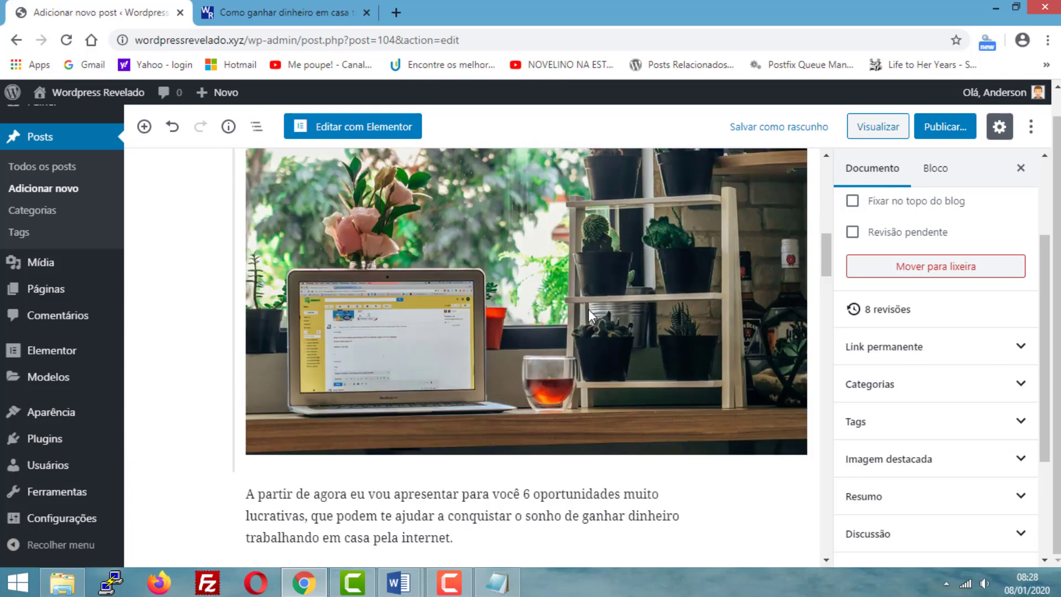
- Open the site's home page from the preview and check its list of posts against the draft in the editor
left_click(282, 12)
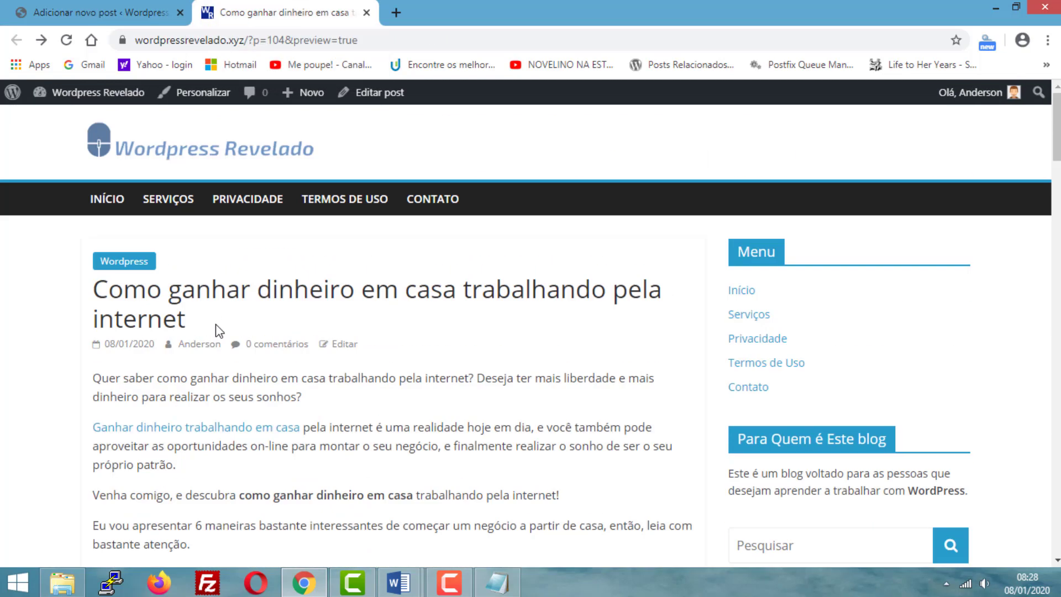
left_click(108, 201)
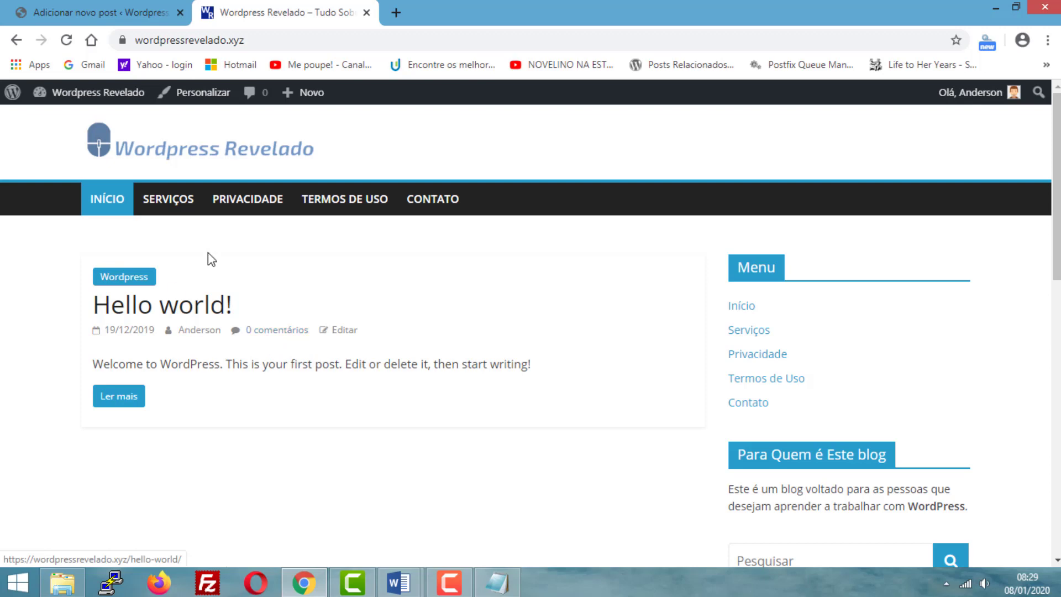
left_click_drag(268, 307, 93, 305)
left_click(274, 289)
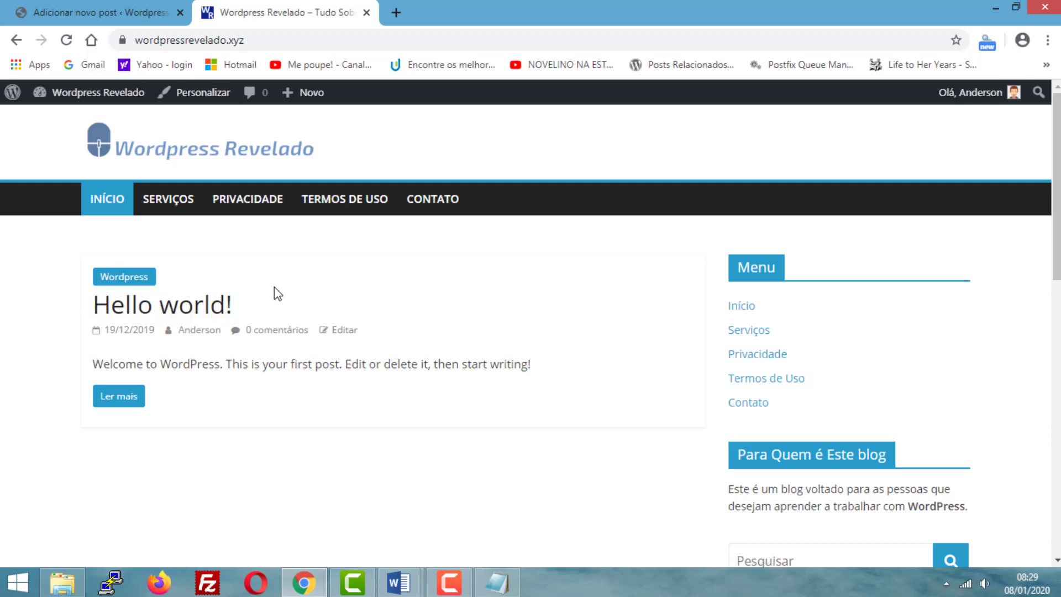
left_click(82, 9)
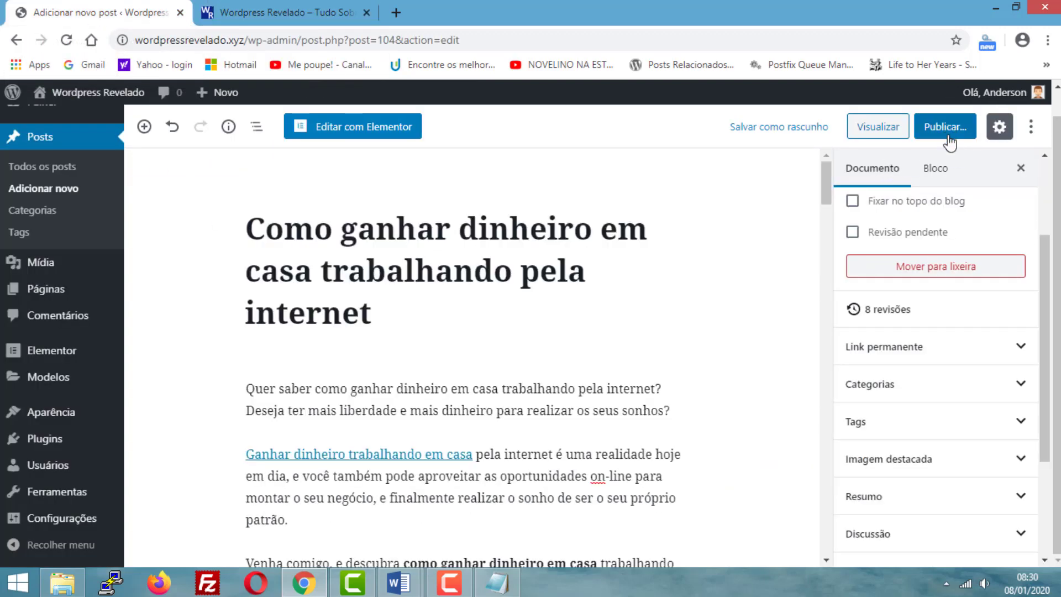
left_click(239, 8)
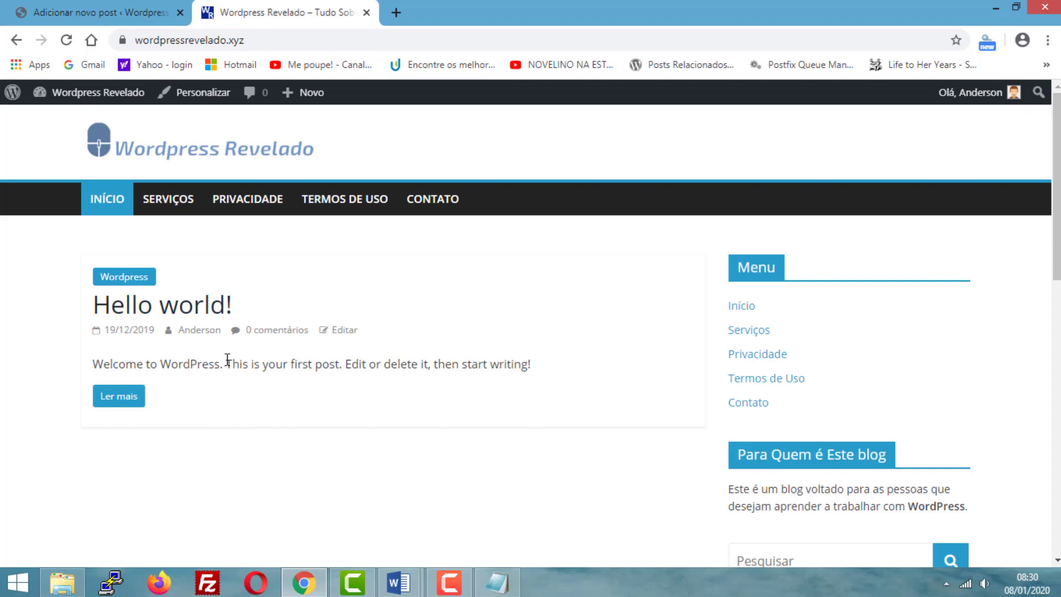
- Return to the post editor, expand the permalink settings and read through the whole URL slug to its end
left_click(132, 11)
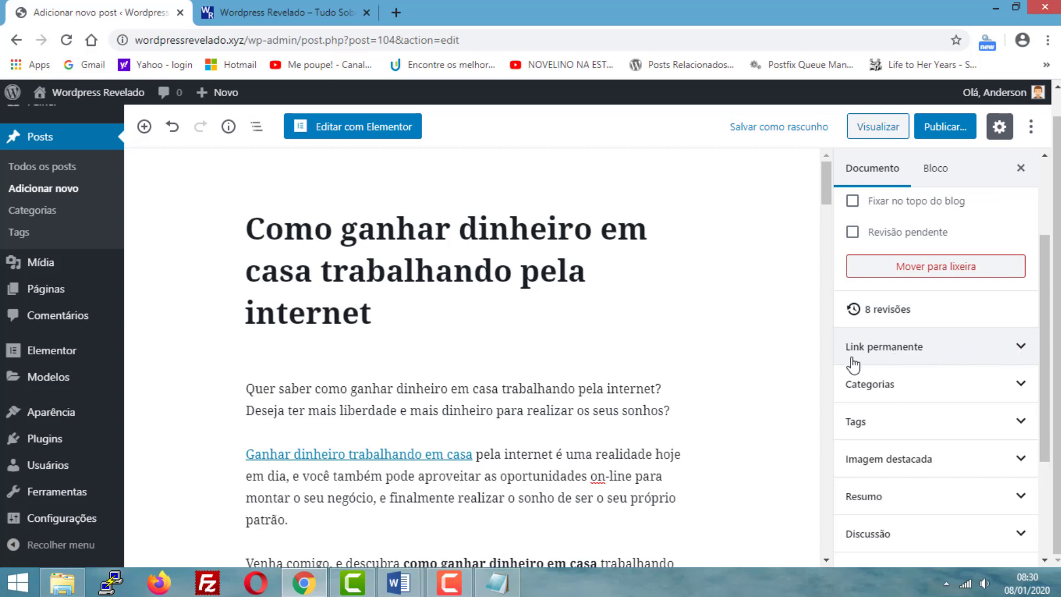
left_click(1021, 350)
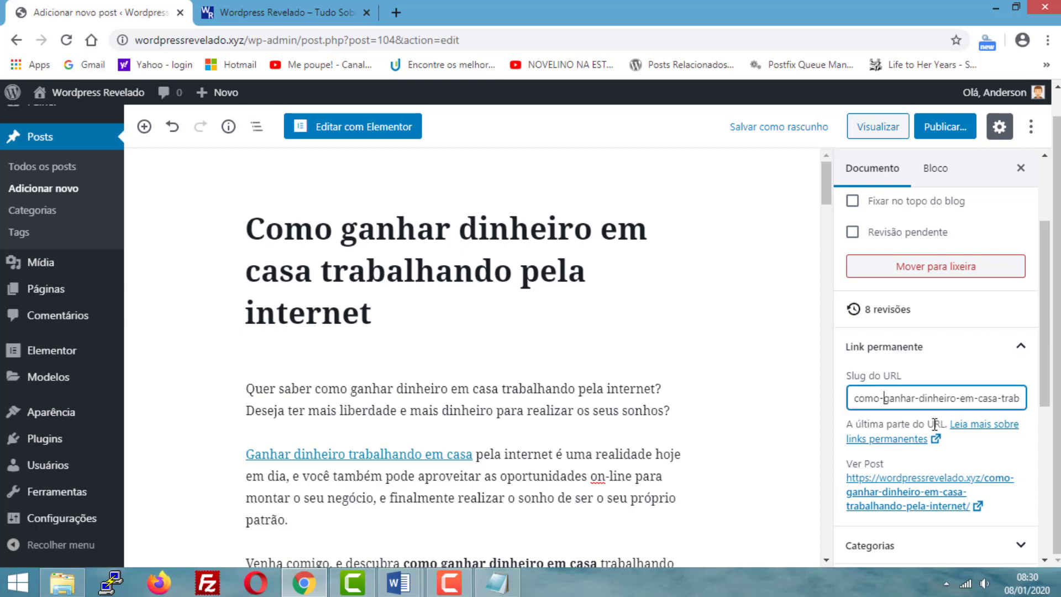
key("Right")
key("Right")
key("Right")
key("Right")
key("Right")
key("Right")
key("Right")
key("Right")
key("Right")
key("Right")
key("Right")
key("Right")
key("Right")
key("Right")
key("Right")
key("Right")
key("Right")
key("Right")
key("Right")
key("Right")
key("Right")
key("Right")
key("Right")
key("Right")
key("Right")
key("Right")
key("Right")
key("Right")
key("Right")
key("Right")
key("Right")
key("Right")
key("Right")
key("Right")
key("Right")
key("Right")
key("Right")
key("Right")
key("Right")
key("Right")
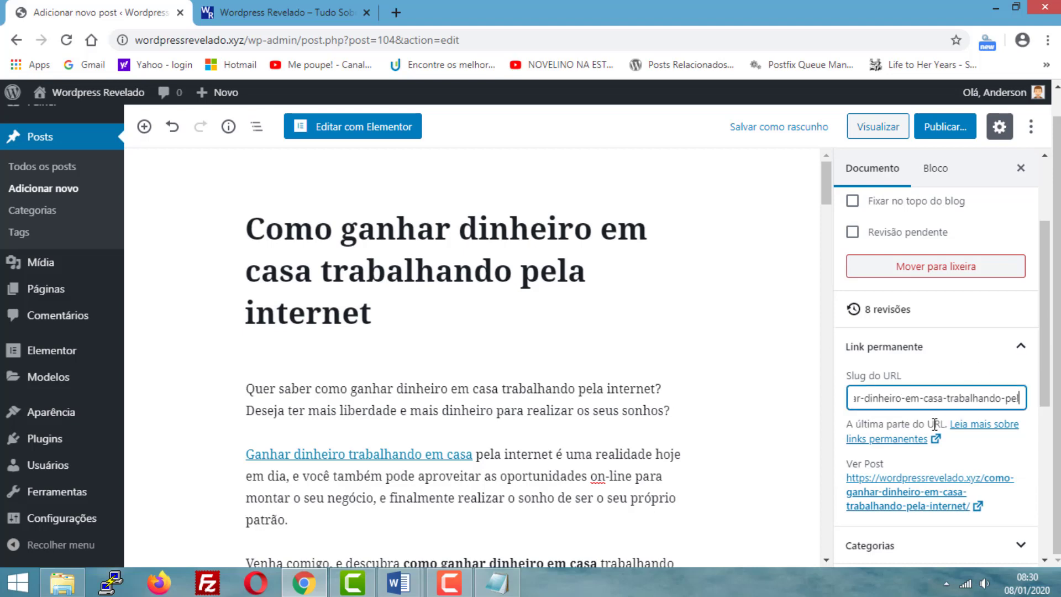
key("Left")
key("Left")
key("Left")
key("Left")
key("Left")
key("Left")
key("Left")
key("Left")
key("Left")
key("Left")
key("Left")
key("Left")
key("Left")
key("Left")
key("Left")
key("Left")
key("Left")
key("Left")
key("Left")
key("Left")
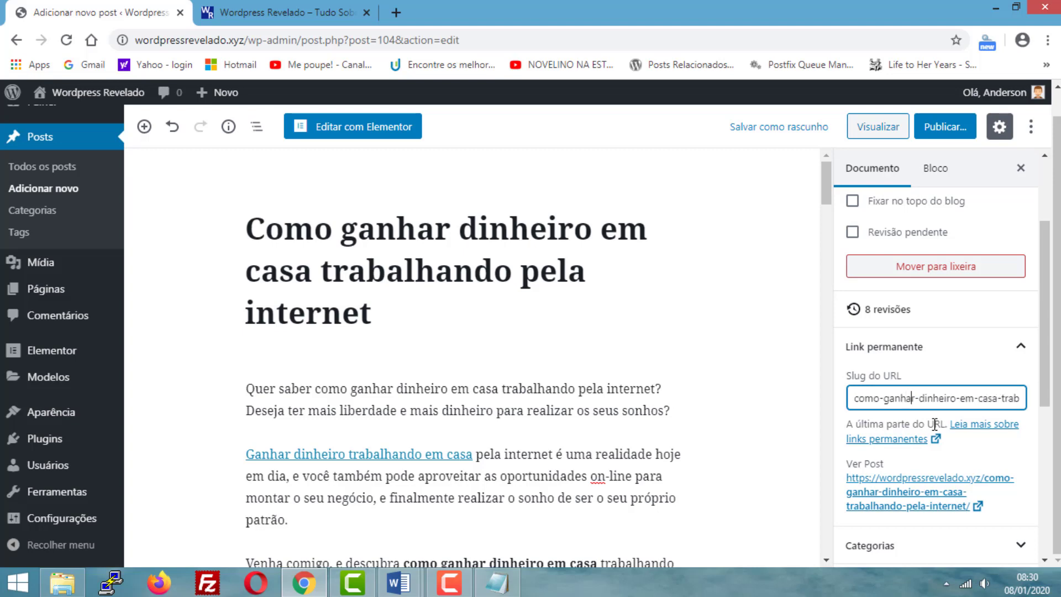
key("Right")
key("Right")
key("Right")
key("Right")
key("Right")
key("Right")
key("Right")
key("Right")
key("Right")
key("Right")
key("Right")
key("Right")
key("Right")
key("Right")
key("Right")
key("Right")
key("Right")
key("Right")
key("Right")
key("Right")
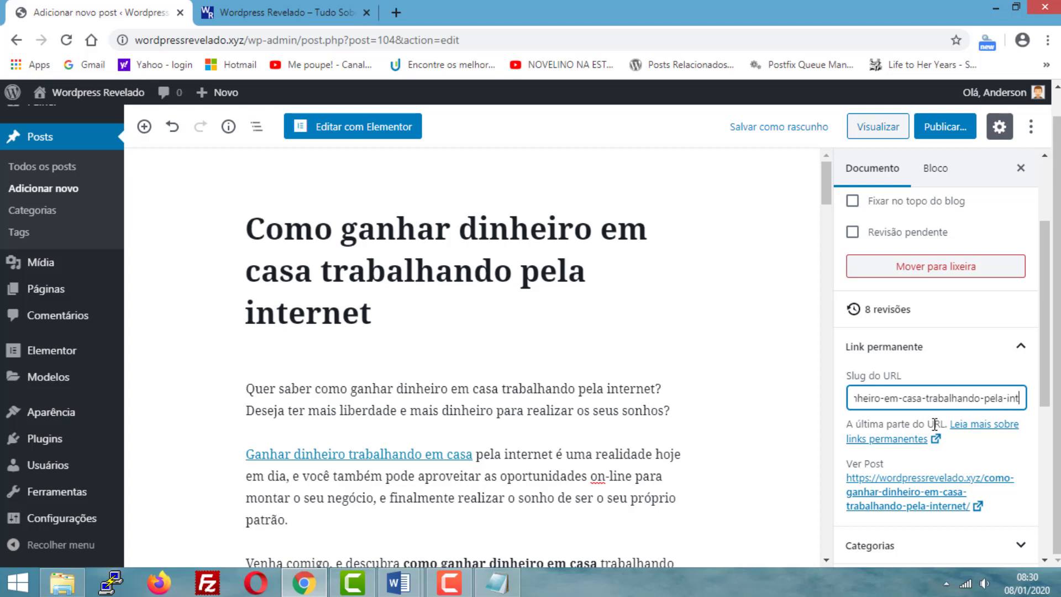
key("Right")
key("Right")
key("Right")
key("Right")
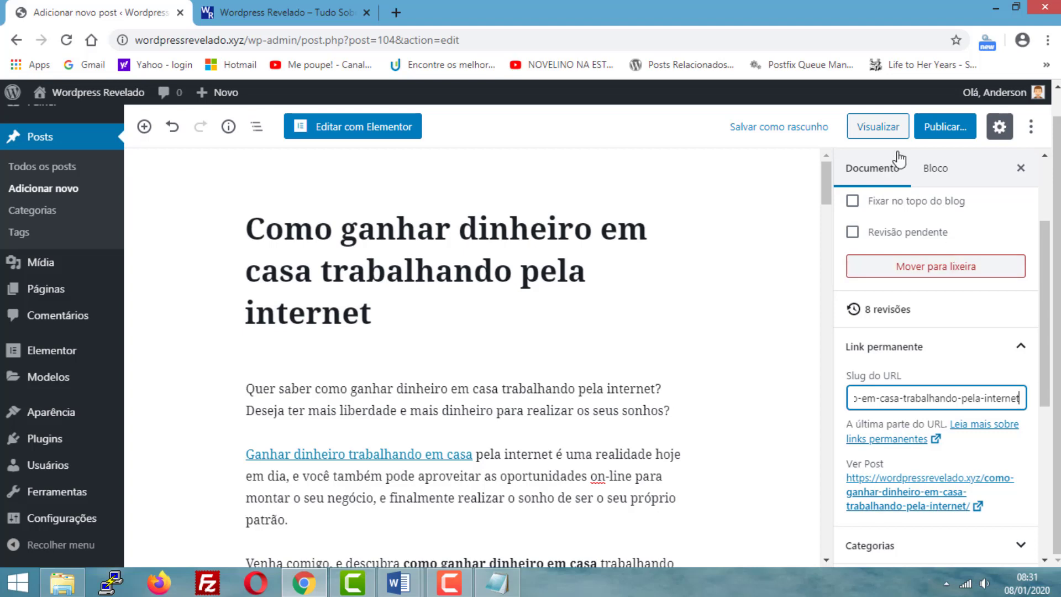
- Remove the word "pela" and its extra hyphen from the post's URL slug
left_click(982, 399)
key("BackSpace")
key("BackSpace")
key("BackSpace")
key("BackSpace")
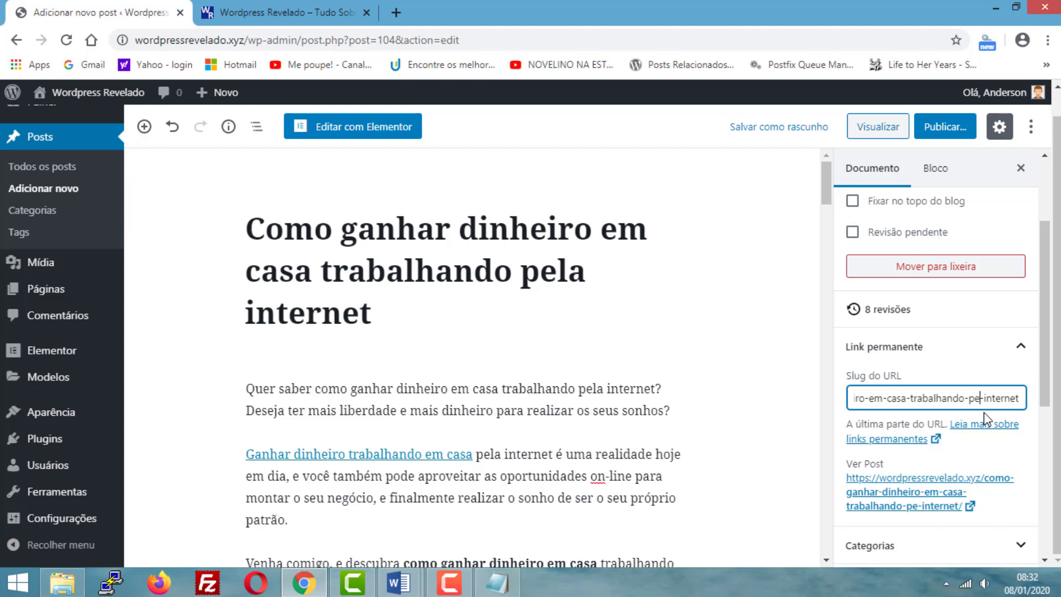
key("BackSpace")
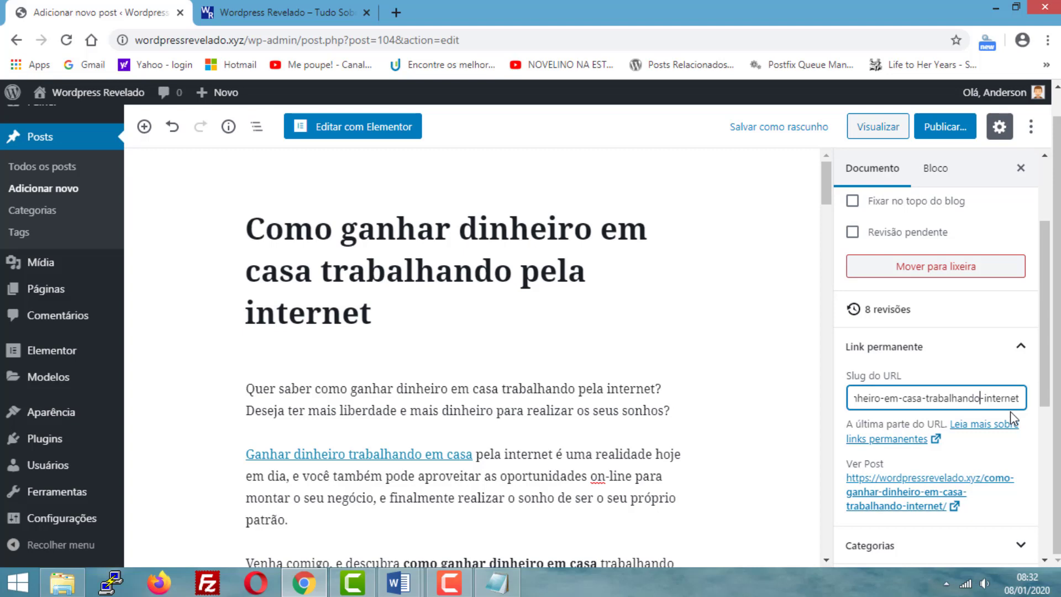
- Remove the word "em" from the slug, shortening it to "como-ganhar-dinheiro-casa-trabalhando-internet"
key("Left")
key("Left")
key("Left")
key("Left")
key("Left")
key("Left")
key("Left")
key("Left")
key("Left")
key("Left")
key("Left")
key("Left")
key("Left")
key("Left")
key("Left")
key("Left")
key("Left")
key("Left")
key("Left")
key("Left")
key("BackSpace")
key("BackSpace")
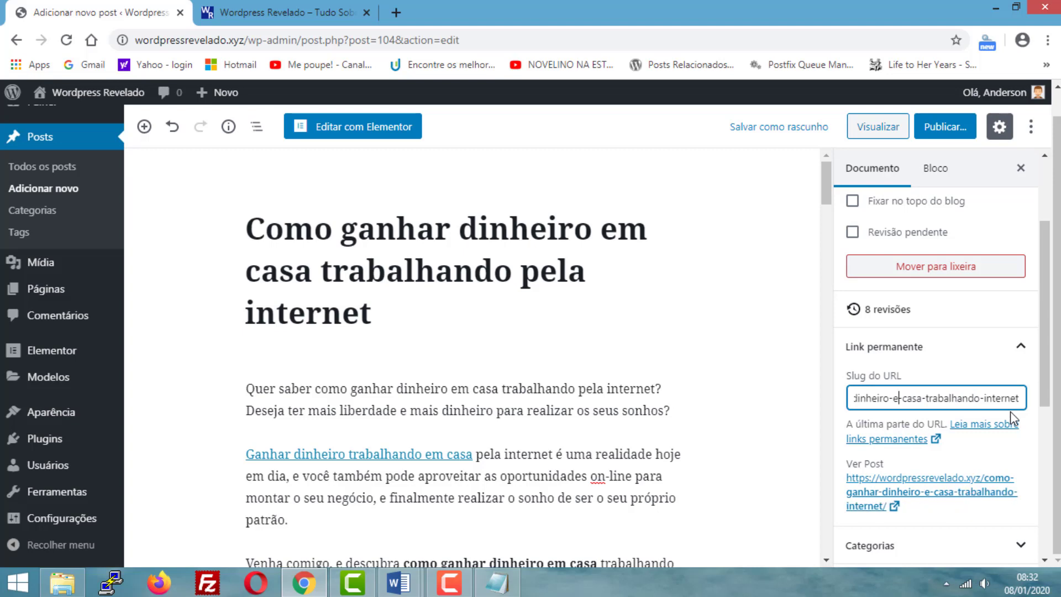
key("BackSpace")
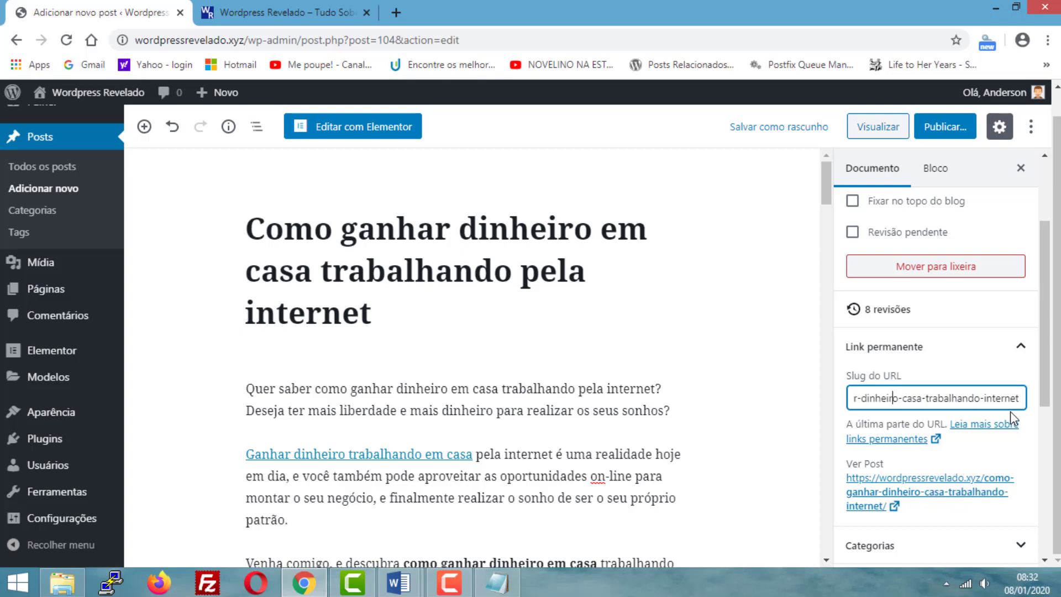
- Read the shortened URL slug from start to end and leave the field
key("Left")
key("Left")
key("Left")
key("Left")
key("Left")
key("Home")
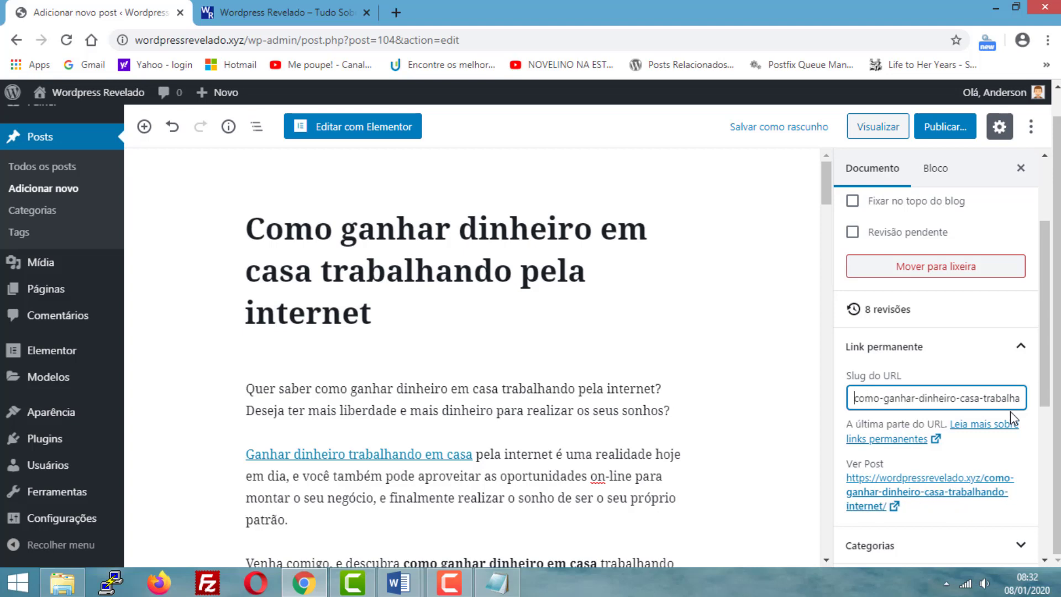
key("Right")
key("Right")
key("Right")
key("Right")
key("Right")
key("Right")
key("Right")
key("Right")
key("Right")
key("Right")
key("Right")
key("Right")
key("Right")
key("Right")
key("Right")
key("Right")
key("Right")
key("Right")
key("Right")
key("Right")
key("Right")
key("Right")
key("Right")
key("Right")
key("Right")
key("Right")
key("Right")
key("Right")
key("Right")
key("Right")
key("Right")
key("Right")
key("Right")
key("Right")
key("Right")
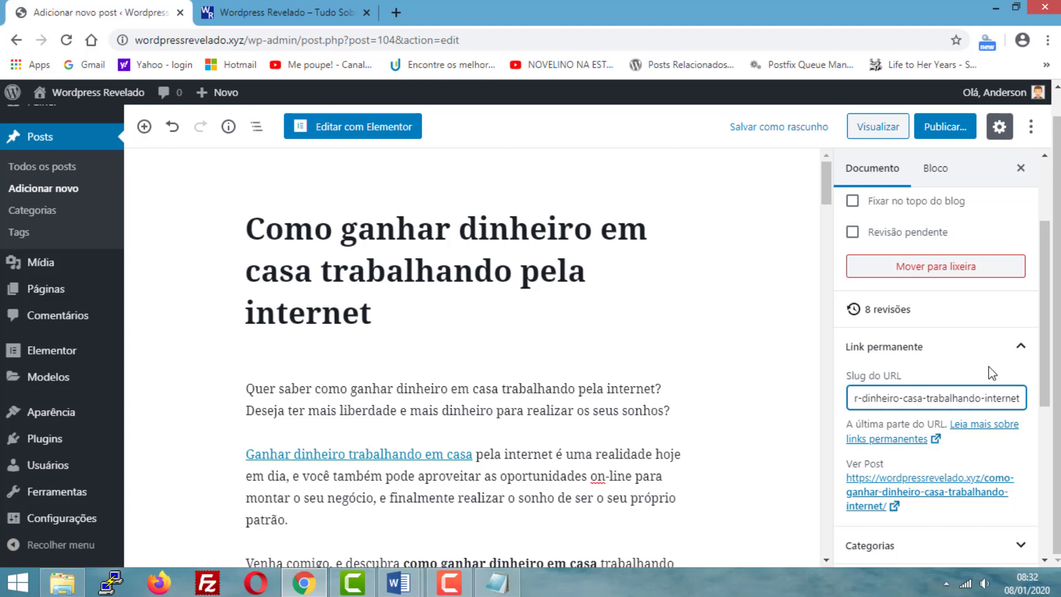
left_click(950, 380)
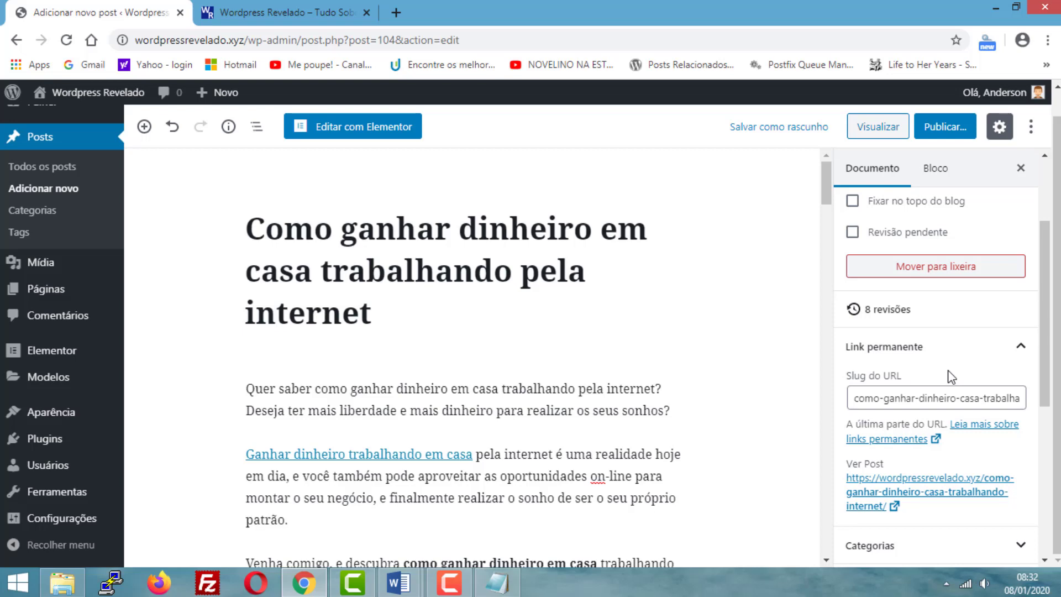
- Expand the post's categories and review the available options along with the other document settings
scroll(947, 376, "down", 1)
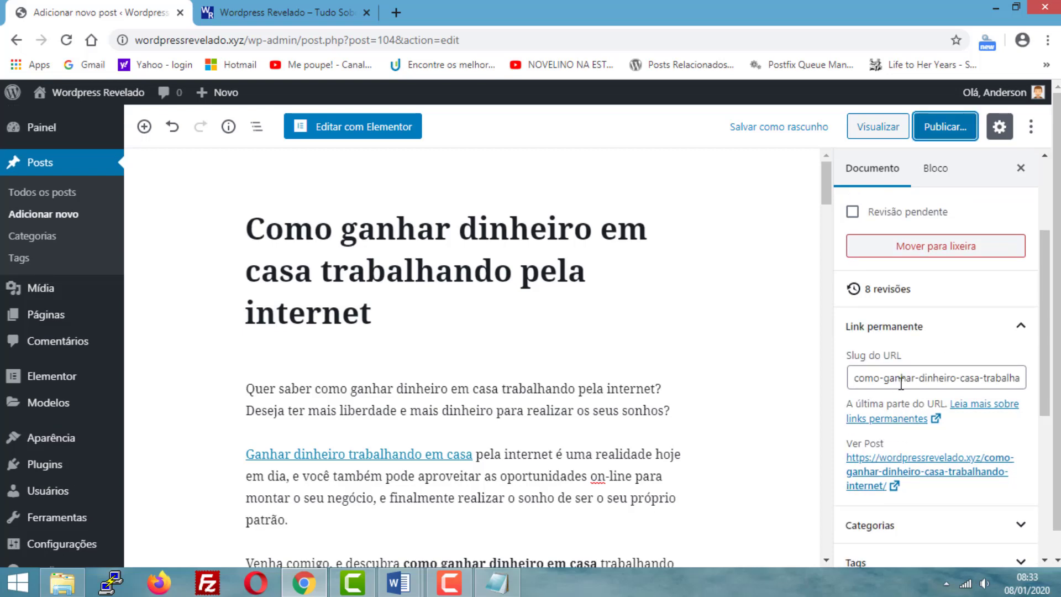
scroll(906, 382, "down", 4)
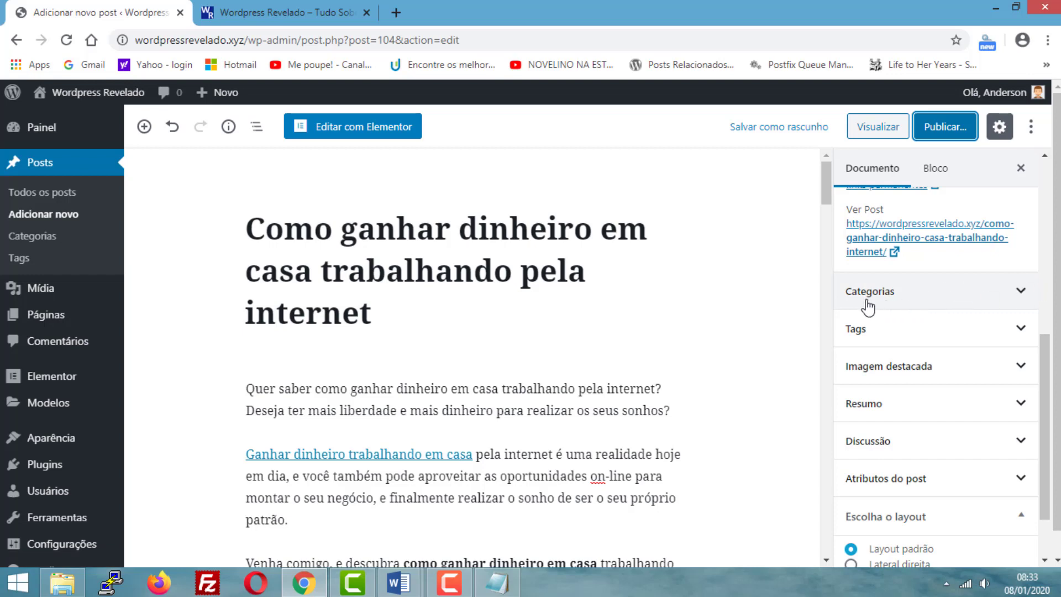
left_click(1021, 298)
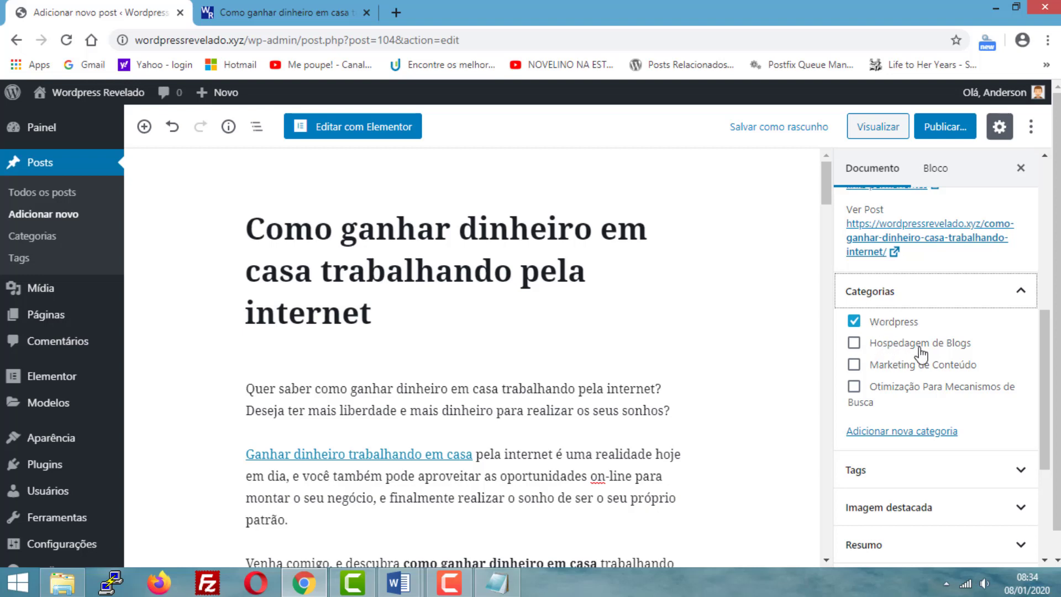
scroll(924, 352, "down", 2)
scroll(940, 332, "up", 4)
scroll(933, 354, "down", 2)
scroll(935, 372, "up", 2)
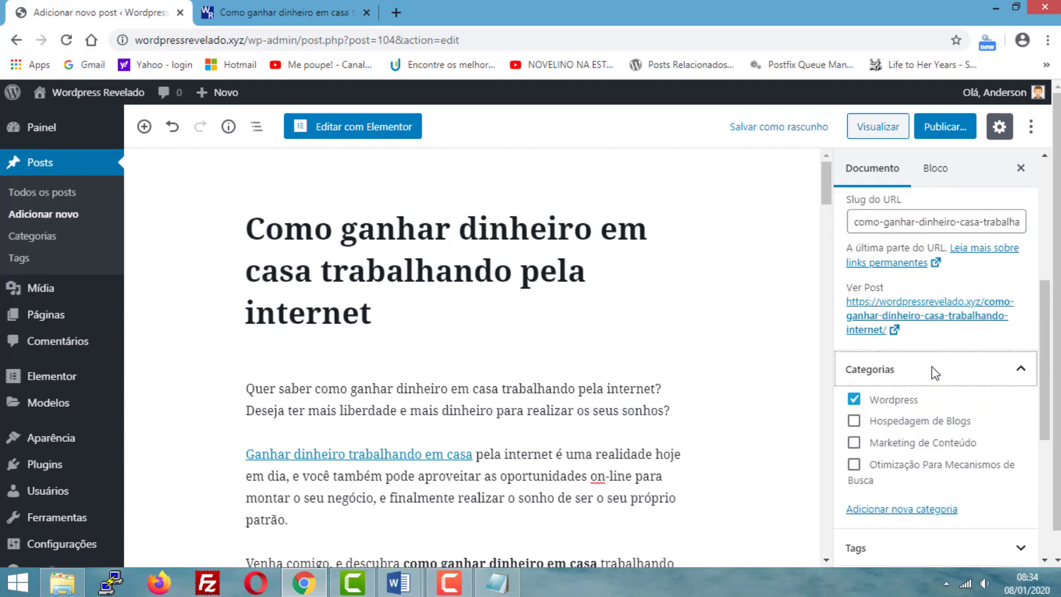
scroll(933, 372, "up", 5)
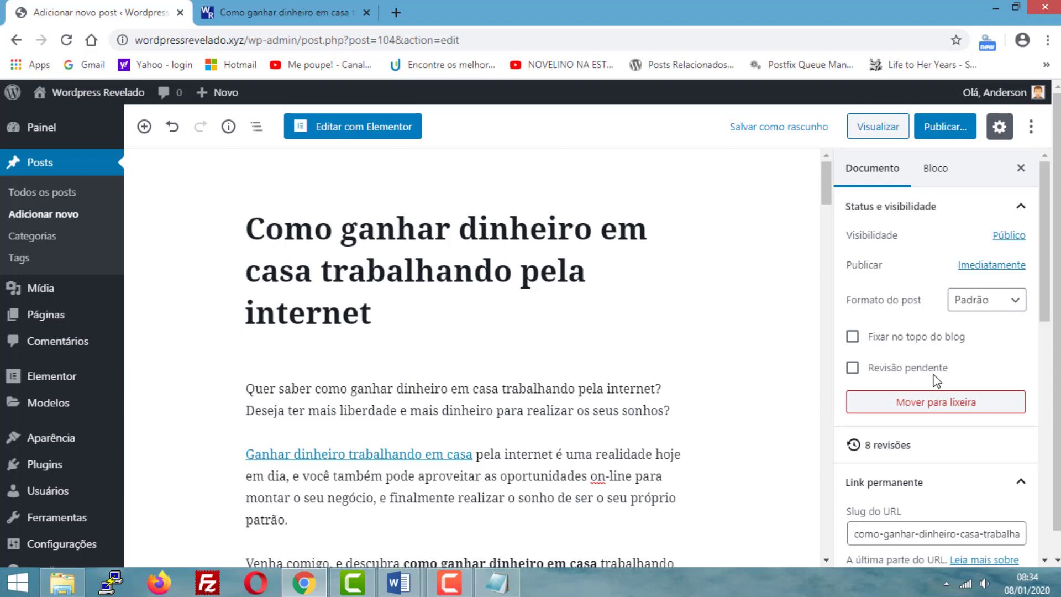
- Start the pre-publish check and review the Público, Privado and Protegida por senha visibility options
left_click(947, 134)
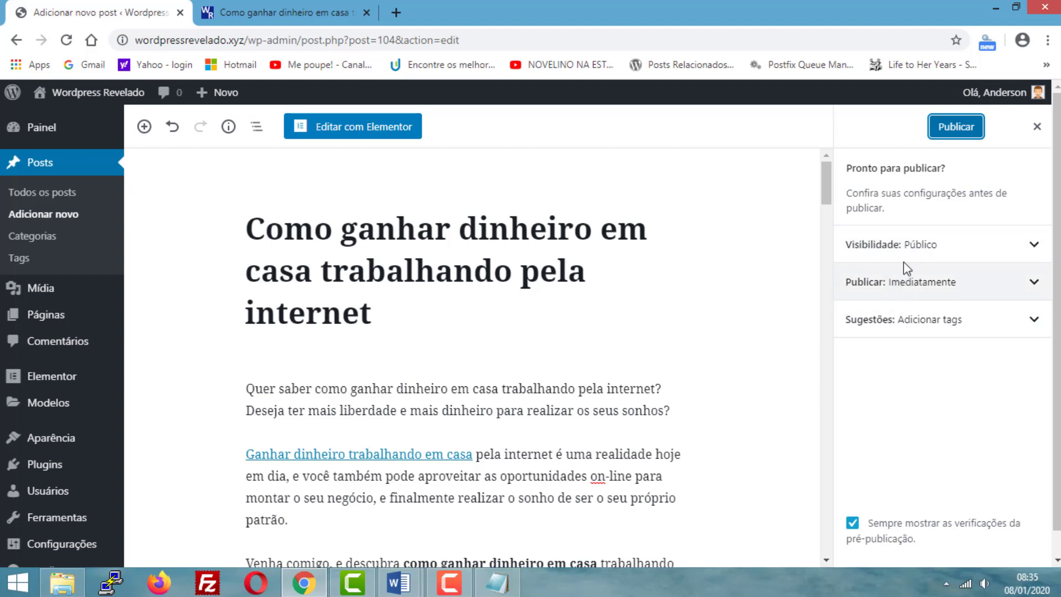
left_click(1036, 250)
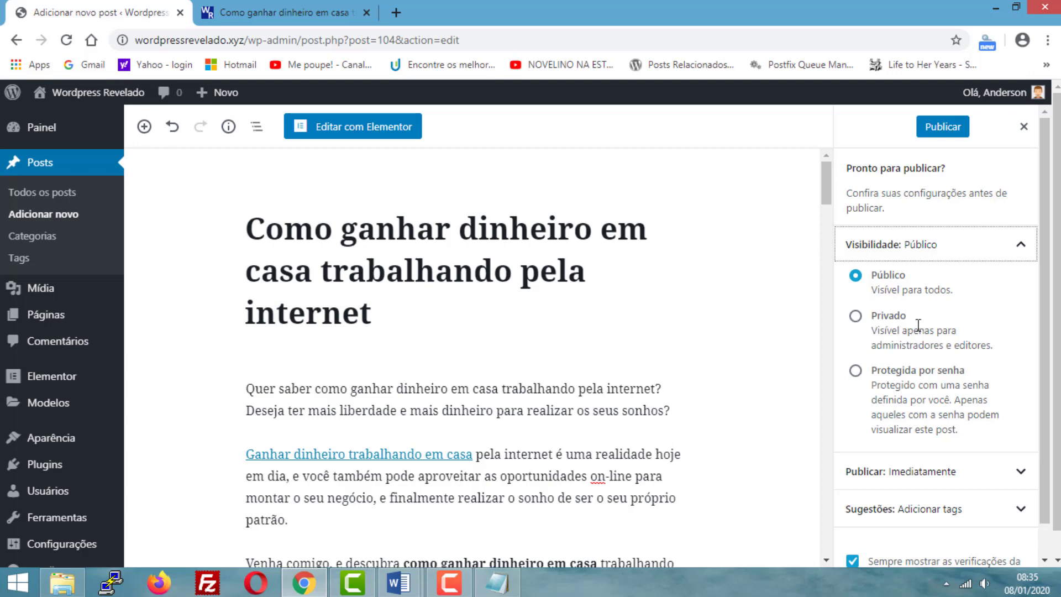
scroll(918, 326, "down", 1)
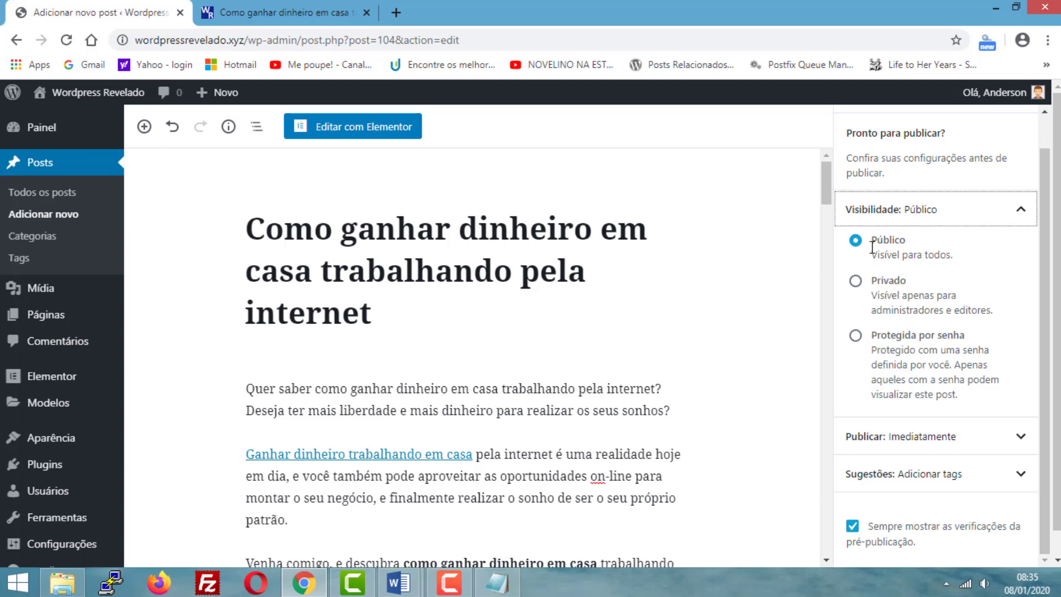
left_click(1020, 209)
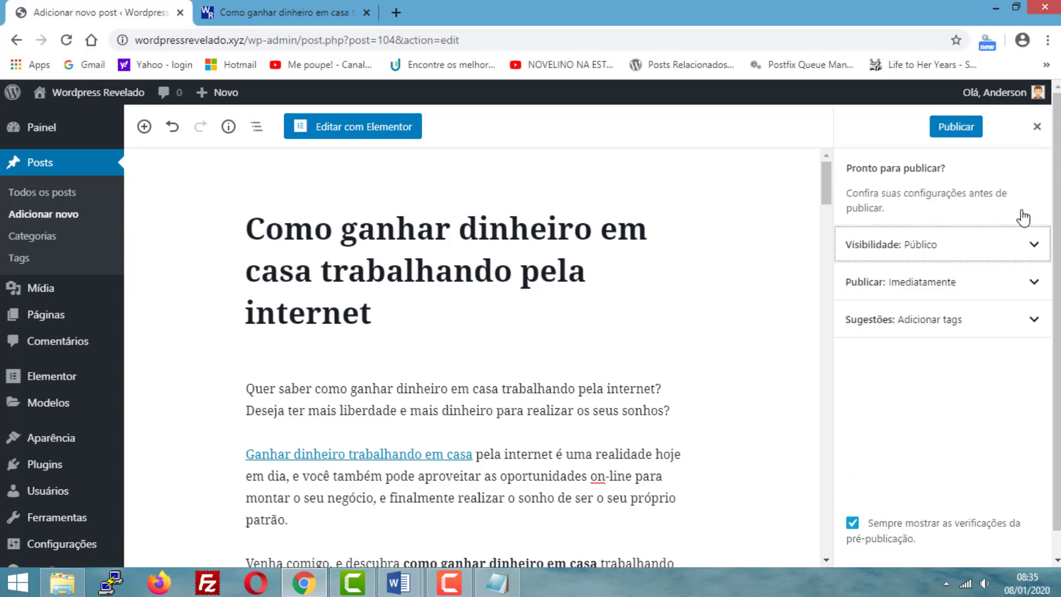
- Review the post's publication date and time settings, including the month choices, and collapse them again
left_click(1032, 293)
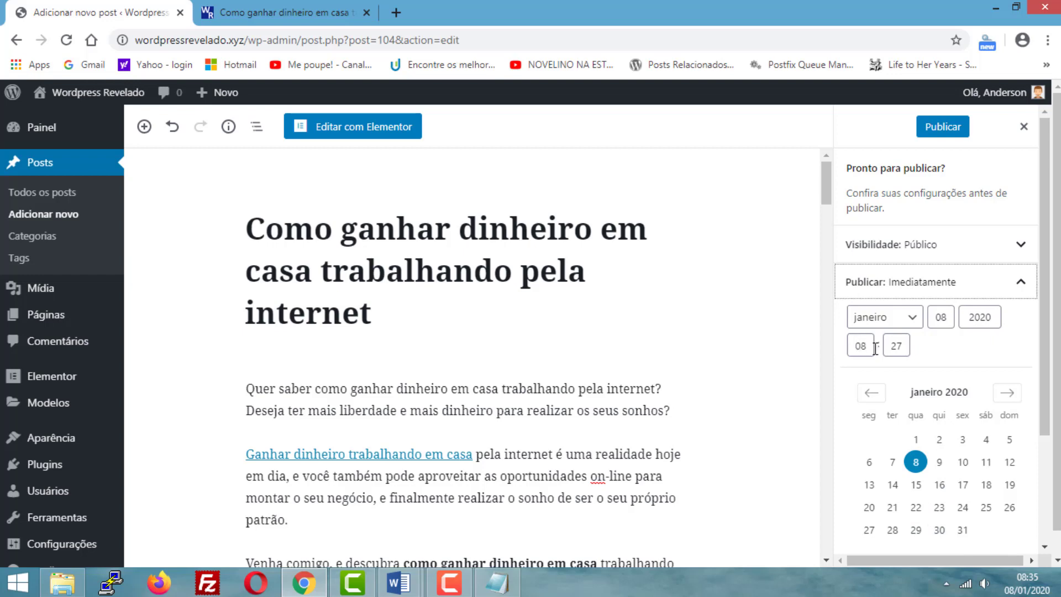
left_click(914, 320)
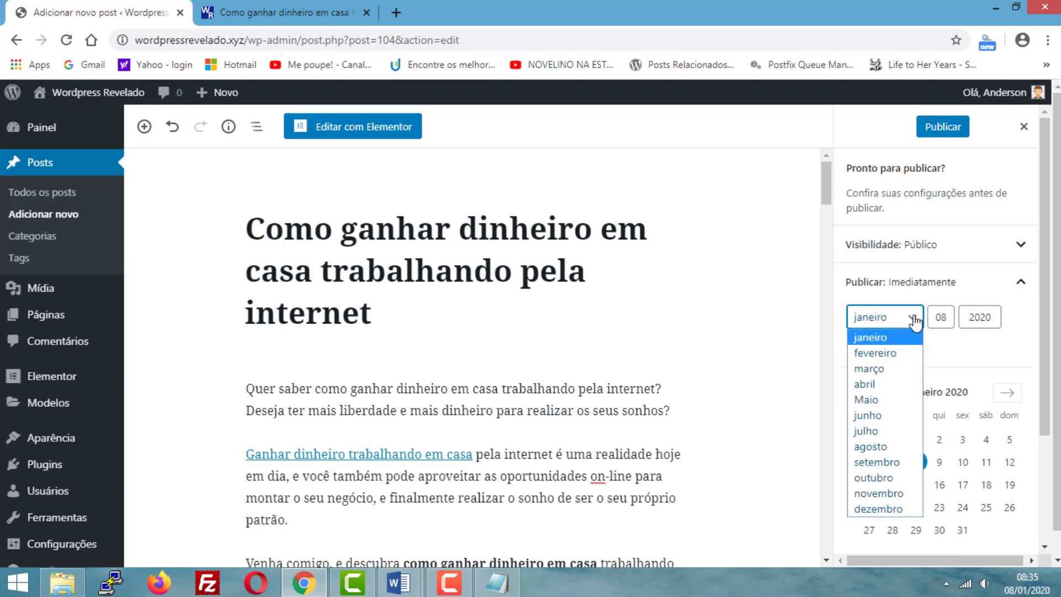
left_click(913, 320)
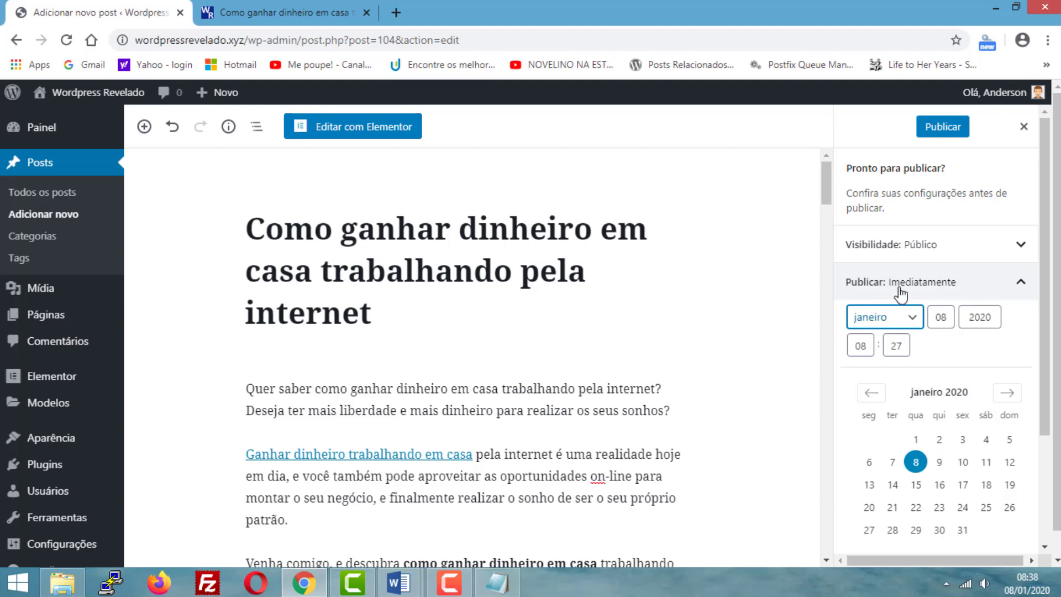
left_click(1020, 284)
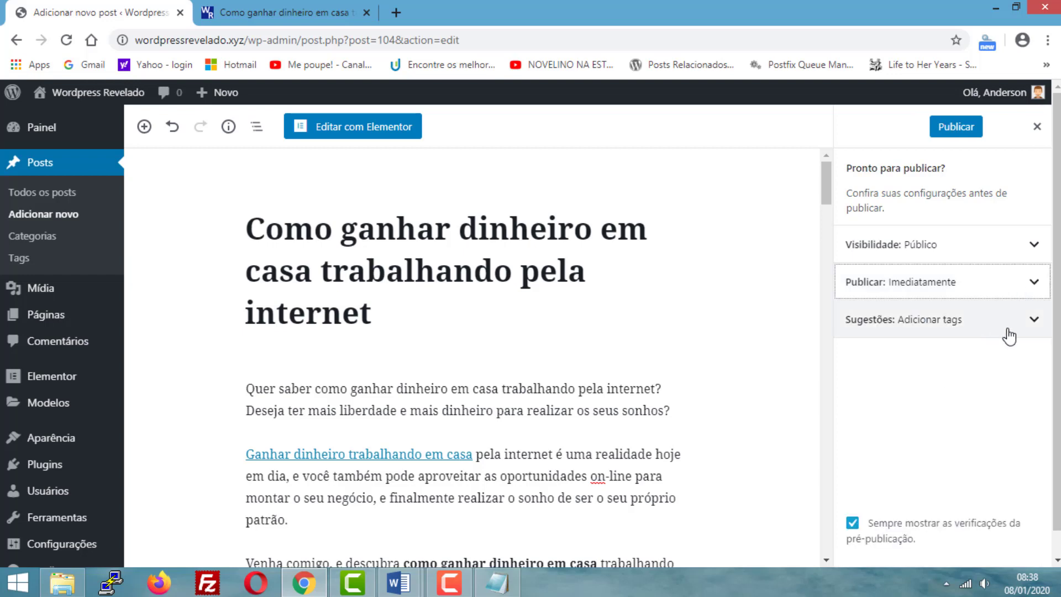
- Look over the tag suggestions without adding any tag, and publish the post with immediate public visibility
left_click(1030, 325)
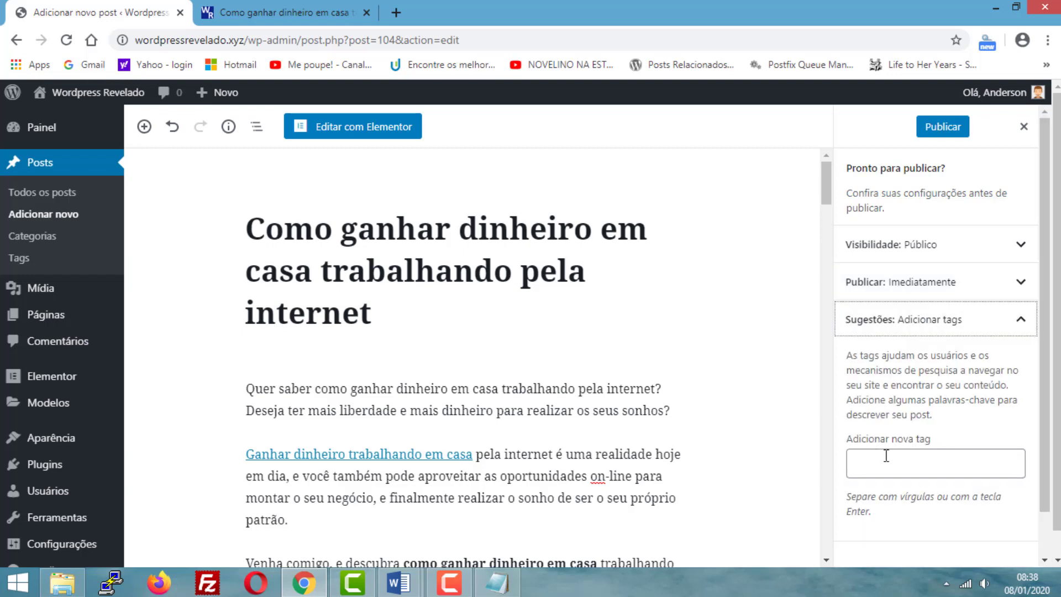
left_click(1021, 326)
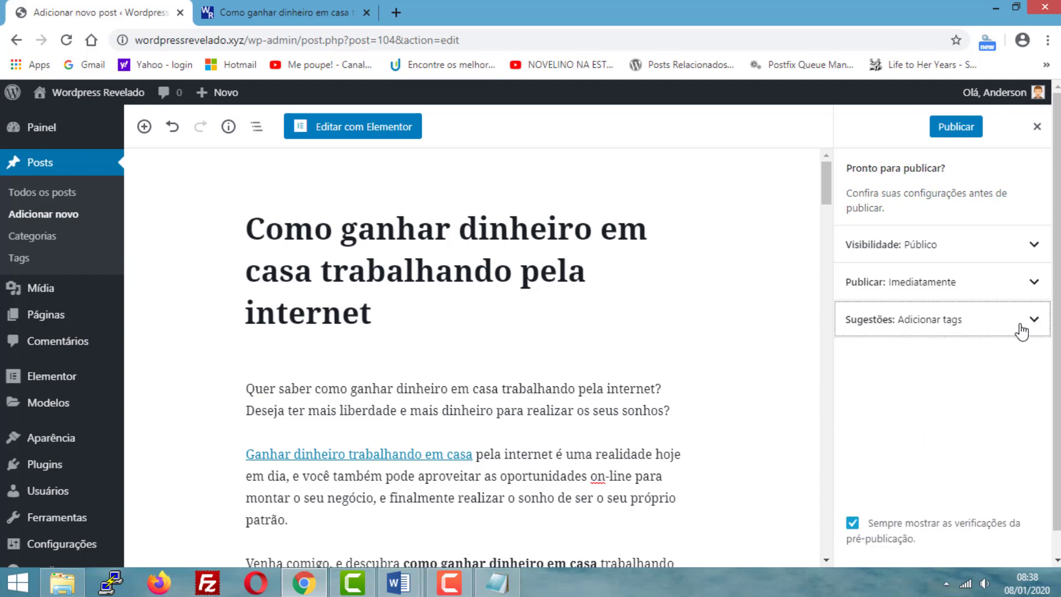
scroll(978, 365, "down", 1)
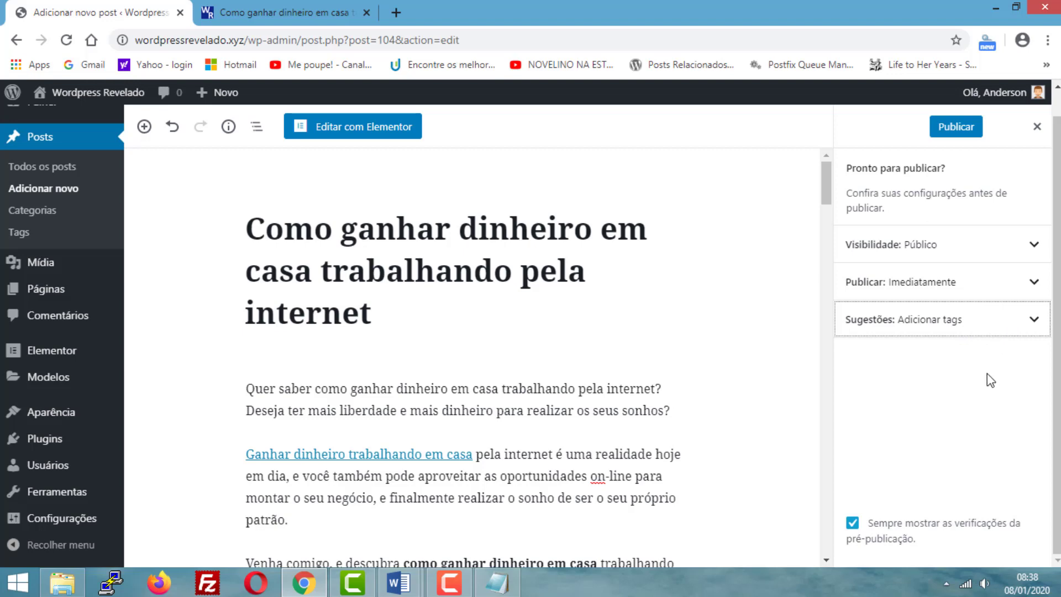
scroll(987, 374, "up", 1)
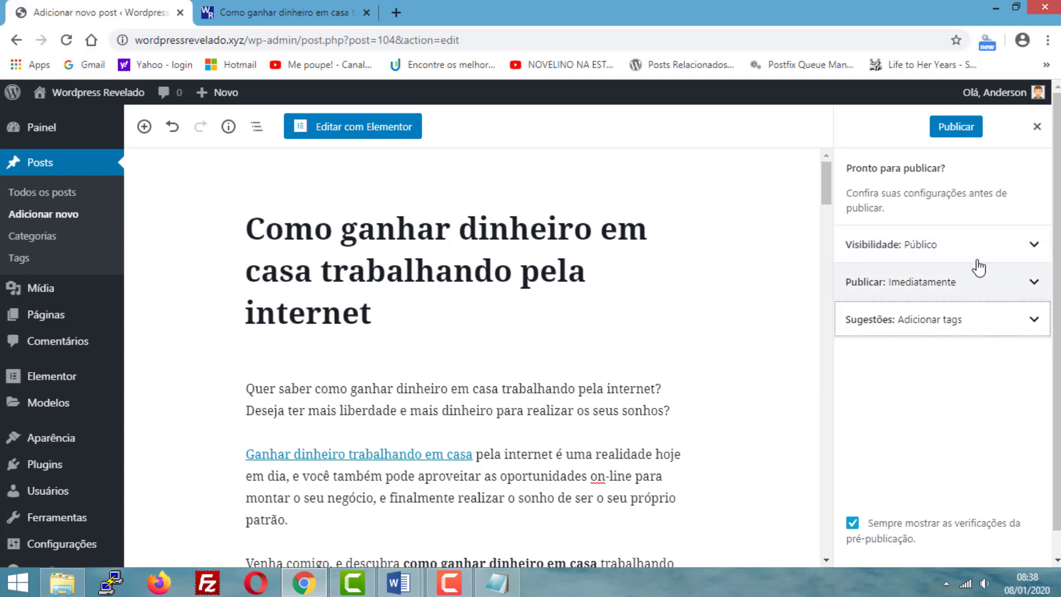
left_click(955, 130)
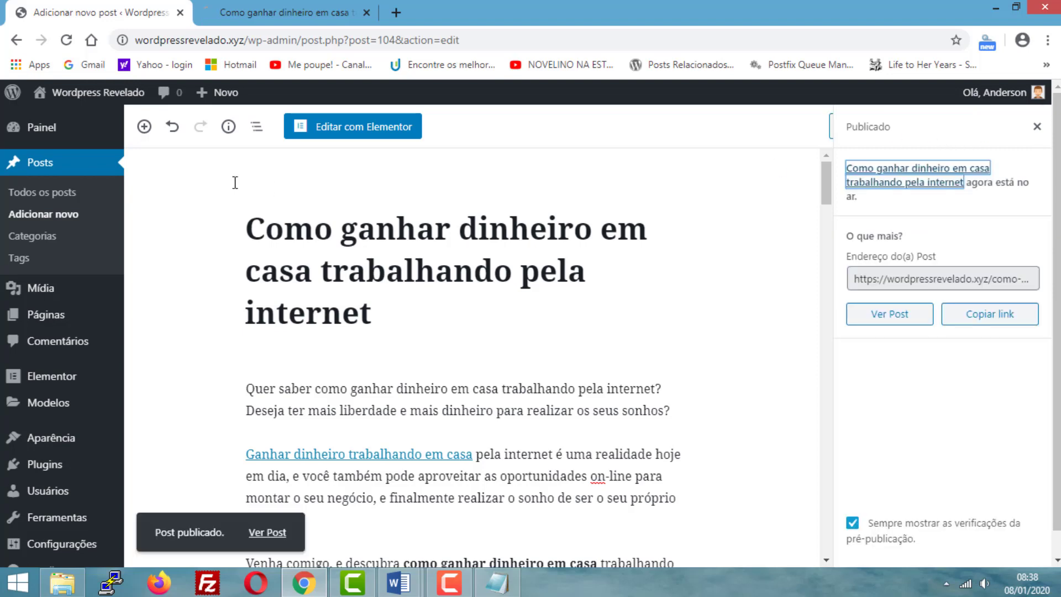
- Open the site's home page from the post preview and check the list of posts for the published article
left_click(249, 9)
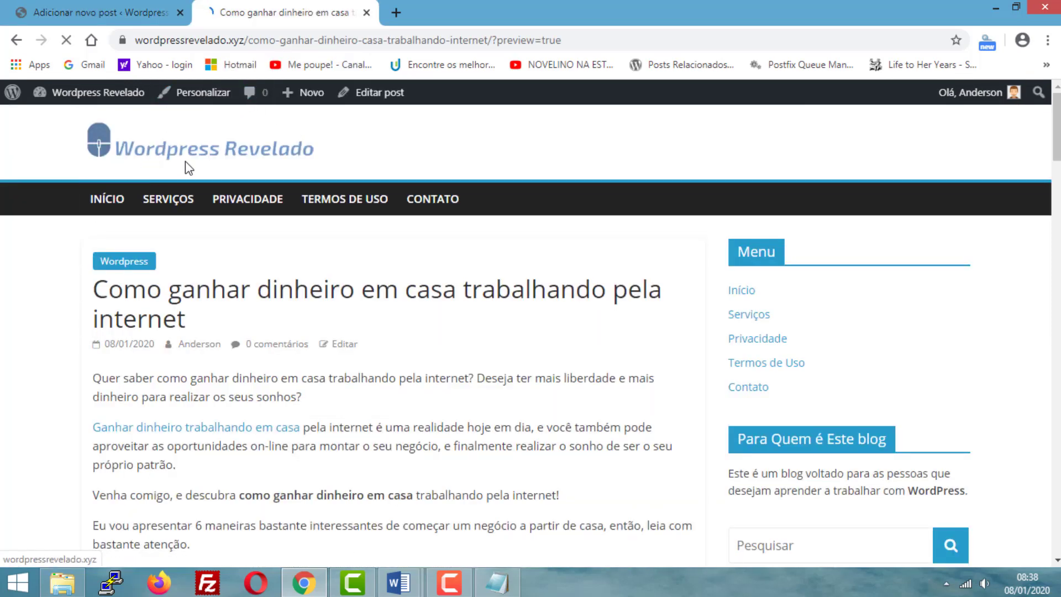
left_click(114, 204)
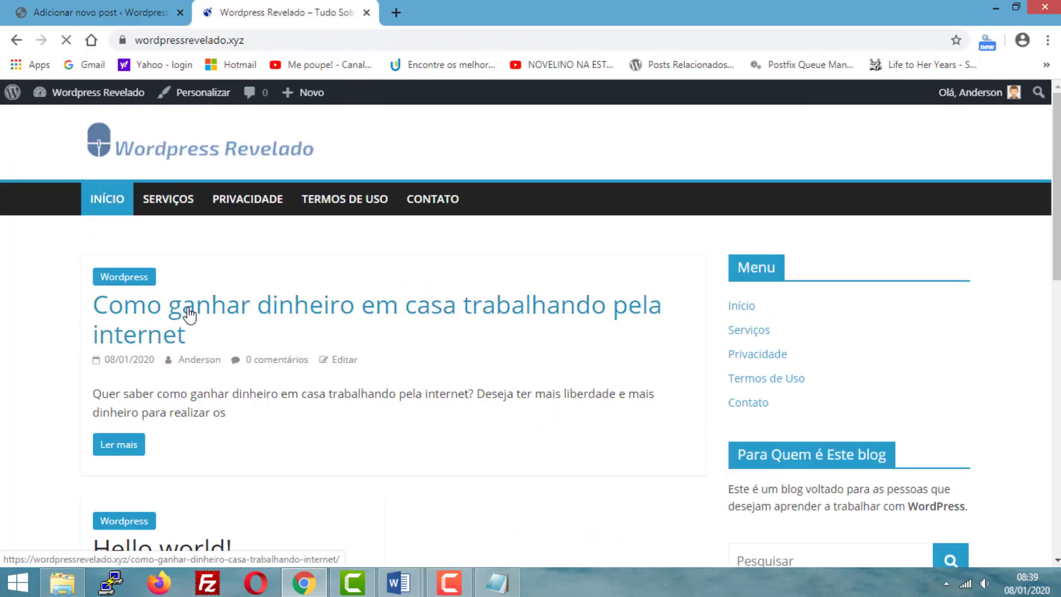
scroll(3, 293, "down", 5)
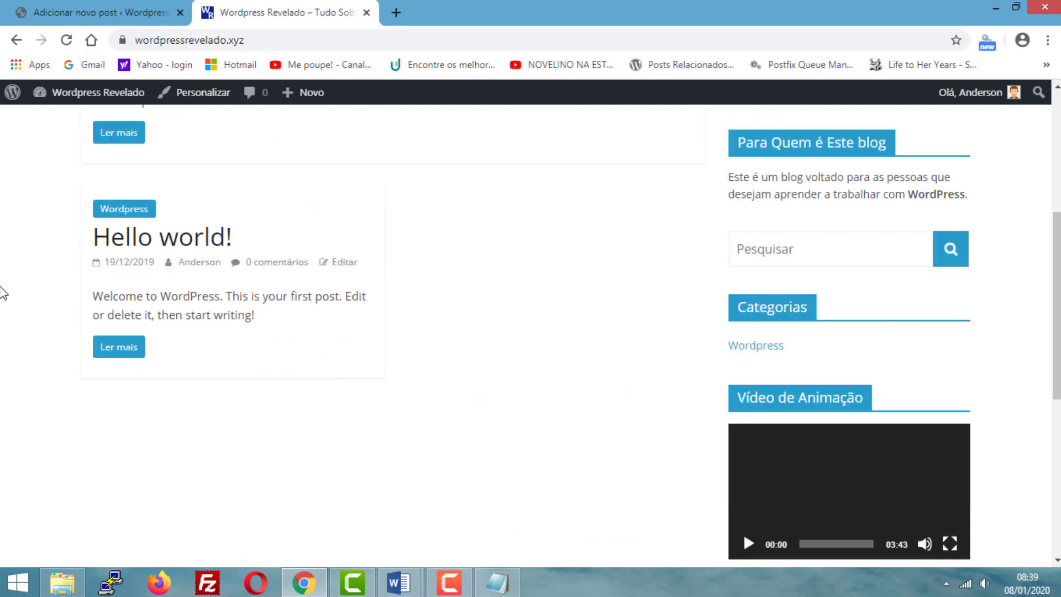
scroll(3, 293, "up", 5)
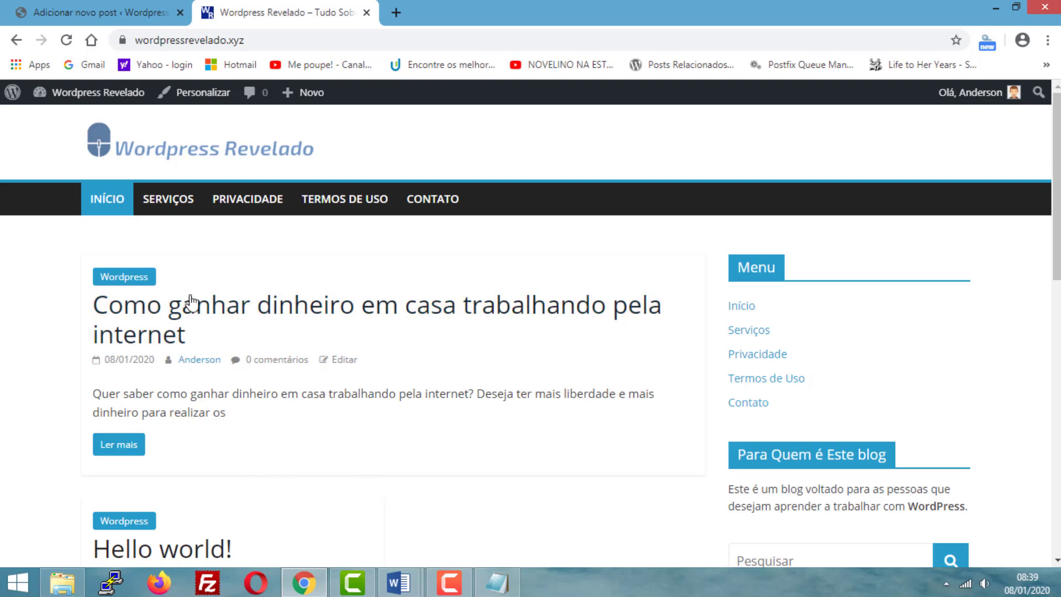
- Look over the published post's title and excerpt in the home page's post list
left_click_drag(226, 412, 85, 397)
left_click(251, 413)
scroll(277, 293, "down", 1)
scroll(252, 319, "up", 1)
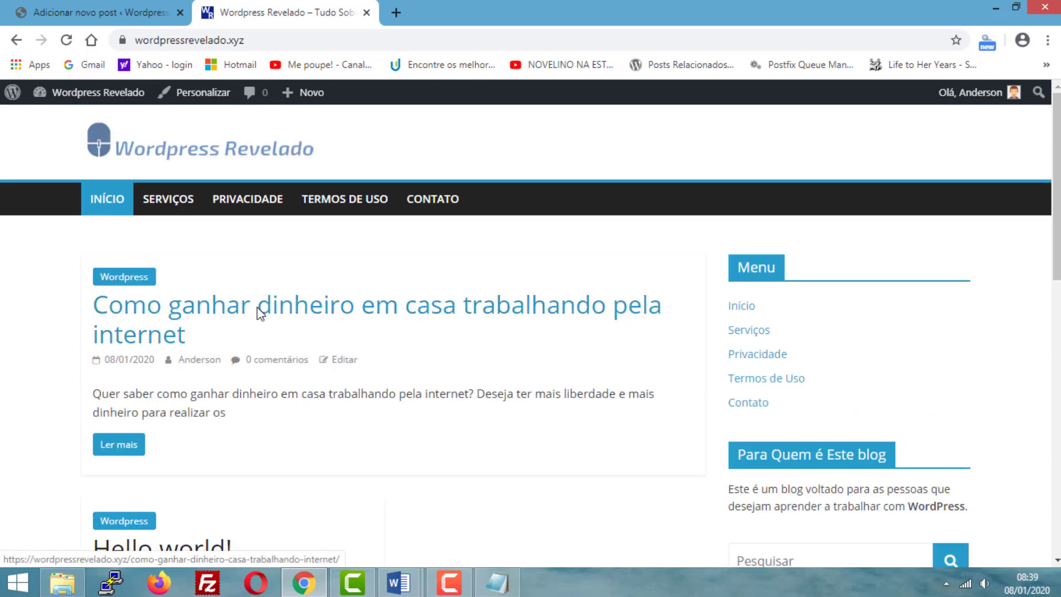
- Return to the post editor and close the post-publish summary to get back to the document settings
left_click(83, 12)
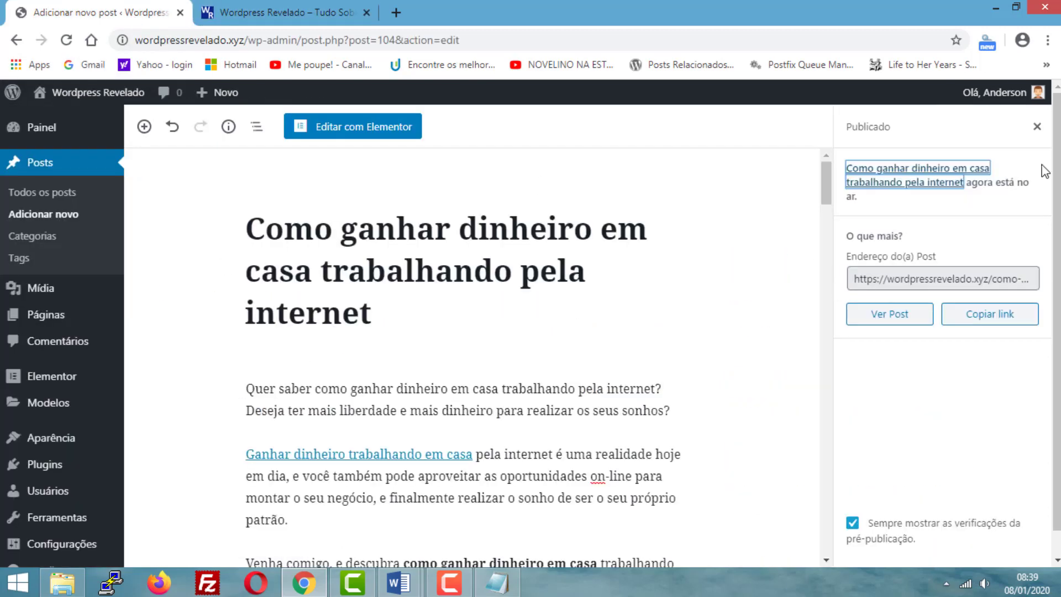
scroll(737, 233, "down", 3)
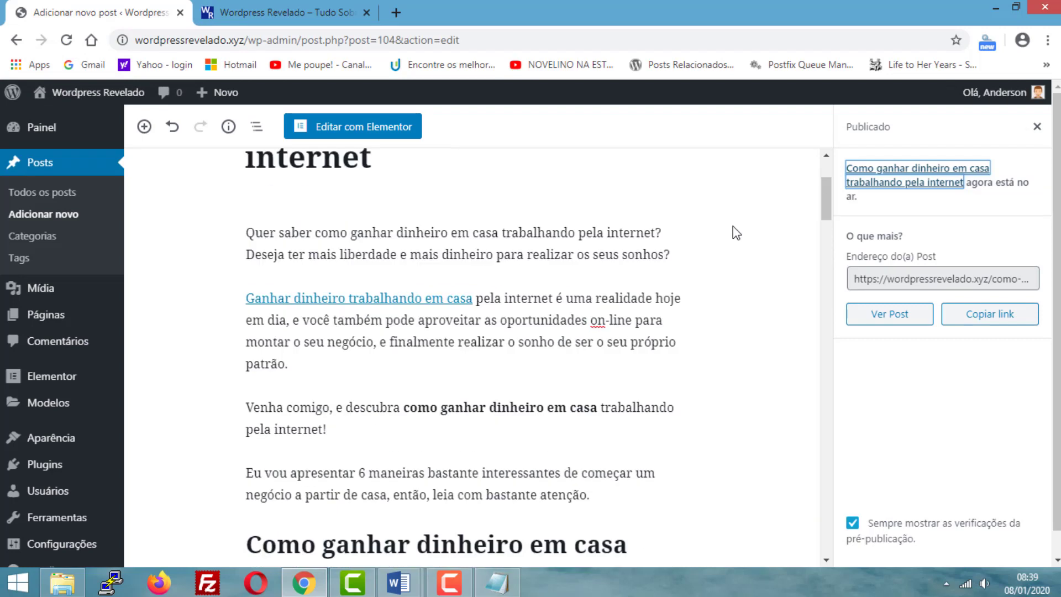
scroll(737, 232, "up", 3)
left_click(1037, 128)
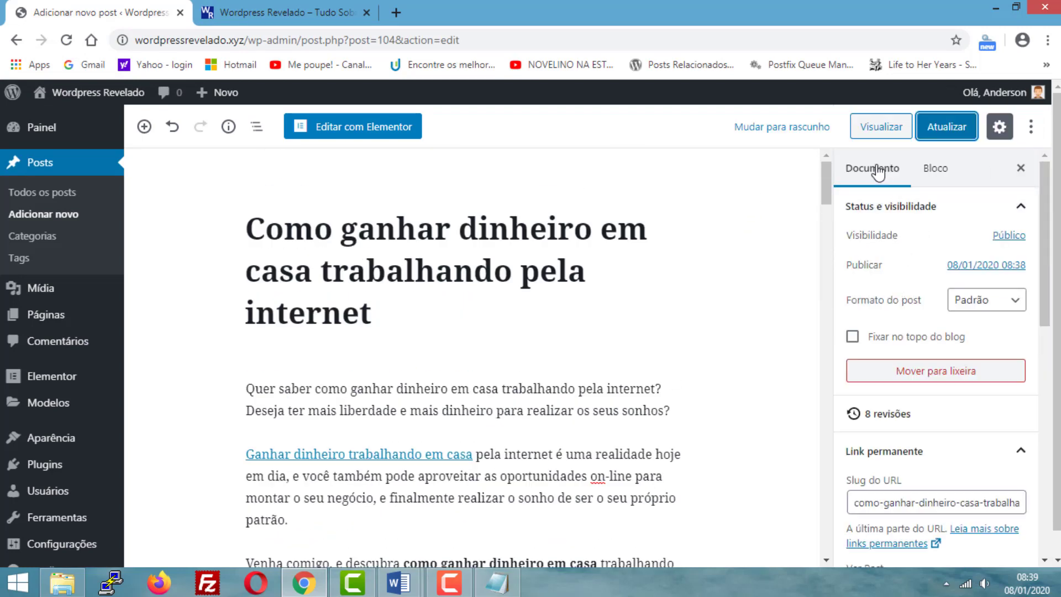
- Upload the image "como montar um blog" from the MATERIAIS POSTAGEM folder as a new file for the post's Imagem destacada
scroll(874, 215, "down", 9)
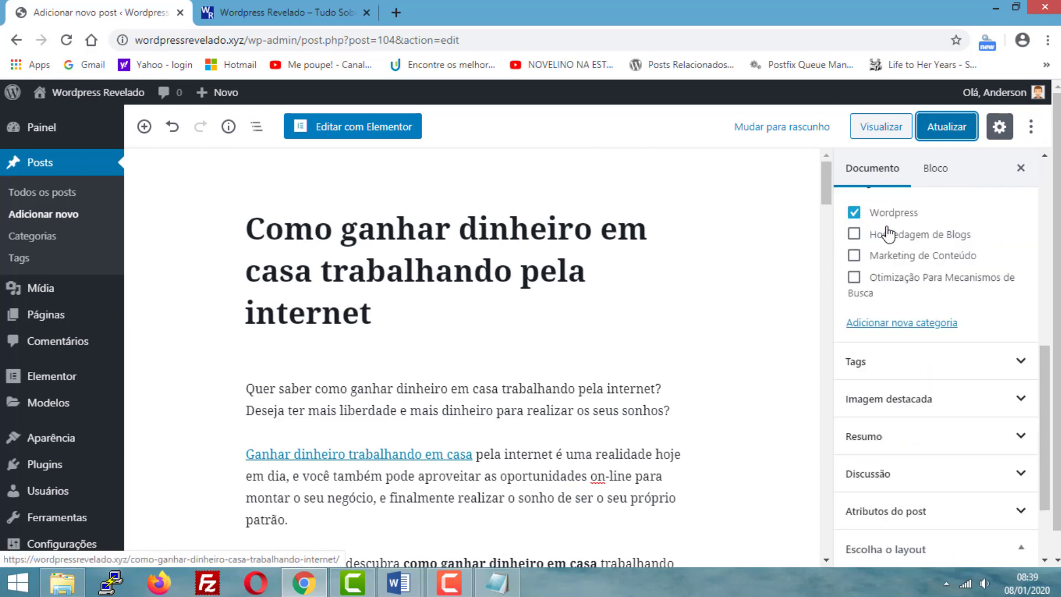
scroll(889, 233, "down", 2)
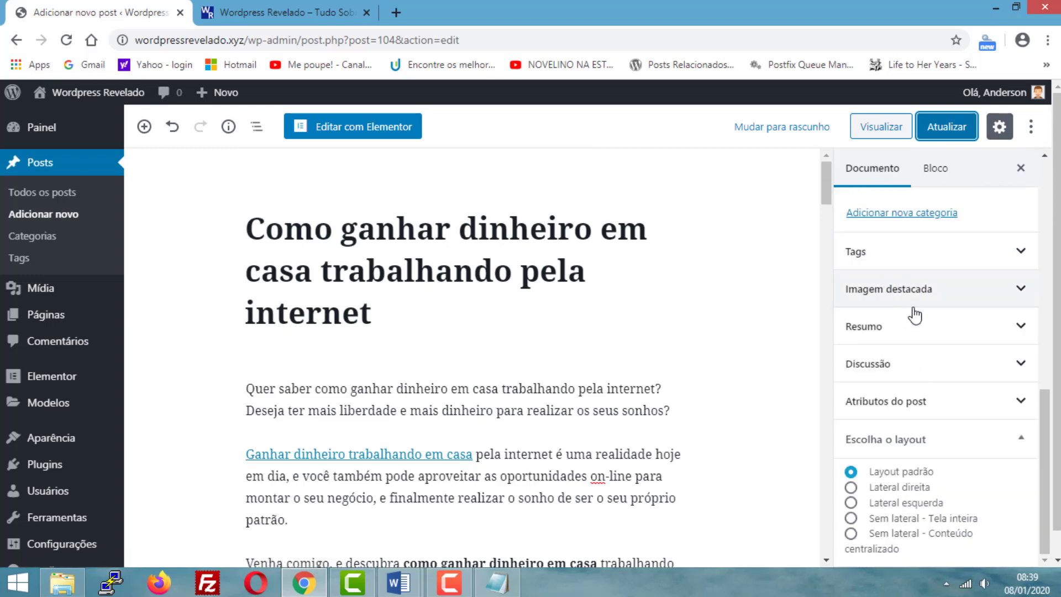
left_click(1021, 292)
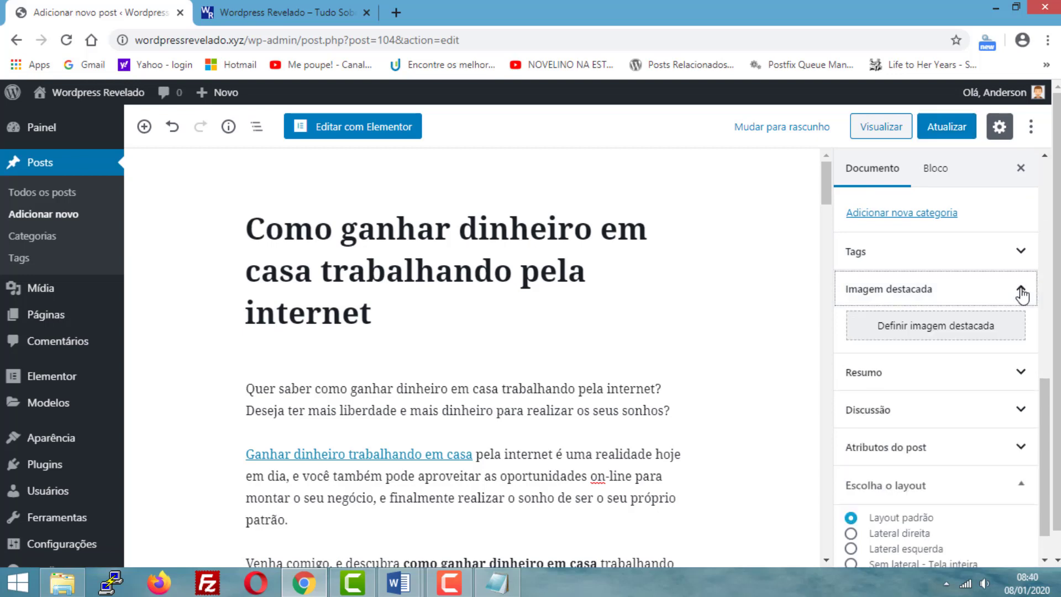
left_click(905, 336)
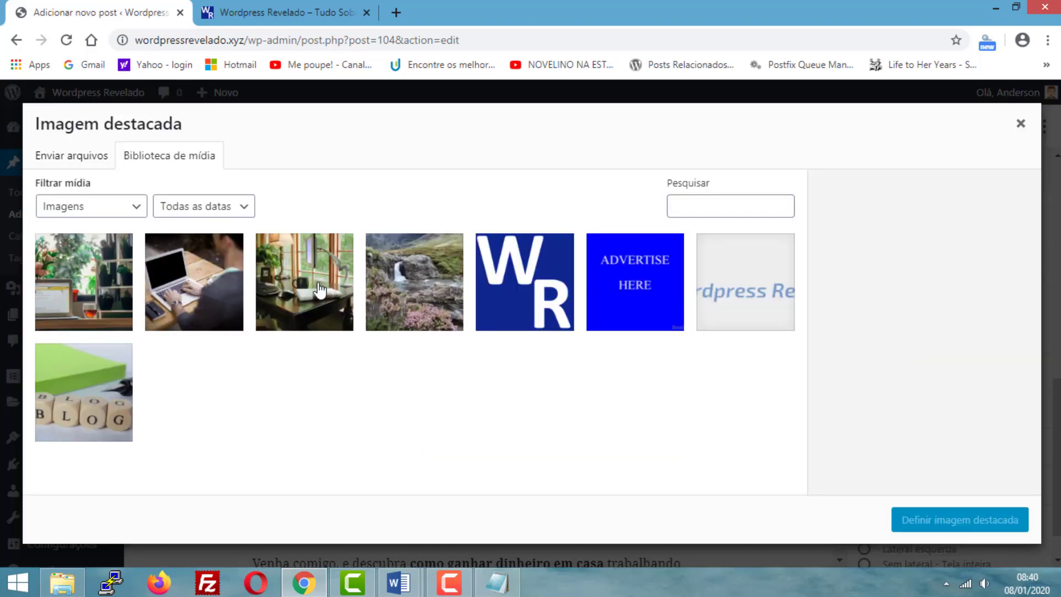
left_click(74, 164)
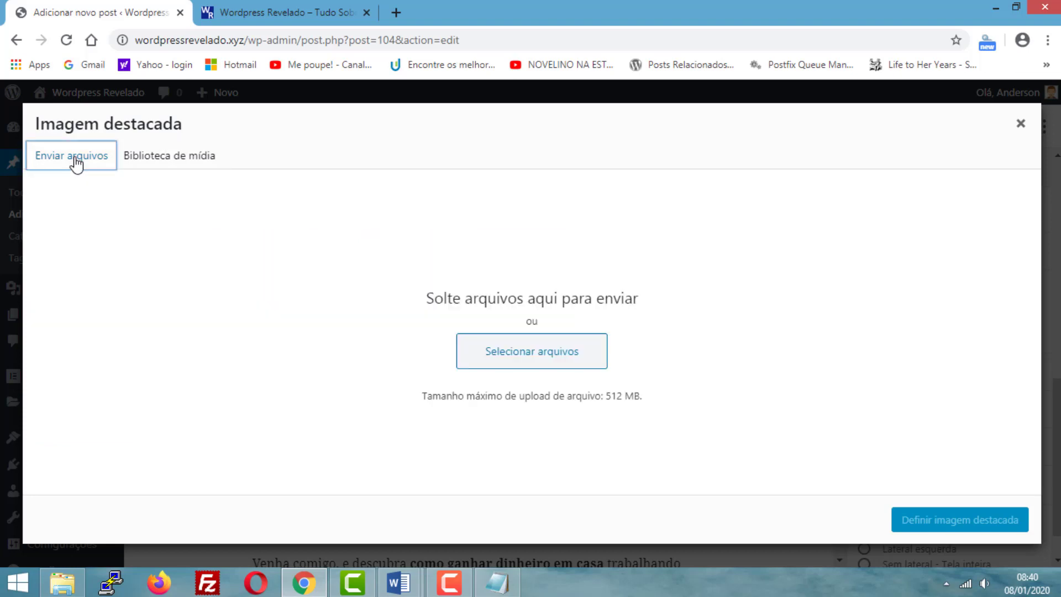
left_click(530, 359)
left_click(533, 362)
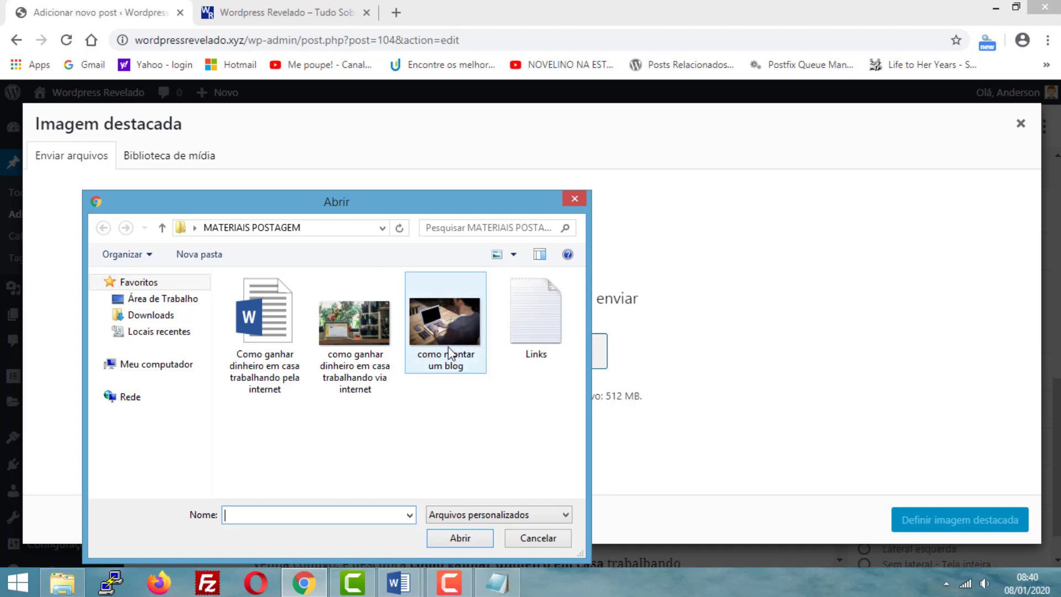
left_click(449, 347)
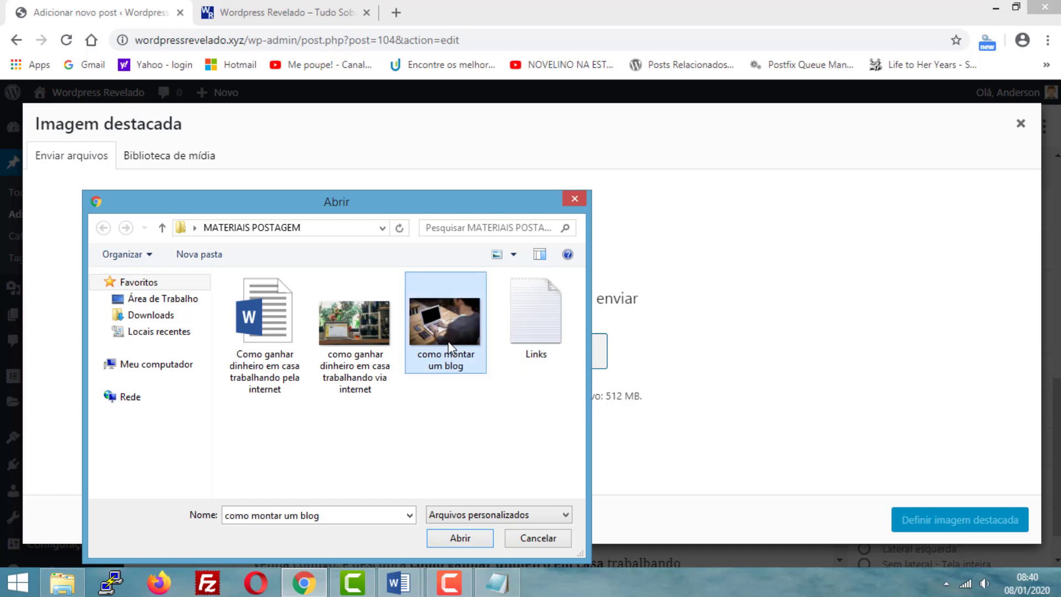
left_click(461, 539)
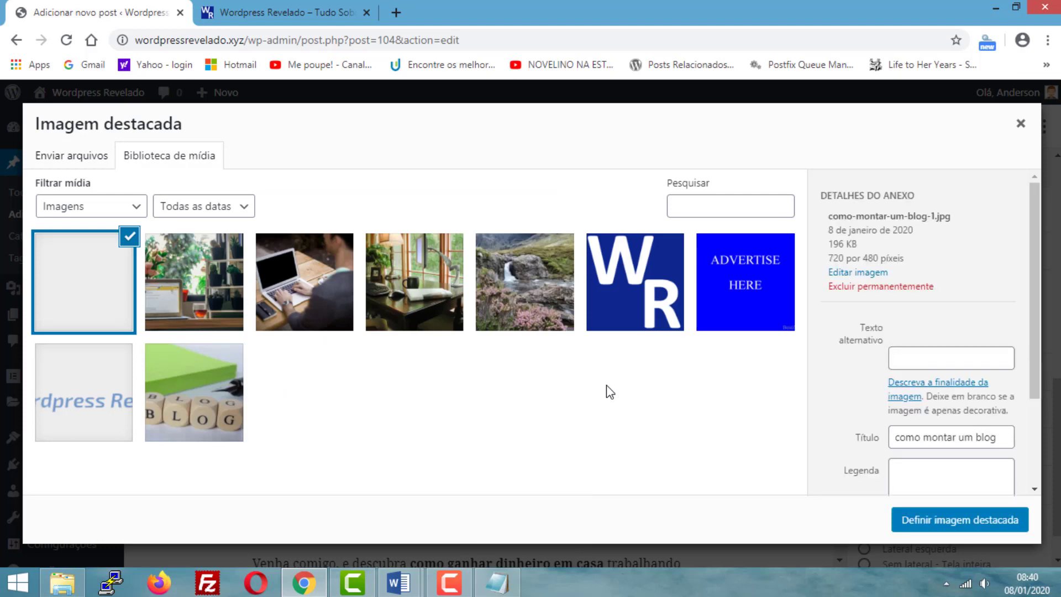
- Set the uploaded image as the post's featured image and update the post
scroll(944, 362, "down", 1)
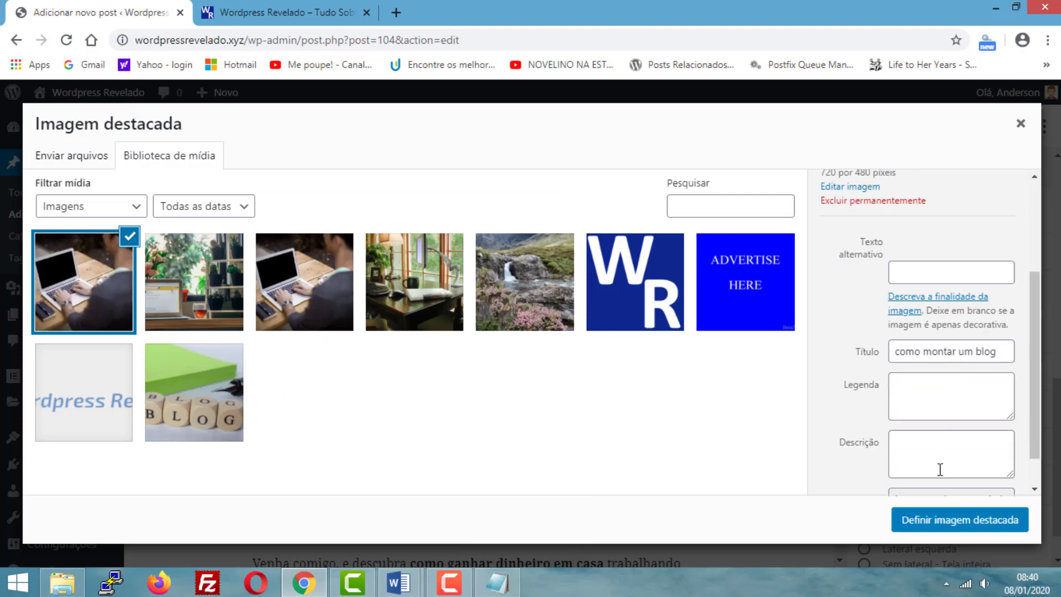
left_click(944, 522)
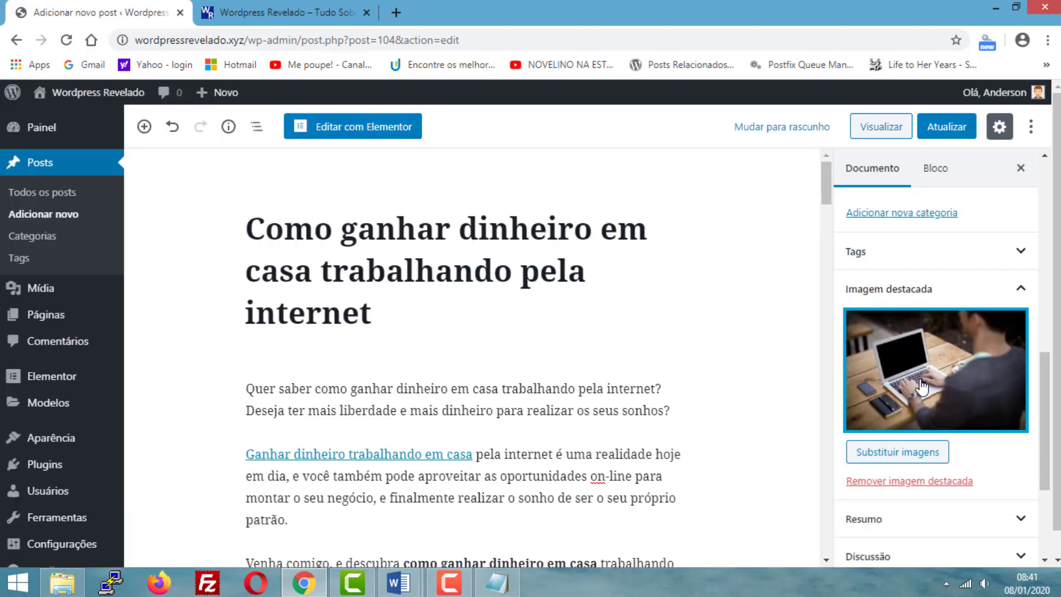
left_click(938, 132)
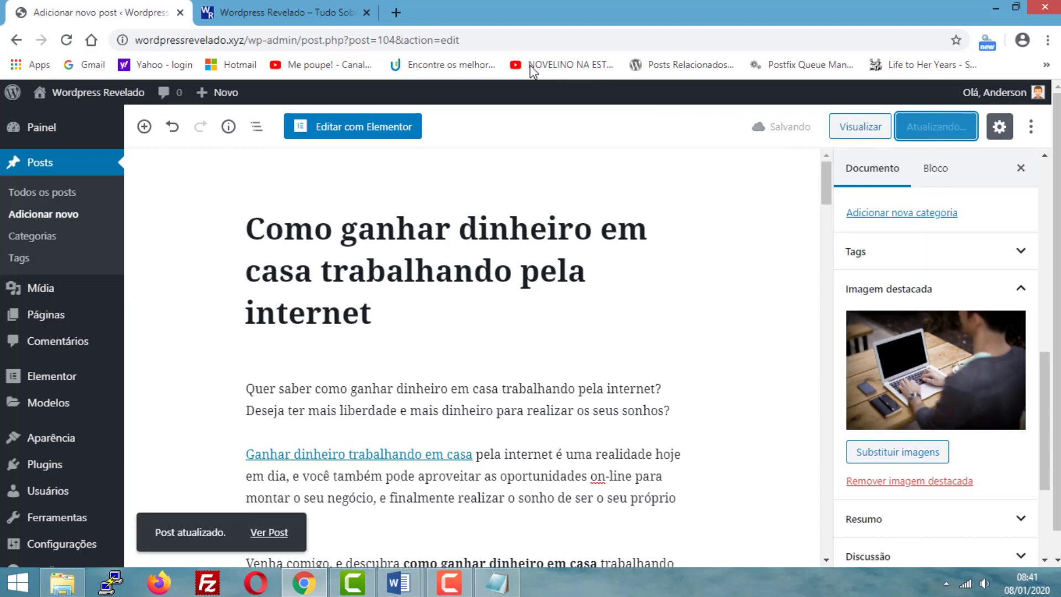
- Switch to the site's home page and check how the post's entry displays with its featured image, title and excerpt
left_click(289, 11)
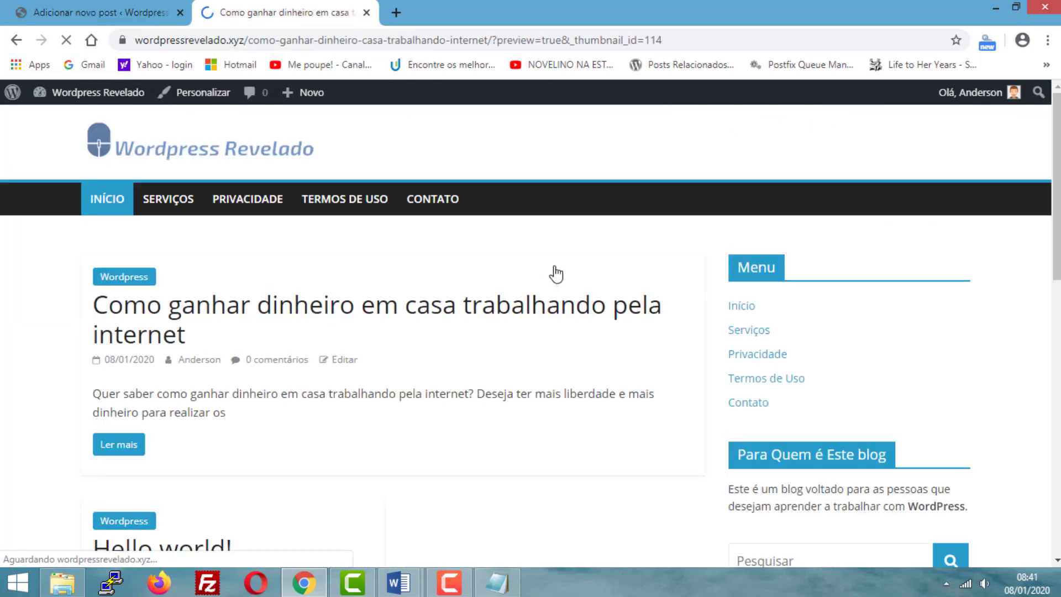
scroll(3, 351, "down", 3)
scroll(3, 351, "down", 3)
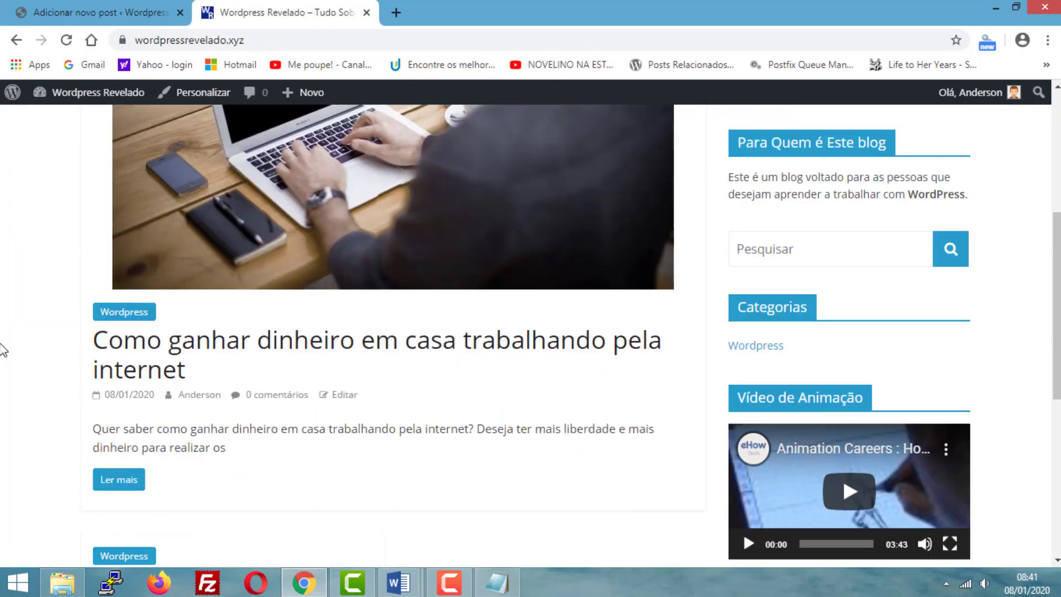
scroll(3, 346, "up", 6)
scroll(3, 338, "down", 5)
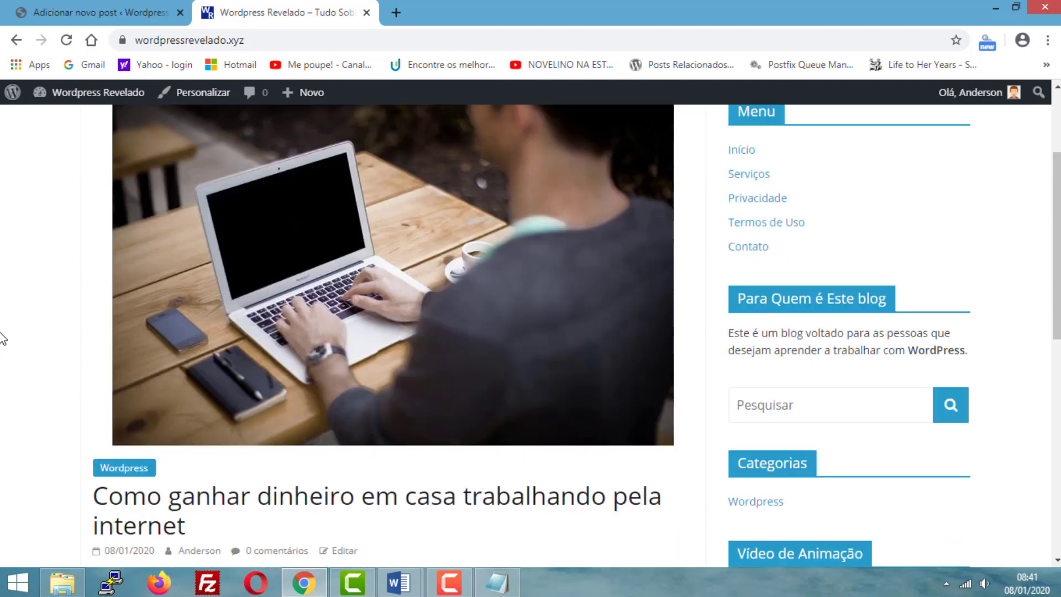
scroll(3, 336, "up", 5)
scroll(3, 335, "down", 5)
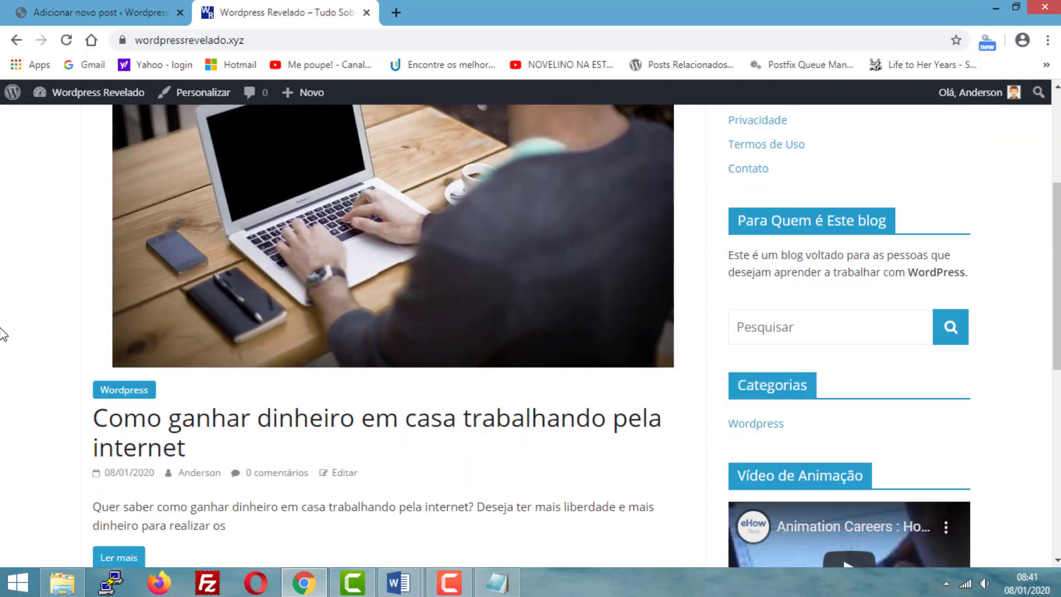
scroll(2, 333, "up", 5)
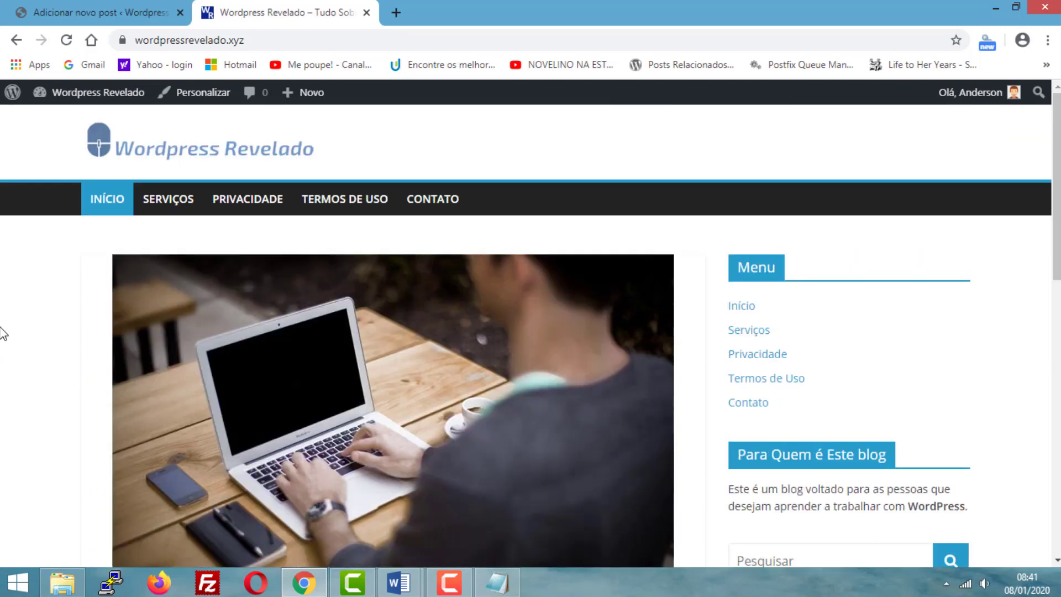
scroll(3, 331, "down", 5)
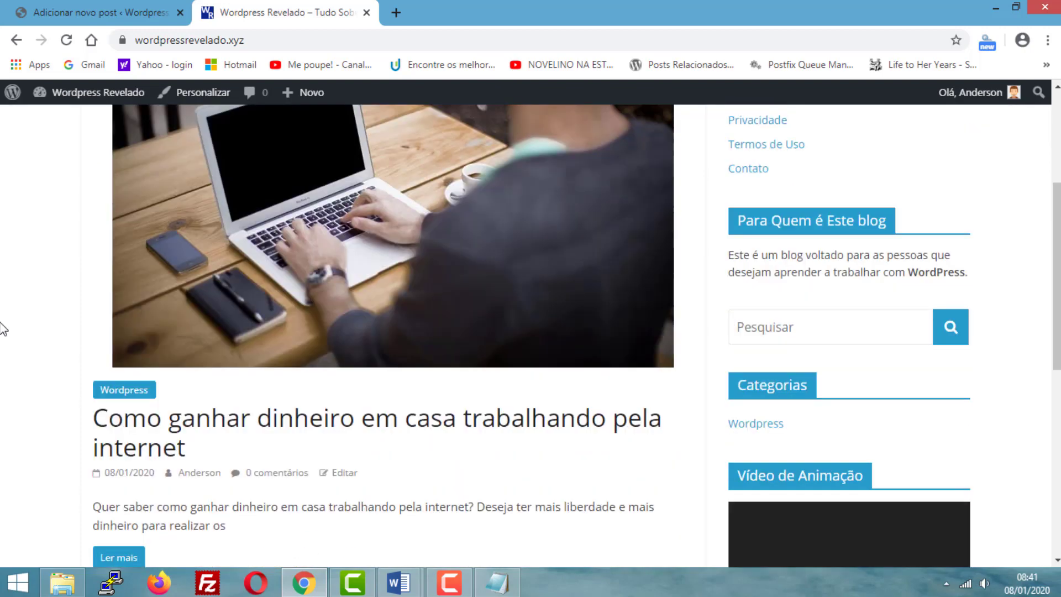
scroll(2, 330, "up", 5)
scroll(145, 411, "down", 5)
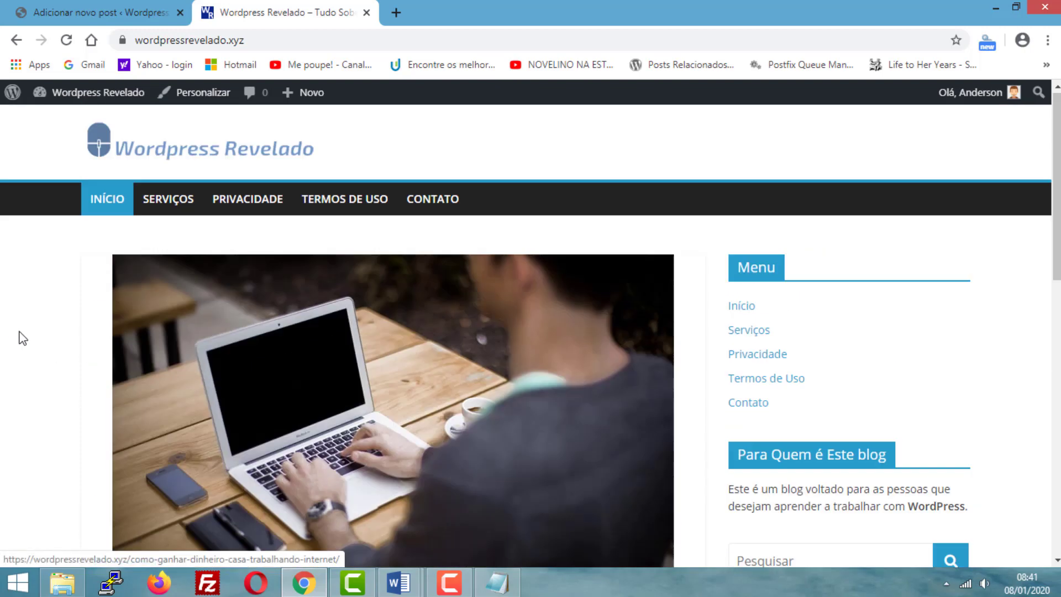
scroll(21, 337, "up", 5)
scroll(253, 335, "down", 3)
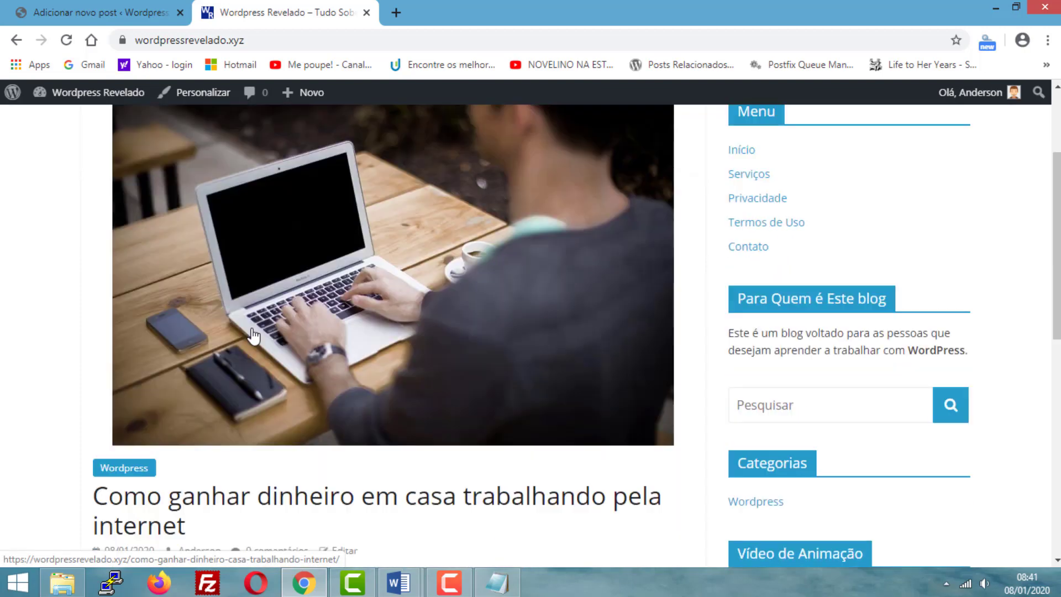
scroll(253, 335, "down", 4)
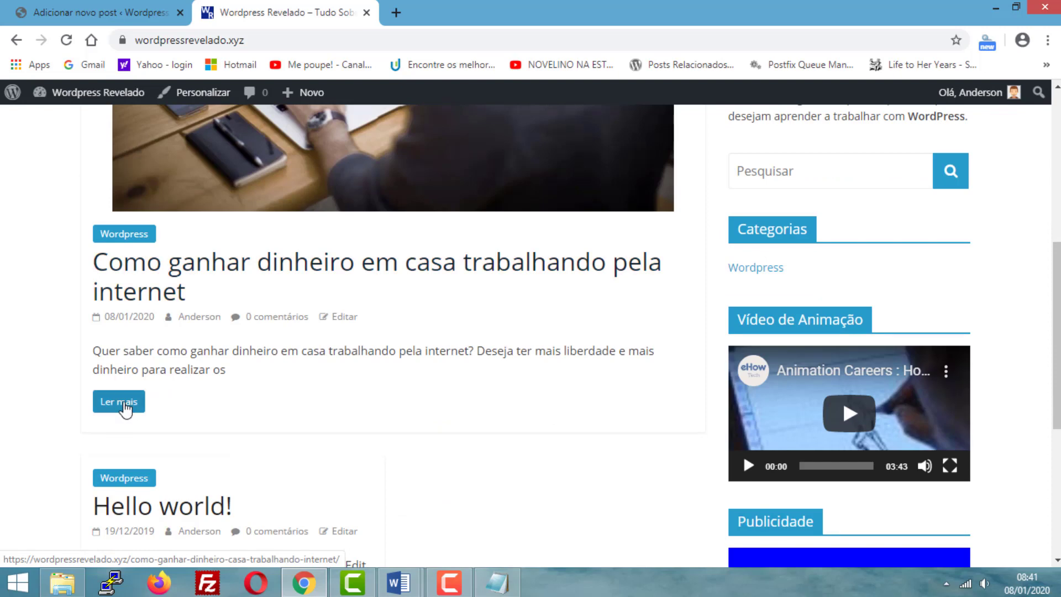
- Open the full post from its home page entry, examine its featured image and content, and return to the post editor
left_click(125, 409)
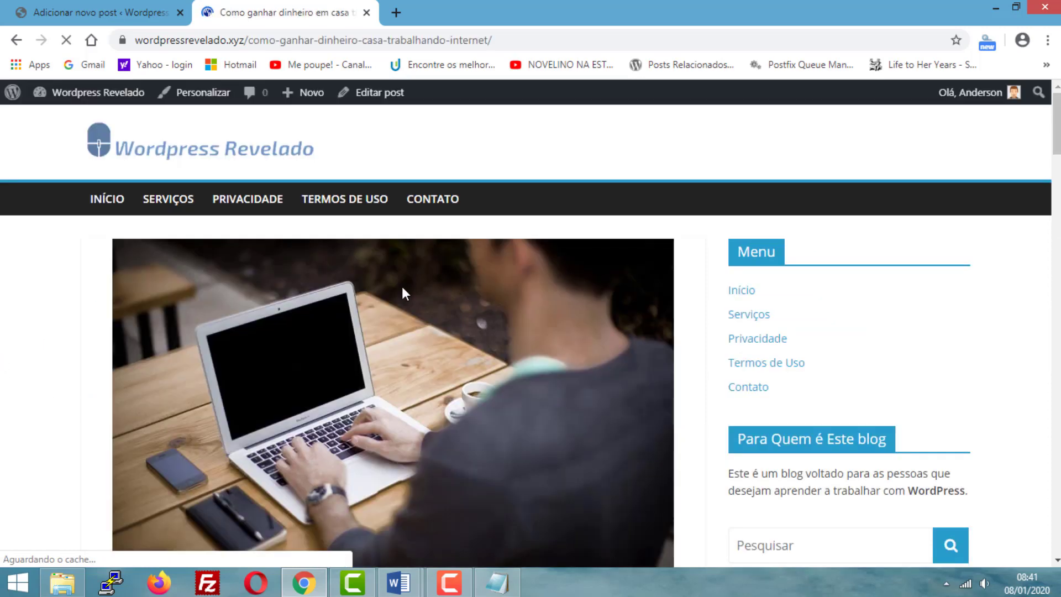
scroll(406, 292, "down", 3)
scroll(347, 308, "up", 3)
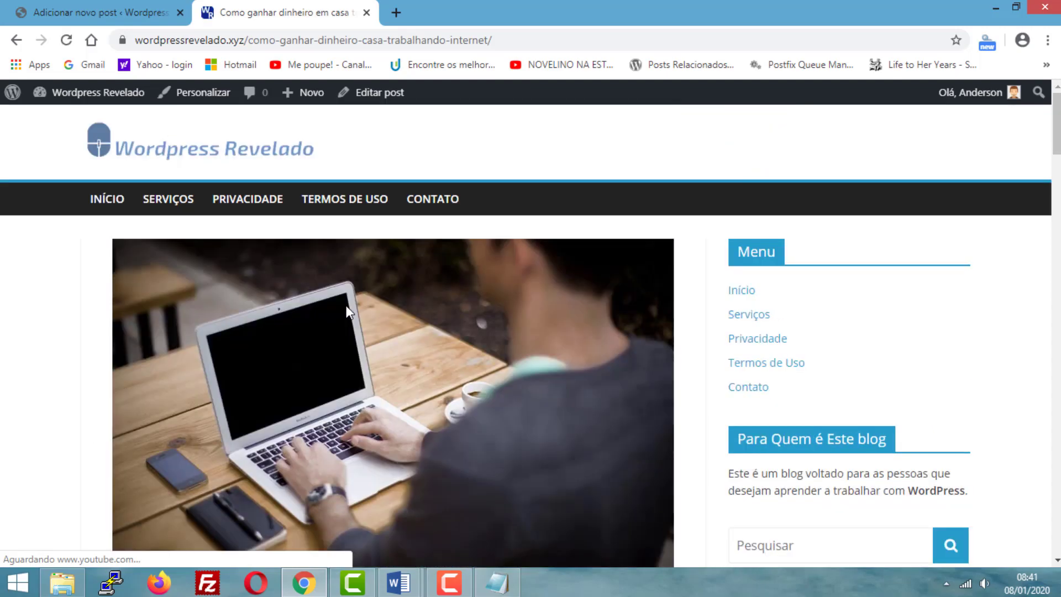
scroll(403, 333, "down", 9)
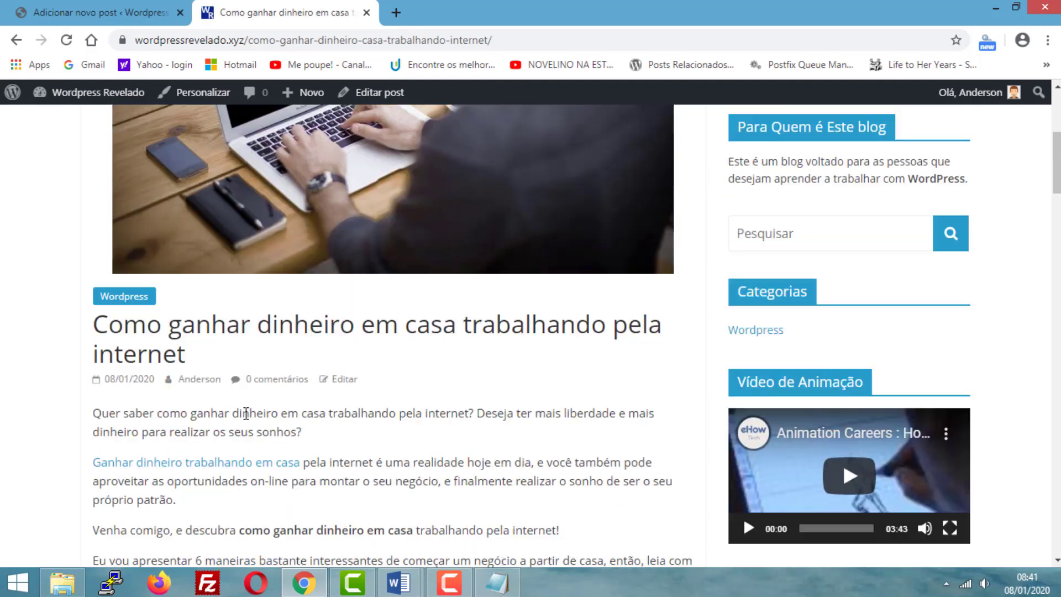
scroll(246, 413, "down", 16)
scroll(247, 416, "up", 20)
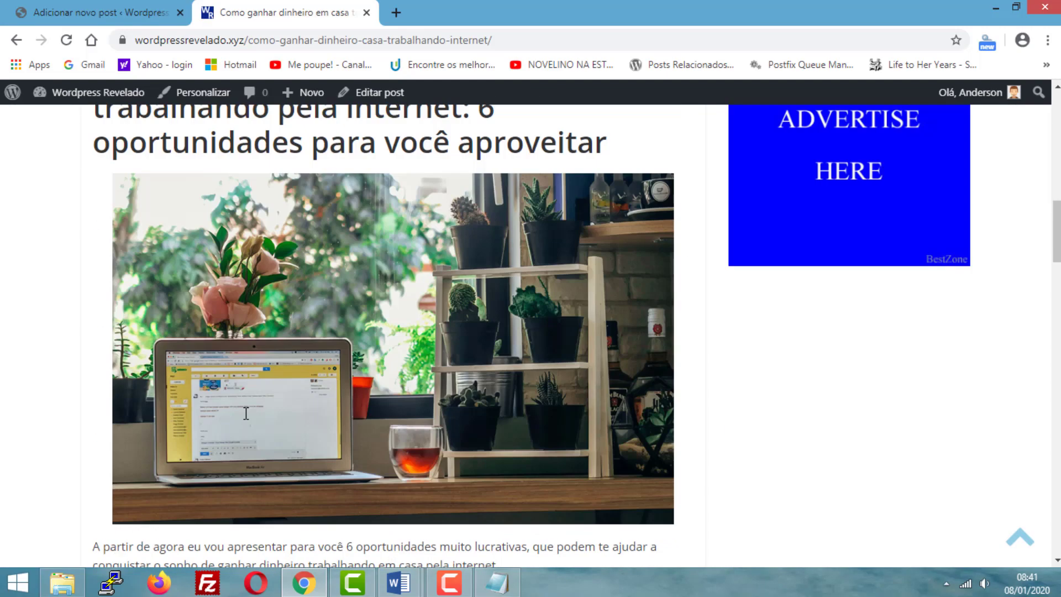
scroll(74, 402, "down", 3)
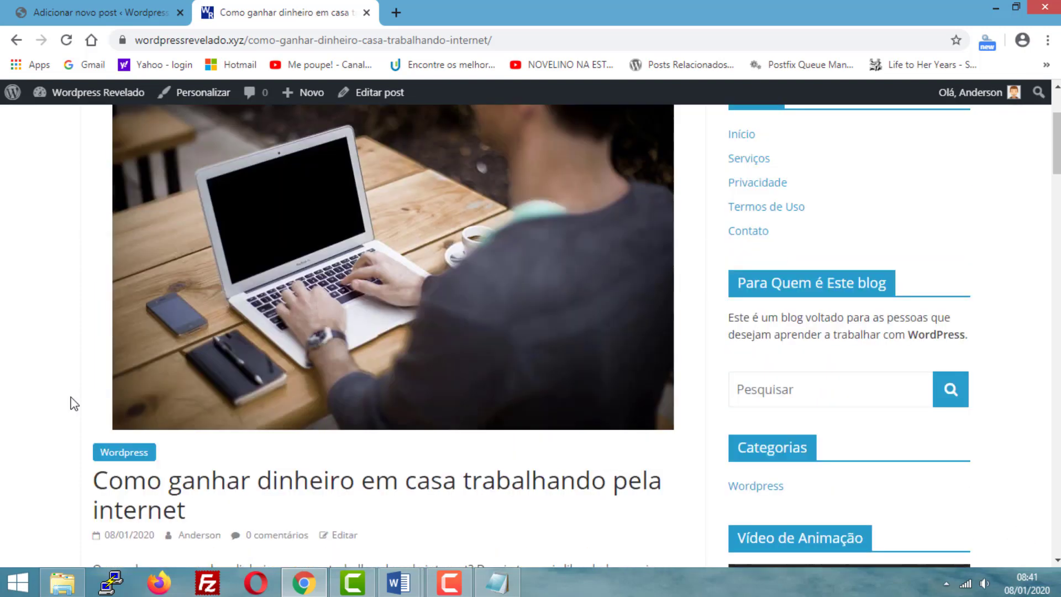
scroll(73, 402, "down", 1)
scroll(74, 402, "up", 4)
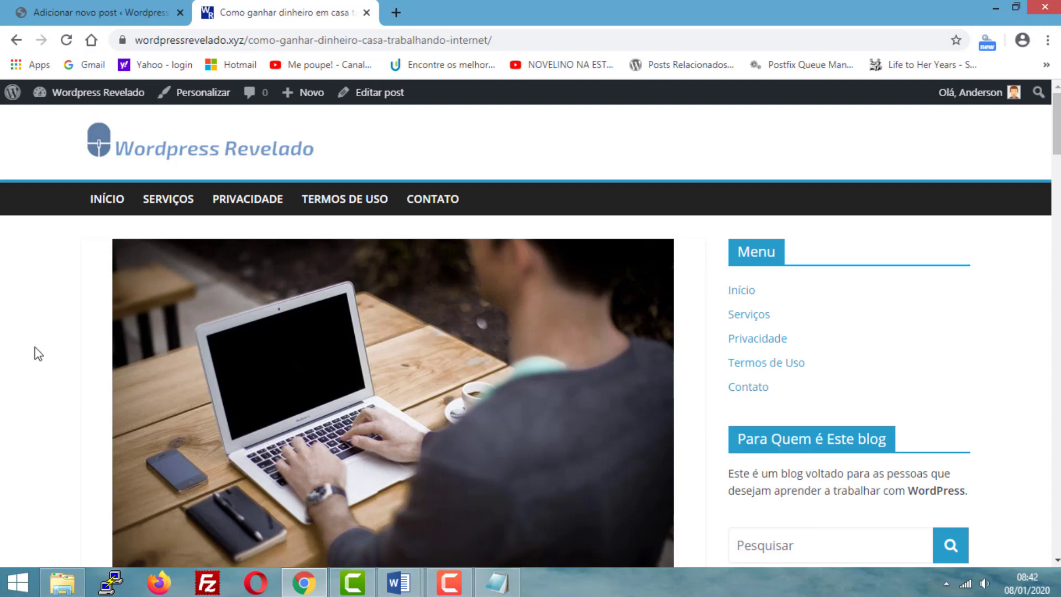
scroll(35, 350, "down", 10)
scroll(14, 361, "down", 2)
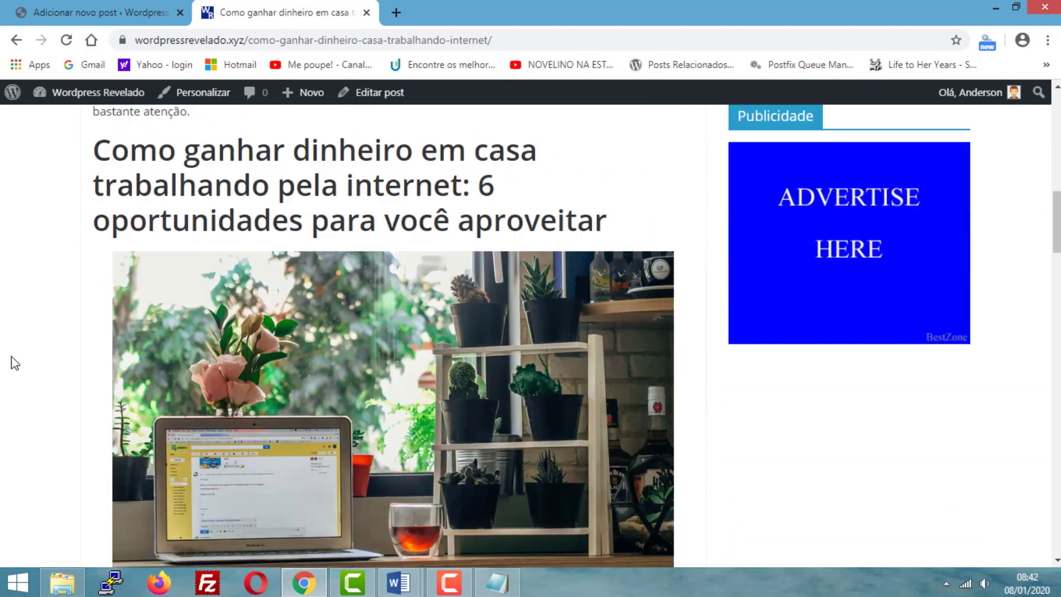
scroll(13, 357, "up", 12)
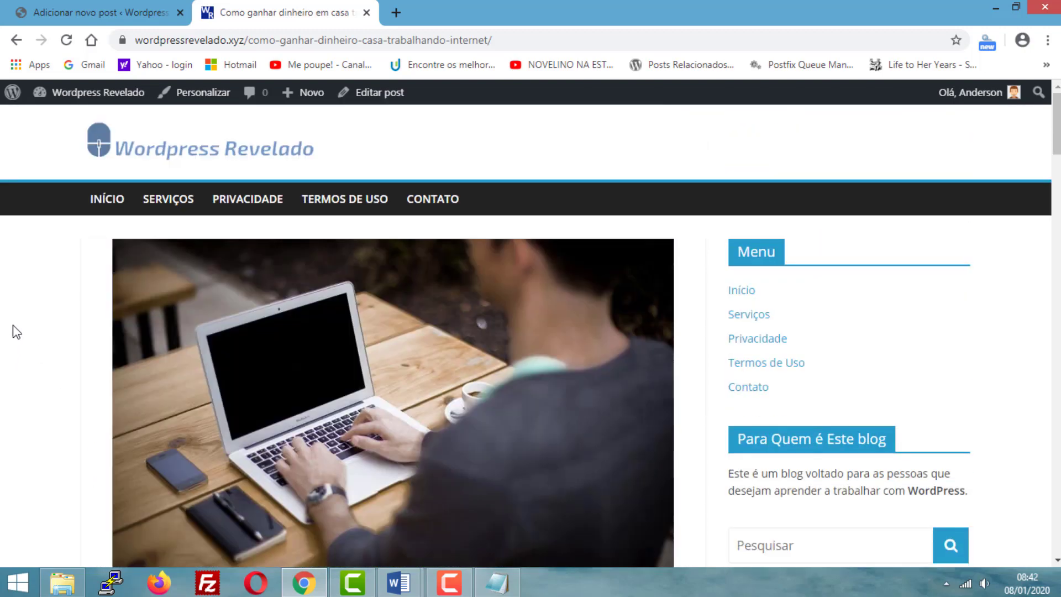
scroll(15, 332, "down", 1)
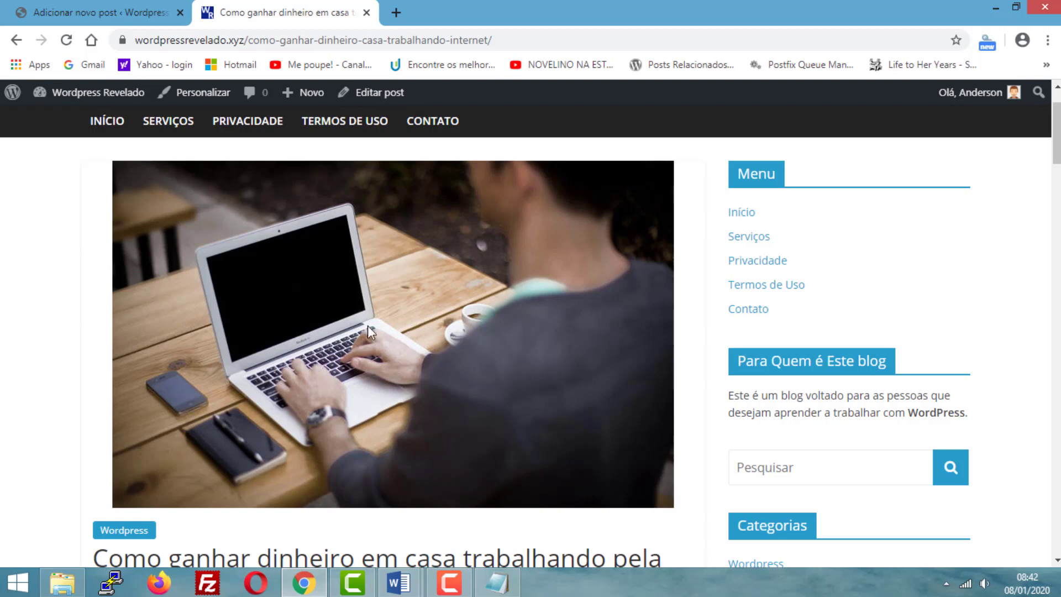
key("ctrl+shift+Tab")
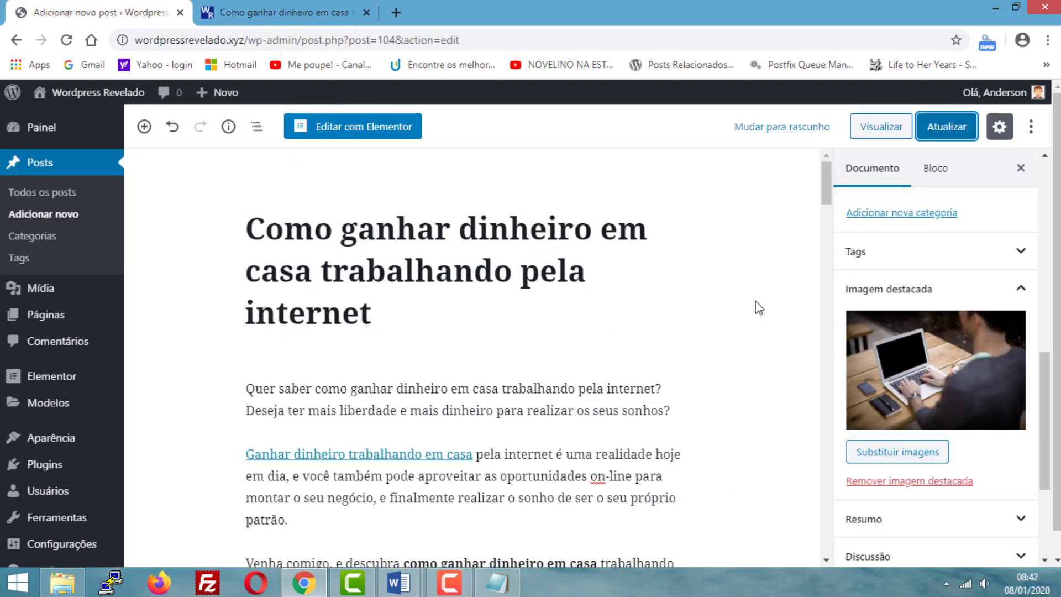